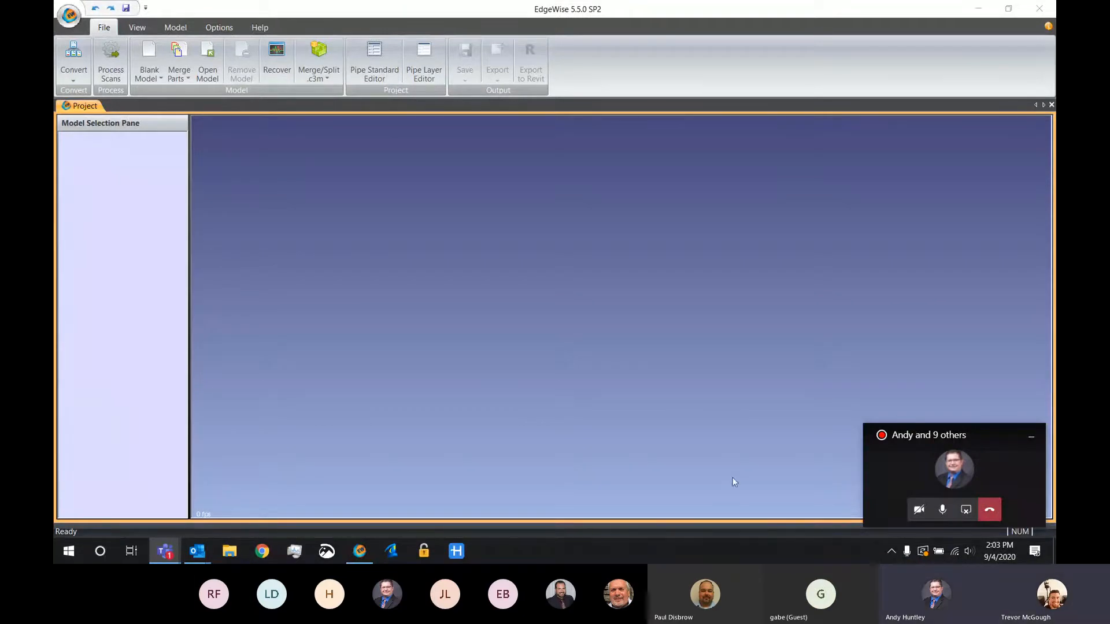
Start processing scans with the structured workflow, using the Basement ReCap project from the Scans folder of HotelBasement_ZF
{"action": "left_click", "coordinate": [1030, 437]}
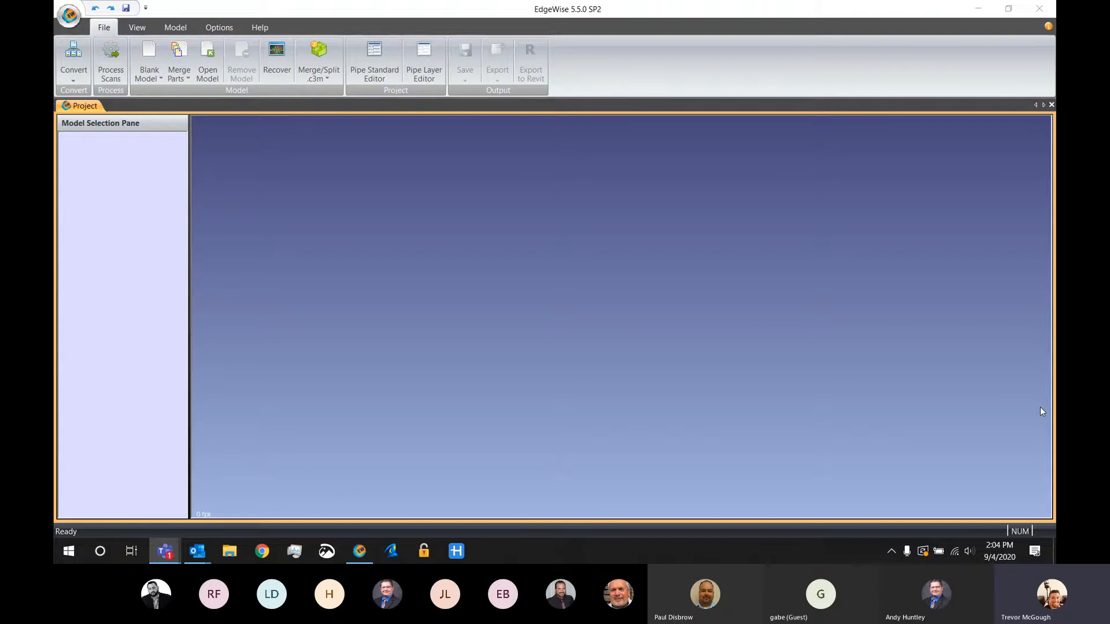
{"action": "left_click", "coordinate": [109, 79]}
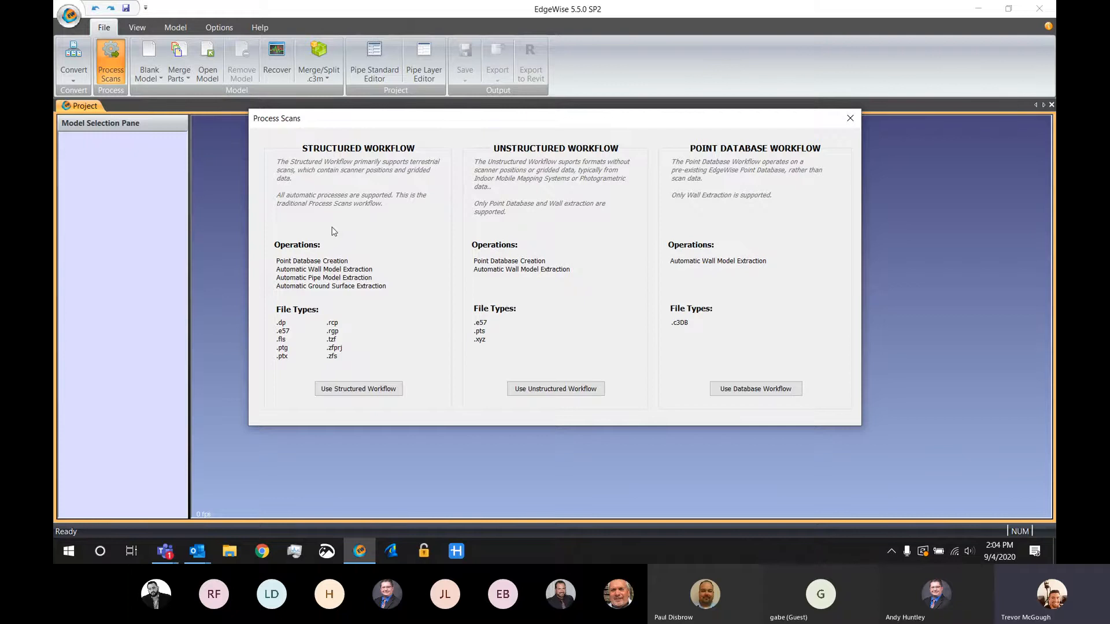
{"action": "left_click", "coordinate": [360, 389]}
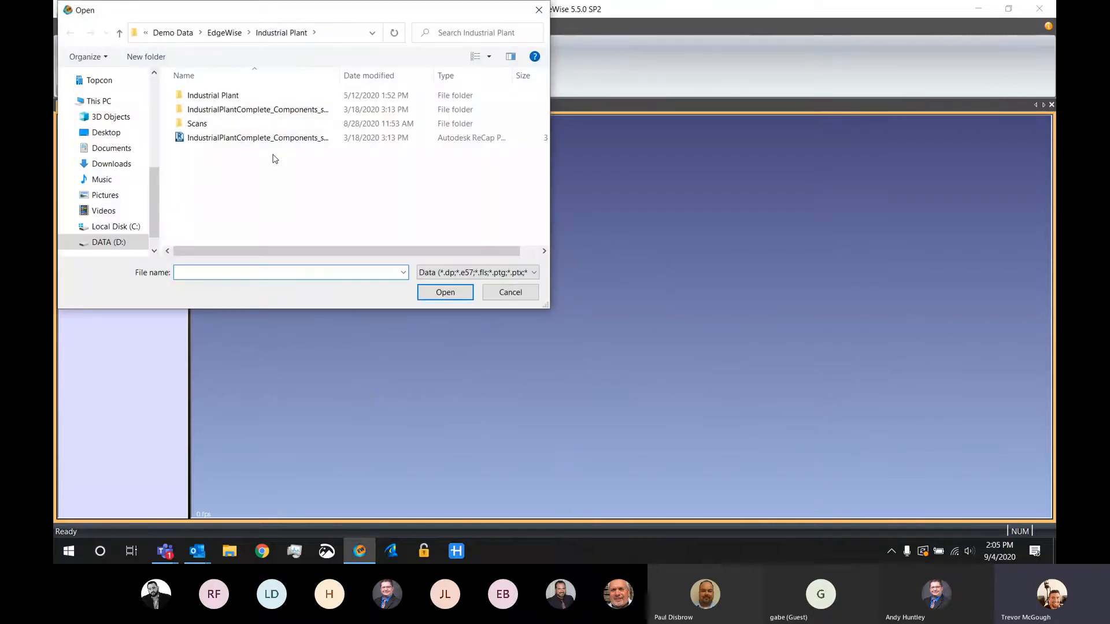
{"action": "left_click", "coordinate": [223, 33]}
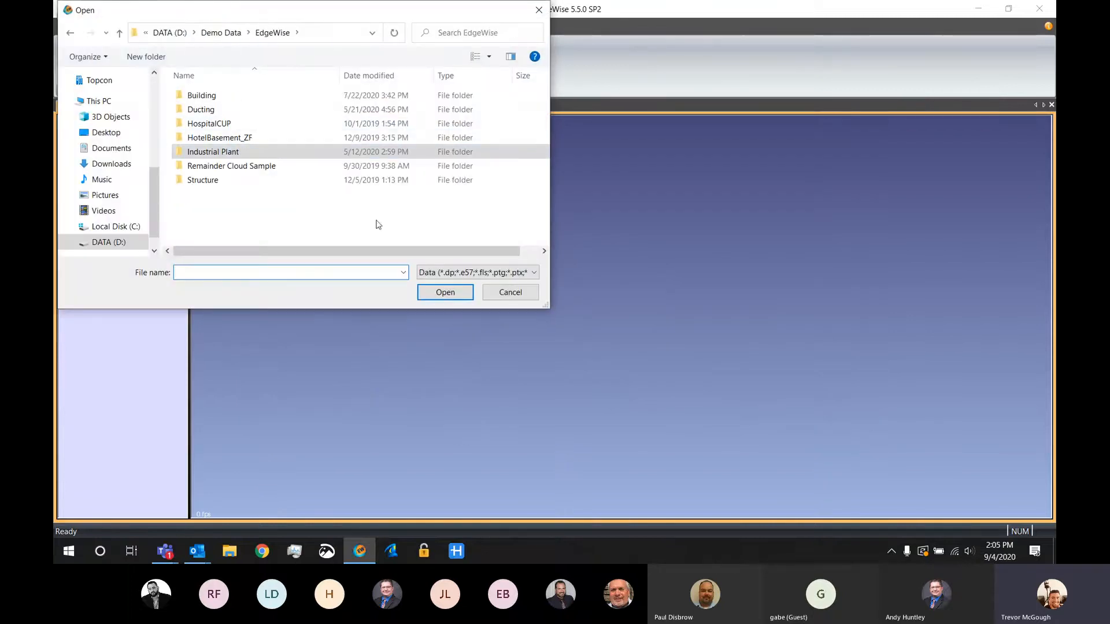
{"action": "left_click", "coordinate": [428, 280]}
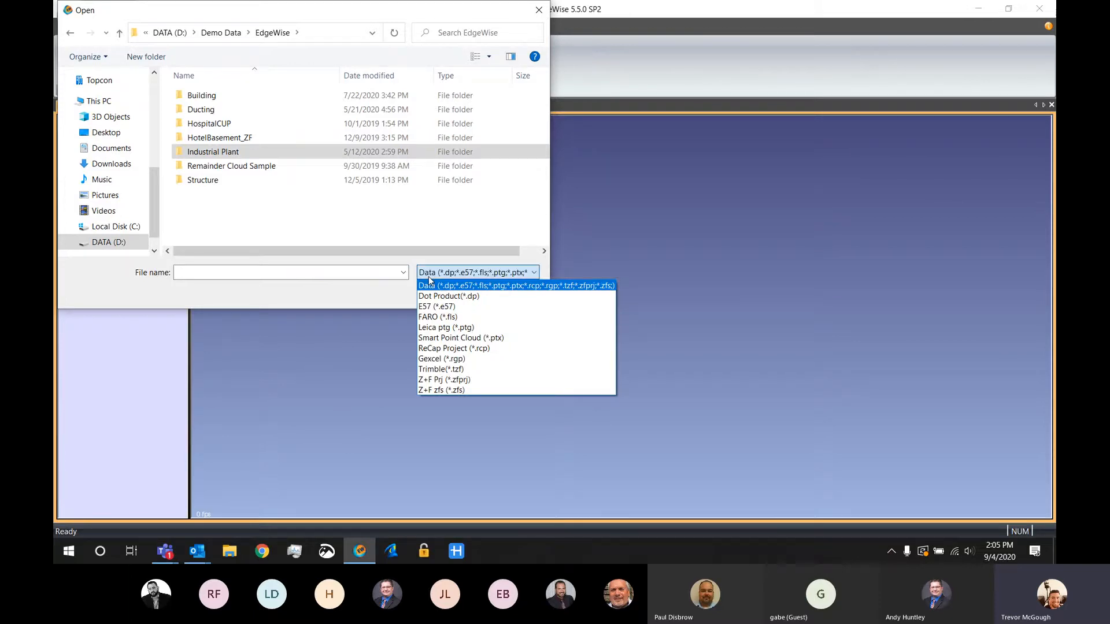
{"action": "left_click", "coordinate": [428, 285]}
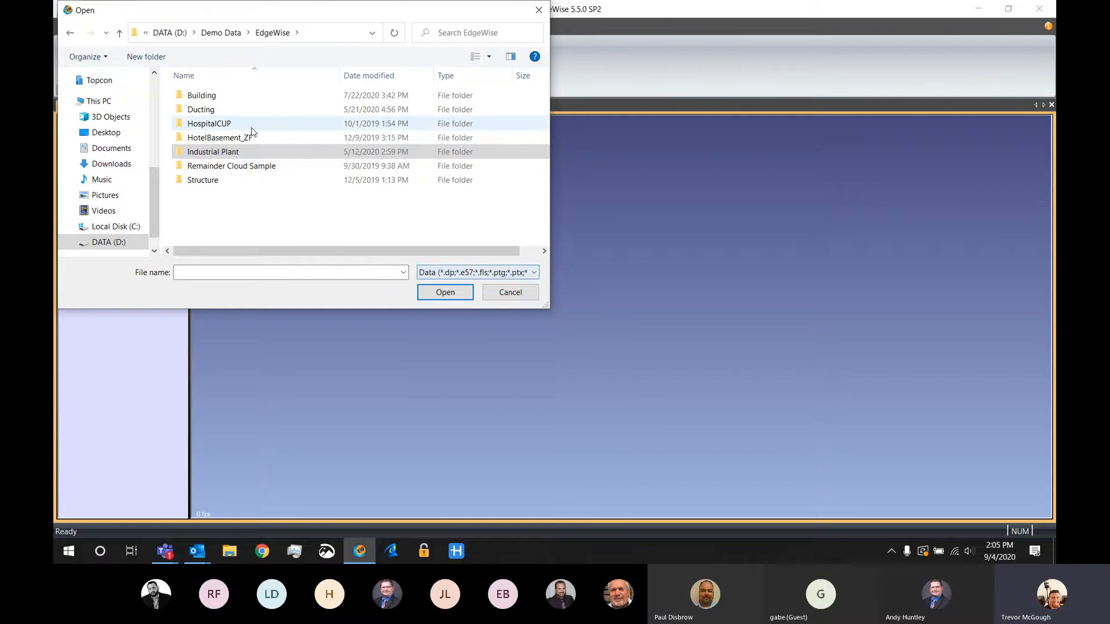
{"action": "double_click", "coordinate": [240, 139]}
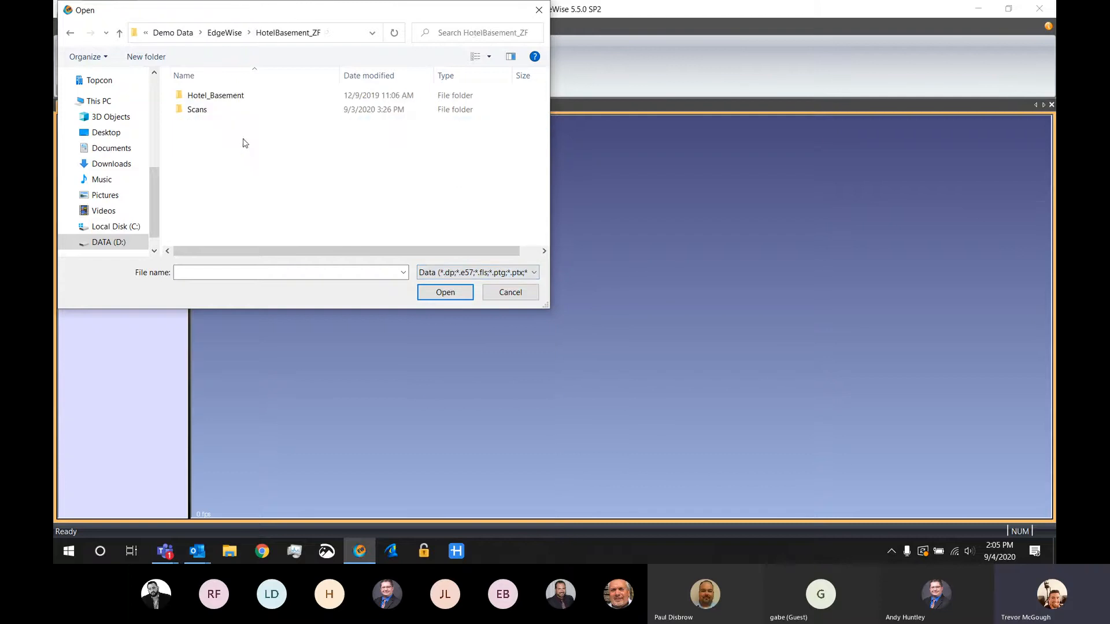
{"action": "double_click", "coordinate": [223, 112]}
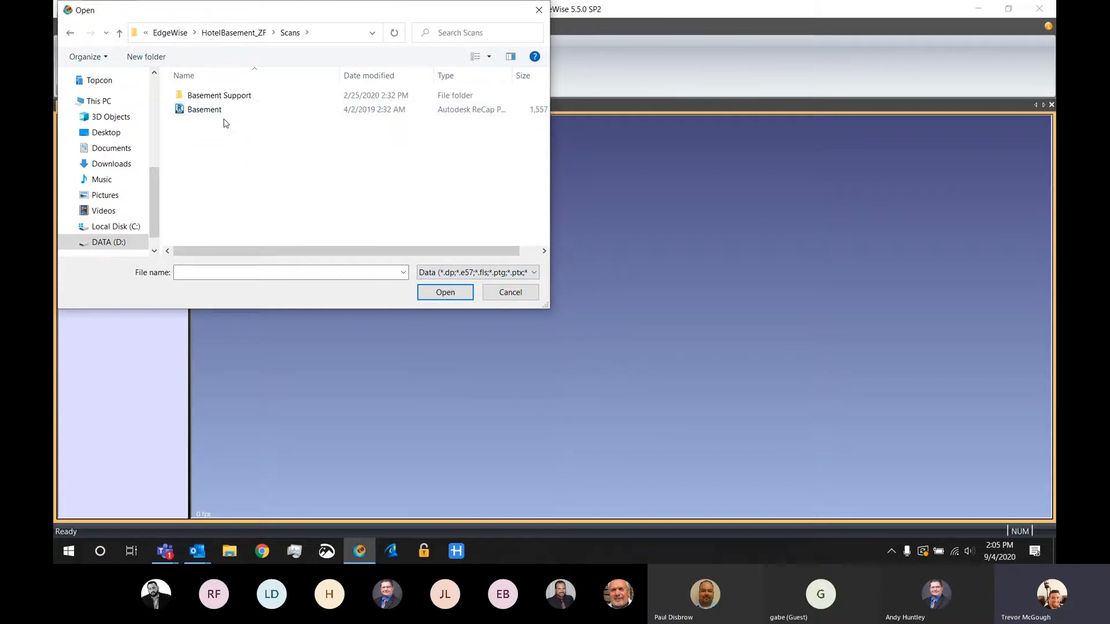
{"action": "left_click", "coordinate": [268, 110]}
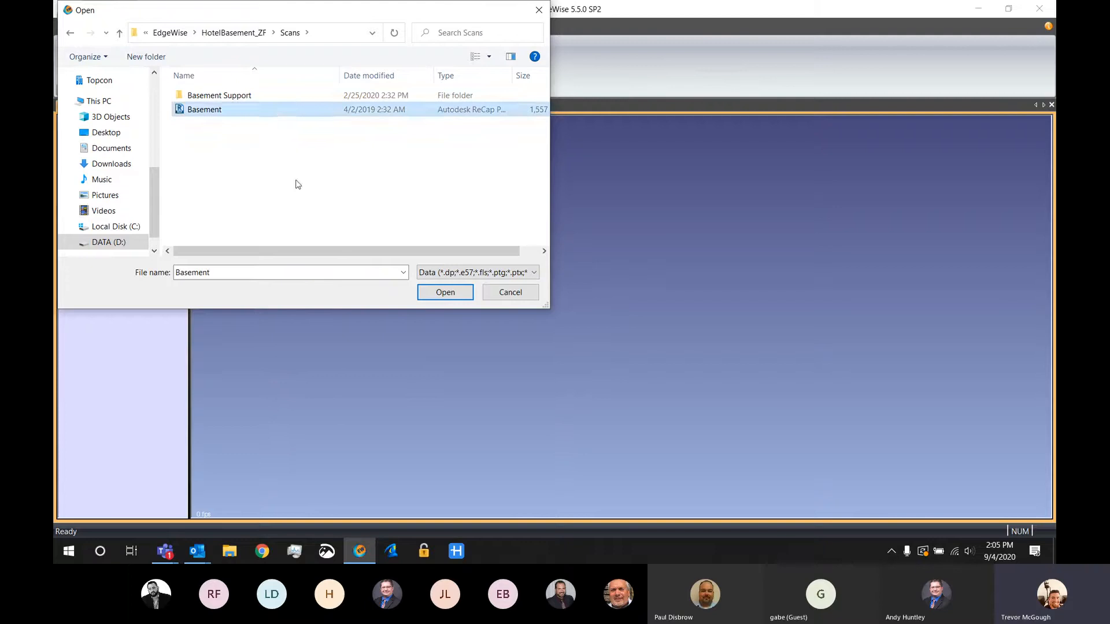
{"action": "left_click", "coordinate": [445, 292]}
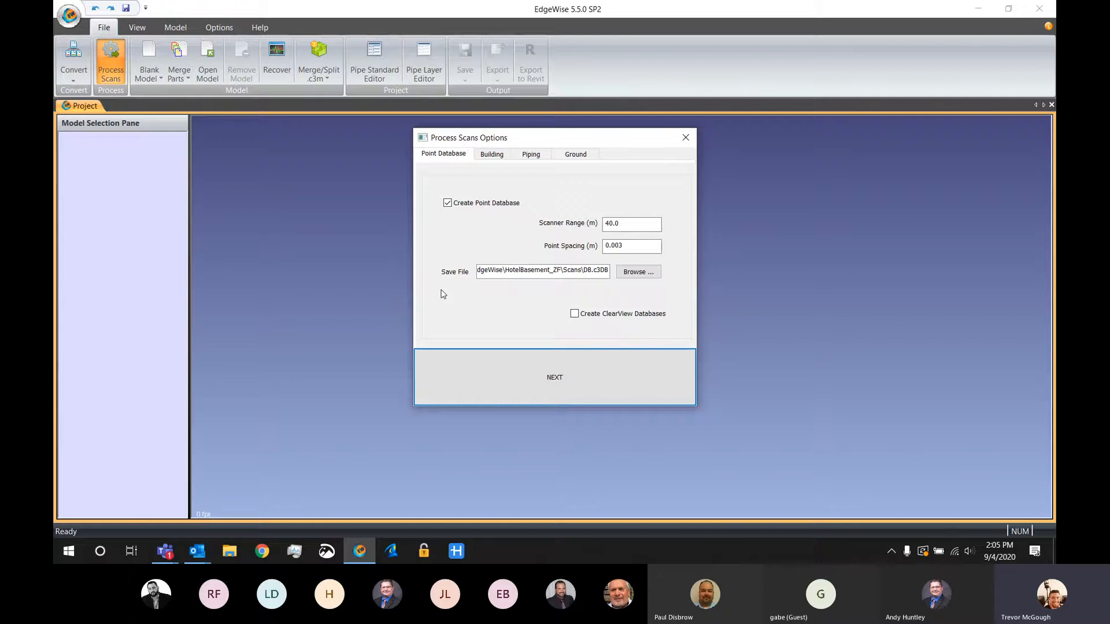
Go through the point database, building, piping and ground processing options, review the summary and close it without starting
{"action": "left_click", "coordinate": [576, 315]}
{"action": "left_click", "coordinate": [576, 317]}
{"action": "left_click", "coordinate": [502, 155]}
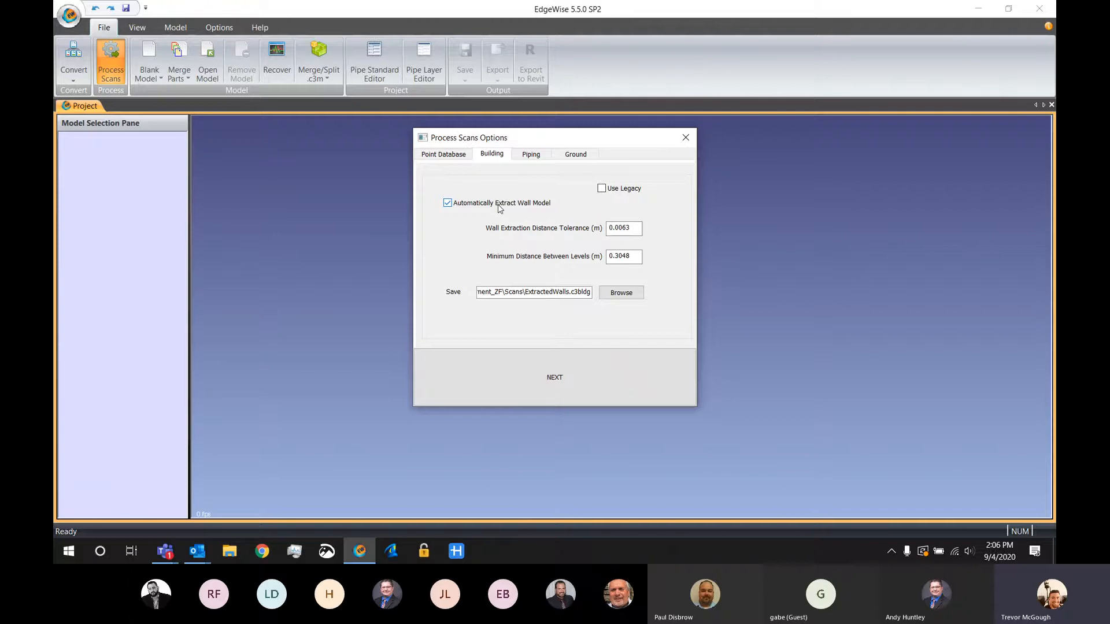
{"action": "left_click", "coordinate": [531, 156]}
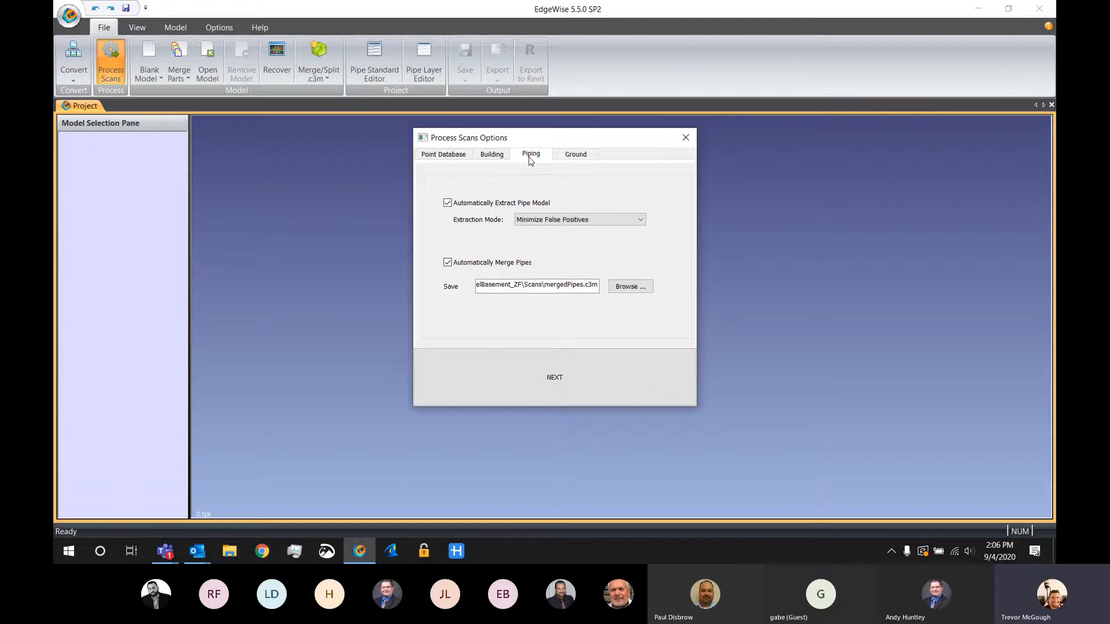
{"action": "left_click", "coordinate": [576, 155]}
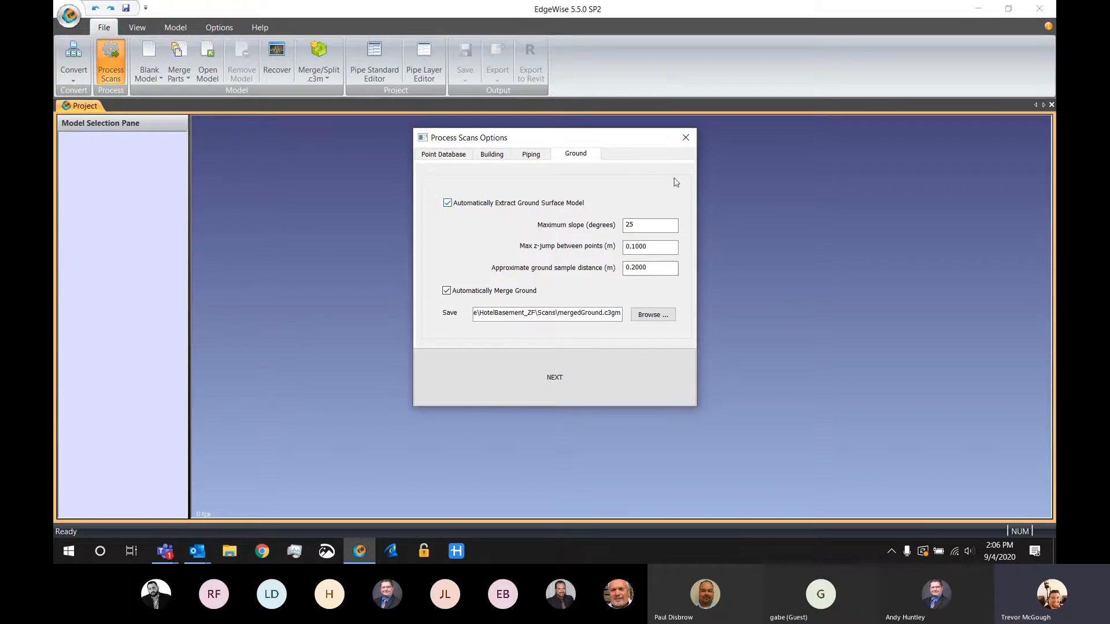
{"action": "left_click", "coordinate": [585, 375]}
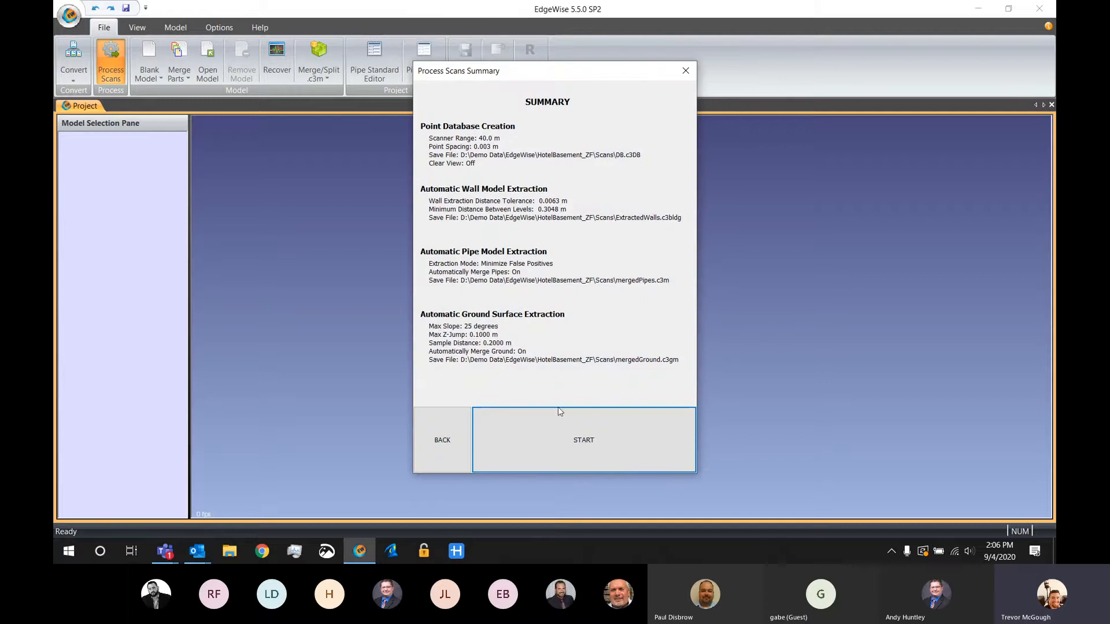
{"action": "left_click", "coordinate": [686, 70]}
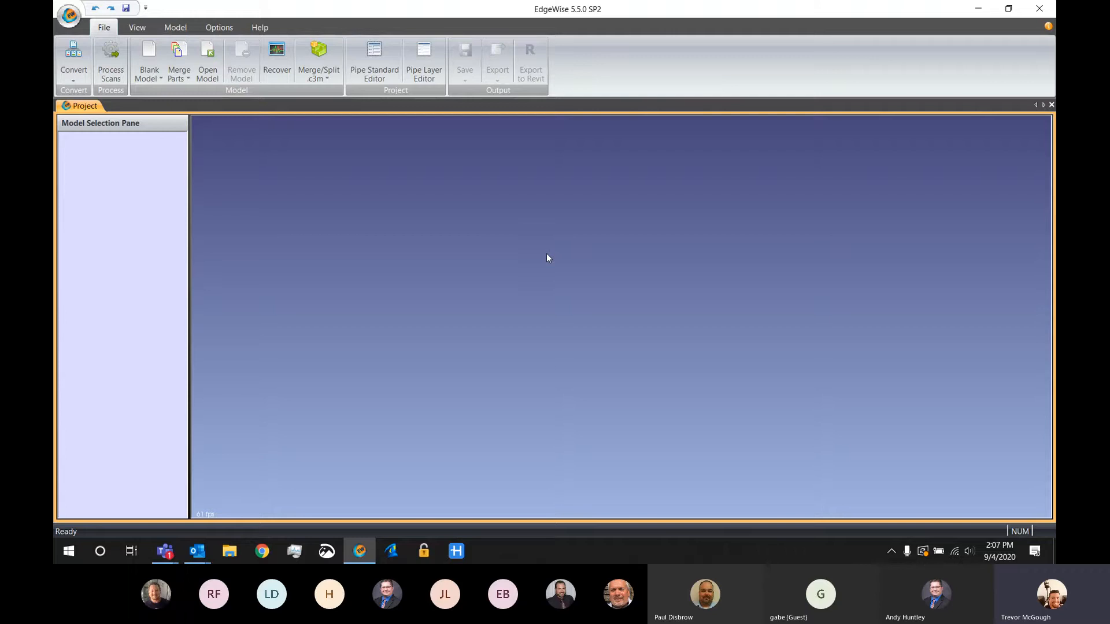
{"action": "left_click", "coordinate": [152, 74]}
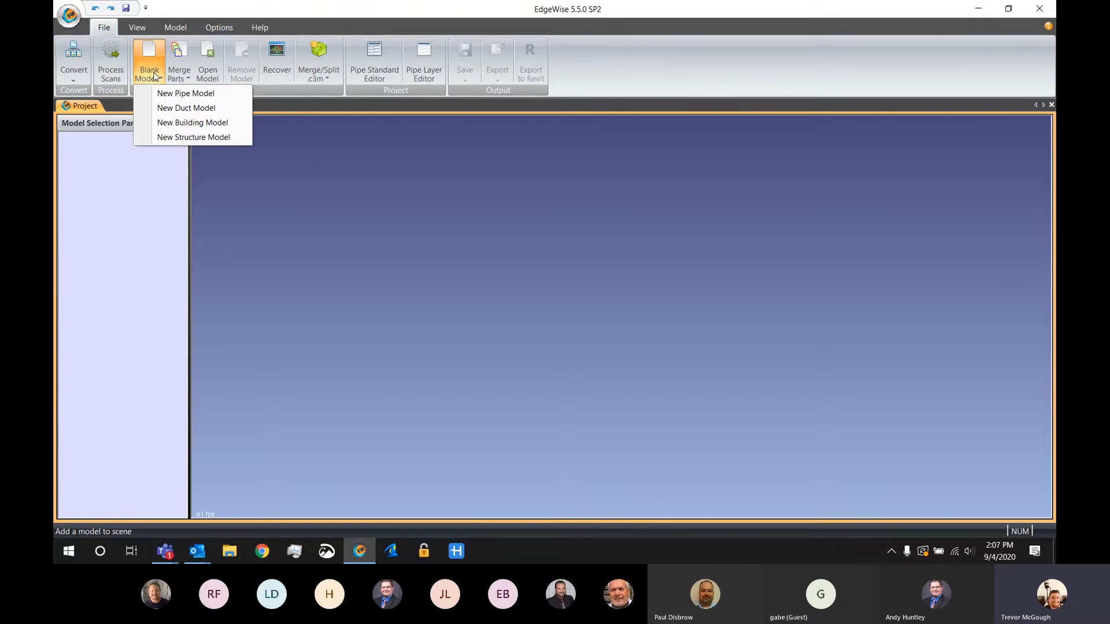
{"action": "left_click", "coordinate": [154, 76]}
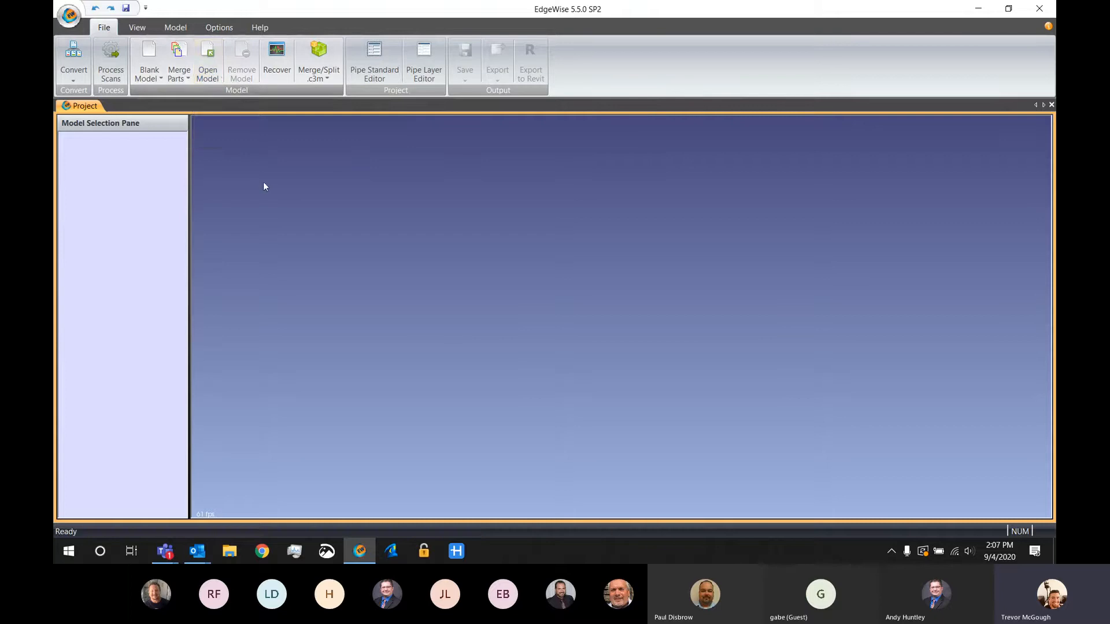
Open Industrial Plant.c3DB together with MergedPipesForTrainings.c3m from the Industrial Plant folder
{"action": "left_click", "coordinate": [209, 73]}
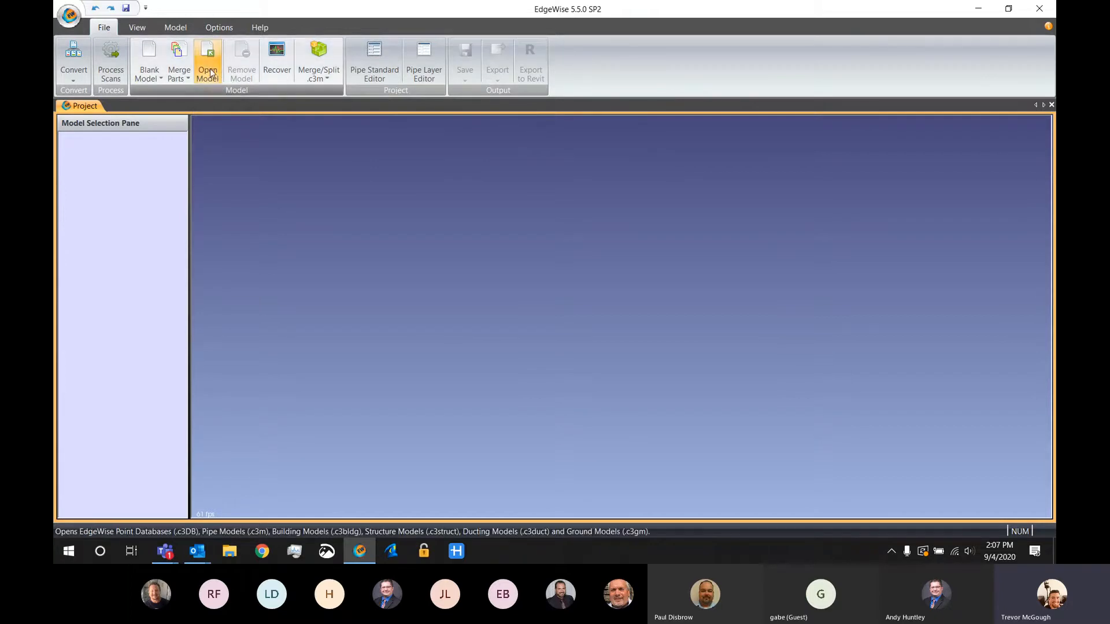
{"action": "left_click", "coordinate": [211, 35]}
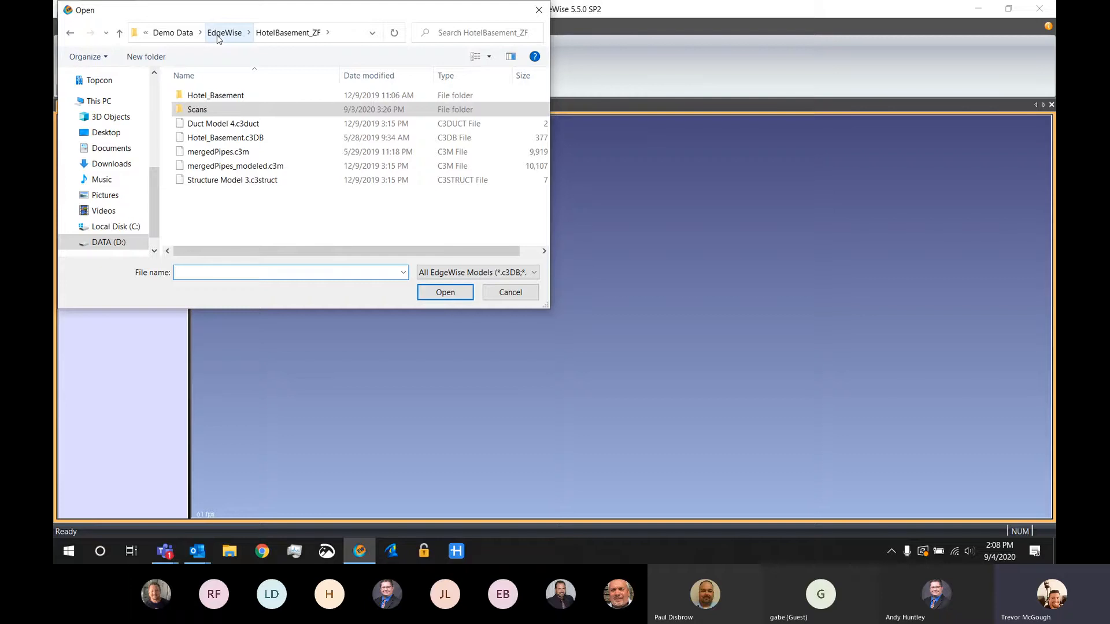
{"action": "left_click", "coordinate": [223, 33]}
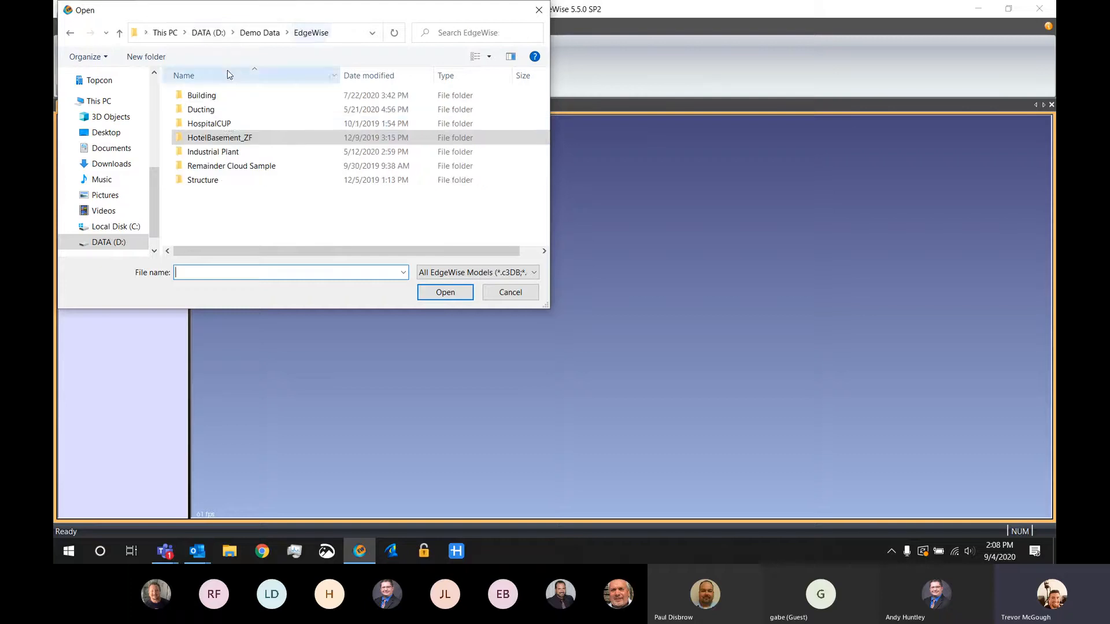
{"action": "left_click", "coordinate": [225, 154]}
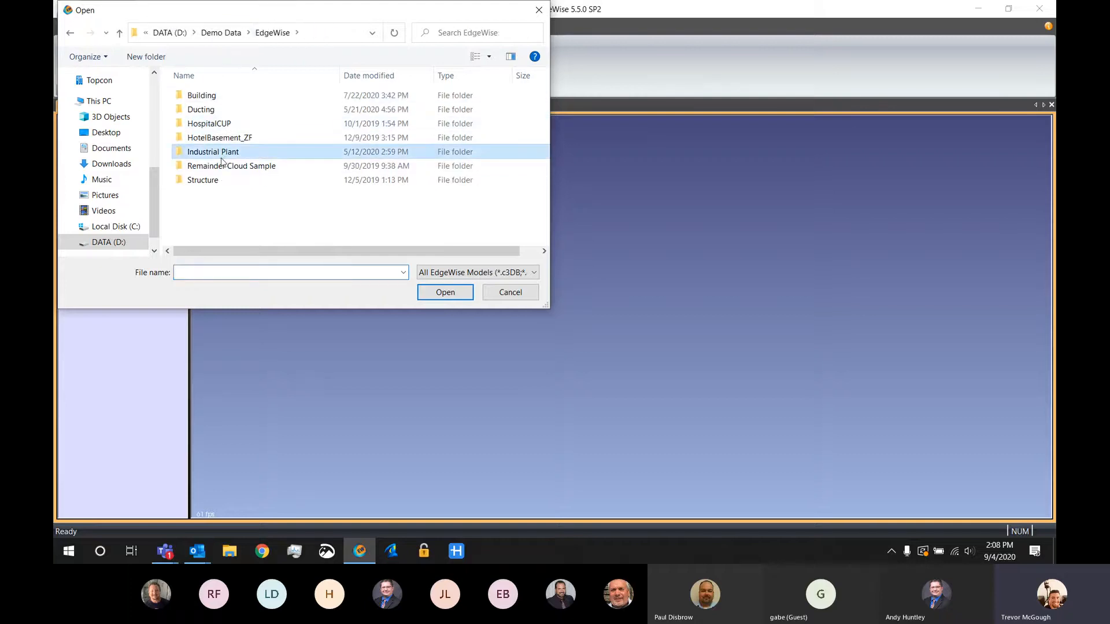
{"action": "double_click", "coordinate": [231, 152]}
{"action": "left_click", "coordinate": [234, 139]}
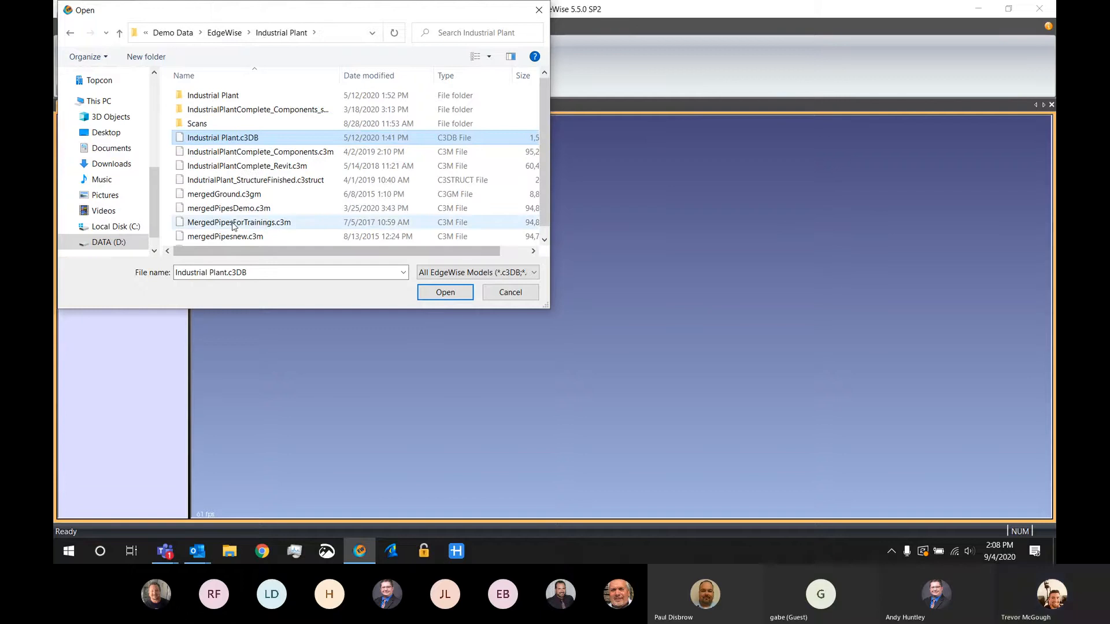
{"action": "left_click", "coordinate": [234, 223], "text": "ctrl"}
{"action": "left_click", "coordinate": [445, 292]}
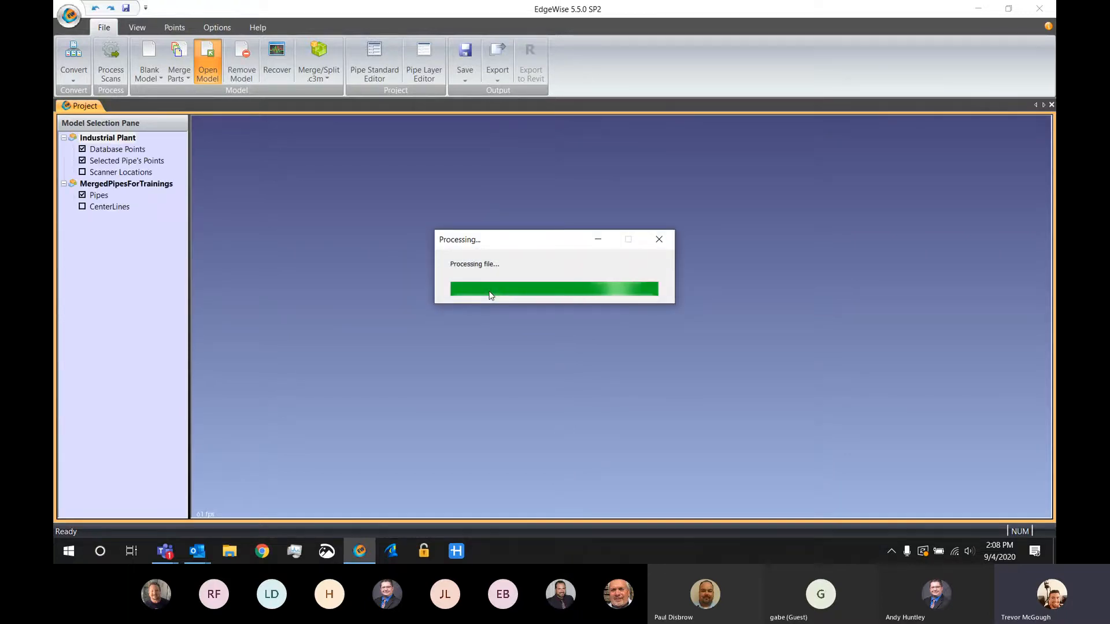
{"action": "key", "text": "Return"}
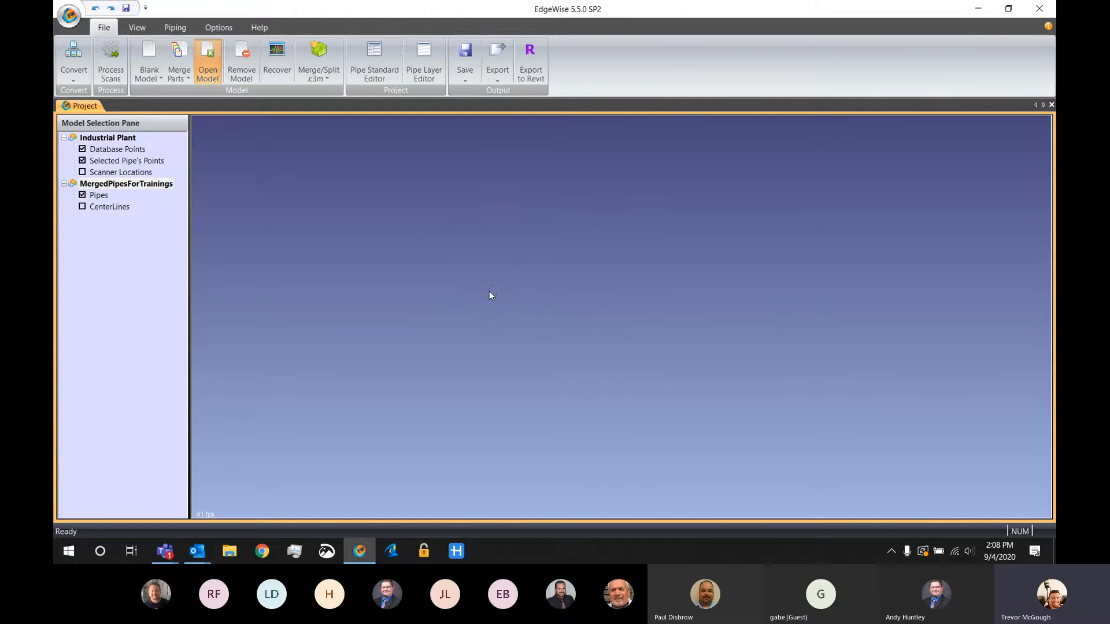
Hide the Industrial Plant database points, leaving the extracted pipes displayed
{"action": "scroll", "coordinate": [584, 339], "scroll_direction": "down", "scroll_amount": 6}
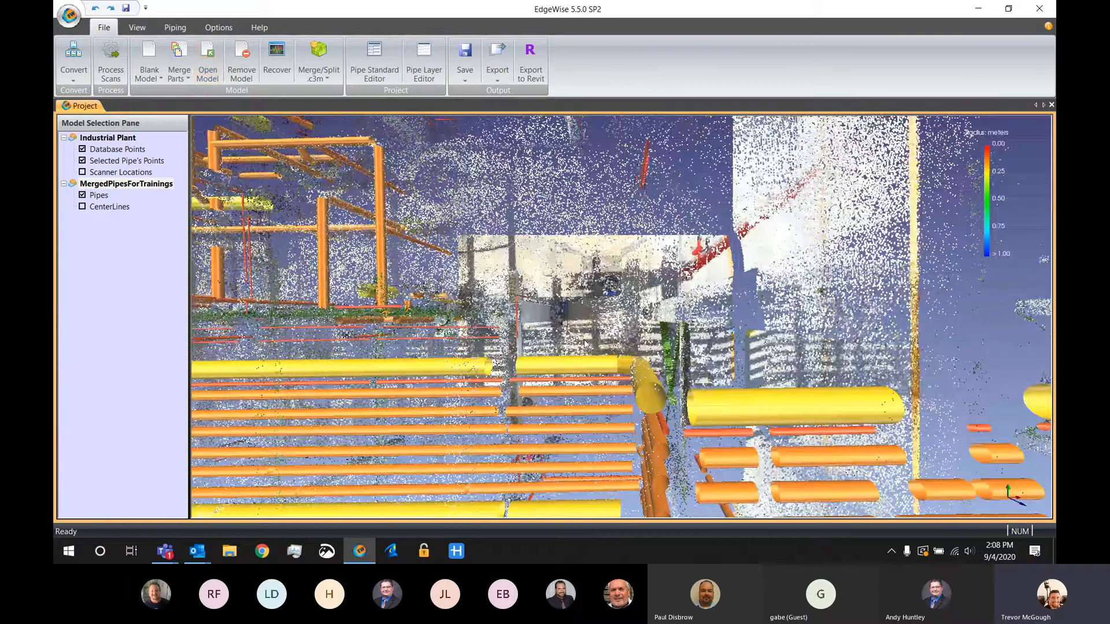
{"action": "middle_click_drag", "start_coordinate": [548, 322], "coordinate": [598, 309]}
{"action": "key", "text": "d"}
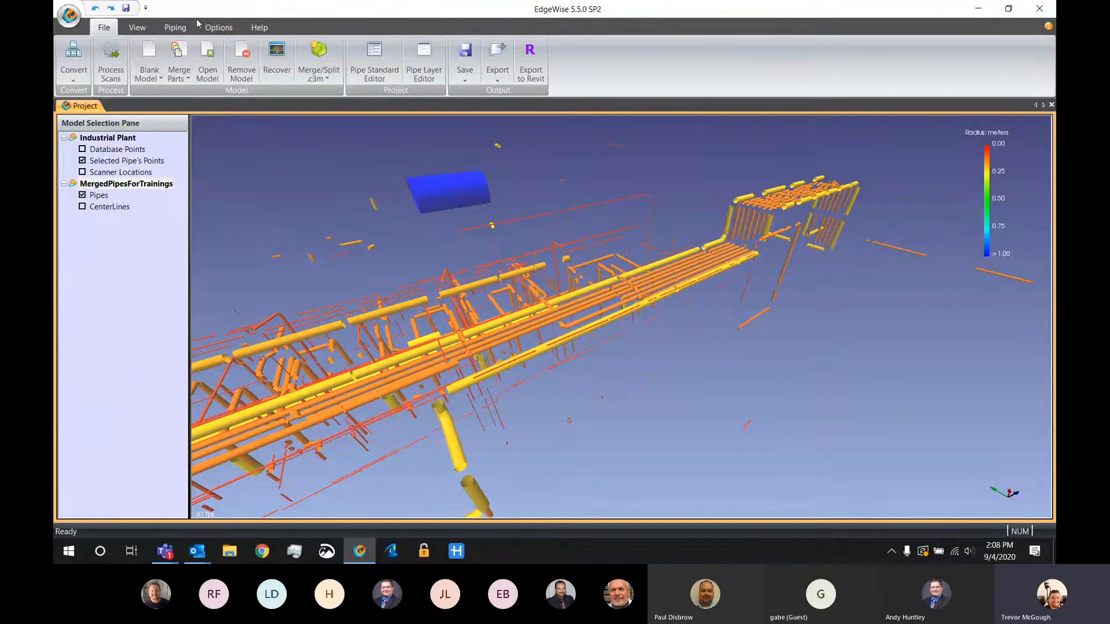
Multi-select the stray pipes floating above the plant, including the large blue cylinder, and delete them
{"action": "left_click", "coordinate": [175, 27]}
{"action": "left_click_drag", "start_coordinate": [531, 192], "coordinate": [527, 303]}
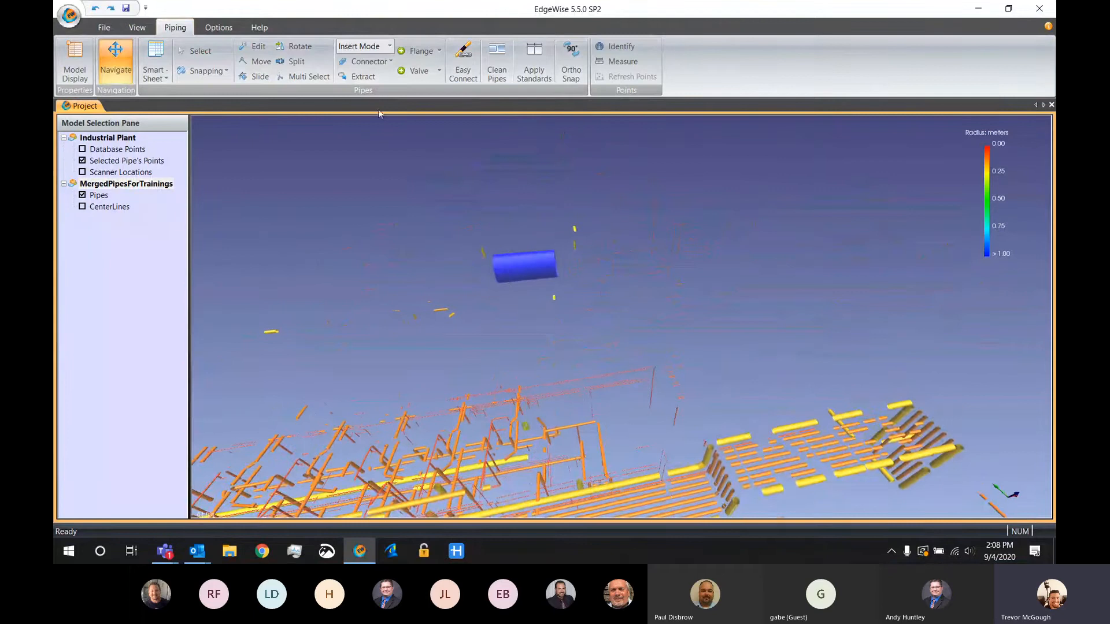
{"action": "left_click", "coordinate": [315, 78]}
{"action": "left_click_drag", "start_coordinate": [709, 169], "coordinate": [384, 348]}
{"action": "key", "text": "Delete"}
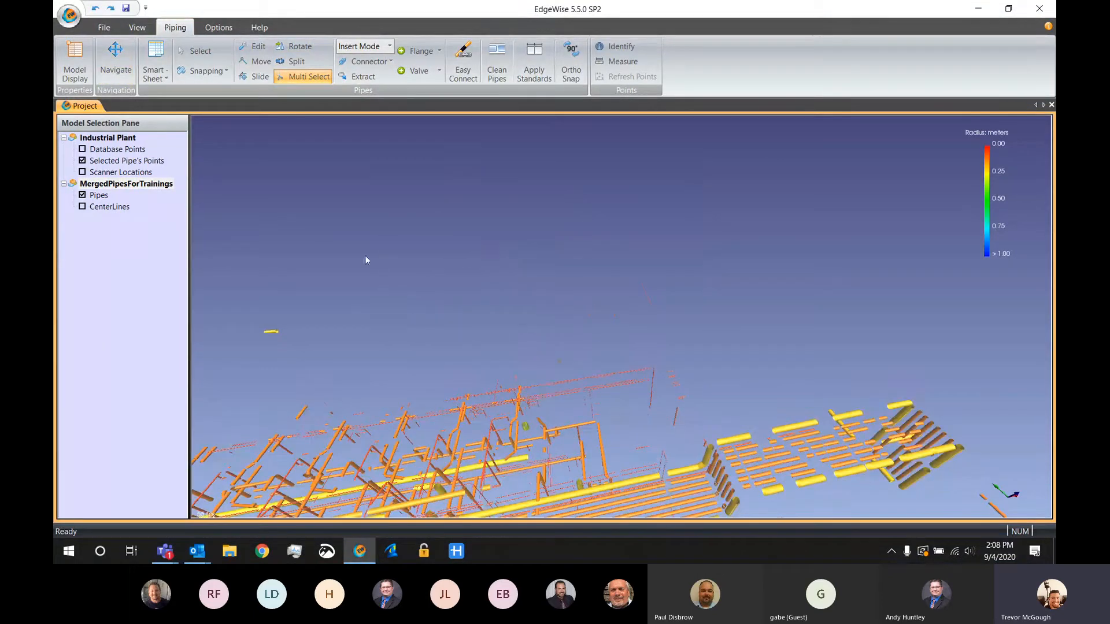
Delete the remaining stray pipe fragments above the plant, including the isolated yellow piece beside the pipe rack
{"action": "left_click_drag", "start_coordinate": [372, 255], "coordinate": [234, 353]}
{"action": "key", "text": "Delete"}
{"action": "key", "text": "Escape"}
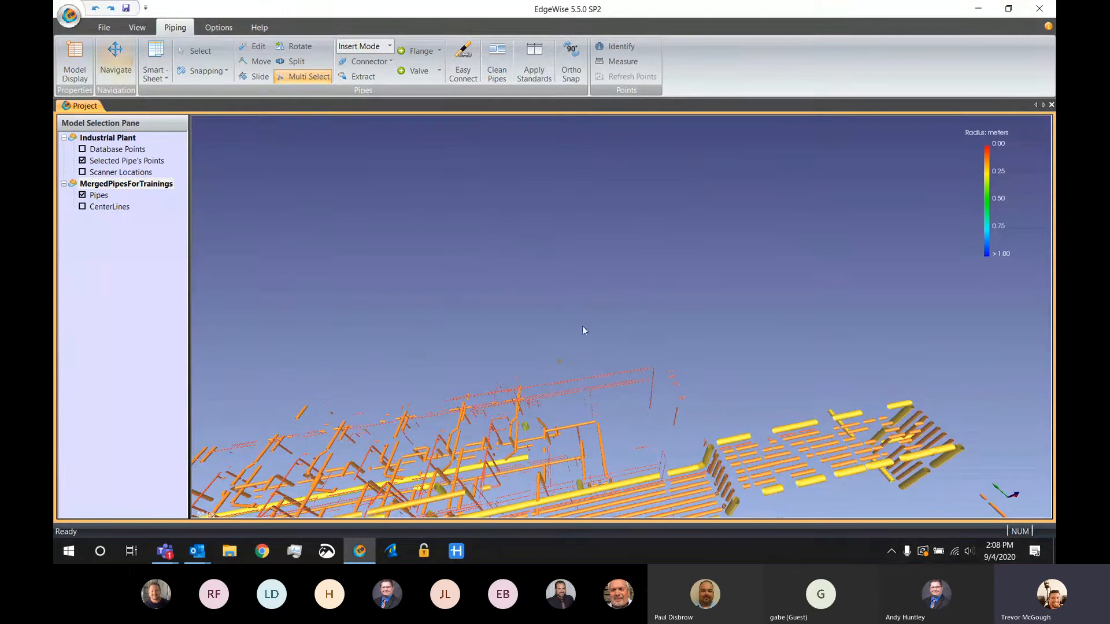
{"action": "middle_click_drag", "start_coordinate": [647, 390], "coordinate": [579, 377]}
{"action": "left_click_drag", "start_coordinate": [579, 376], "coordinate": [576, 328]}
{"action": "key", "text": "space"}
{"action": "key", "text": "Delete"}
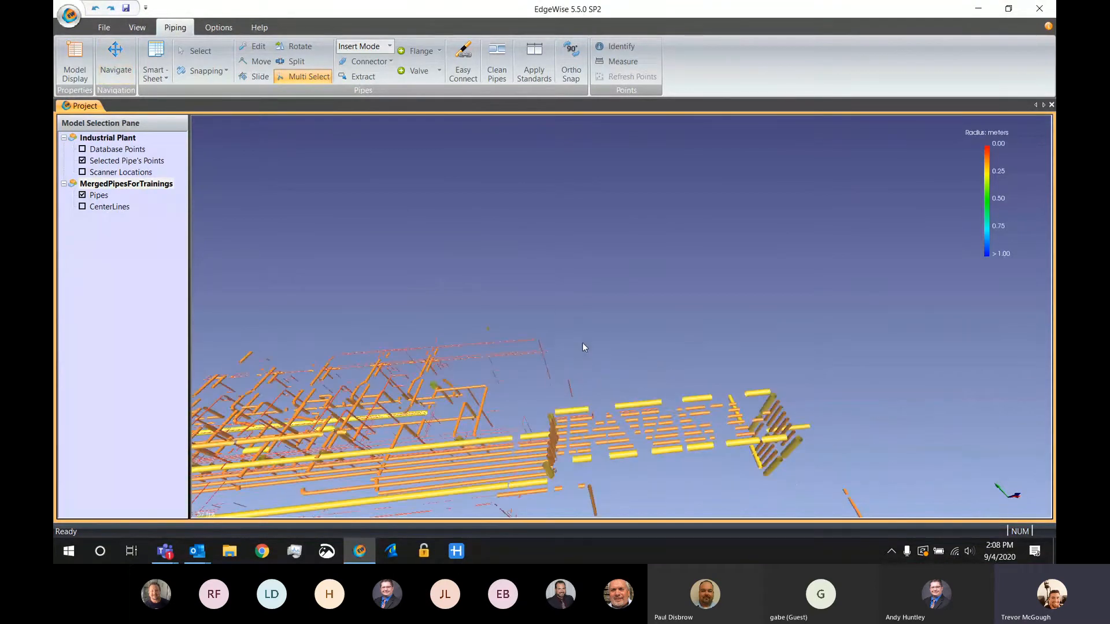
Multi-select the stray pipe fragments in the empty area below the pipe rack
{"action": "key", "text": "space"}
{"action": "middle_click_drag", "start_coordinate": [581, 342], "coordinate": [710, 241]}
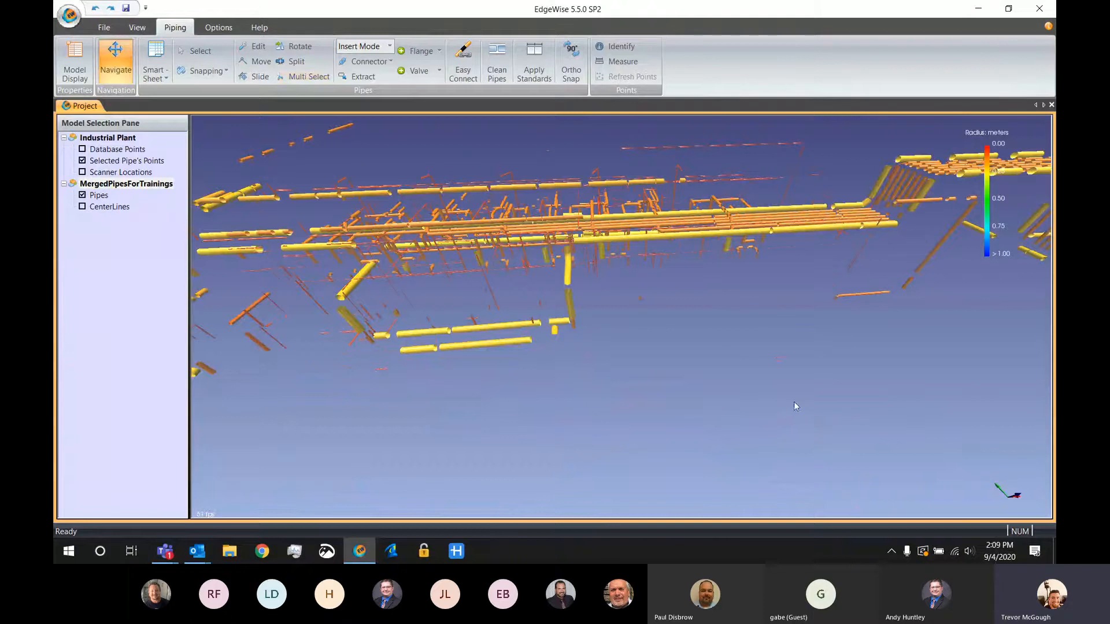
{"action": "key", "text": "space"}
{"action": "left_click_drag", "start_coordinate": [808, 396], "coordinate": [594, 290]}
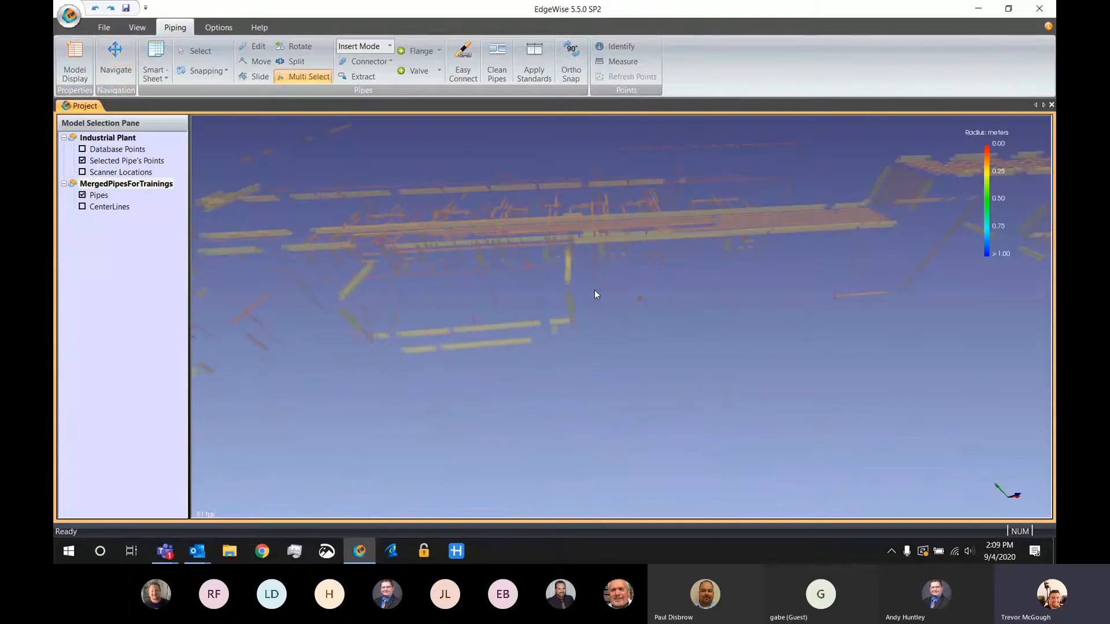
{"action": "key", "text": "space"}
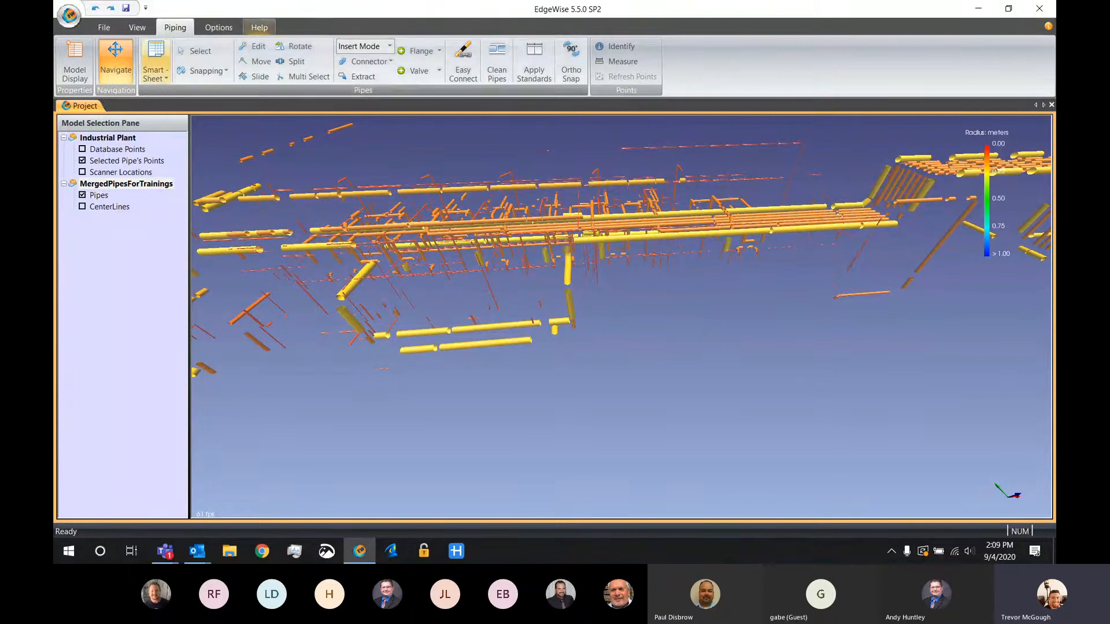
Set the view projection of the pipe model to Orthographic
{"action": "left_click", "coordinate": [140, 30]}
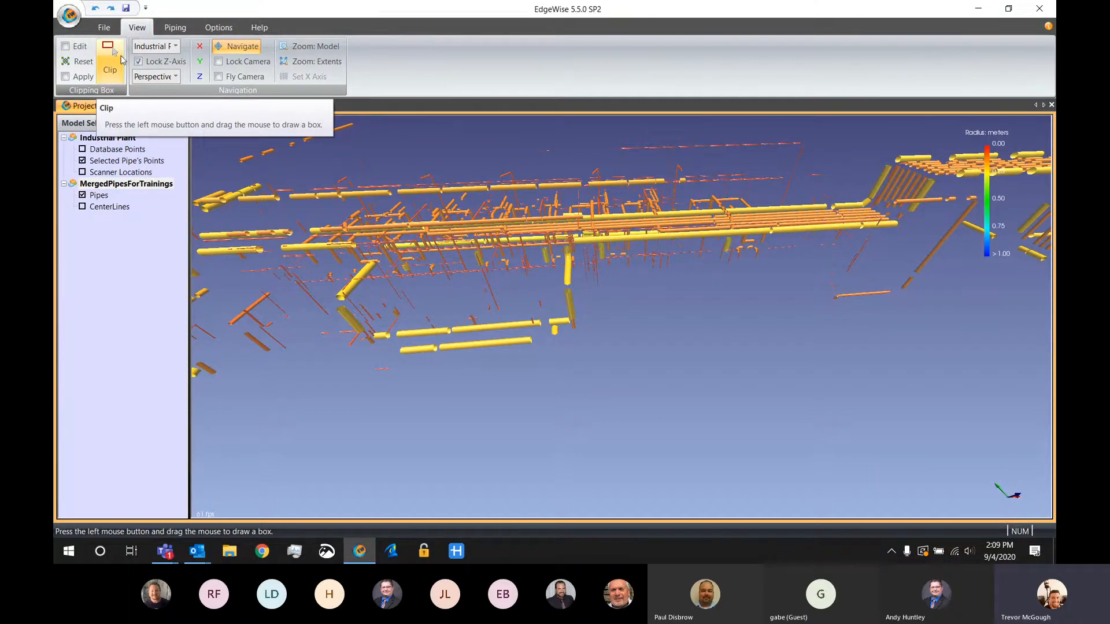
{"action": "left_click", "coordinate": [157, 76]}
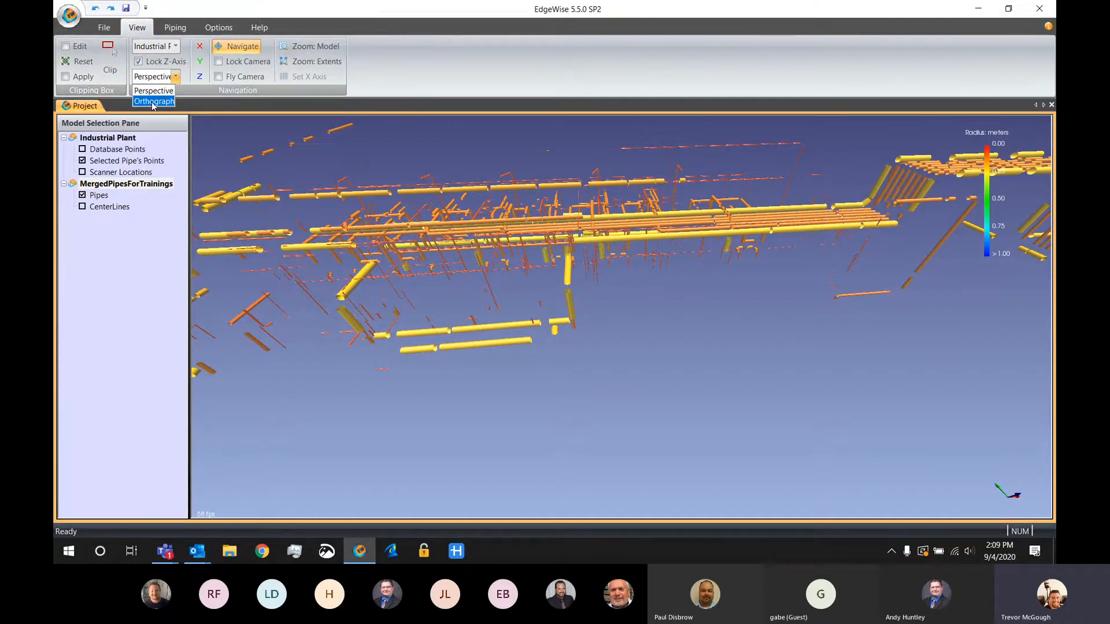
{"action": "left_click", "coordinate": [154, 102]}
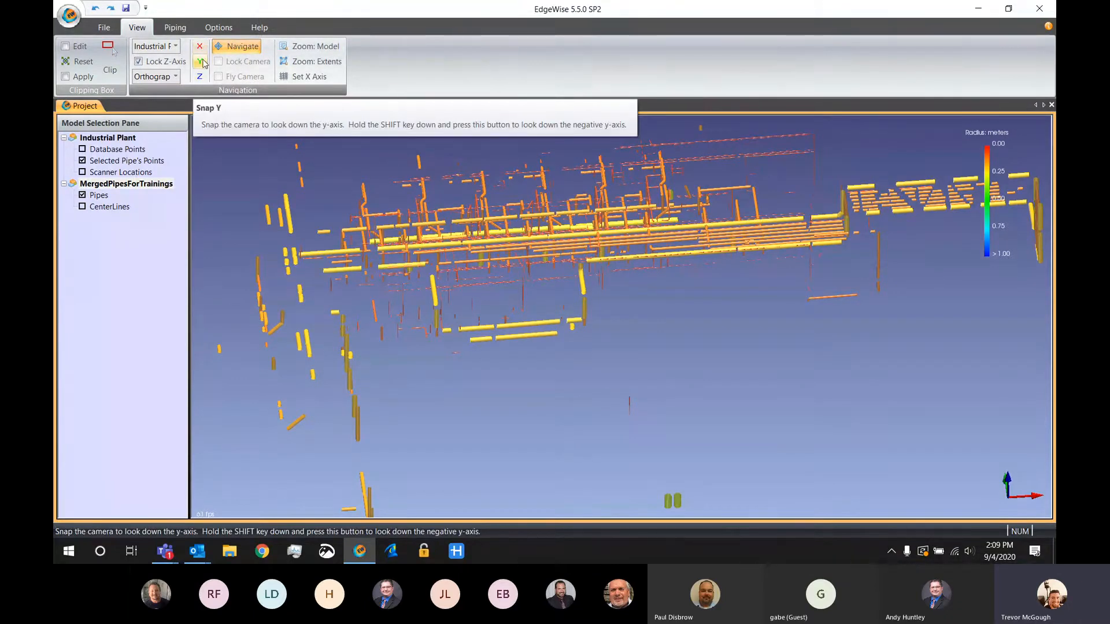
Snap the camera to look down the z-axis and clip the model to the raised pipe rack section at the far end
{"action": "left_click", "coordinate": [200, 76]}
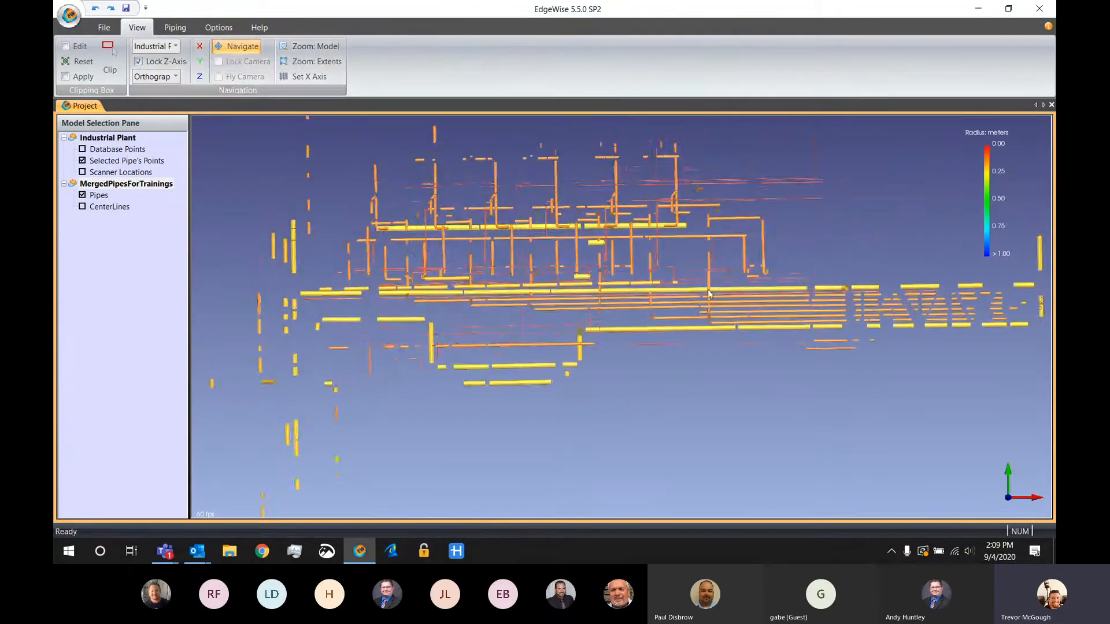
{"action": "middle_click_drag", "start_coordinate": [623, 311], "coordinate": [492, 319]}
{"action": "scroll", "coordinate": [494, 291], "scroll_direction": "up", "scroll_amount": 4}
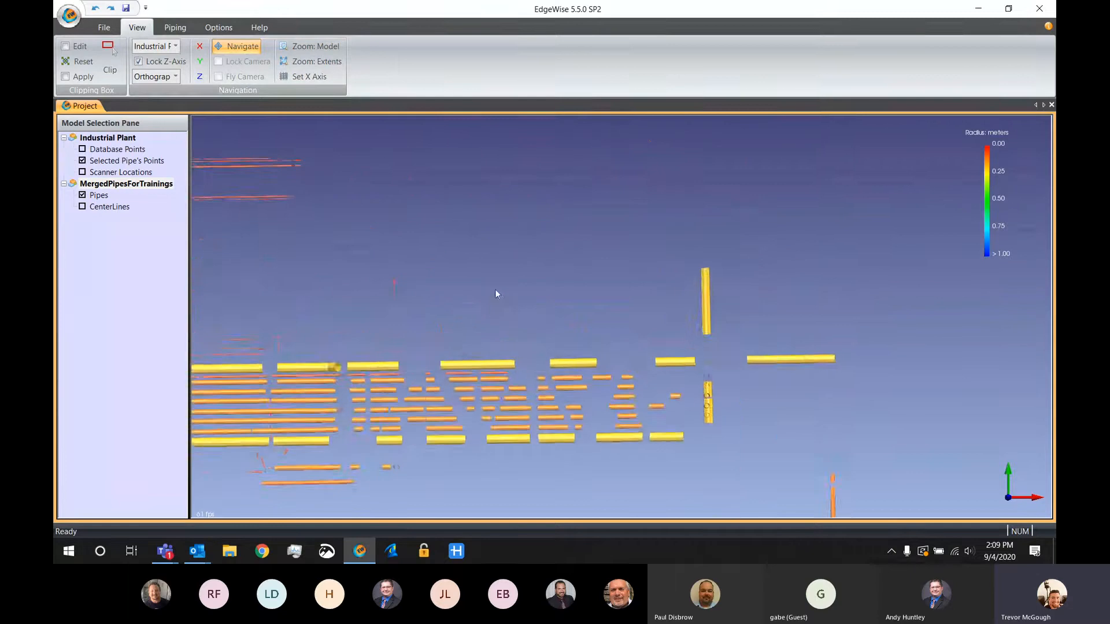
{"action": "middle_click_drag", "start_coordinate": [530, 288], "coordinate": [547, 245]}
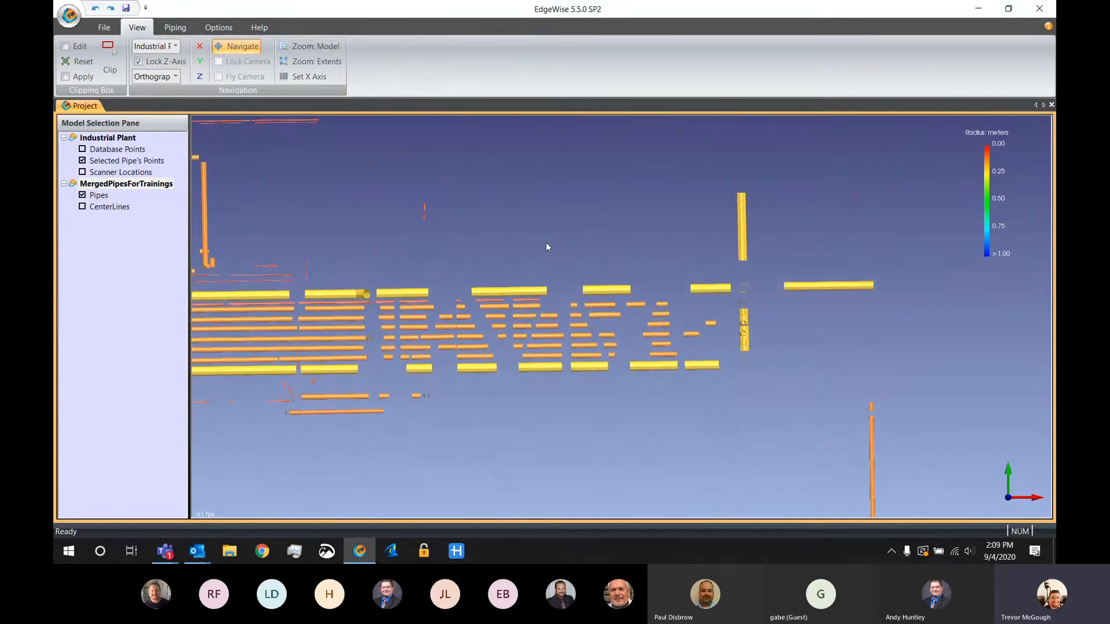
{"action": "left_click", "coordinate": [111, 65]}
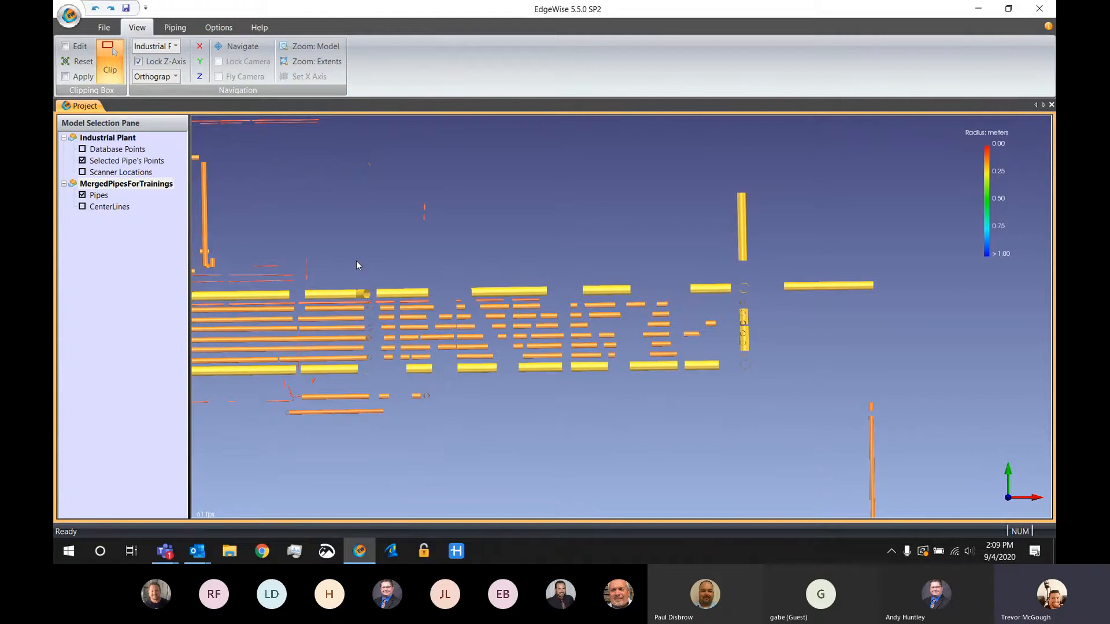
{"action": "mouse_move", "coordinate": [338, 267]}
{"action": "left_mouse_down"}
{"action": "mouse_move", "coordinate": [874, 260]}
{"action": "mouse_move", "coordinate": [861, 267]}
{"action": "mouse_move", "coordinate": [820, 413]}
{"action": "left_mouse_up"}
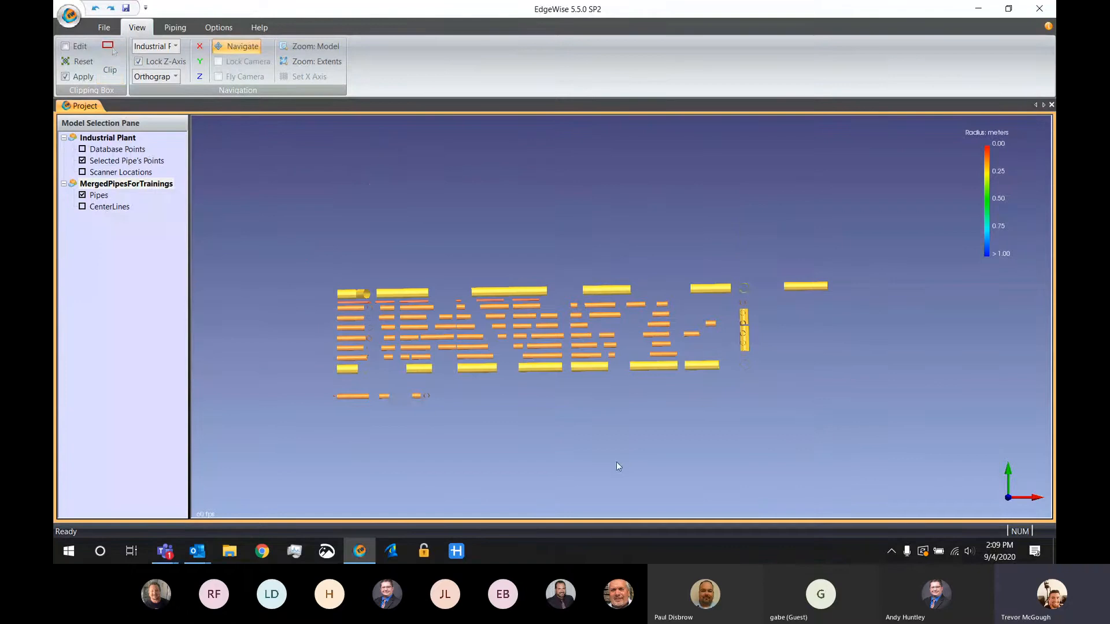
Set the view projection of the clipped model to Perspective
{"action": "left_click_drag", "start_coordinate": [616, 462], "coordinate": [519, 304]}
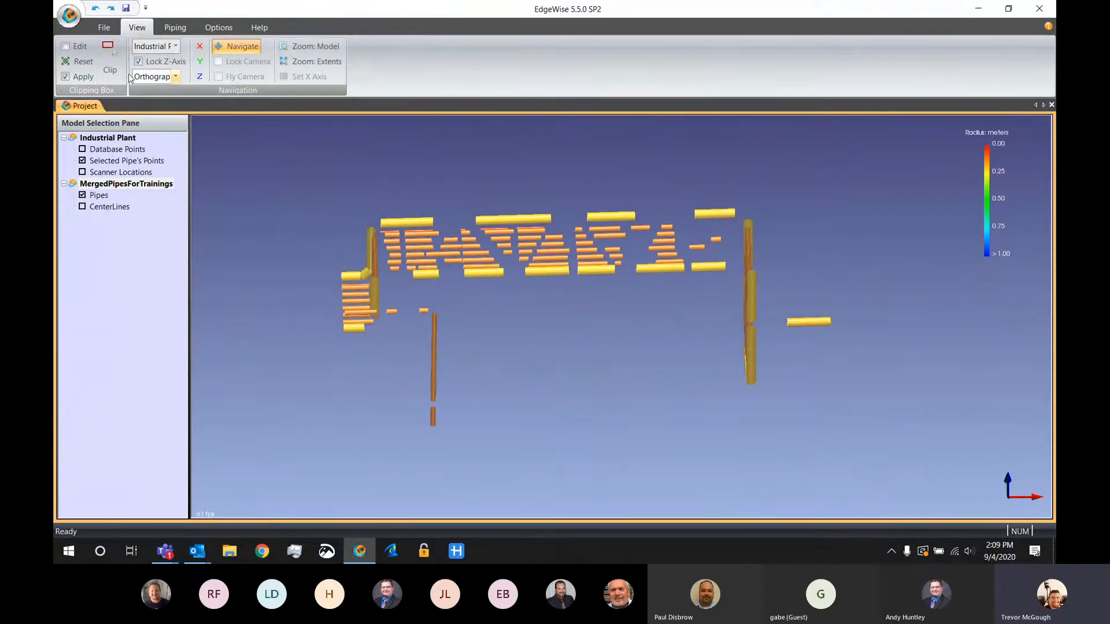
{"action": "left_click", "coordinate": [174, 76]}
{"action": "left_click", "coordinate": [154, 91]}
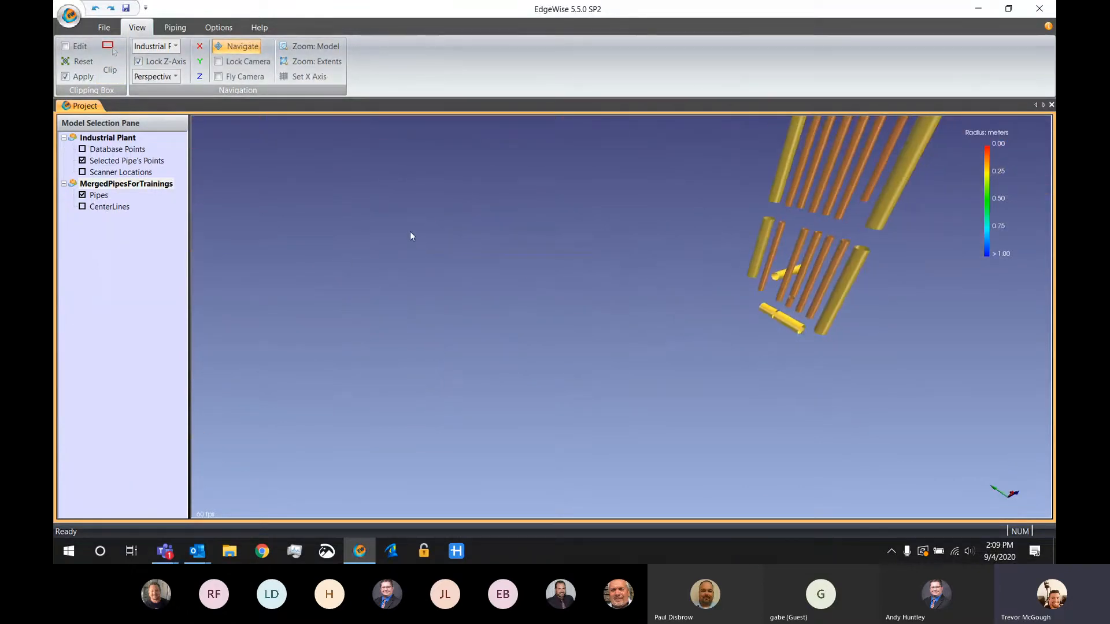
Resize the clipping box by extending it along the main pipe rack and lowering its upper plane below the raised section
{"action": "left_click", "coordinate": [79, 51]}
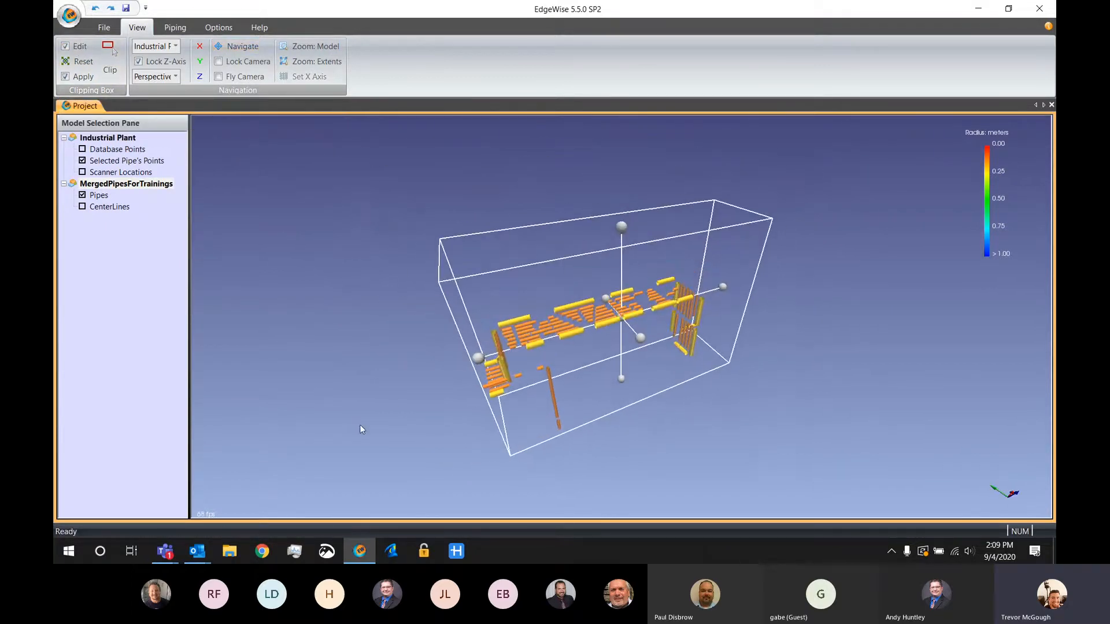
{"action": "left_click_drag", "start_coordinate": [477, 359], "coordinate": [376, 380]}
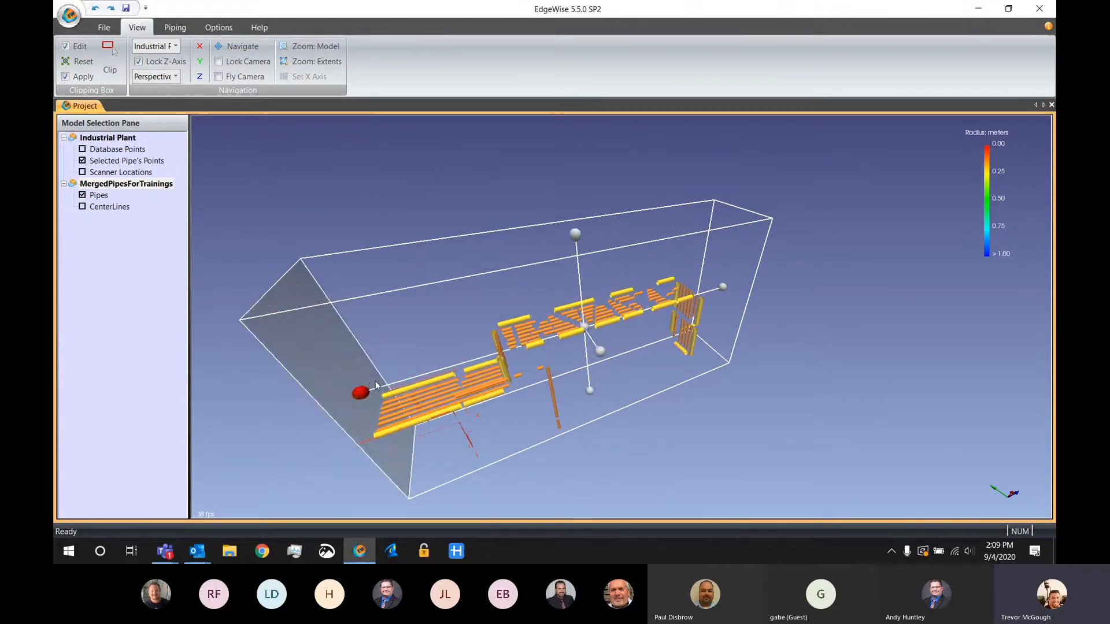
{"action": "left_click_drag", "start_coordinate": [574, 233], "coordinate": [586, 391]}
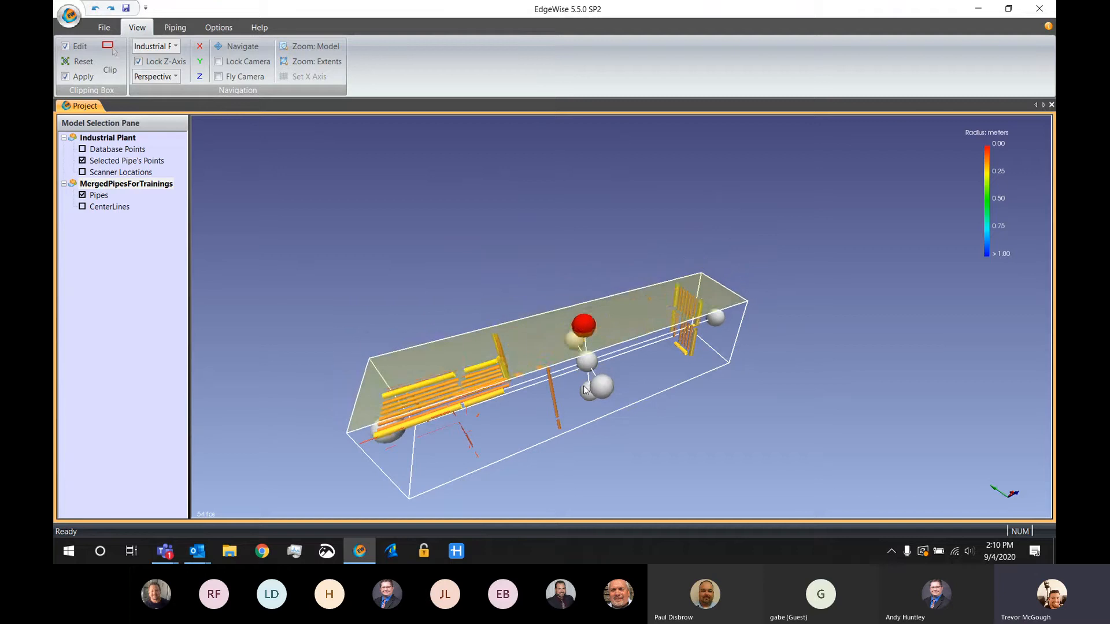
Finish editing the clipping box without returning to the previous camera location, and turn clipping off to show the whole model
{"action": "left_click", "coordinate": [75, 46]}
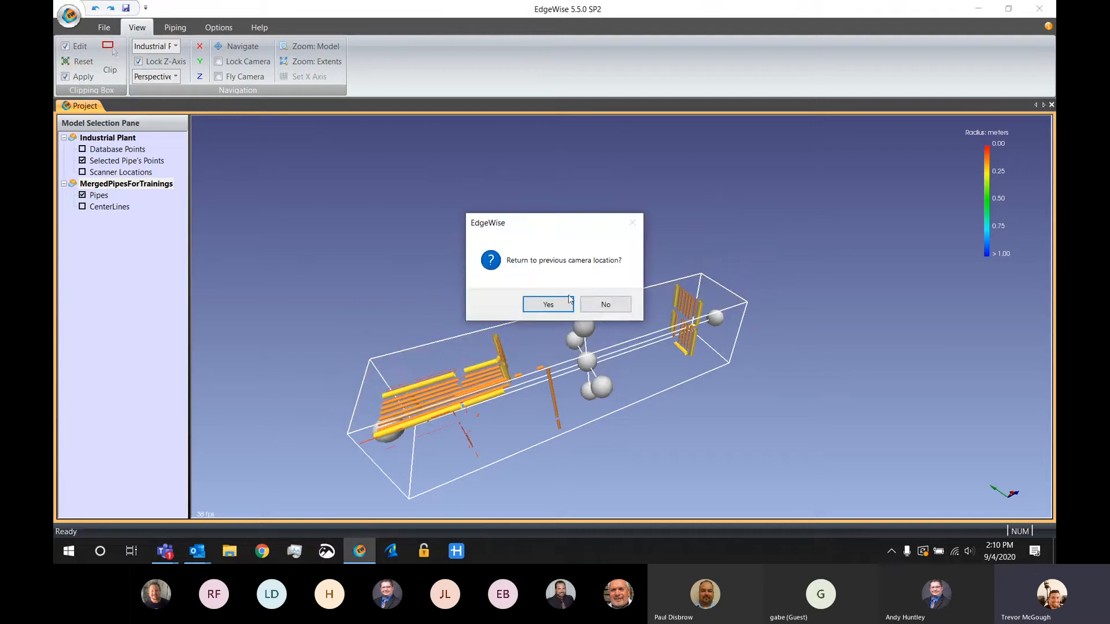
{"action": "left_click", "coordinate": [604, 305]}
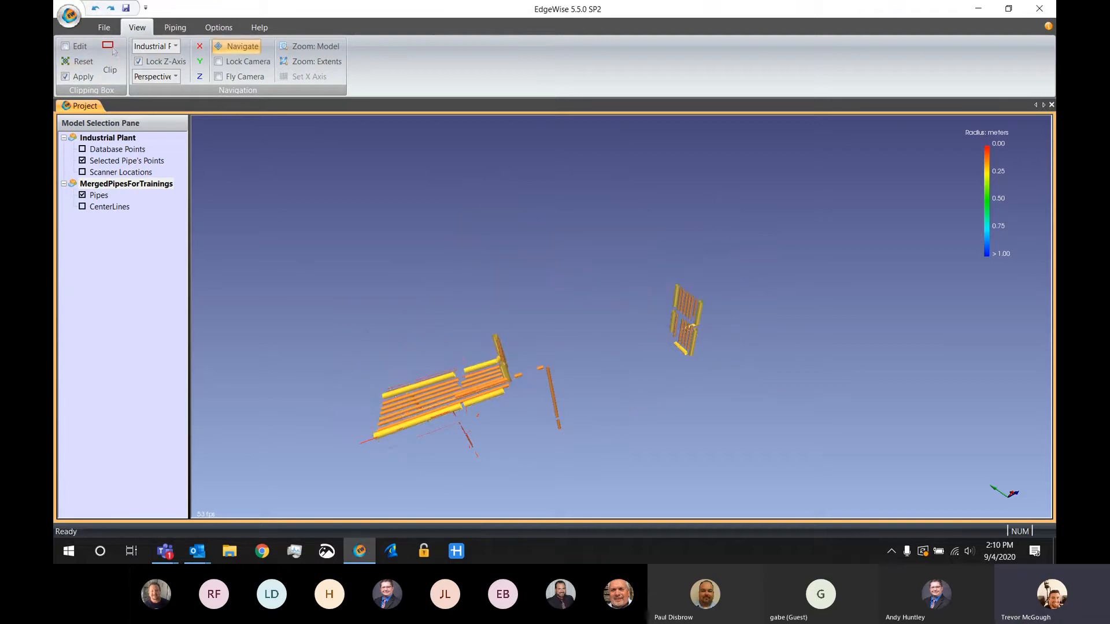
{"action": "left_click", "coordinate": [66, 76]}
{"action": "left_click_drag", "start_coordinate": [557, 385], "coordinate": [594, 370]}
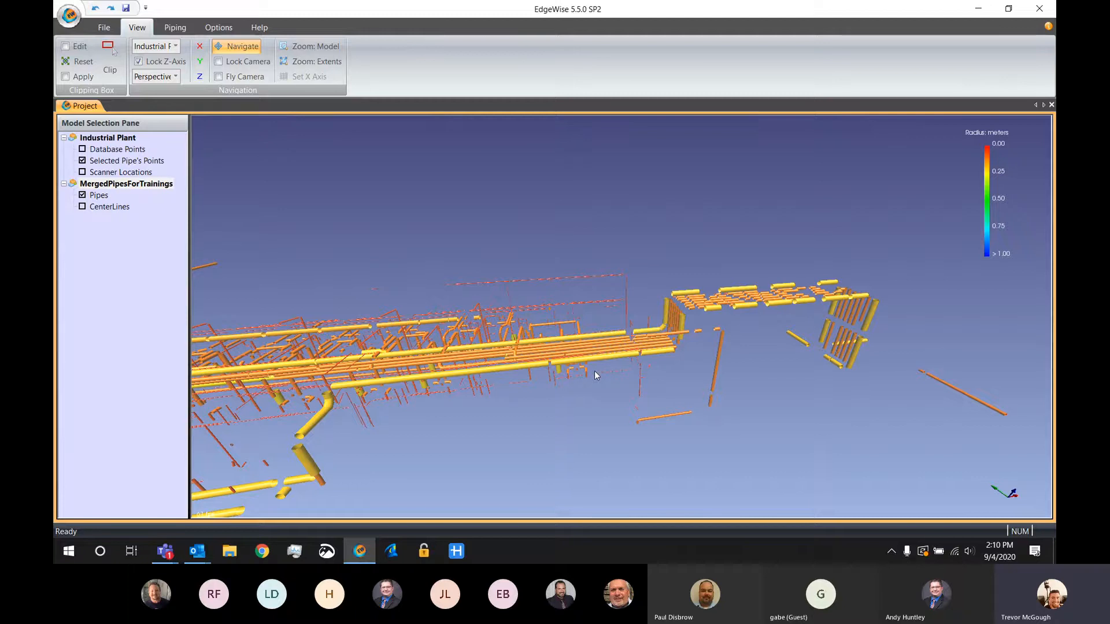
Display the RMSE/Coverage columns in the Part Info SmartSheet, then close the sheet
{"action": "left_click", "coordinate": [173, 30]}
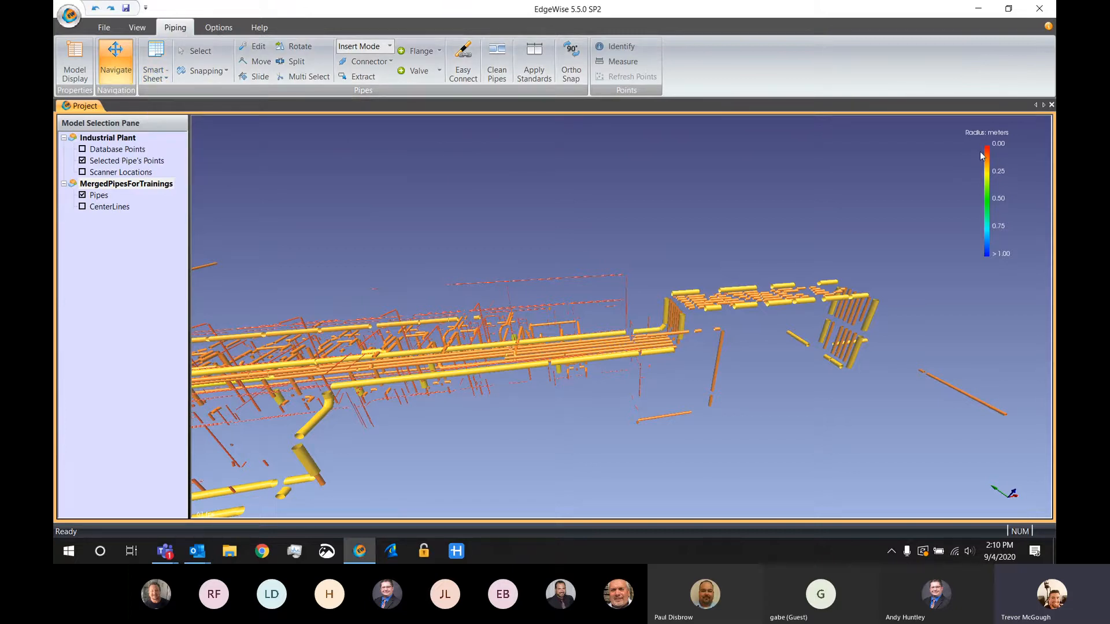
{"action": "left_click", "coordinate": [165, 77]}
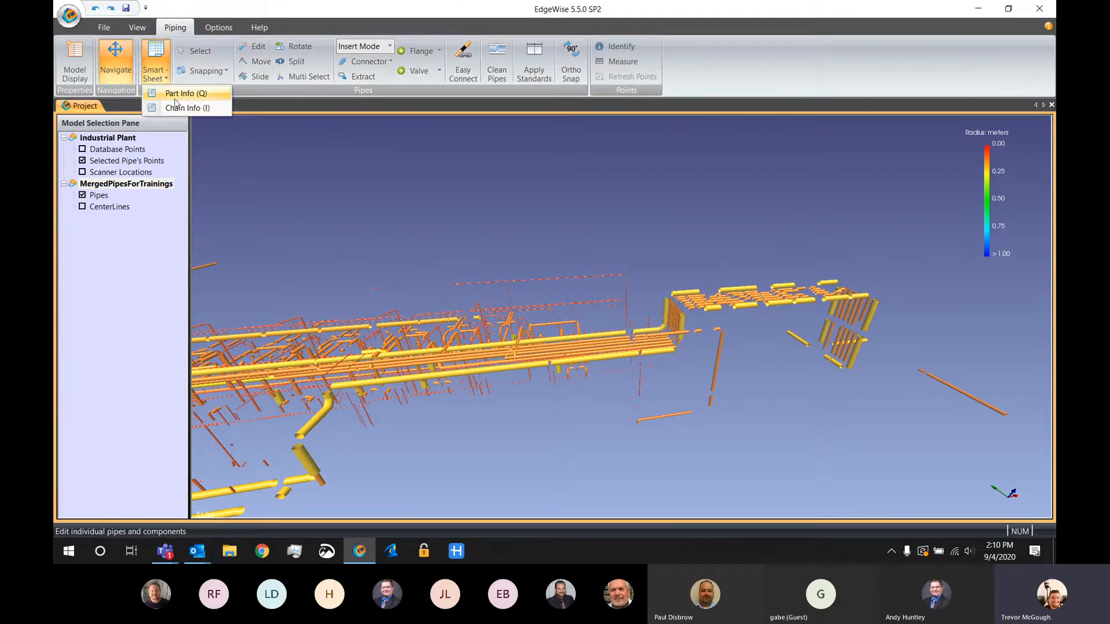
{"action": "left_click", "coordinate": [175, 97]}
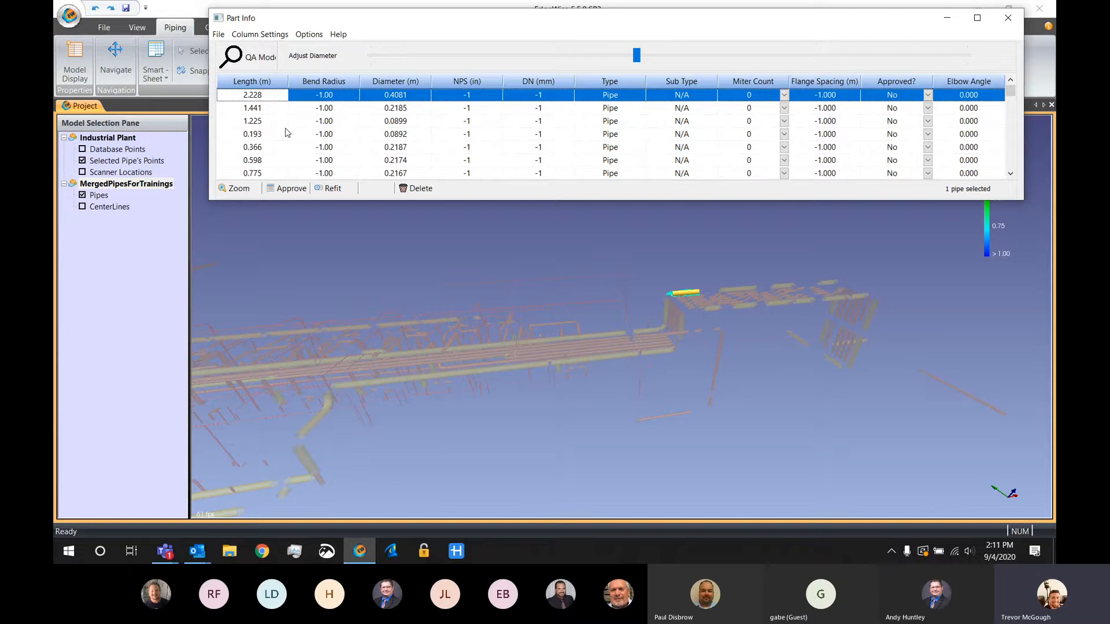
{"action": "left_click", "coordinate": [277, 37]}
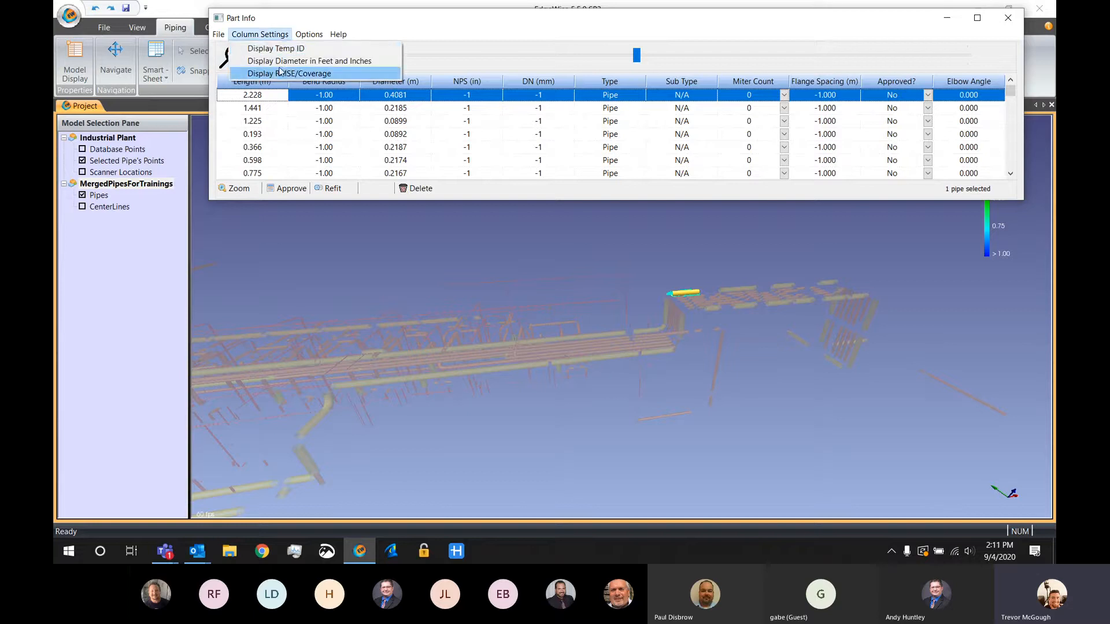
{"action": "left_click", "coordinate": [280, 74]}
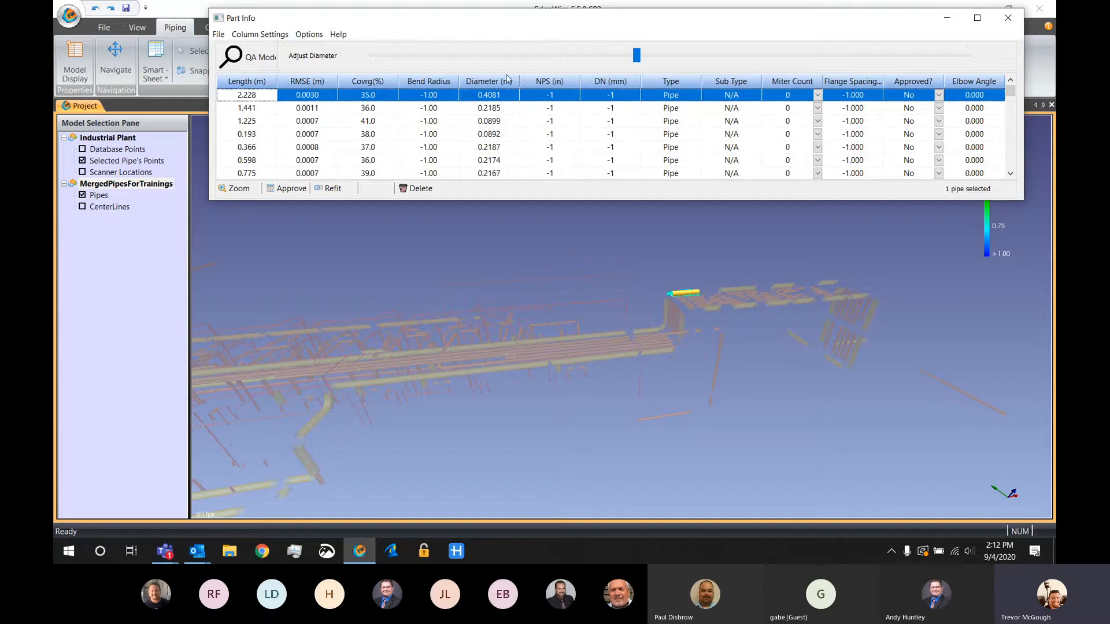
{"action": "left_click", "coordinate": [1006, 19]}
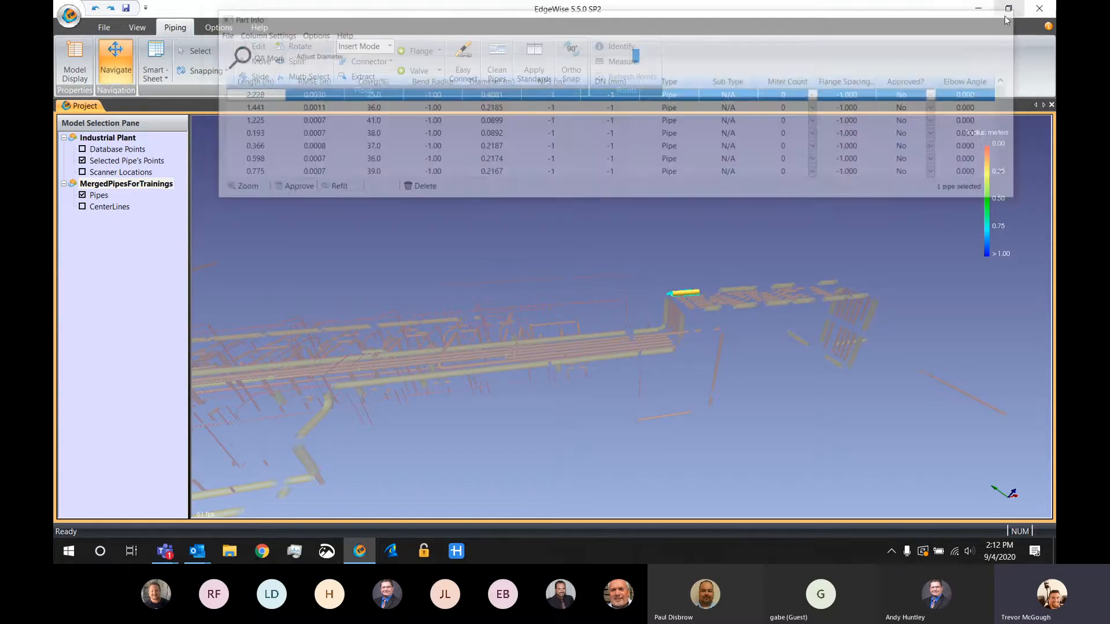
Color the pipes by Coverage in the model display properties
{"action": "left_click", "coordinate": [76, 61]}
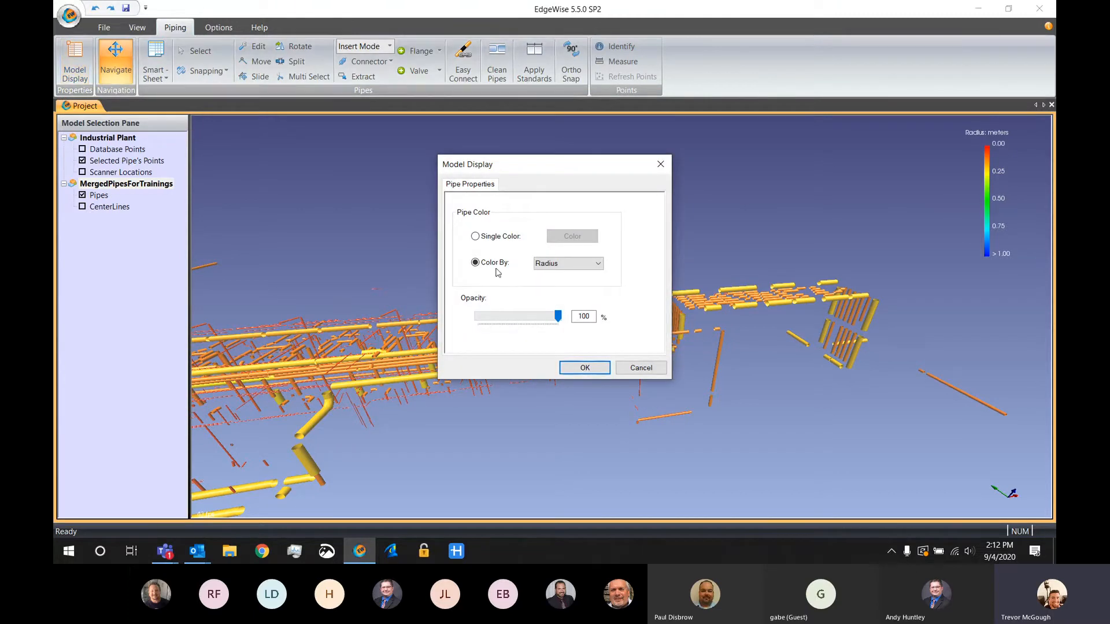
{"action": "left_click", "coordinate": [551, 262]}
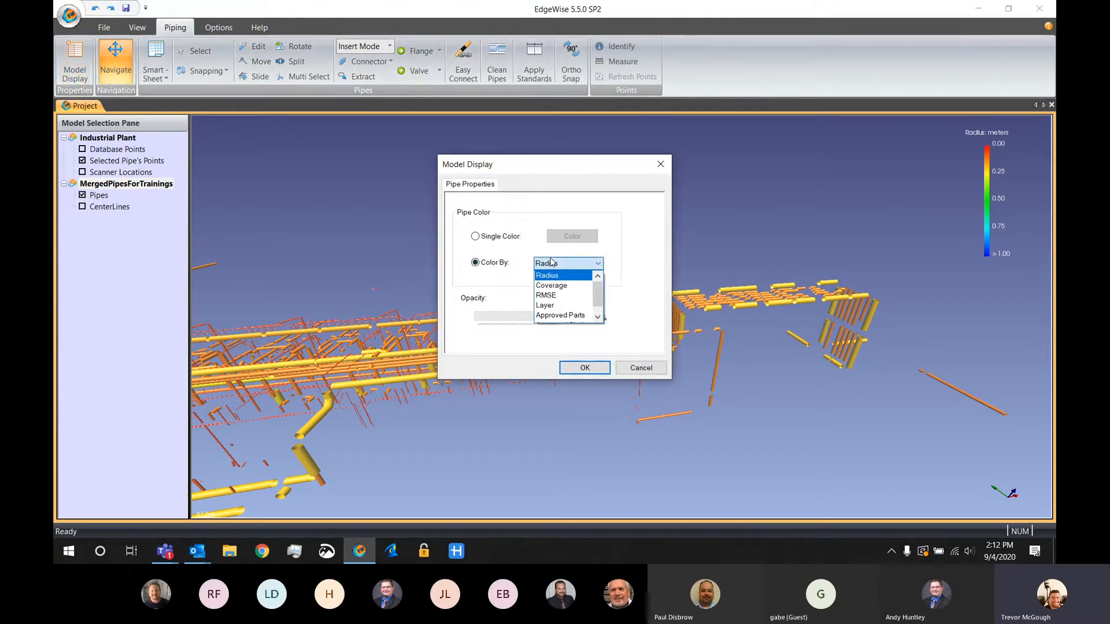
{"action": "left_click", "coordinate": [550, 285]}
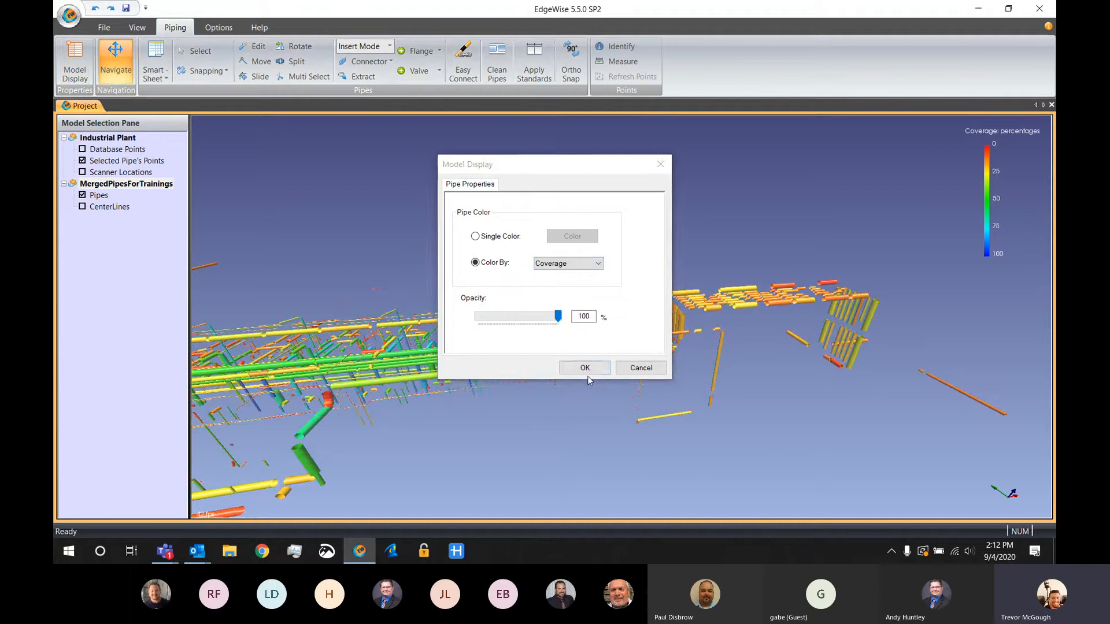
{"action": "left_click", "coordinate": [585, 368]}
{"action": "left_click_drag", "start_coordinate": [590, 363], "coordinate": [658, 356]}
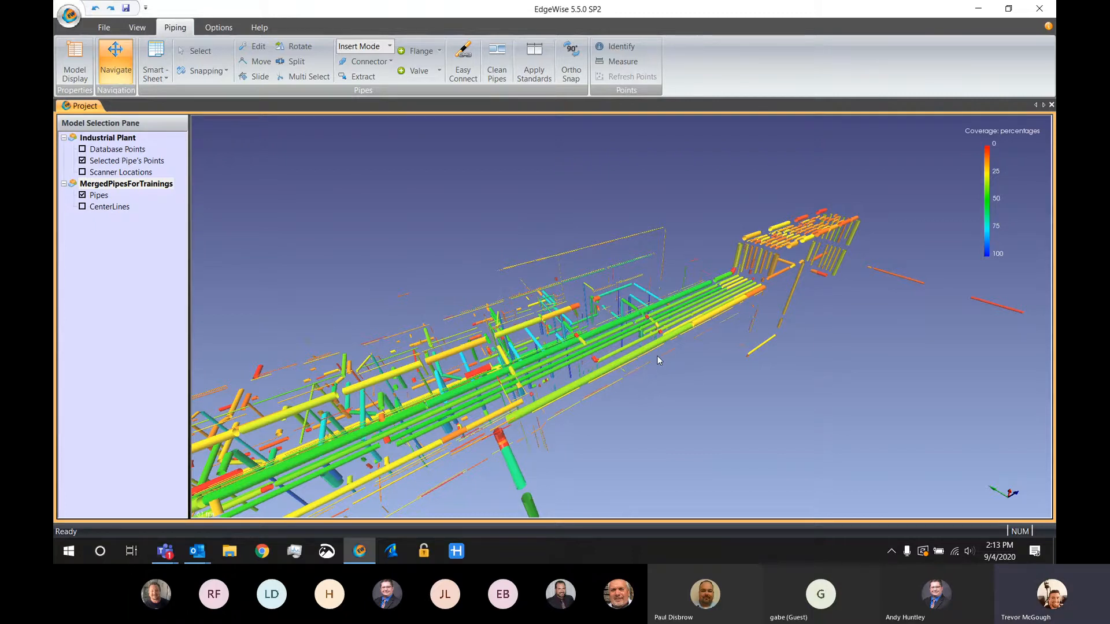
Open the Part Info SmartSheet and turn on QA Mode for the first listed pipe
{"action": "left_click", "coordinate": [164, 74]}
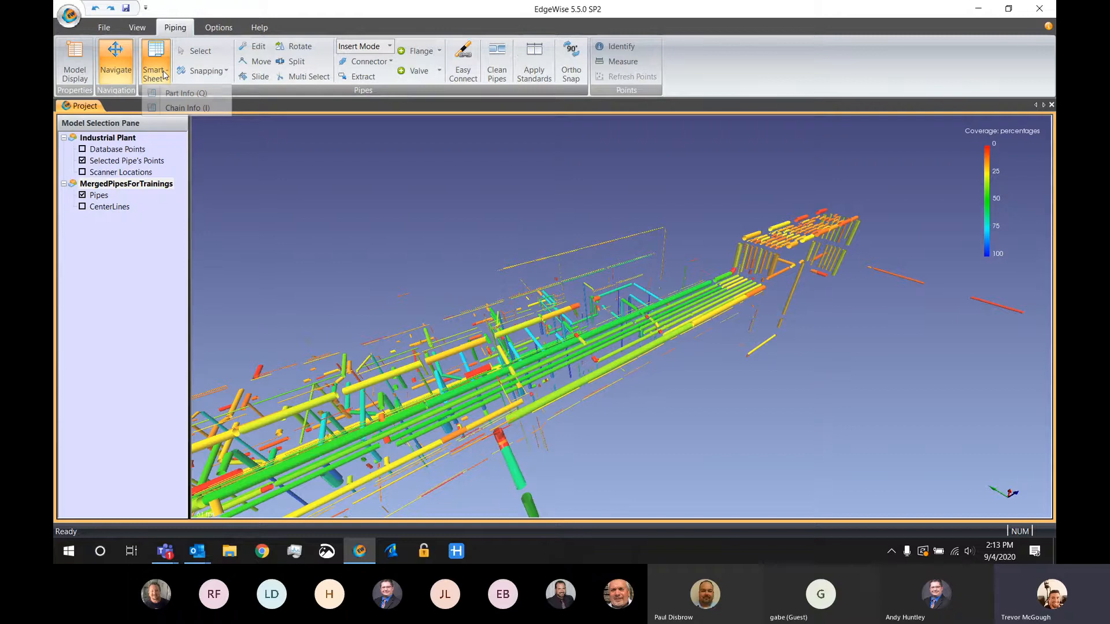
{"action": "left_click", "coordinate": [193, 94]}
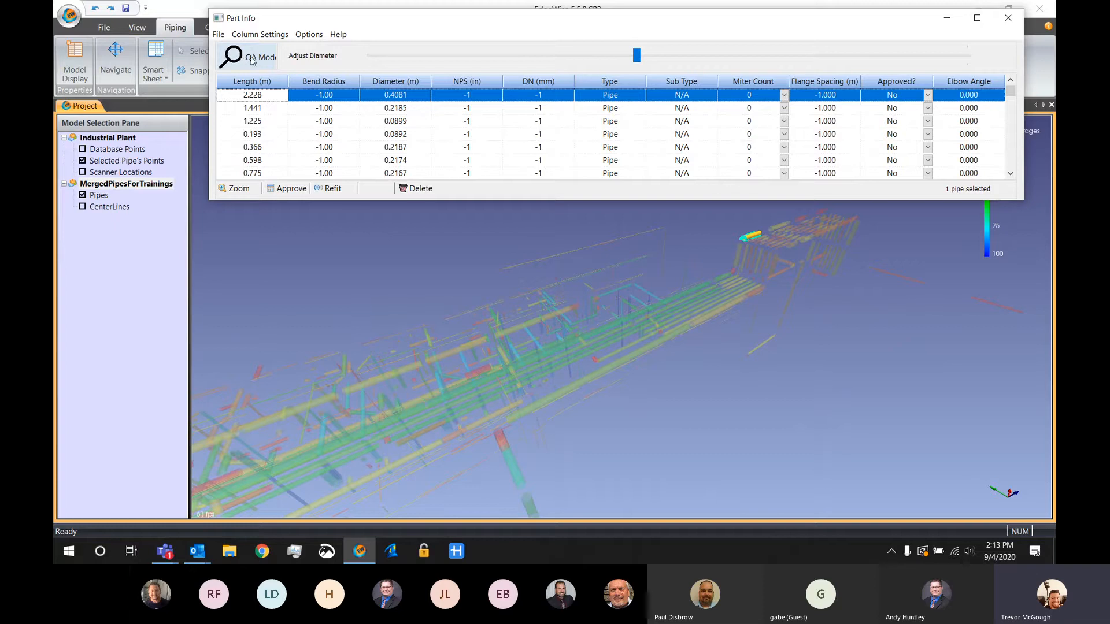
{"action": "left_click", "coordinate": [255, 58]}
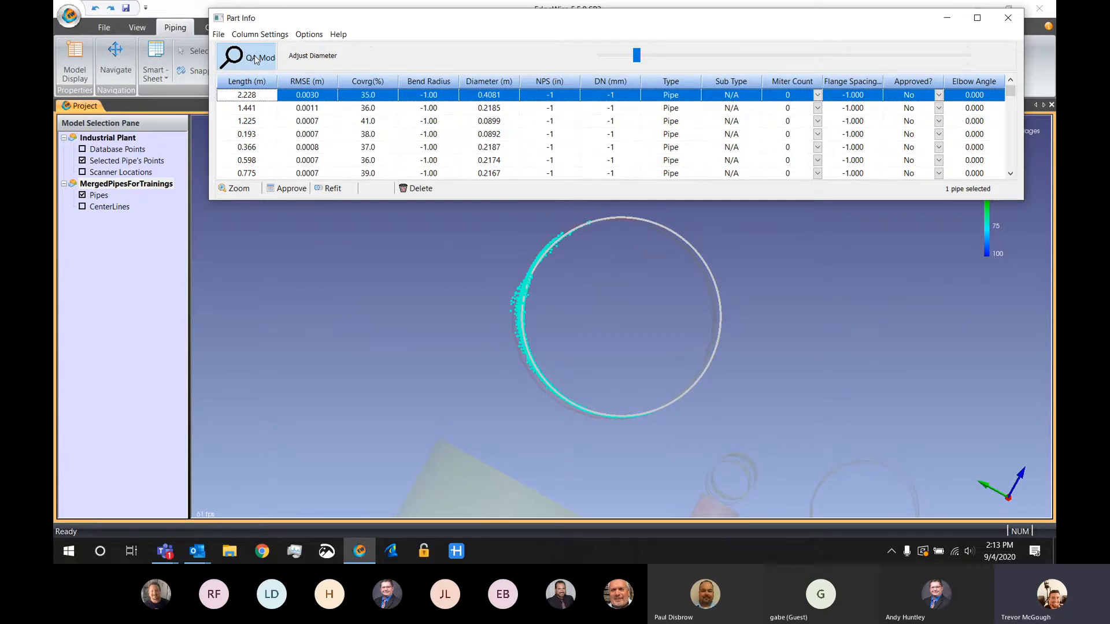
Approve the listed pipes one after another in QA Mode, checking each fitted circle against its scan points
{"action": "key", "text": "space"}
{"action": "key", "text": "space"}
{"action": "key", "text": "space"}
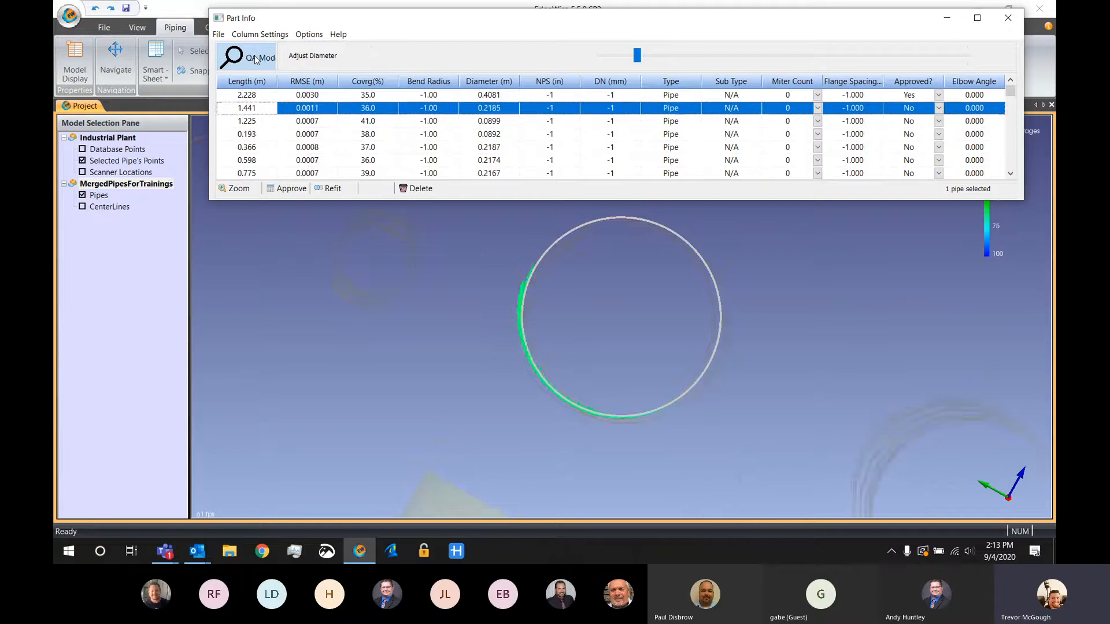
{"action": "key", "text": "space"}
{"action": "key", "text": "space"}
{"action": "key", "text": "space"}
{"action": "key", "text": "space"}
{"action": "key", "text": "space"}
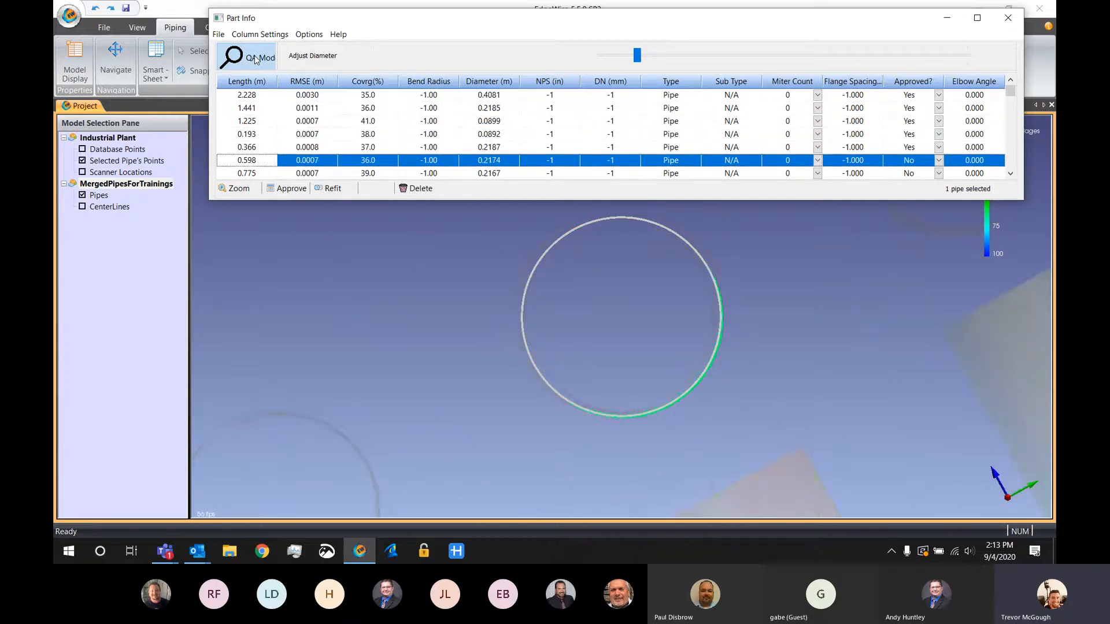
{"action": "key", "text": "space"}
{"action": "key", "text": "space"}
{"action": "key", "text": "space"}
{"action": "key", "text": "space"}
{"action": "key", "text": "space"}
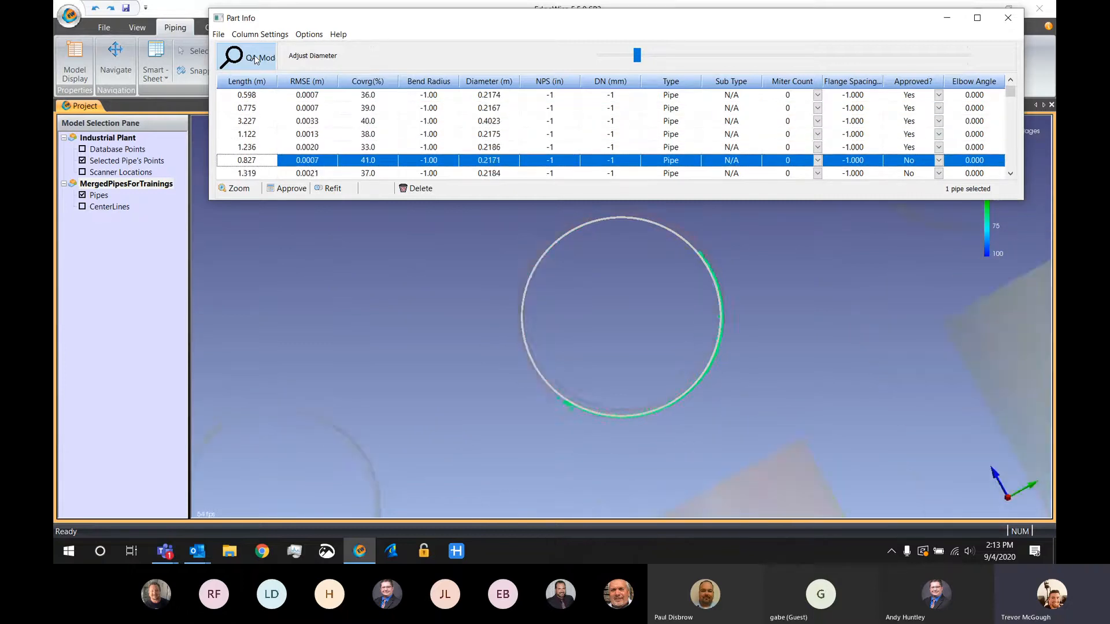
{"action": "key", "text": "space"}
{"action": "key", "text": "space"}
{"action": "key", "text": "space"}
{"action": "key", "text": "space"}
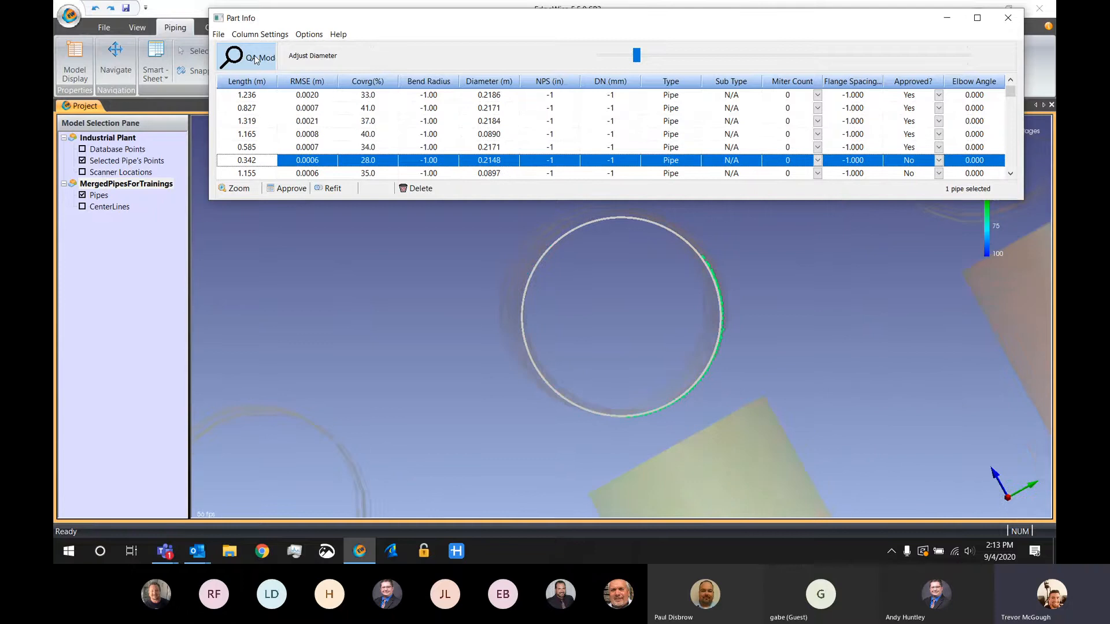
{"action": "key", "text": "space"}
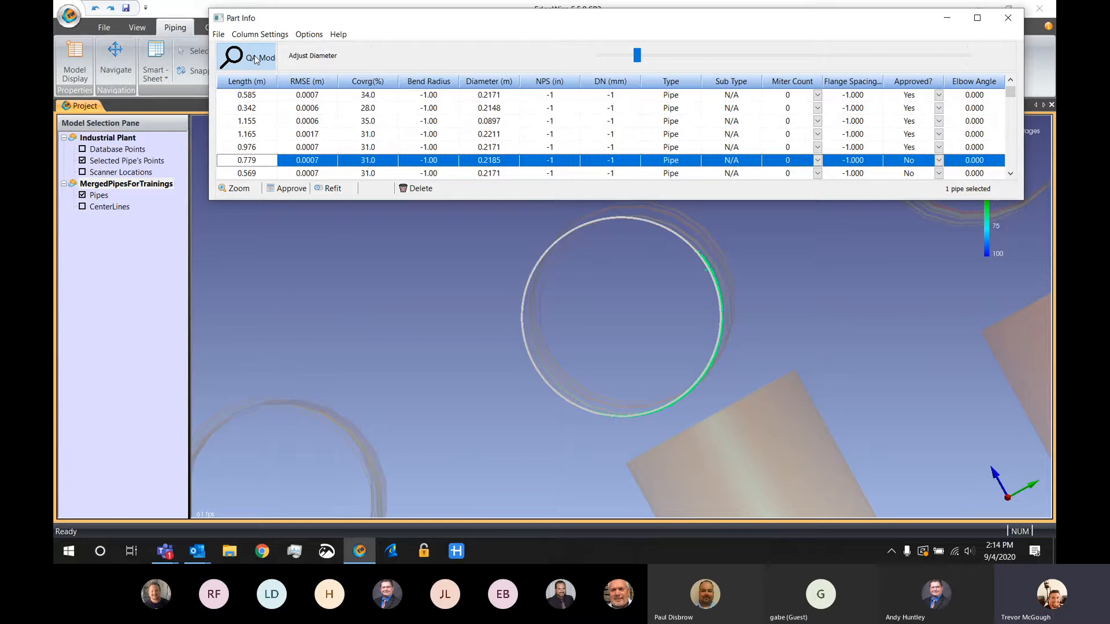
Sort the Part Info table by ascending coverage and delete the pipe with the lowest coverage
{"action": "left_click", "coordinate": [378, 82]}
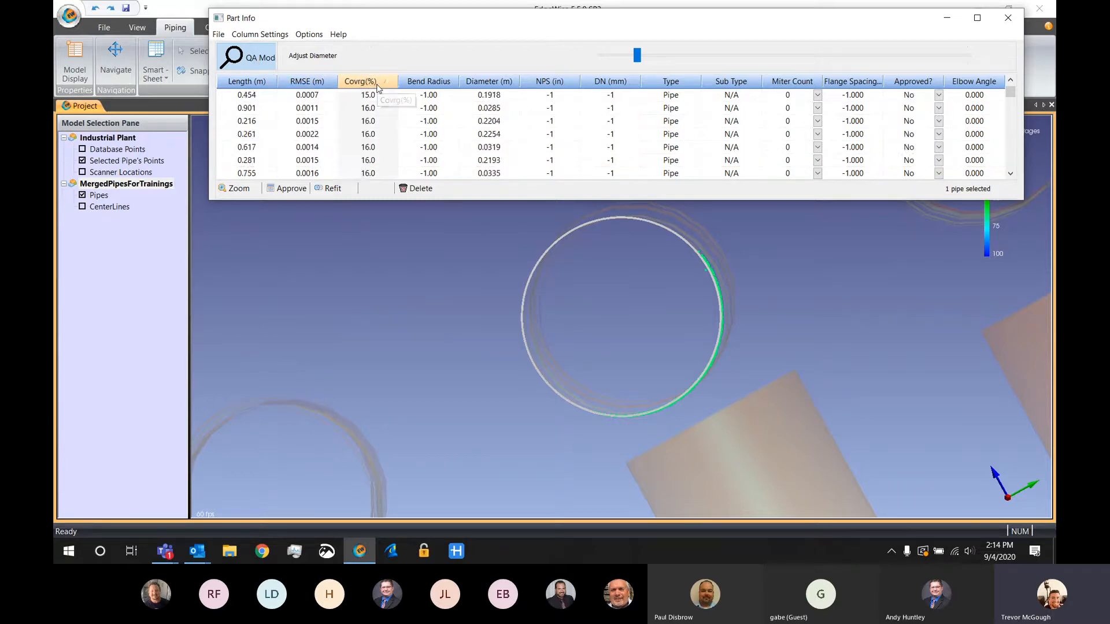
{"action": "left_click", "coordinate": [374, 99]}
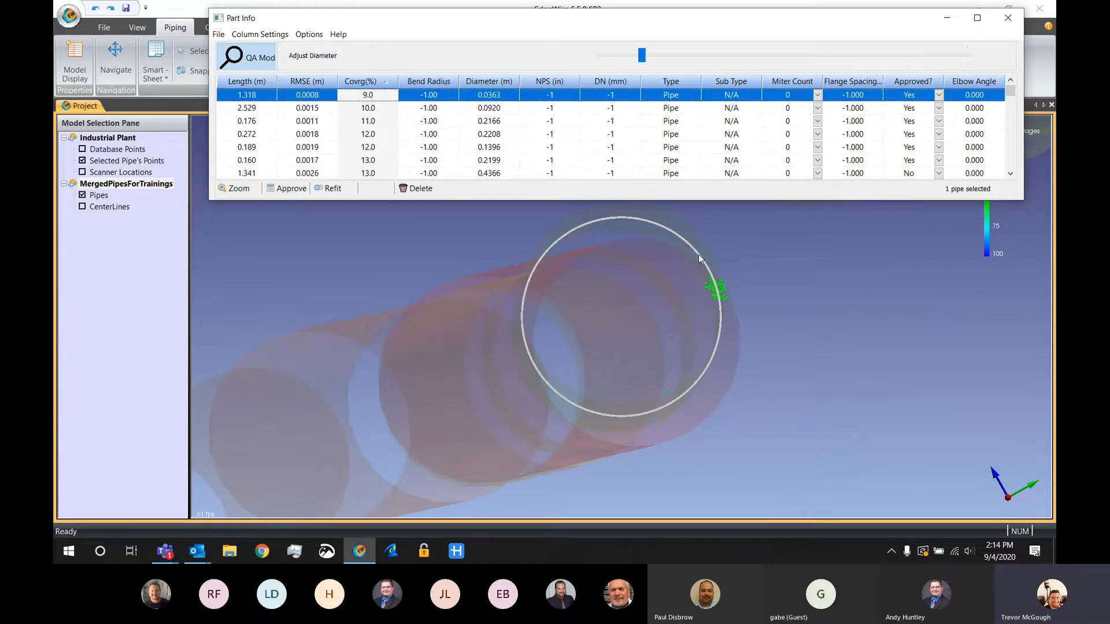
{"action": "key", "text": "Delete"}
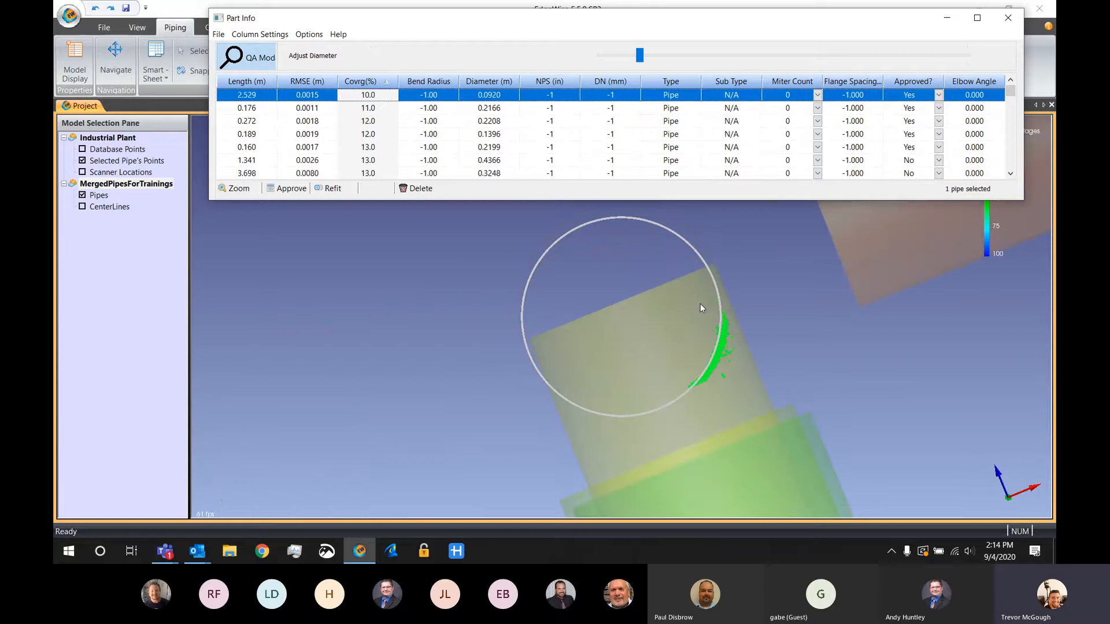
Check the lowest-coverage pipes one by one in QA Mode, delete the 3.698 m pipe, and close the Part Info table
{"action": "key", "text": "Down"}
{"action": "key", "text": "Down"}
{"action": "key", "text": "Down"}
{"action": "key", "text": "Down"}
{"action": "key", "text": "Down"}
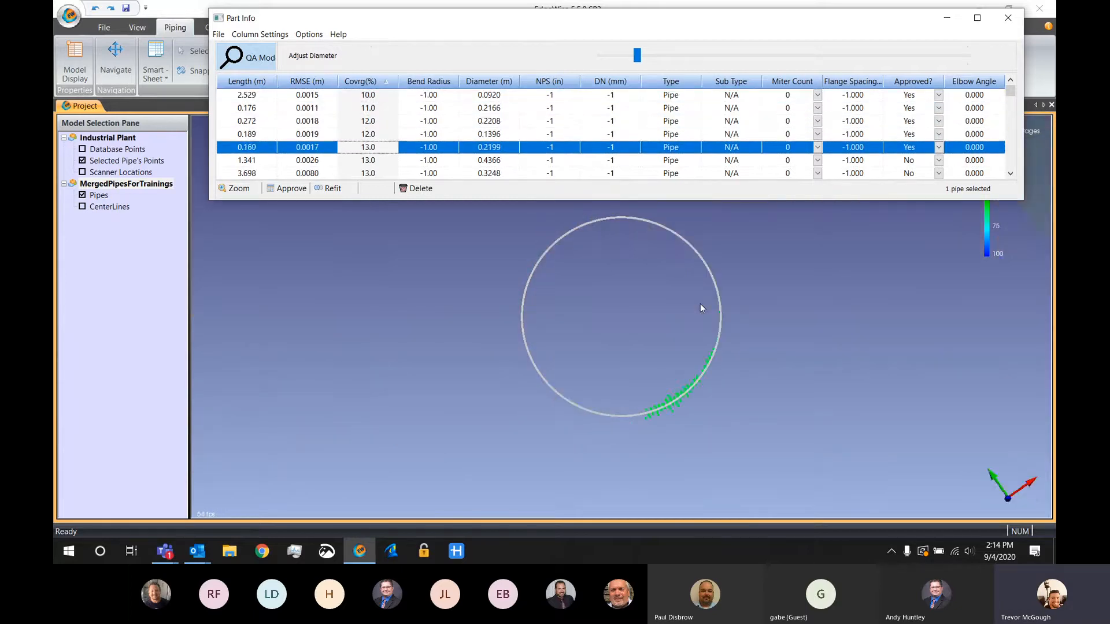
{"action": "key", "text": "Down"}
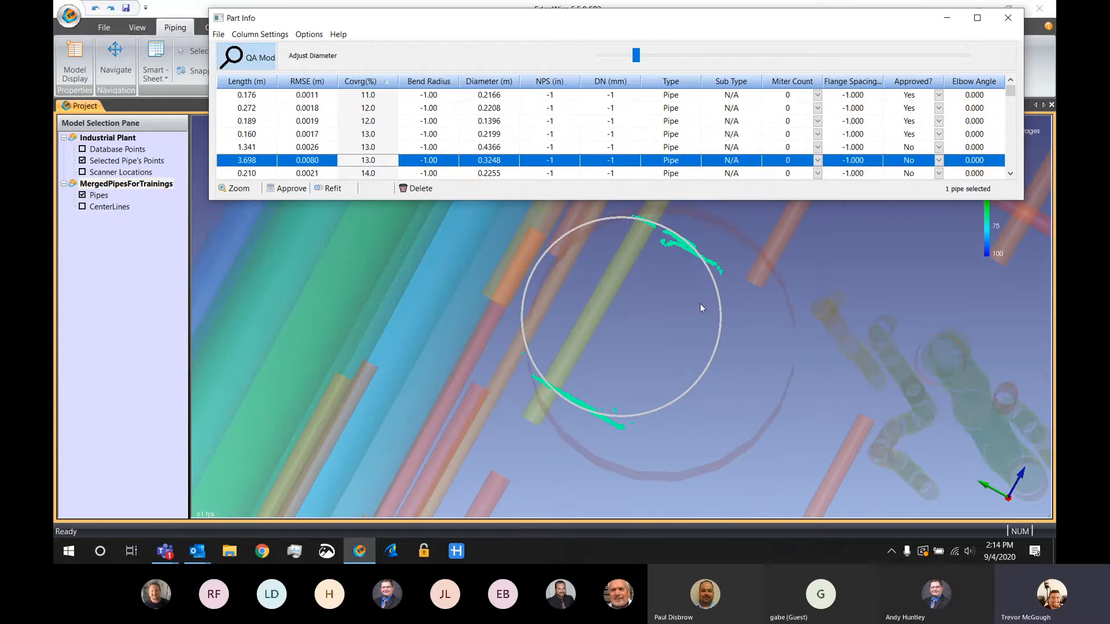
{"action": "key", "text": "Down"}
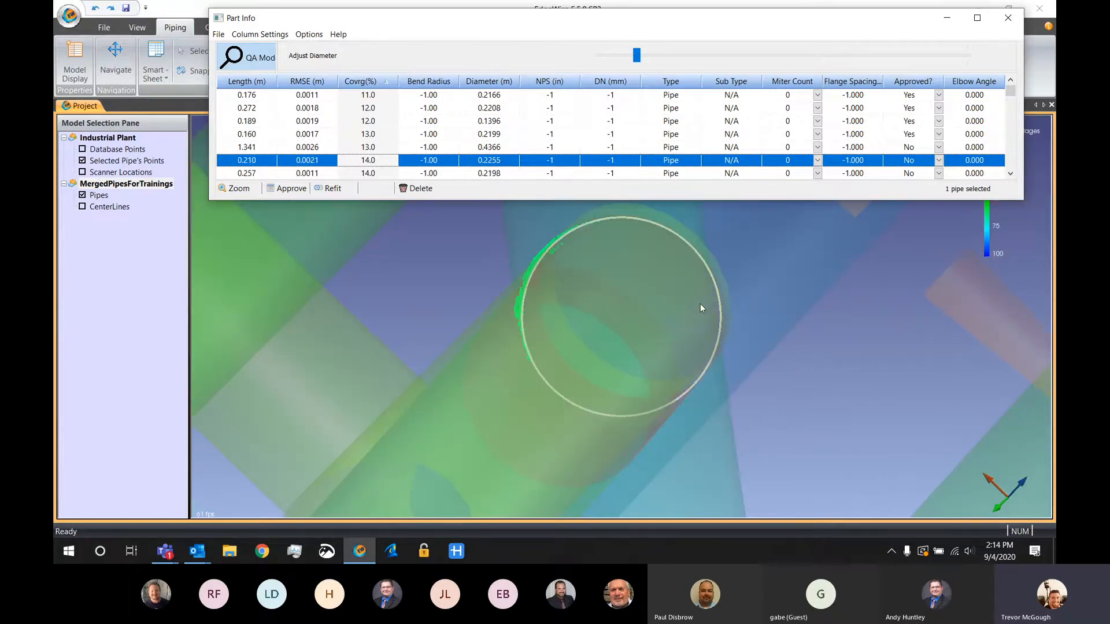
{"action": "left_click", "coordinate": [1007, 17]}
{"action": "key", "text": "Escape"}
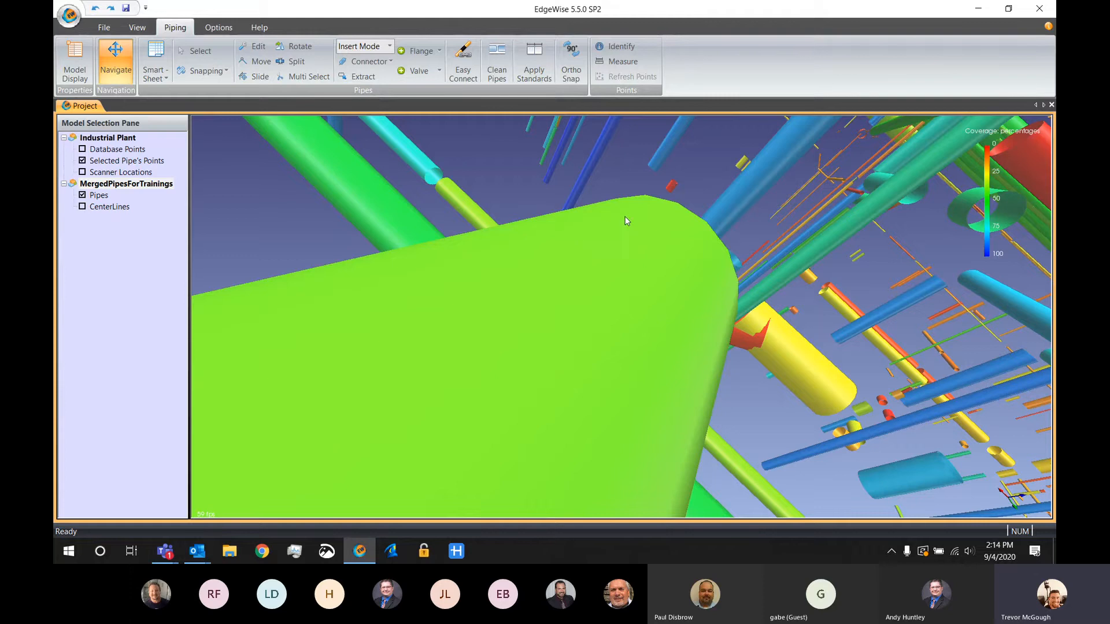
Run Easy Connect on the whole pipe model with the connection aggressiveness raised toward all possible connections
{"action": "scroll", "coordinate": [578, 349], "scroll_direction": "down", "scroll_amount": 10}
{"action": "left_click_drag", "start_coordinate": [578, 348], "coordinate": [726, 350]}
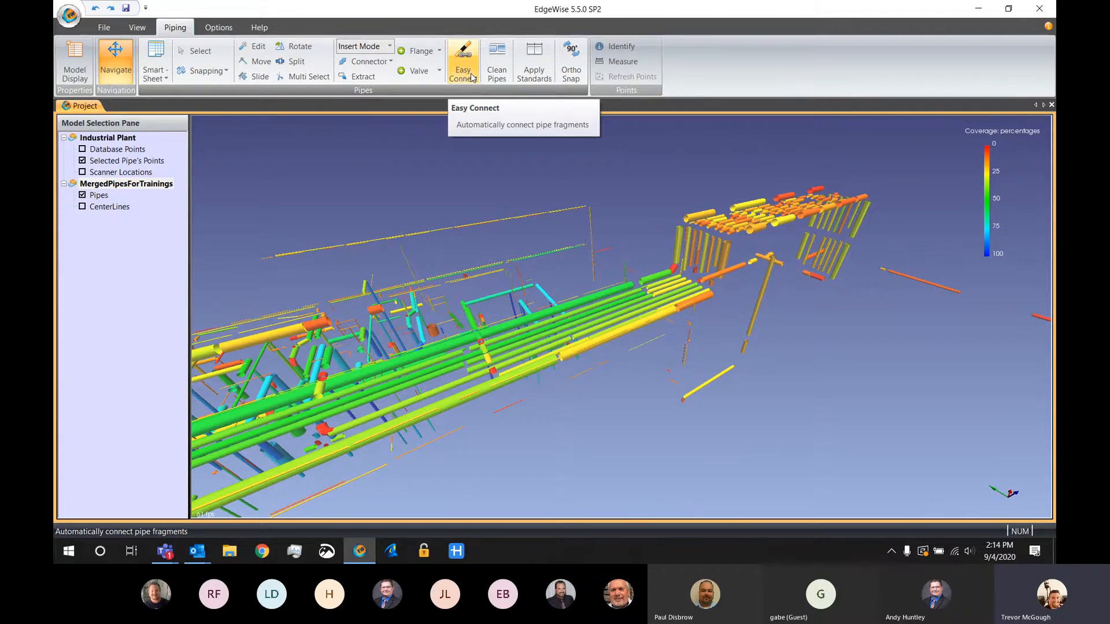
{"action": "left_click", "coordinate": [471, 77]}
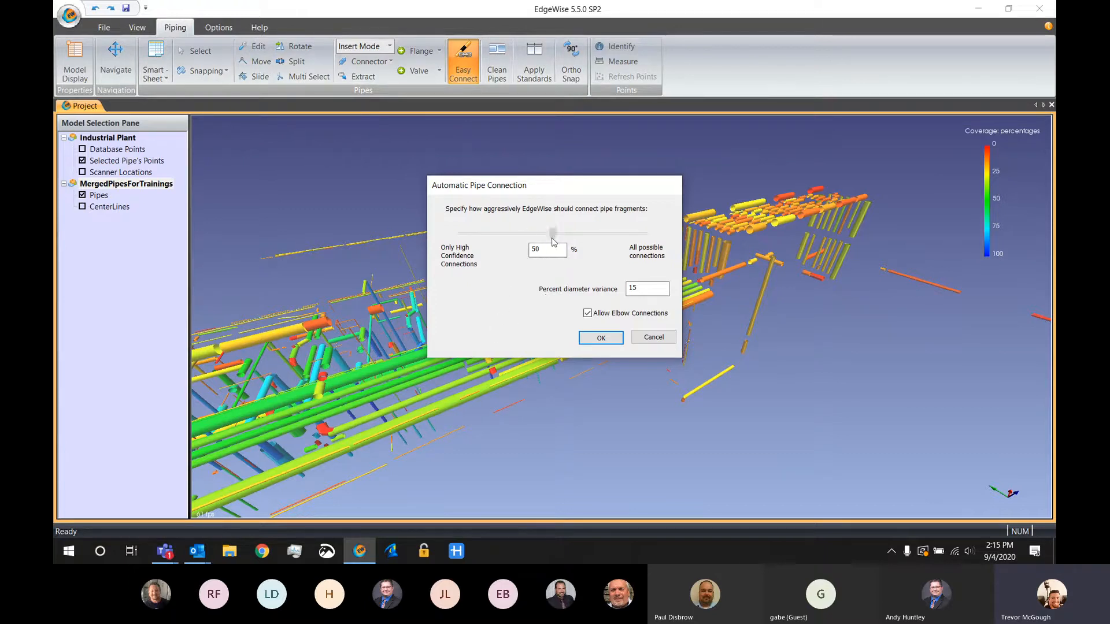
{"action": "left_click_drag", "start_coordinate": [553, 242], "coordinate": [644, 232]}
{"action": "left_click", "coordinate": [601, 338]}
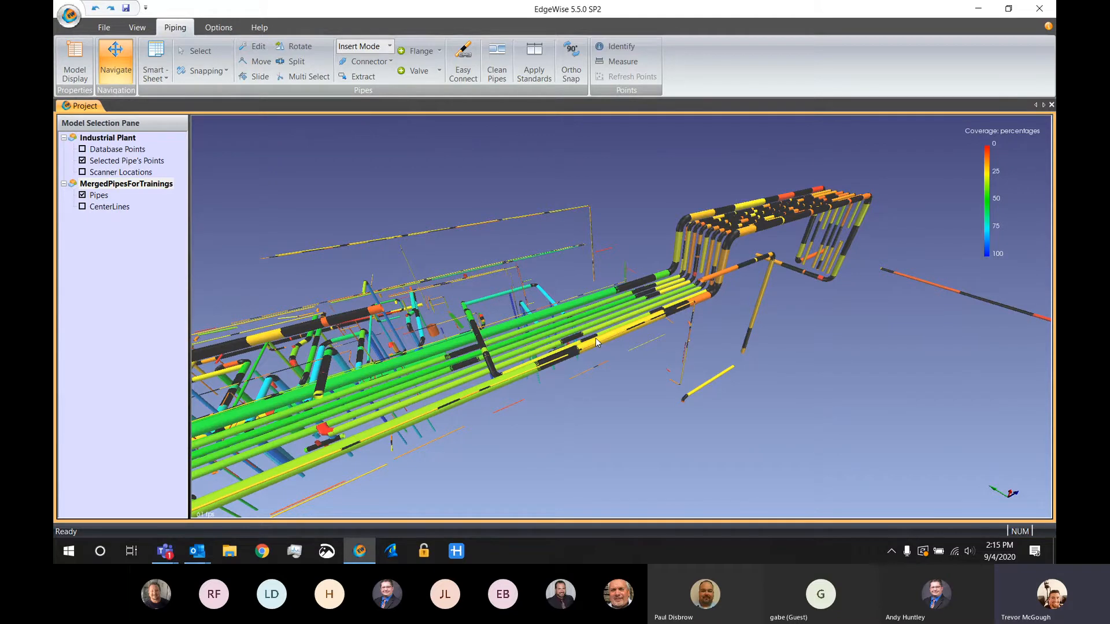
Examine the automatically added connections and elbows along the pipe rack and expansion loop, and look for remaining unconnected gaps
{"action": "left_click_drag", "start_coordinate": [642, 179], "coordinate": [641, 309]}
{"action": "scroll", "coordinate": [681, 305], "scroll_direction": "up", "scroll_amount": 6}
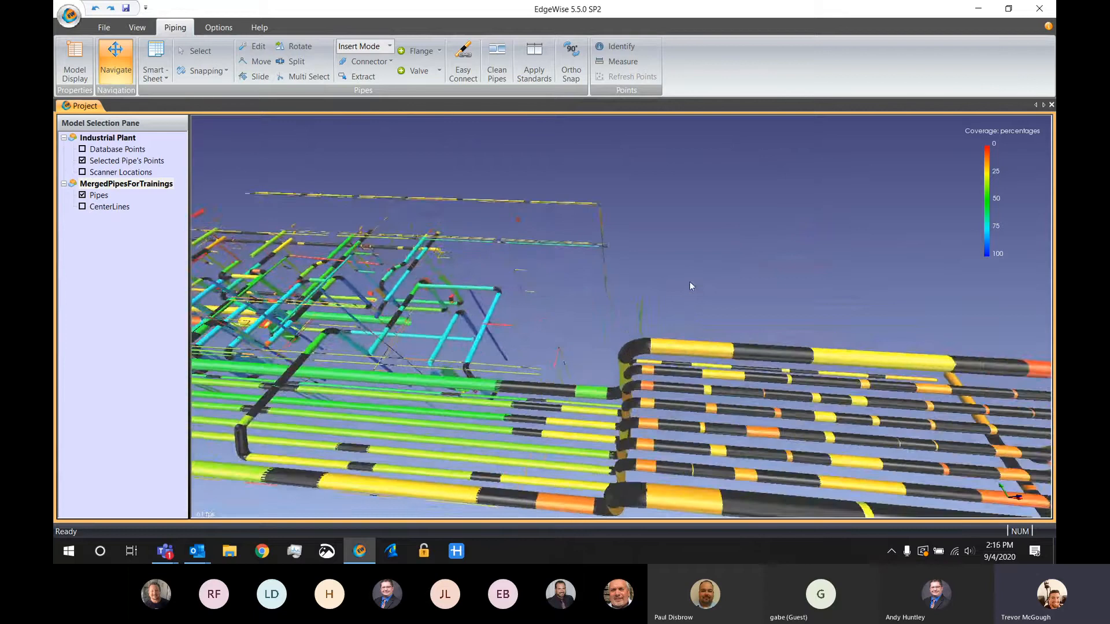
{"action": "left_click_drag", "start_coordinate": [701, 280], "coordinate": [674, 309]}
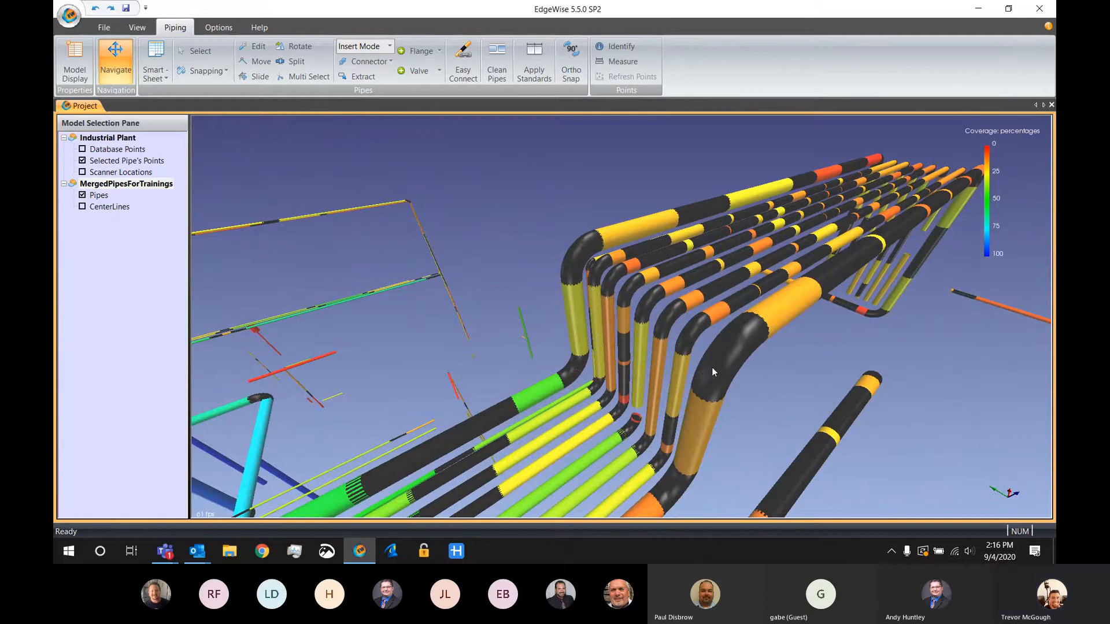
{"action": "scroll", "coordinate": [792, 243], "scroll_direction": "down", "scroll_amount": 5}
{"action": "scroll", "coordinate": [791, 250], "scroll_direction": "down", "scroll_amount": 3}
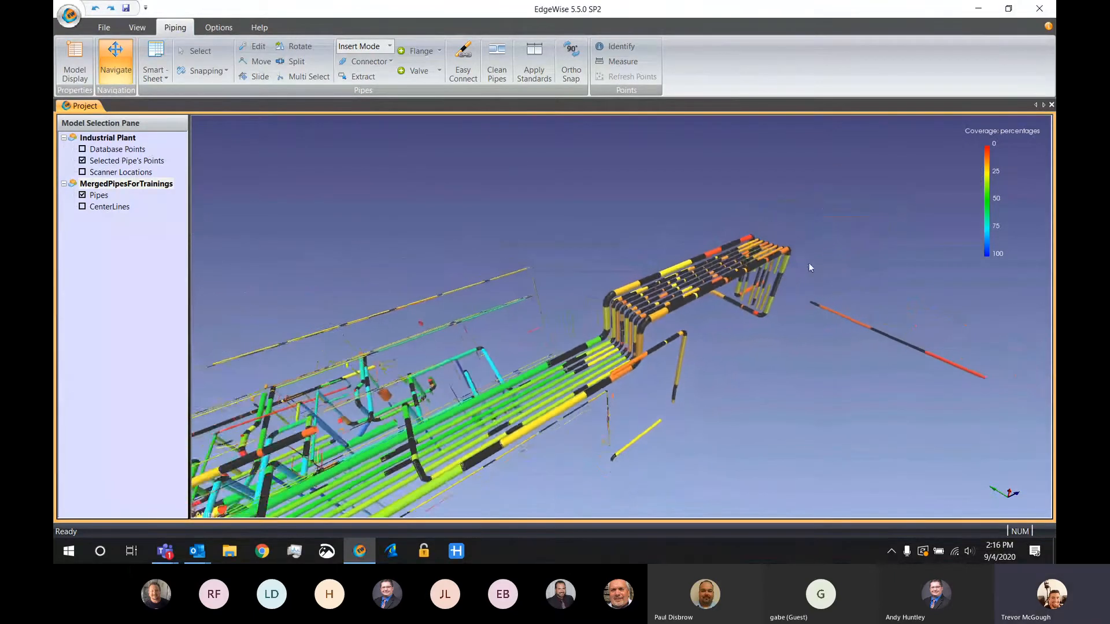
{"action": "left_click_drag", "start_coordinate": [750, 270], "coordinate": [601, 267]}
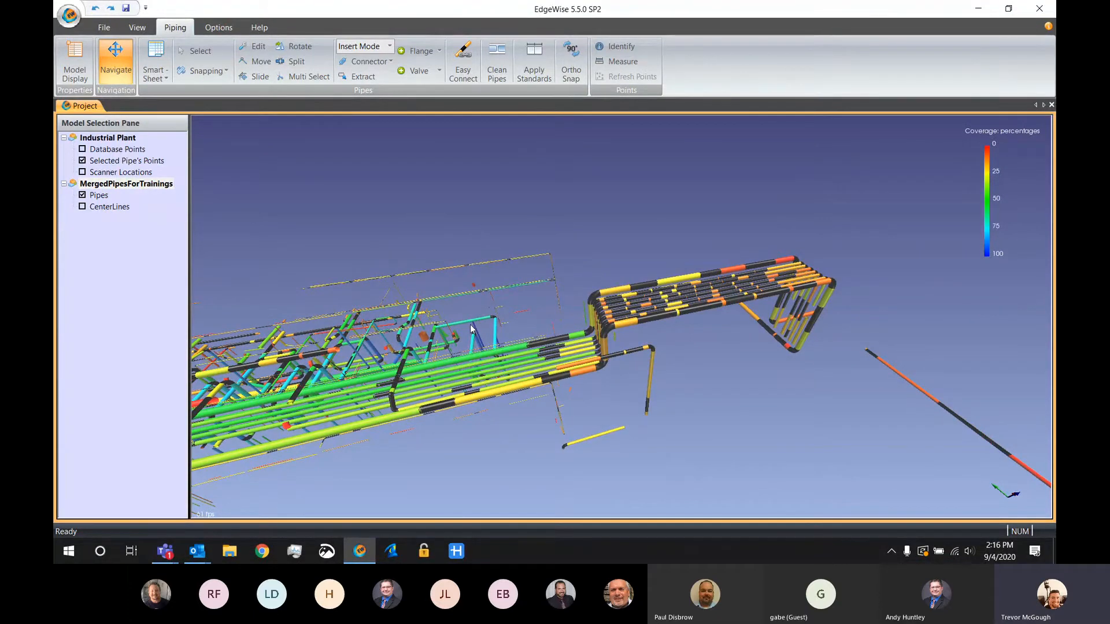
{"action": "middle_click_drag", "start_coordinate": [471, 325], "coordinate": [620, 309]}
{"action": "scroll", "coordinate": [620, 312], "scroll_direction": "up", "scroll_amount": 5}
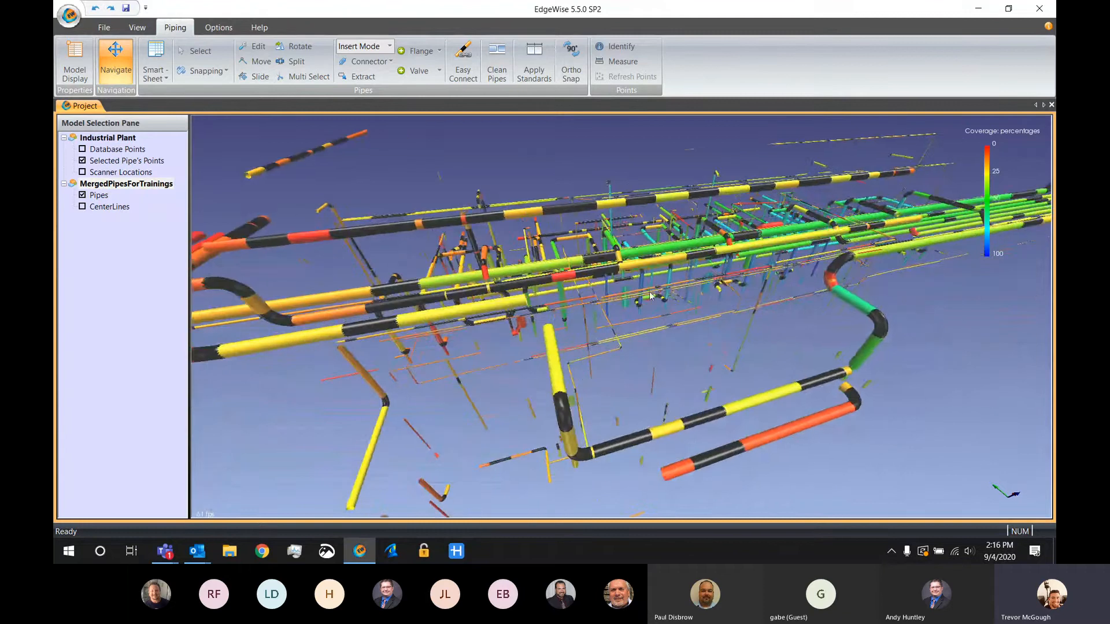
{"action": "scroll", "coordinate": [604, 395], "scroll_direction": "up", "scroll_amount": 6}
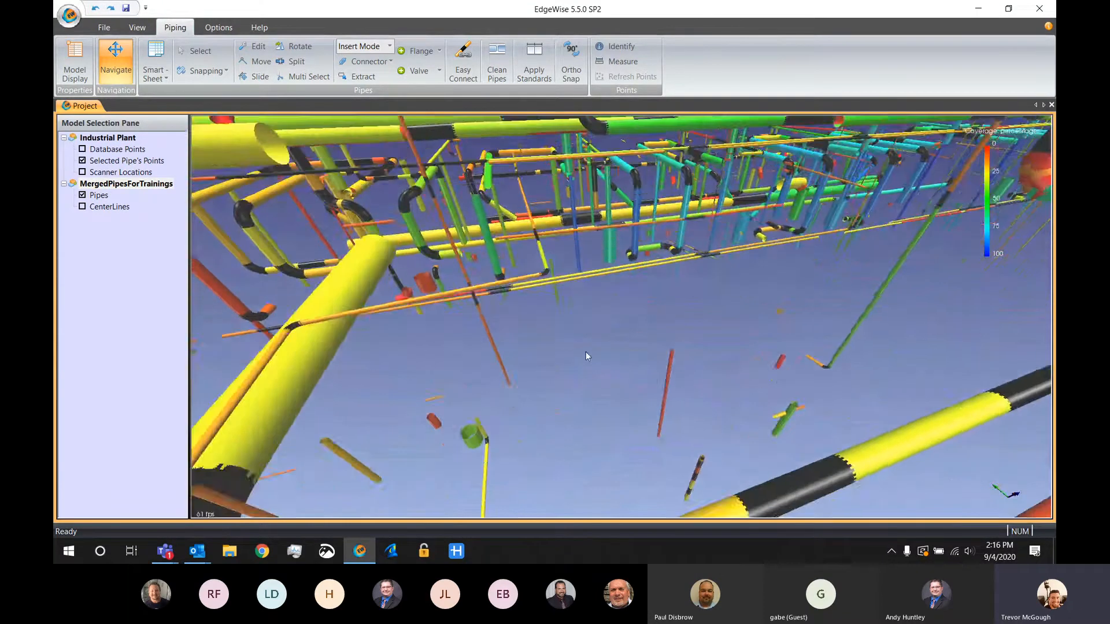
{"action": "scroll", "coordinate": [588, 355], "scroll_direction": "up", "scroll_amount": 5}
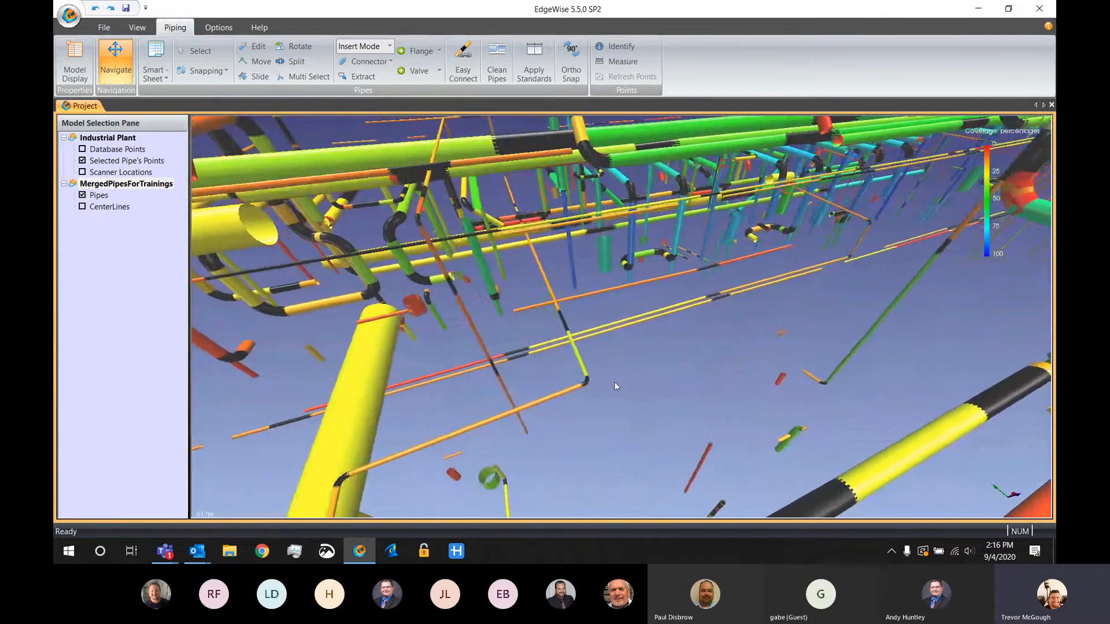
Show the database points and extract two missing pipe segments from the points of the thin bent line near the floor
{"action": "scroll", "coordinate": [616, 405], "scroll_direction": "up", "scroll_amount": 2}
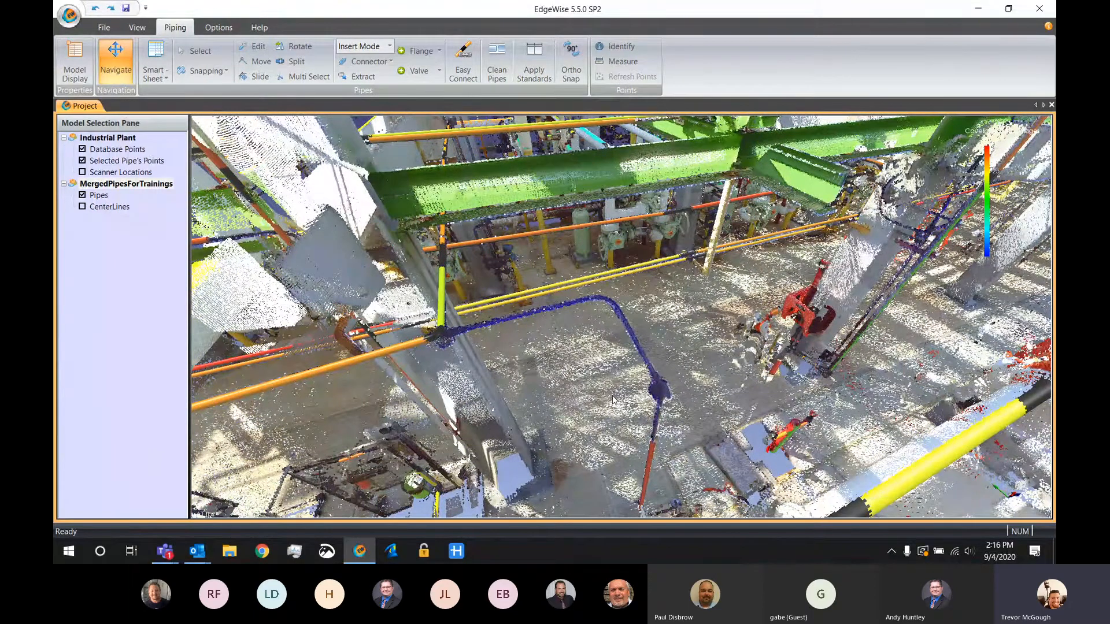
{"action": "left_click", "coordinate": [359, 79]}
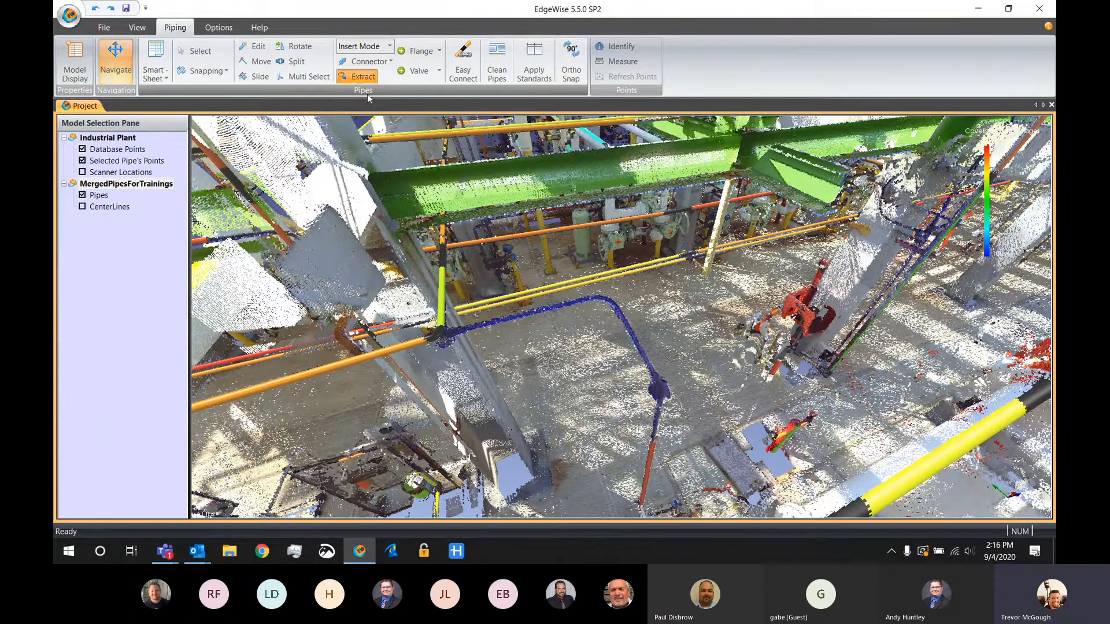
{"action": "left_click", "coordinate": [480, 321]}
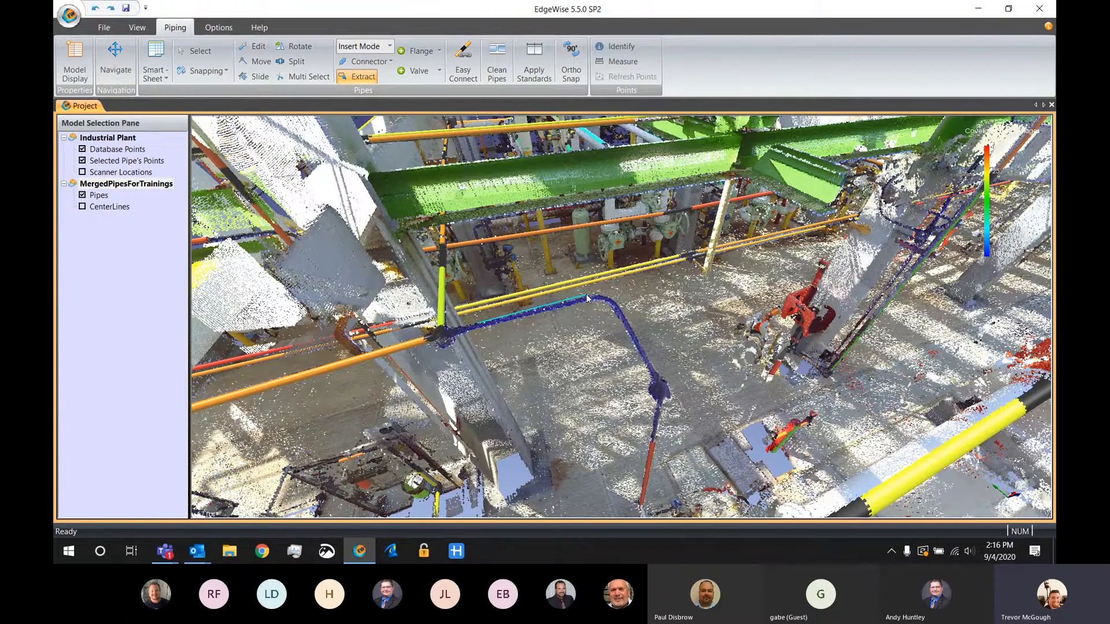
{"action": "left_click", "coordinate": [587, 296]}
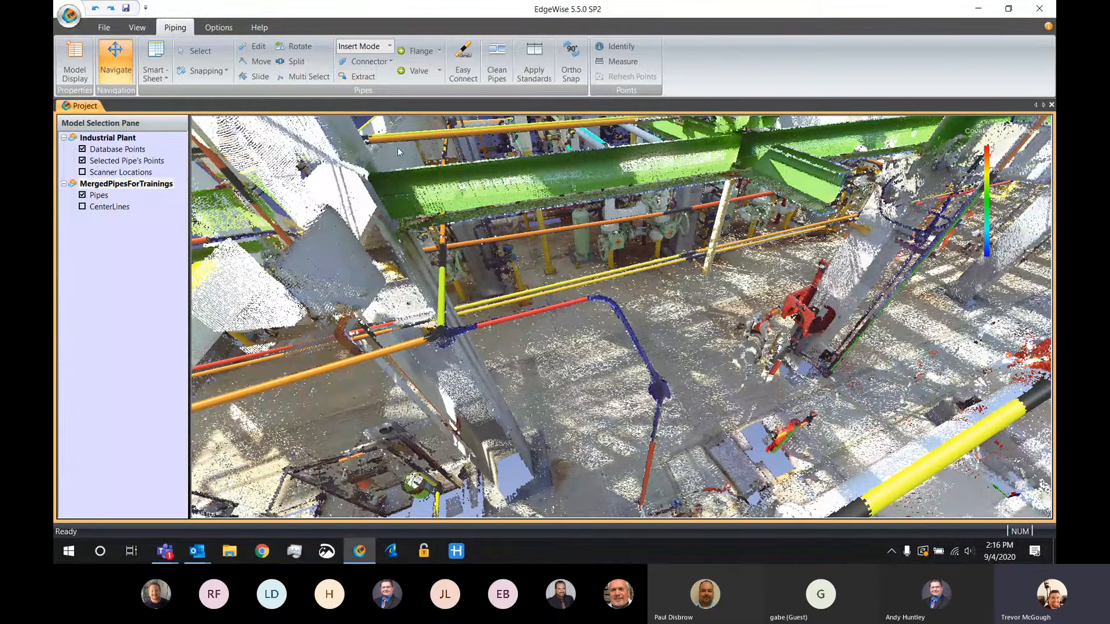
{"action": "left_click", "coordinate": [354, 76]}
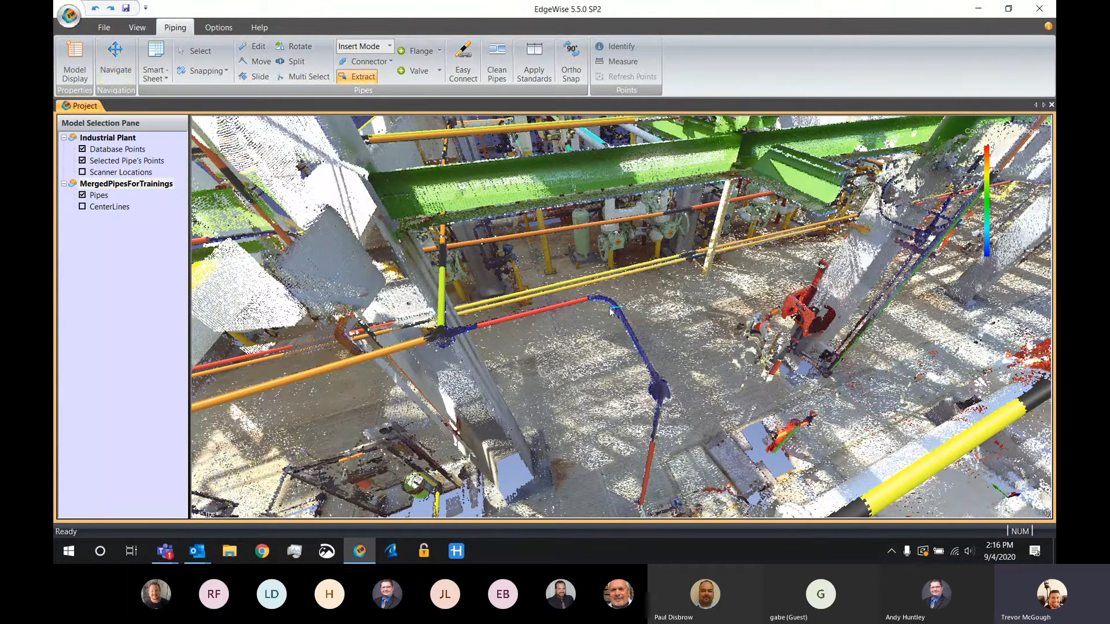
{"action": "left_click_drag", "start_coordinate": [611, 308], "coordinate": [661, 373]}
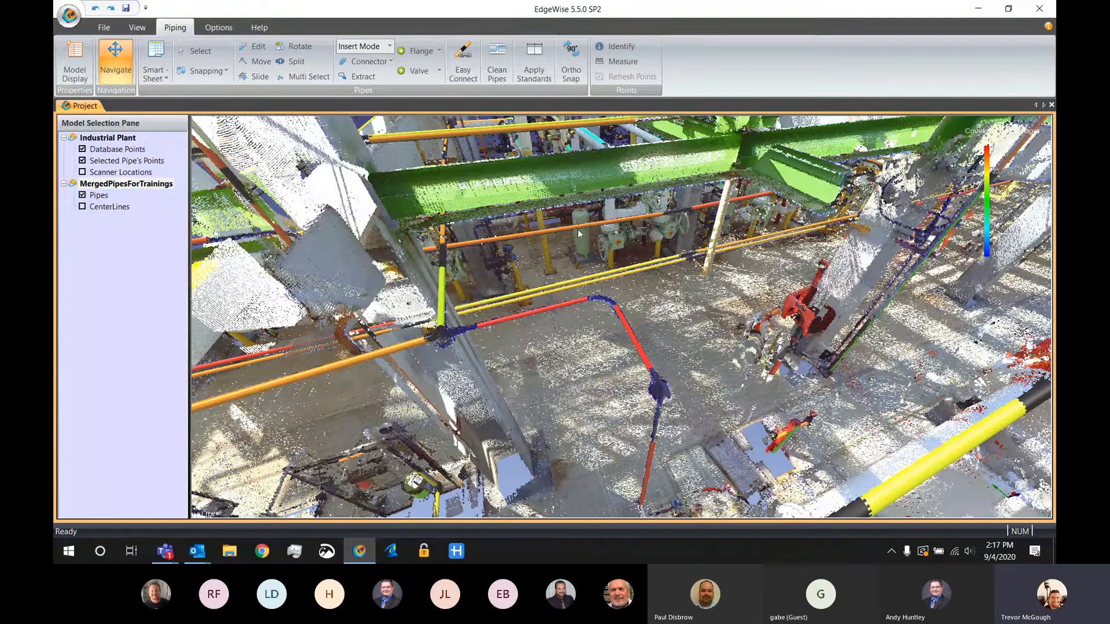
Hide the database points and join the two extracted pipes and the dark red pipe below with Straight Pipe/Elbow connectors
{"action": "left_click", "coordinate": [82, 149]}
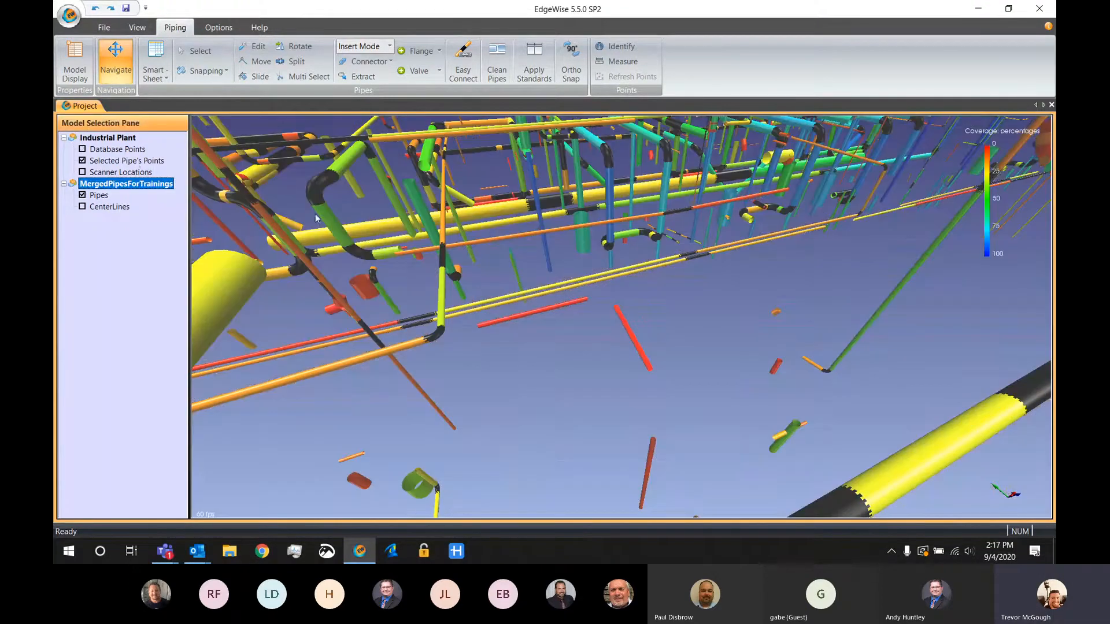
{"action": "left_click", "coordinate": [392, 62]}
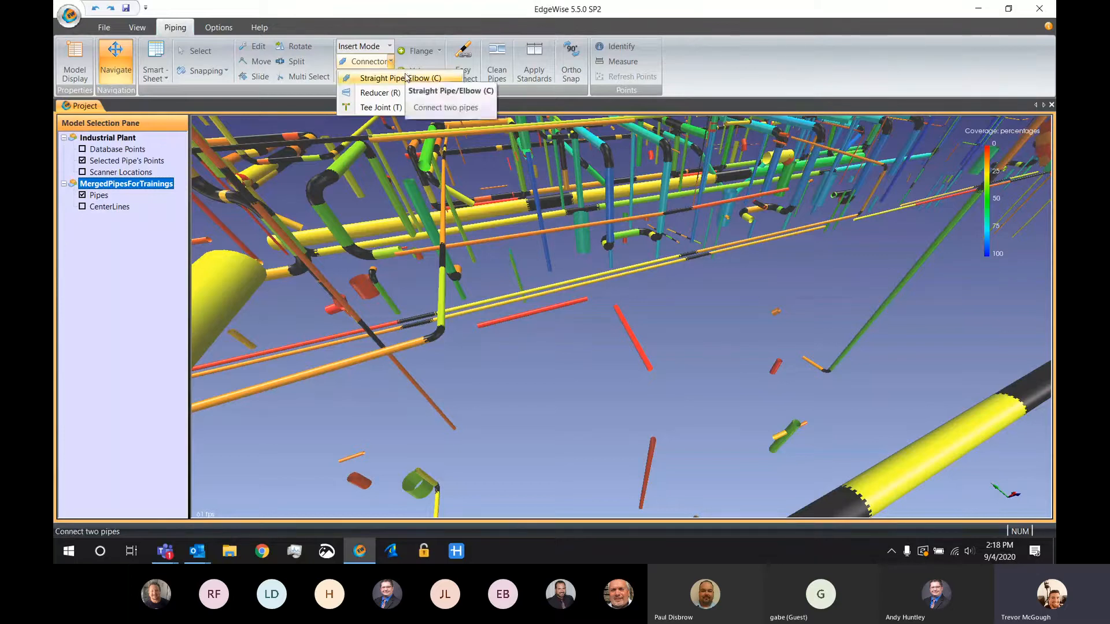
{"action": "left_click", "coordinate": [407, 78]}
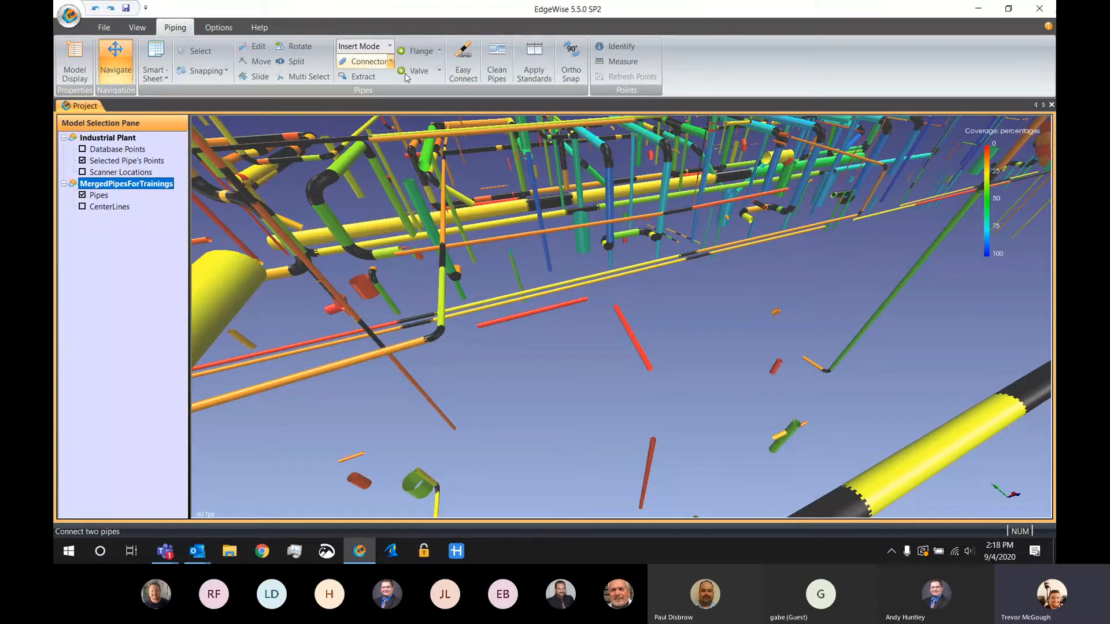
{"action": "left_click", "coordinate": [588, 301]}
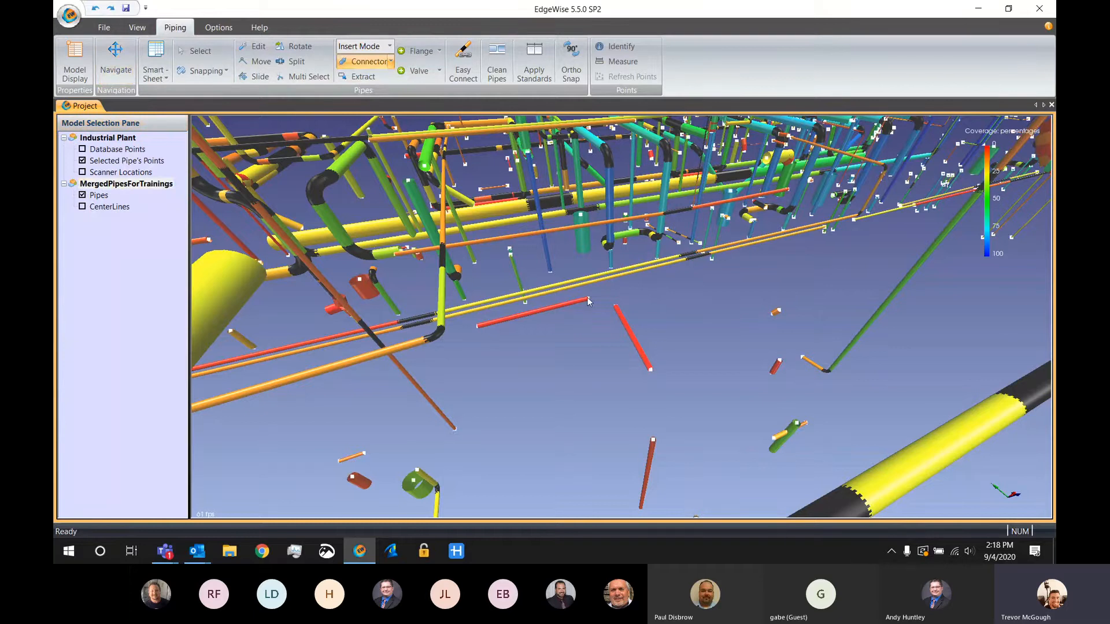
{"action": "left_click", "coordinate": [621, 308]}
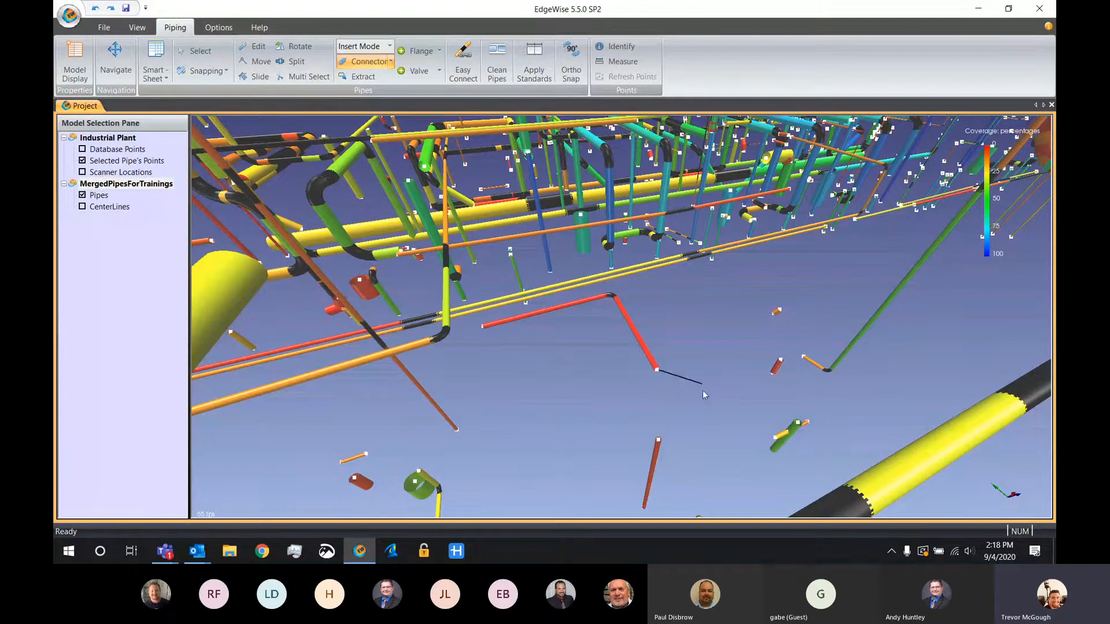
{"action": "left_click", "coordinate": [658, 370]}
{"action": "left_click", "coordinate": [657, 442]}
{"action": "key", "text": "Escape"}
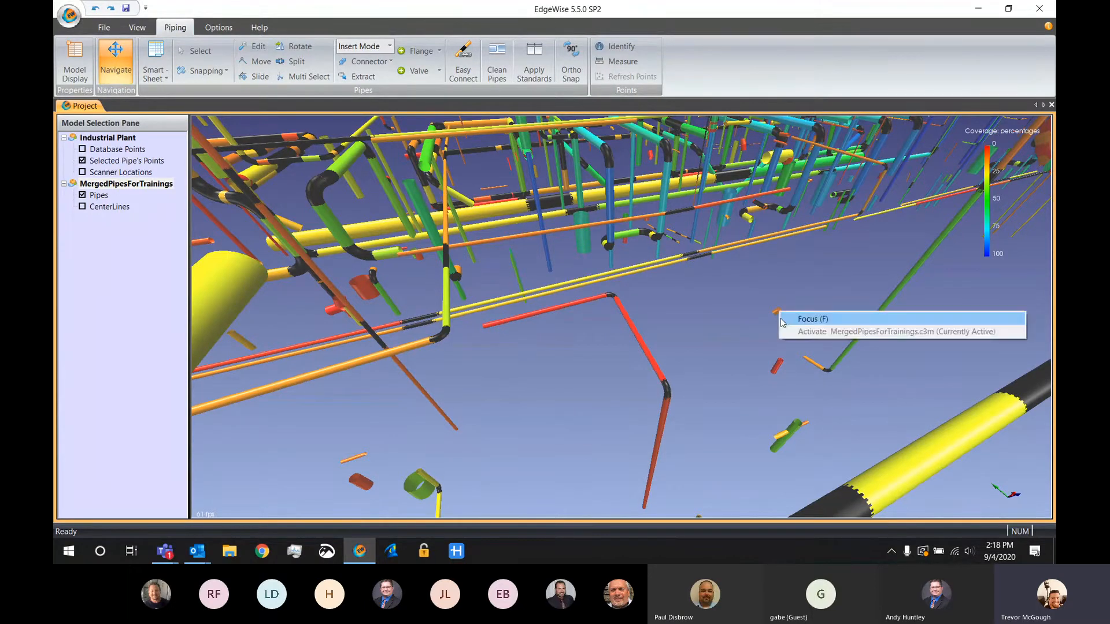
Focus on the short isolated orange pipe and lengthen it at both ends with the Edit tool
{"action": "left_click_drag", "start_coordinate": [779, 312], "coordinate": [685, 378]}
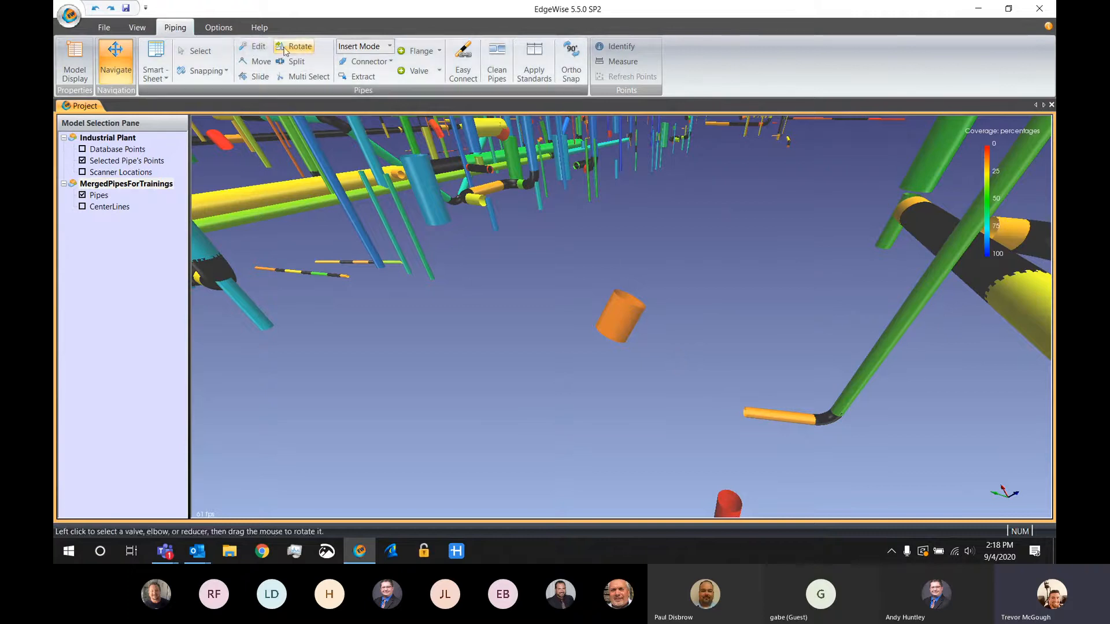
{"action": "left_click", "coordinate": [253, 47]}
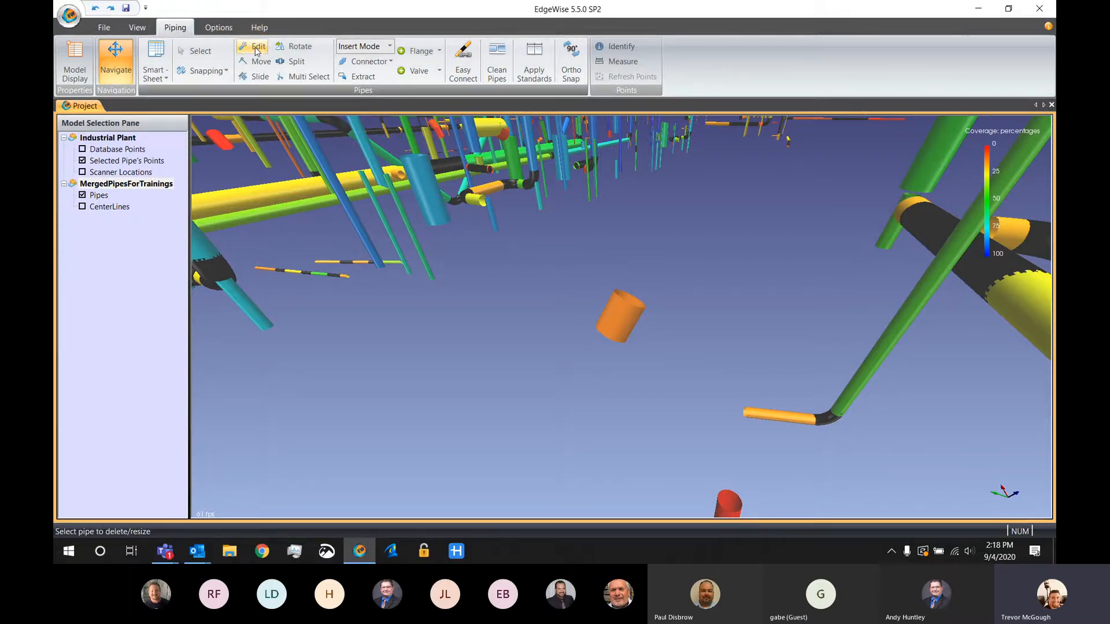
{"action": "left_click", "coordinate": [623, 330]}
{"action": "left_click_drag", "start_coordinate": [631, 297], "coordinate": [692, 200]}
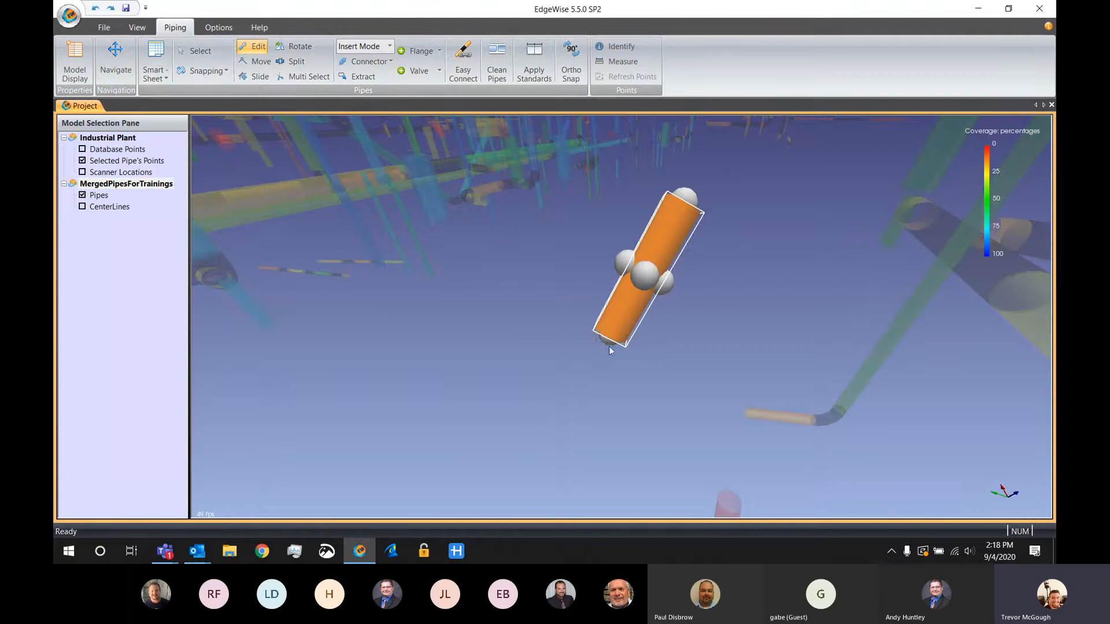
{"action": "left_click_drag", "start_coordinate": [609, 345], "coordinate": [564, 440]}
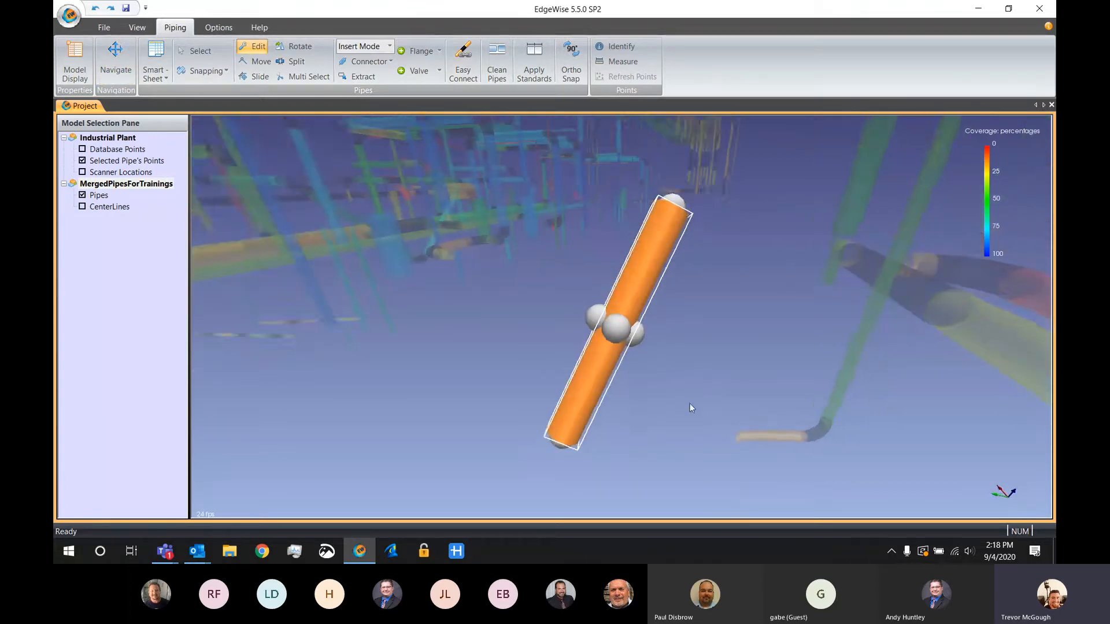
Reposition the orange pipe in open space with the Edit tool, and reduce its diameter and length
{"action": "left_click_drag", "start_coordinate": [689, 403], "coordinate": [661, 359]}
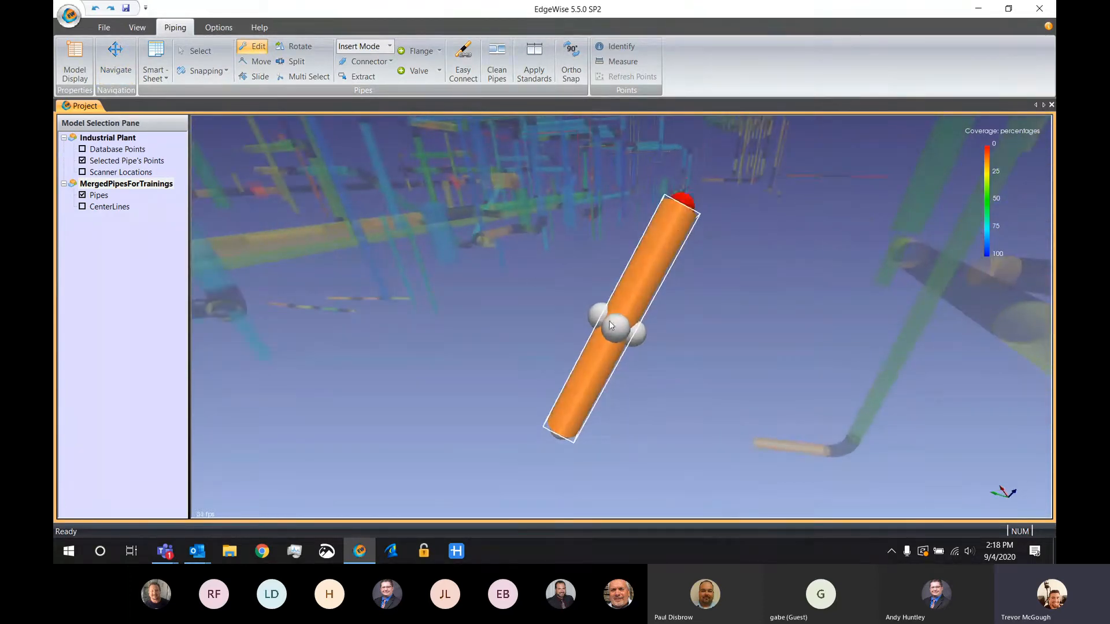
{"action": "left_click_drag", "start_coordinate": [686, 215], "coordinate": [431, 216]}
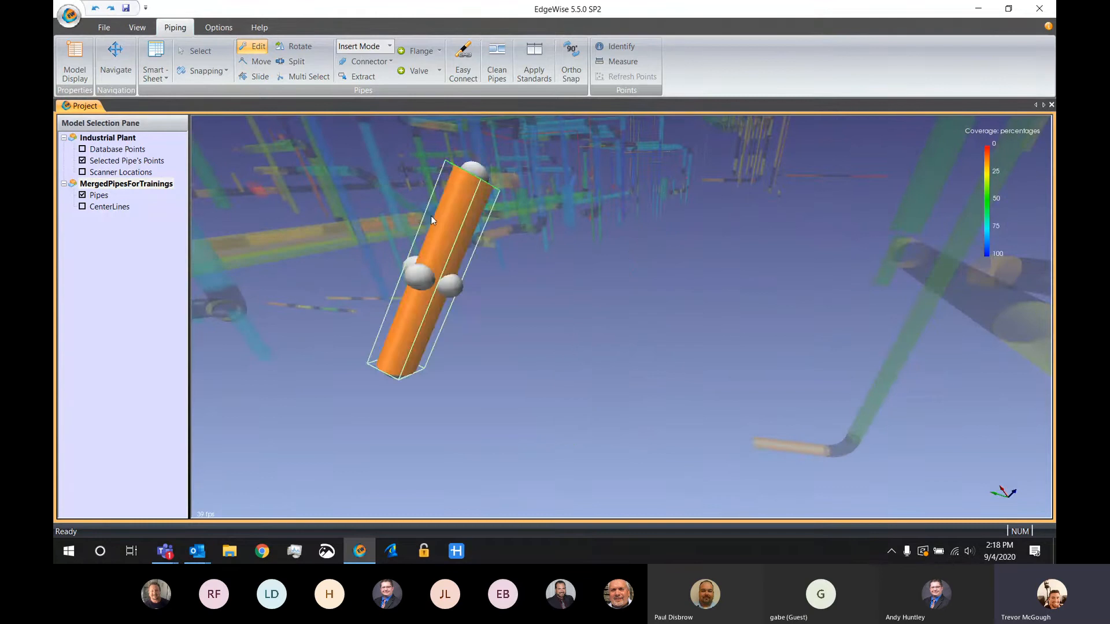
{"action": "left_click_drag", "start_coordinate": [492, 237], "coordinate": [727, 289]}
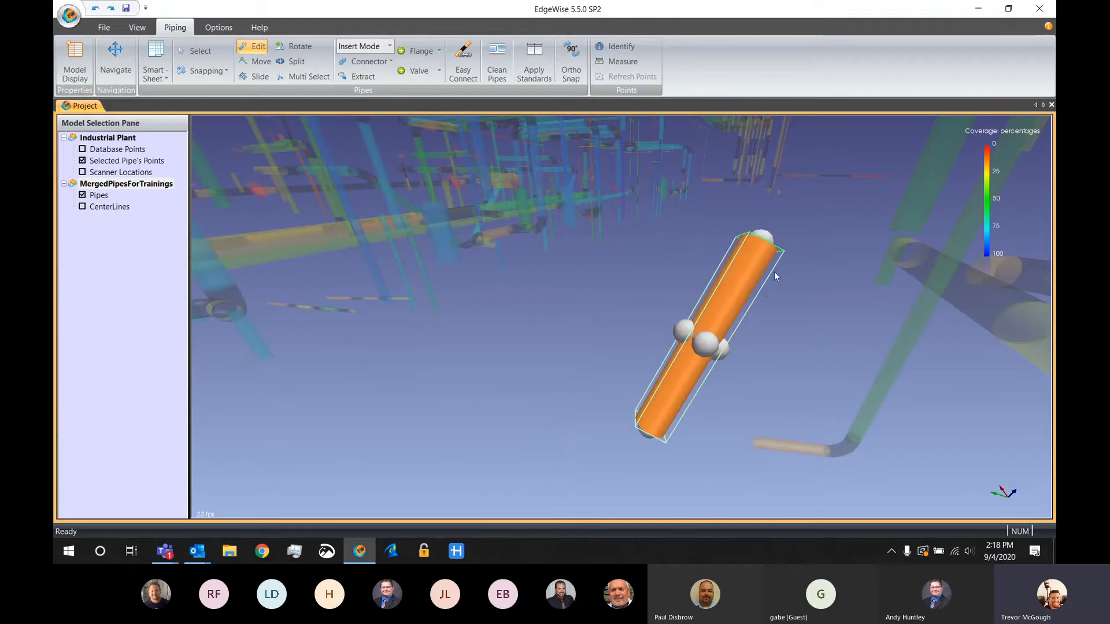
{"action": "left_click_drag", "start_coordinate": [618, 237], "coordinate": [665, 264]}
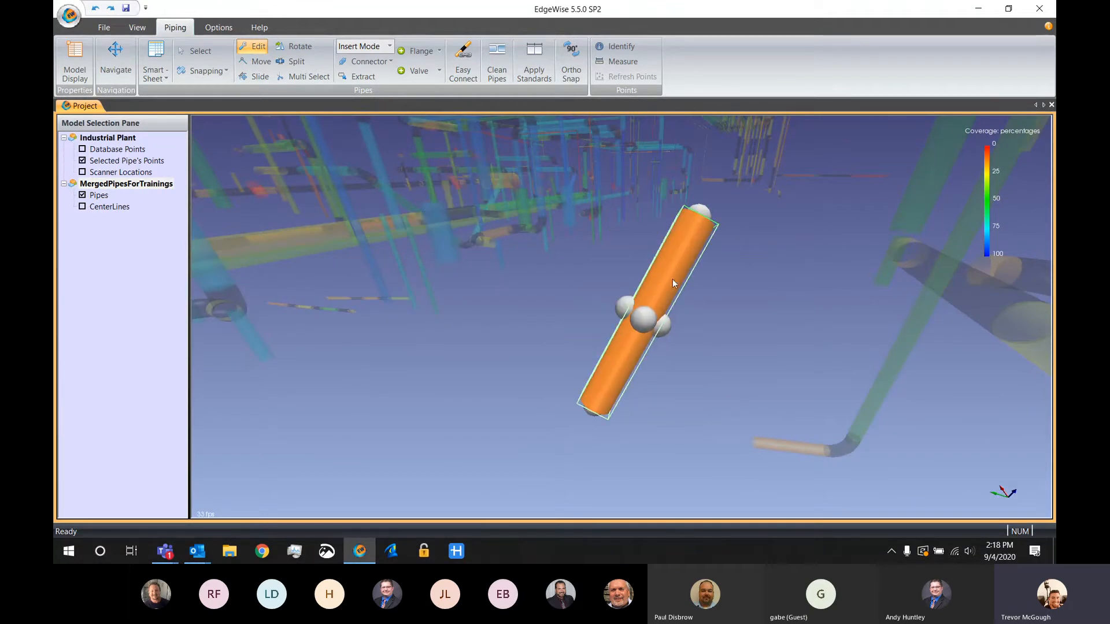
{"action": "mouse_move", "coordinate": [669, 329]}
{"action": "right_mouse_down"}
{"action": "mouse_move", "coordinate": [670, 349]}
{"action": "mouse_move", "coordinate": [670, 336]}
{"action": "right_mouse_up"}
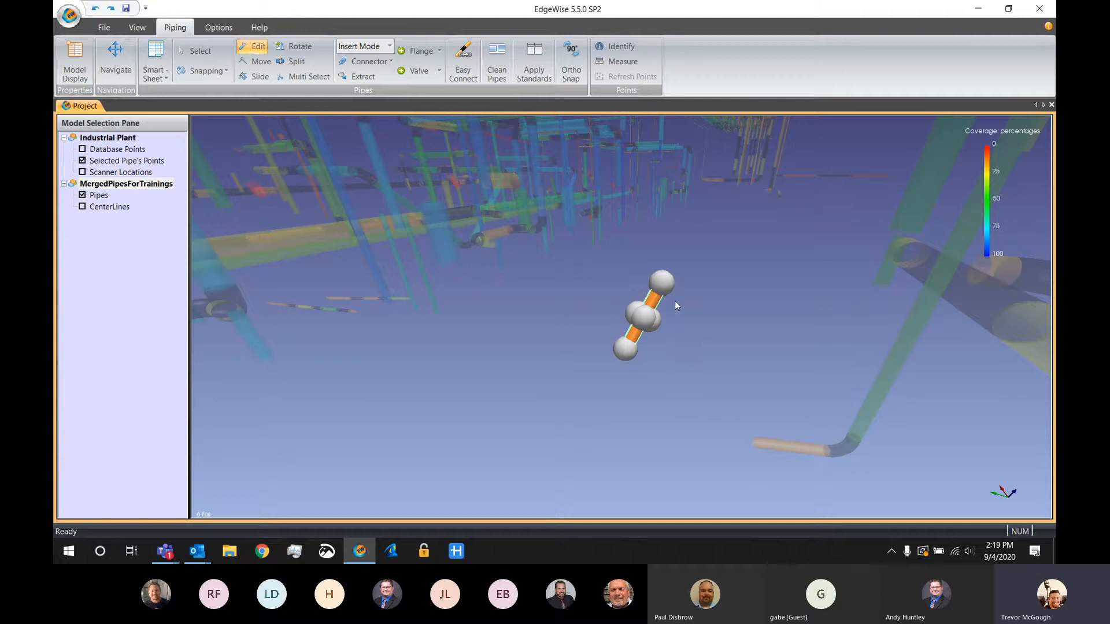
Enlarge the diameter and length of the freestanding orange pipe and delete that pipe
{"action": "right_click_drag", "start_coordinate": [670, 259], "coordinate": [644, 293]}
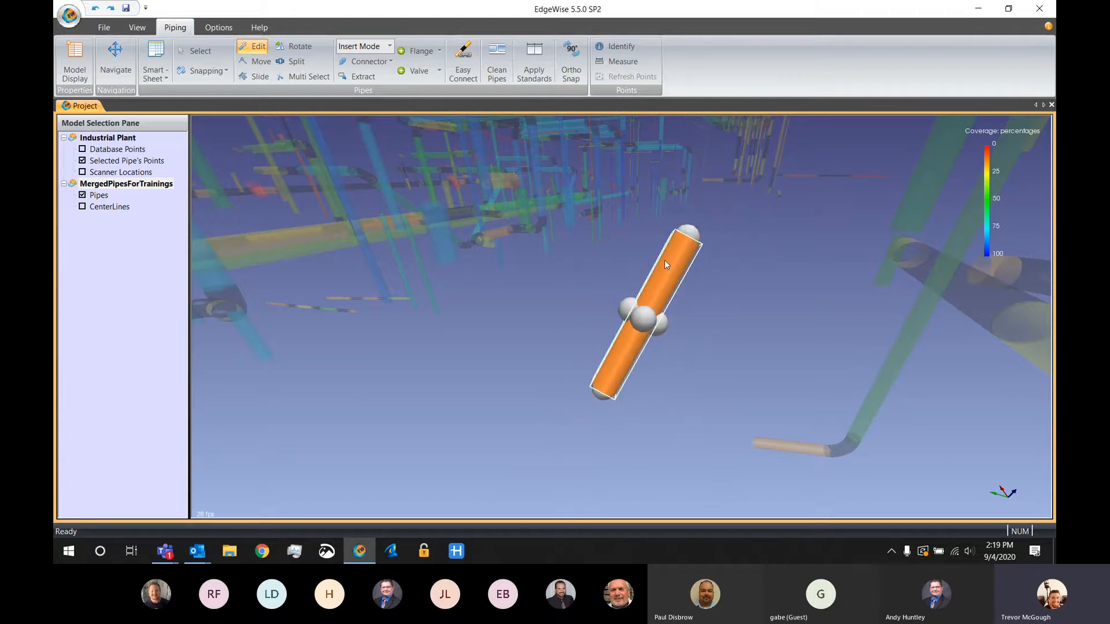
{"action": "key", "text": "Delete"}
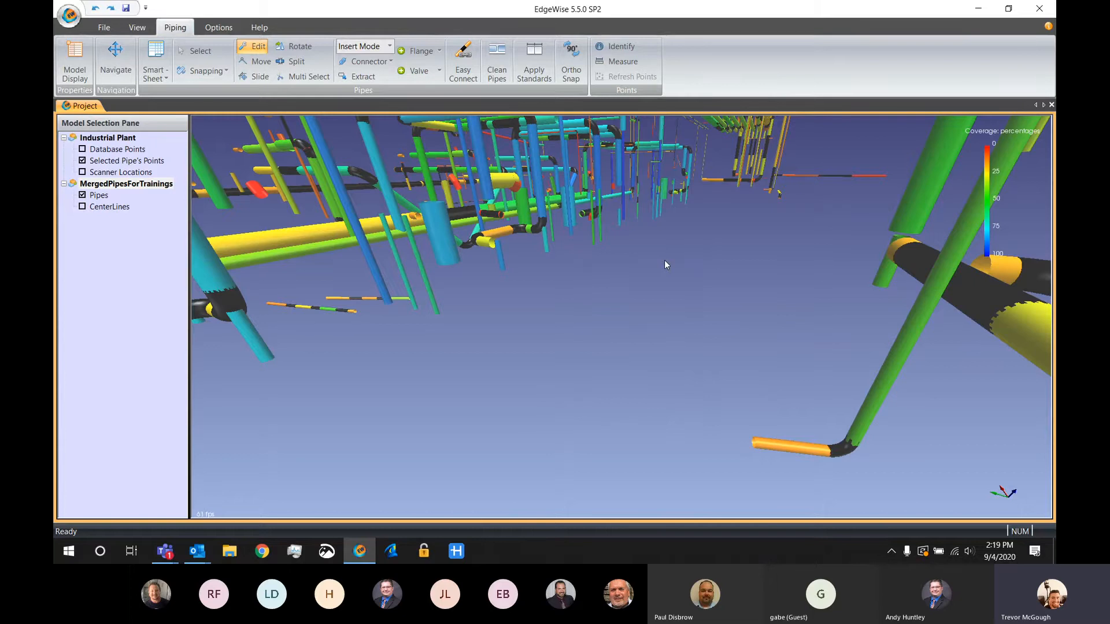
{"action": "key", "text": "Escape"}
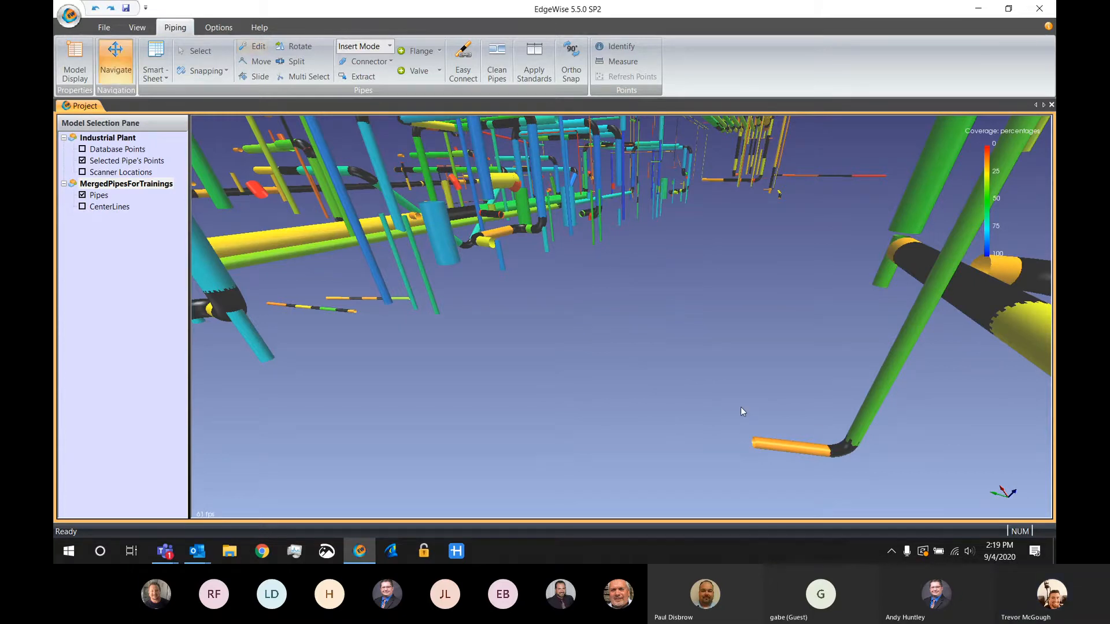
Reduce the bend radius of the elbow between the vertical green pipe and the short orange pipe to 1 times the OD
{"action": "right_click", "coordinate": [842, 449]}
{"action": "left_click", "coordinate": [841, 456]}
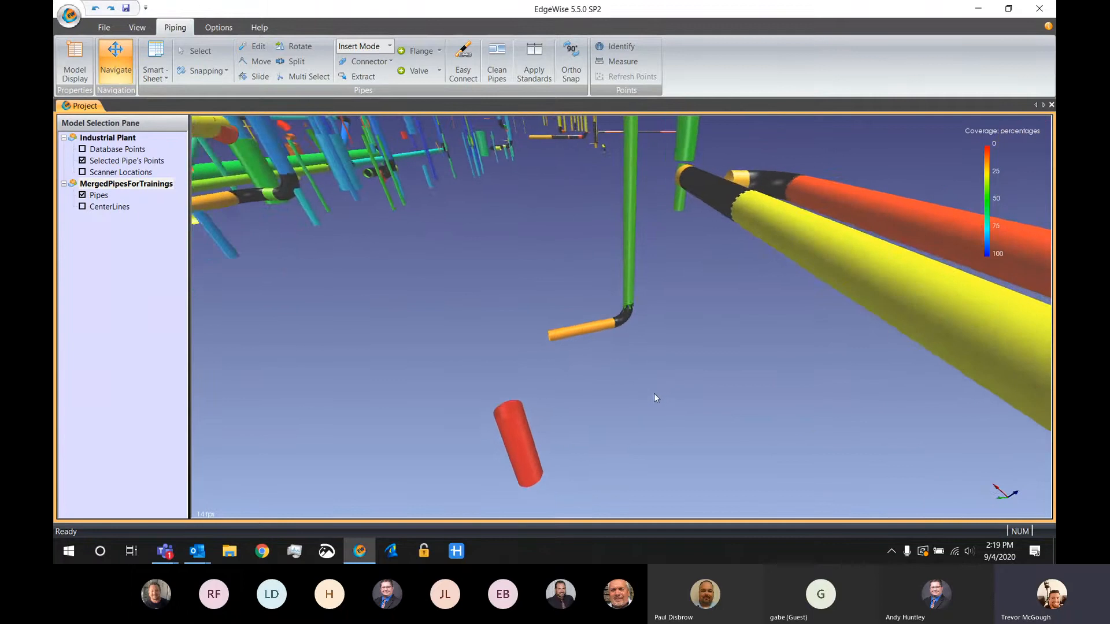
{"action": "key", "text": "space"}
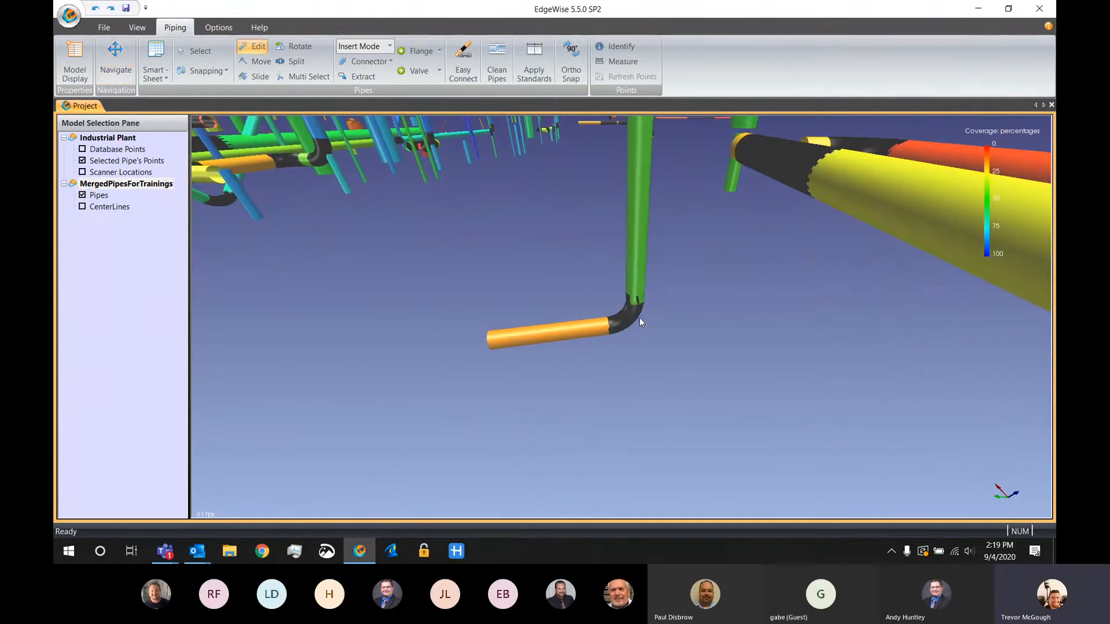
{"action": "left_click", "coordinate": [627, 322]}
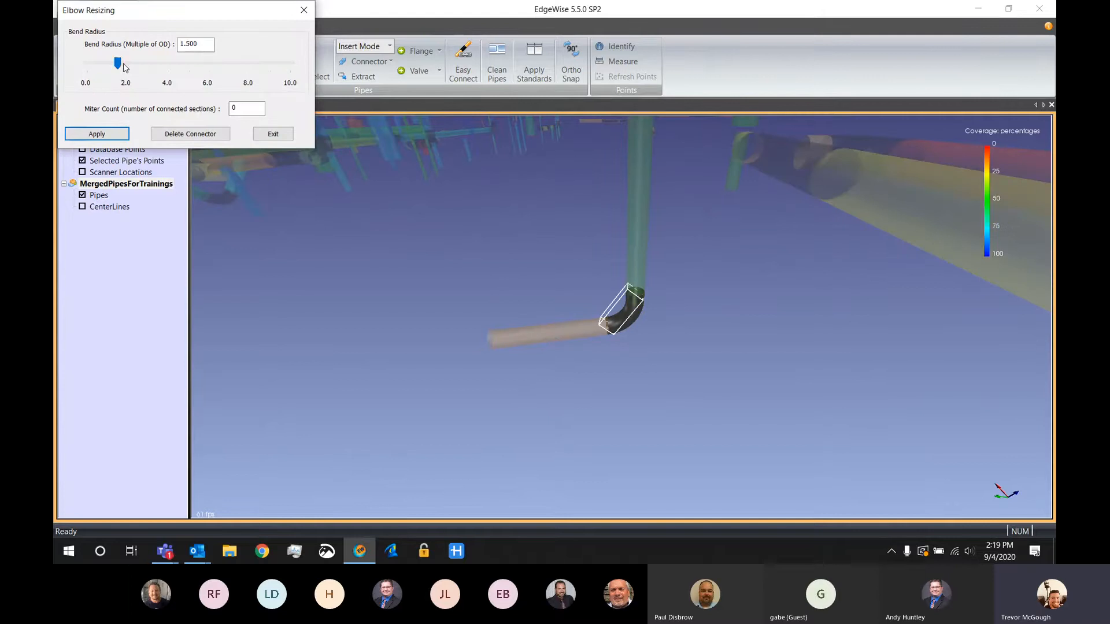
{"action": "mouse_move", "coordinate": [120, 64]}
{"action": "left_mouse_down"}
{"action": "mouse_move", "coordinate": [223, 70]}
{"action": "mouse_move", "coordinate": [98, 80]}
{"action": "mouse_move", "coordinate": [181, 85]}
{"action": "mouse_move", "coordinate": [113, 84]}
{"action": "left_mouse_up"}
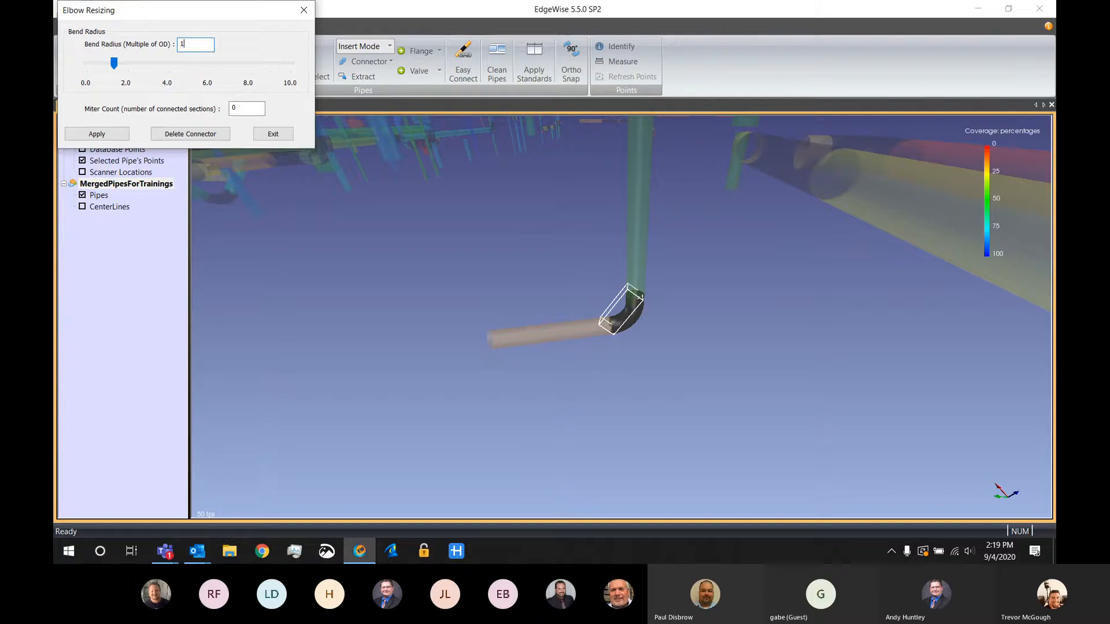
{"action": "key", "text": "Escape"}
{"action": "left_click", "coordinate": [112, 50]}
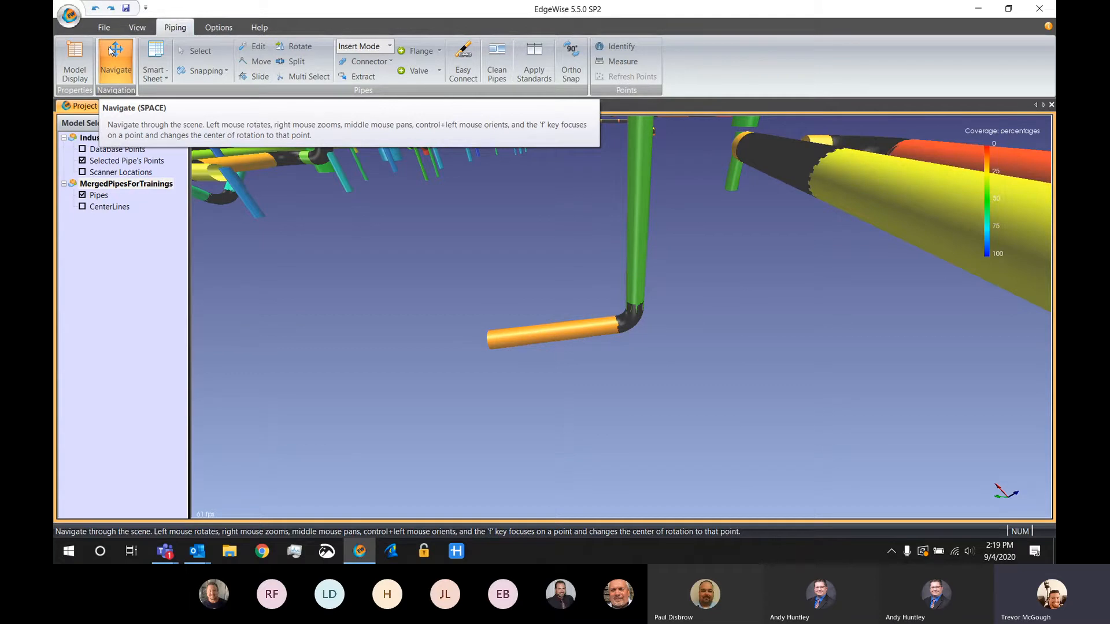
Switch to Append Mode and add a Straight Pipe to the open end of the short orange pipe, extending its run
{"action": "left_click", "coordinate": [362, 51]}
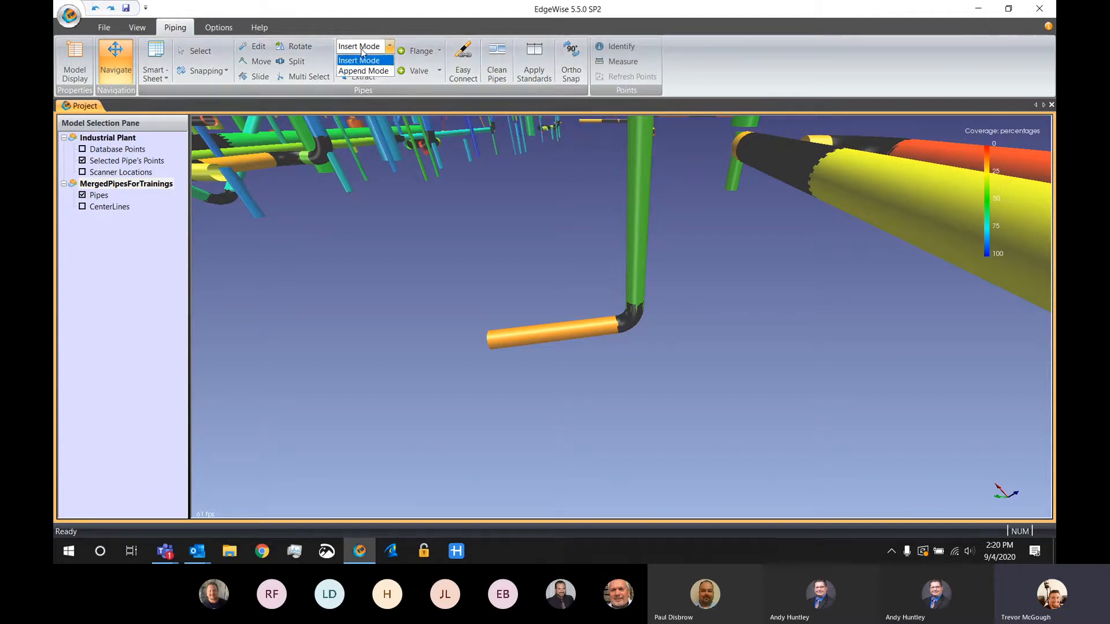
{"action": "left_click", "coordinate": [367, 71]}
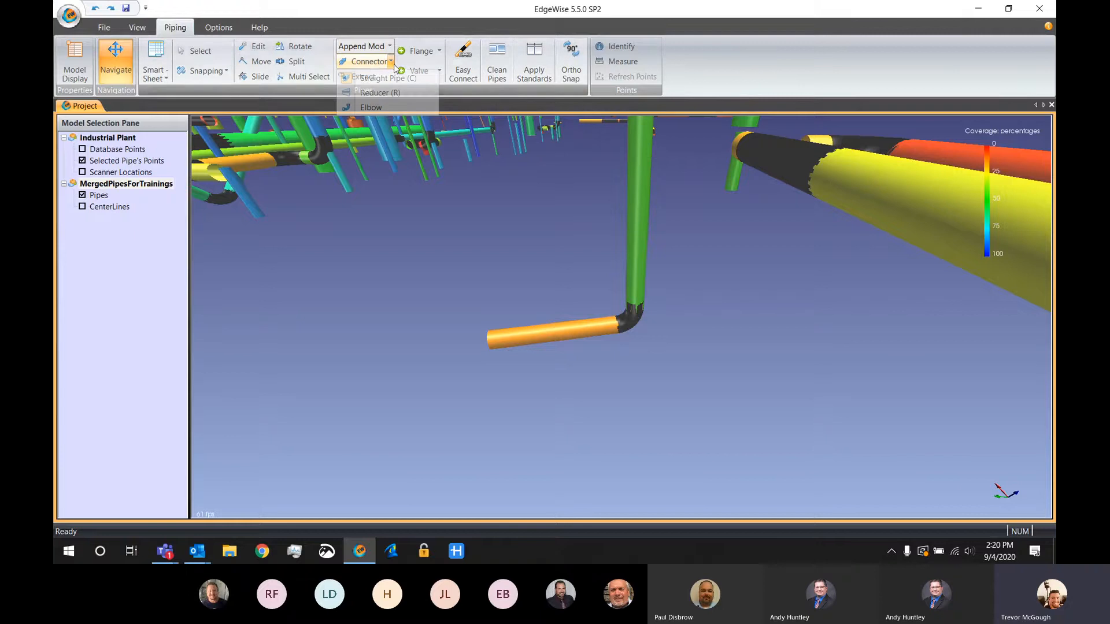
{"action": "left_click", "coordinate": [367, 62]}
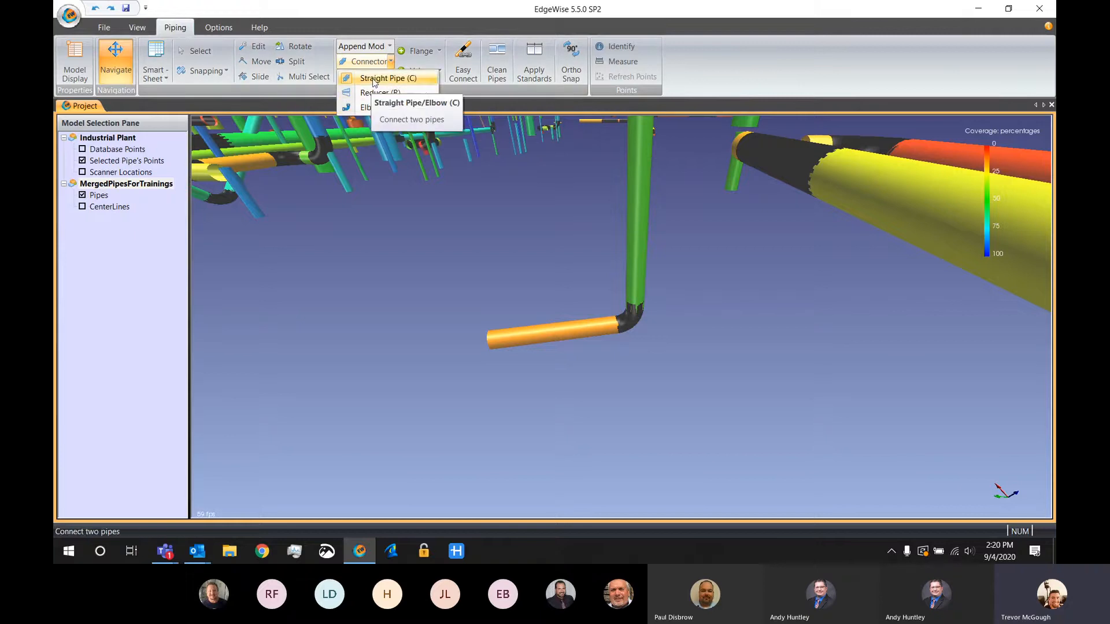
{"action": "left_click", "coordinate": [373, 79]}
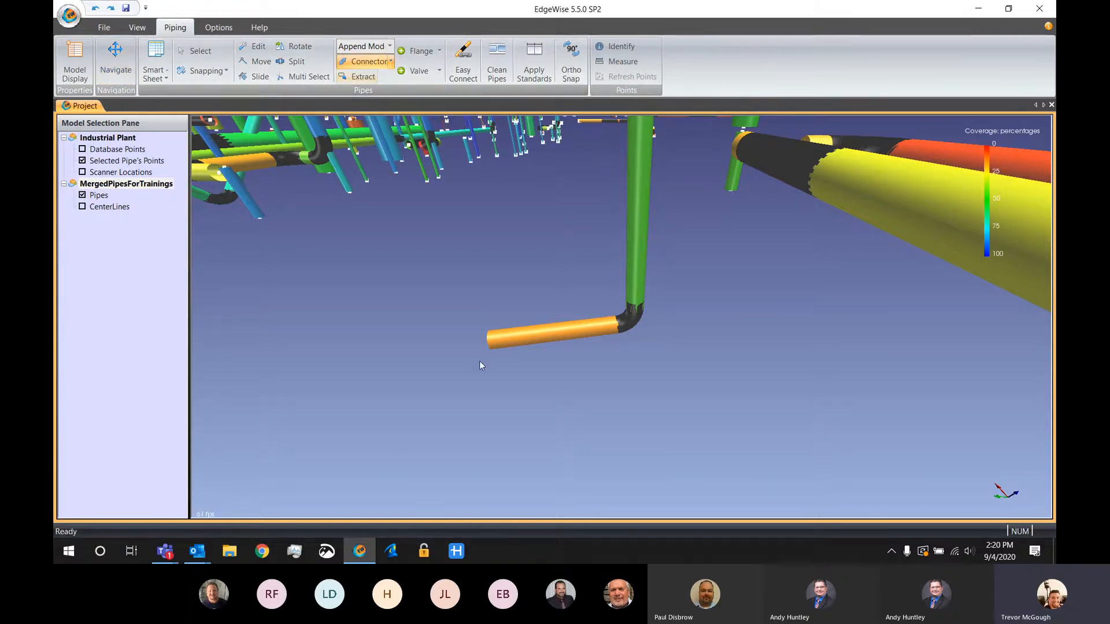
{"action": "left_click", "coordinate": [491, 342]}
{"action": "left_click", "coordinate": [428, 346]}
{"action": "middle_click_drag", "start_coordinate": [427, 345], "coordinate": [510, 330]}
{"action": "left_click", "coordinate": [447, 339]}
{"action": "left_click_drag", "start_coordinate": [492, 374], "coordinate": [568, 361]}
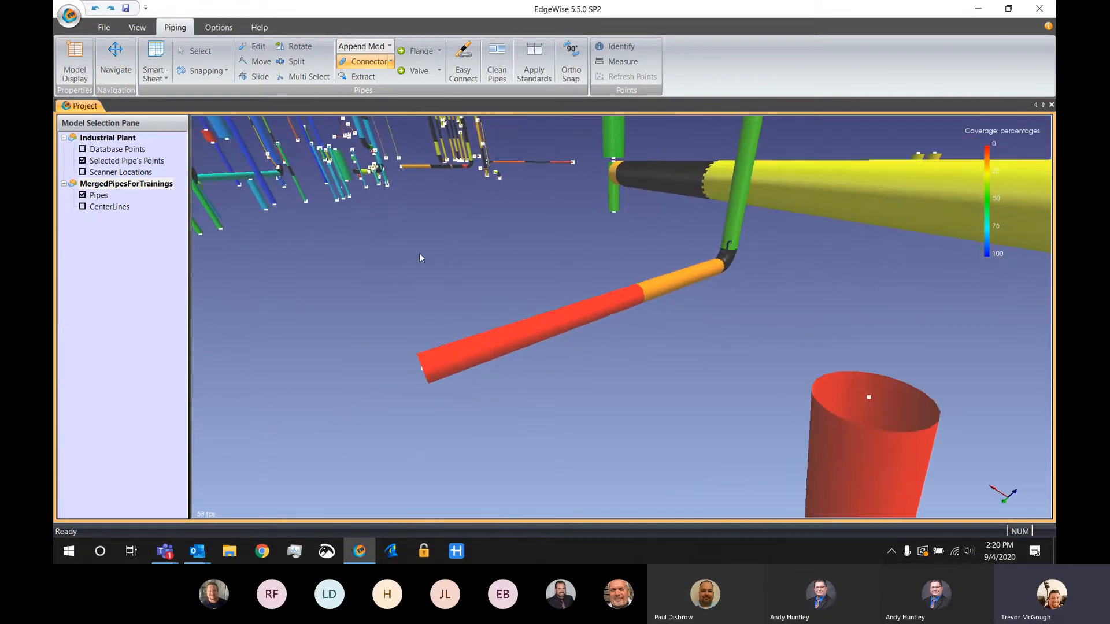
Append a 90-degree elbow to the free end of the new red pipe and rotate its opening upward
{"action": "left_click", "coordinate": [391, 63]}
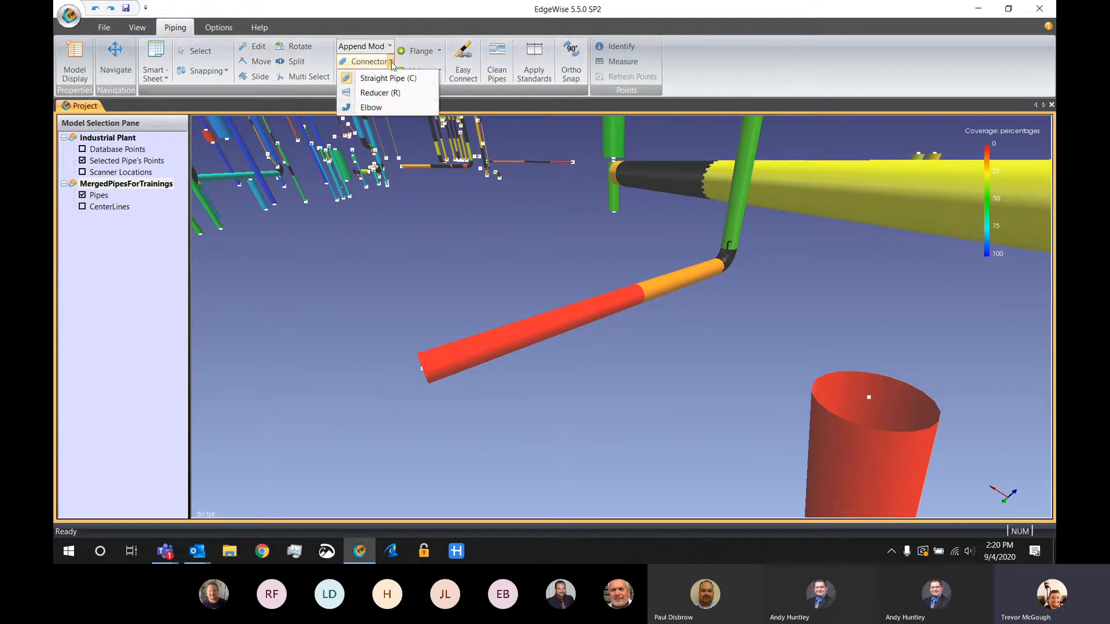
{"action": "left_click", "coordinate": [369, 110]}
{"action": "left_click", "coordinate": [424, 366]}
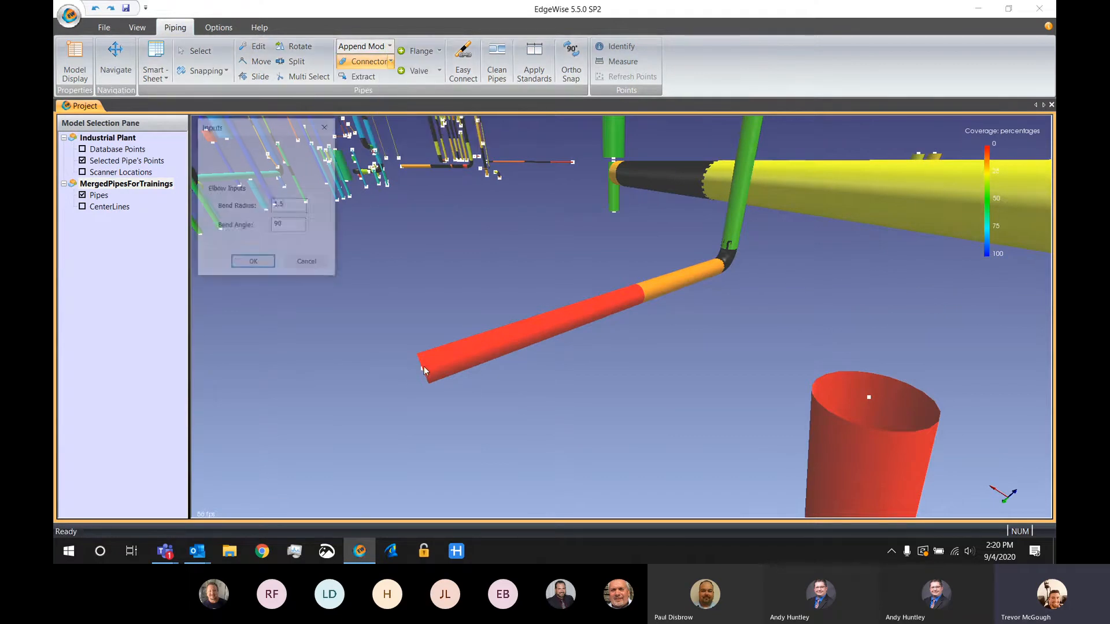
{"action": "left_click", "coordinate": [253, 264]}
{"action": "middle_click_drag", "start_coordinate": [245, 266], "coordinate": [560, 338]}
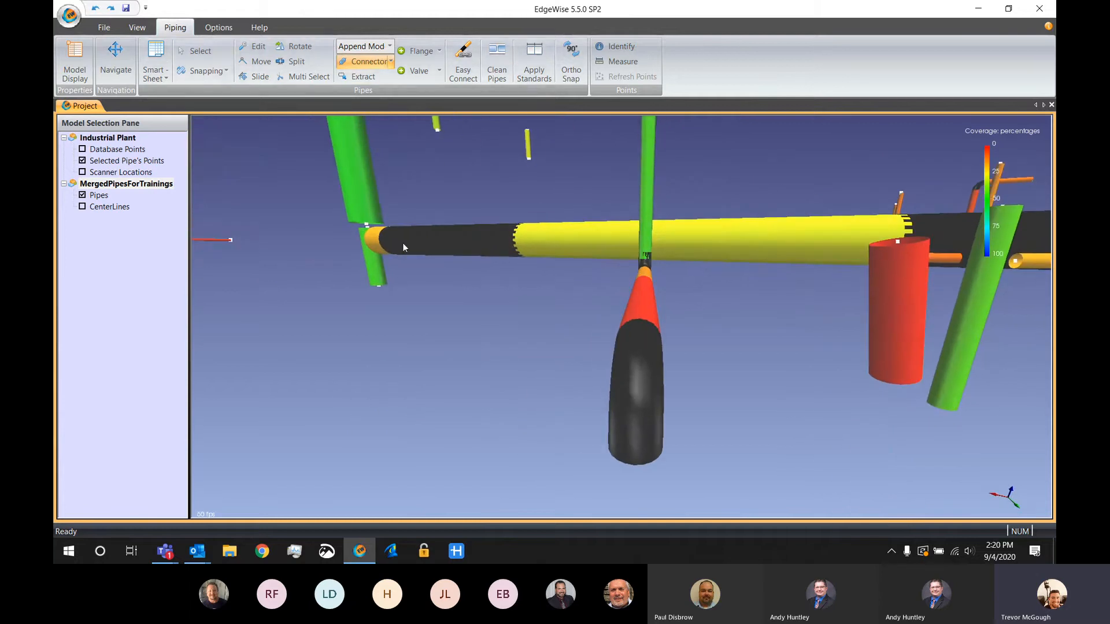
{"action": "middle_click_drag", "start_coordinate": [402, 242], "coordinate": [410, 304]}
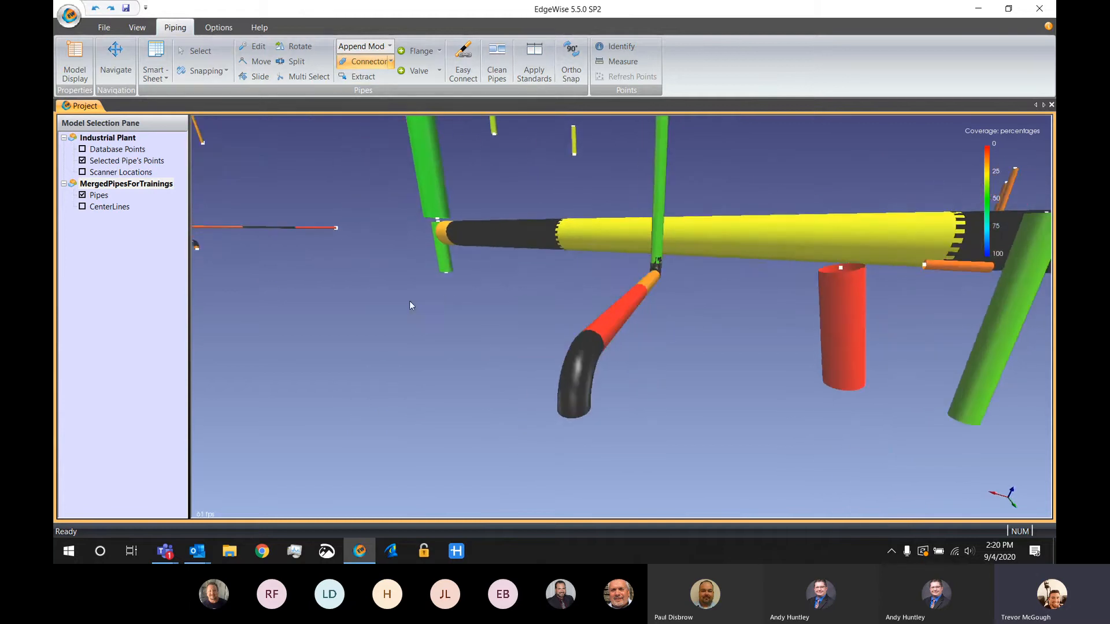
{"action": "left_click", "coordinate": [295, 47]}
{"action": "left_click_drag", "start_coordinate": [577, 398], "coordinate": [587, 305]}
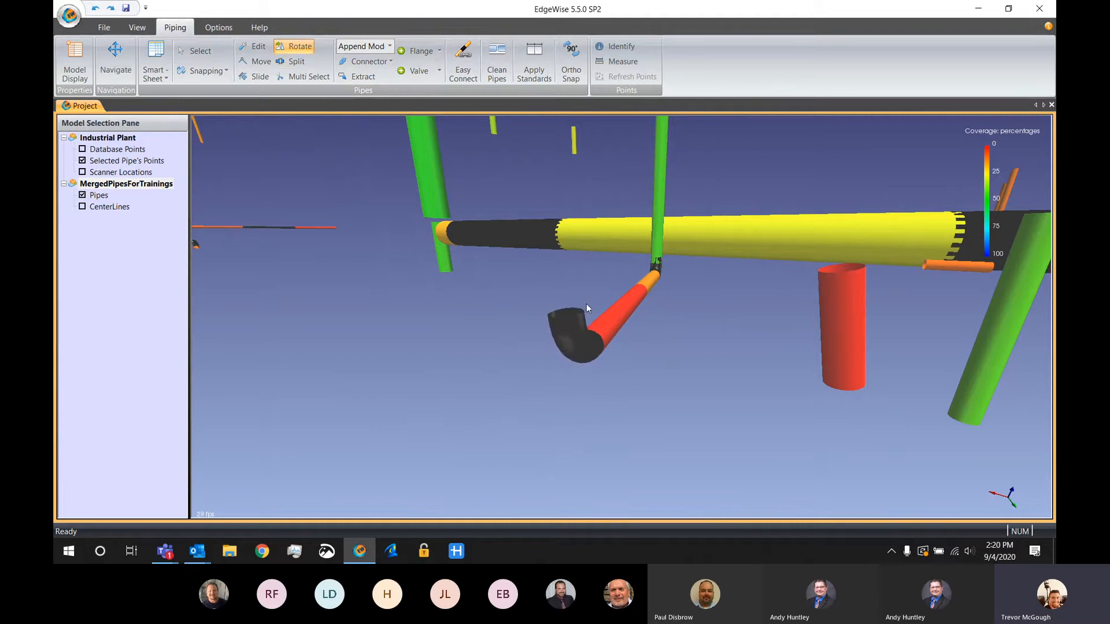
Append a straight vertical pipe to the open upper end of the rotated elbow
{"action": "left_click", "coordinate": [391, 61]}
{"action": "left_click", "coordinate": [370, 77]}
{"action": "left_click_drag", "start_coordinate": [564, 318], "coordinate": [553, 231]}
{"action": "left_click_drag", "start_coordinate": [636, 395], "coordinate": [580, 404]}
{"action": "scroll", "coordinate": [582, 397], "scroll_direction": "down", "scroll_amount": 3}
{"action": "middle_click_drag", "start_coordinate": [583, 396], "coordinate": [591, 402]}
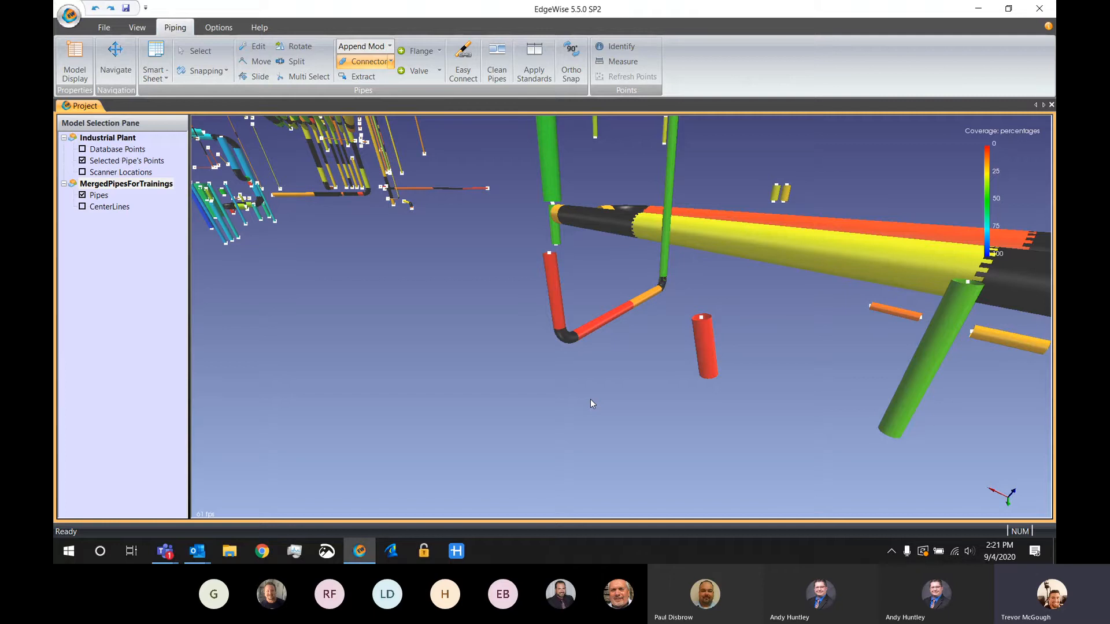
{"action": "key", "text": "Escape"}
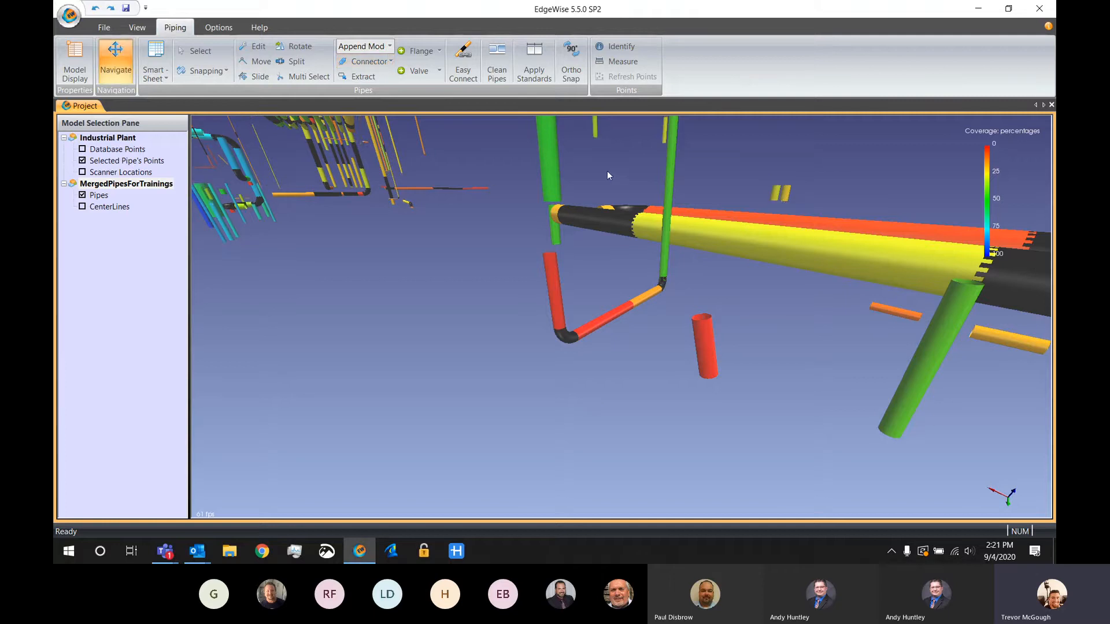
Change the pipe display from coverage coloring to Color By Radius and view the large overhead pipe runs
{"action": "right_click_drag", "start_coordinate": [606, 174], "coordinate": [607, 372]}
{"action": "left_click_drag", "start_coordinate": [606, 371], "coordinate": [560, 338]}
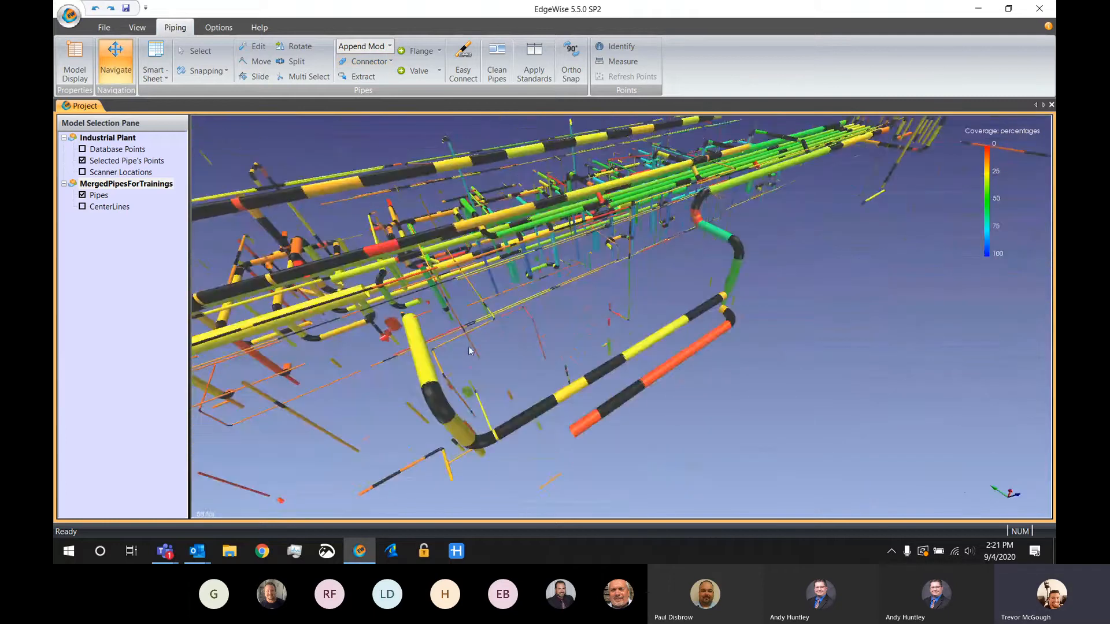
{"action": "left_click", "coordinate": [75, 60]}
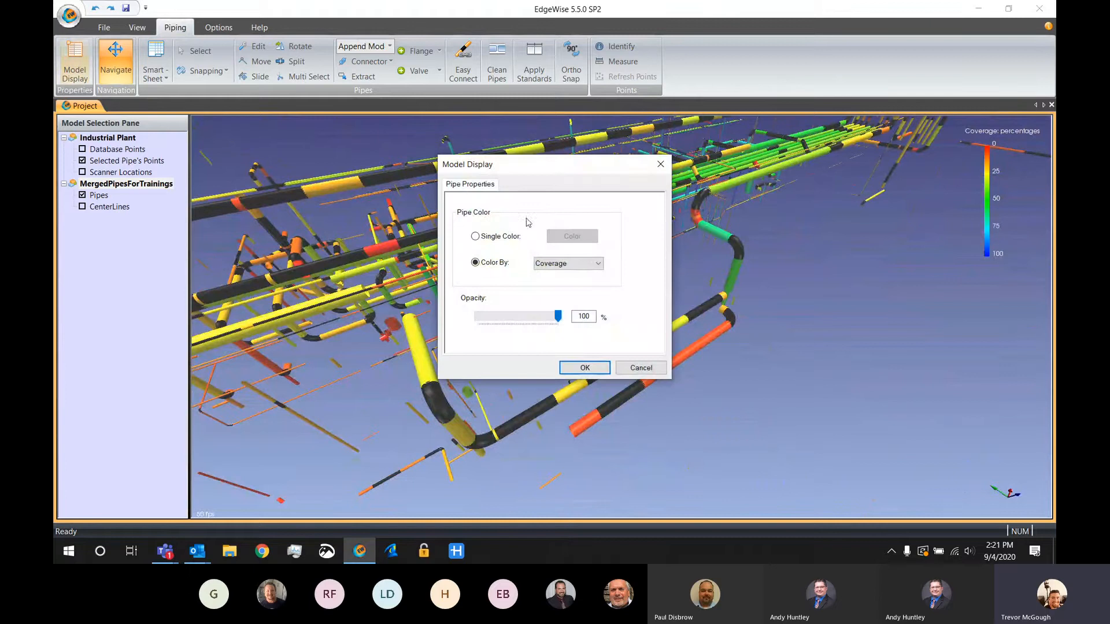
{"action": "left_click", "coordinate": [573, 264]}
{"action": "left_click", "coordinate": [547, 275]}
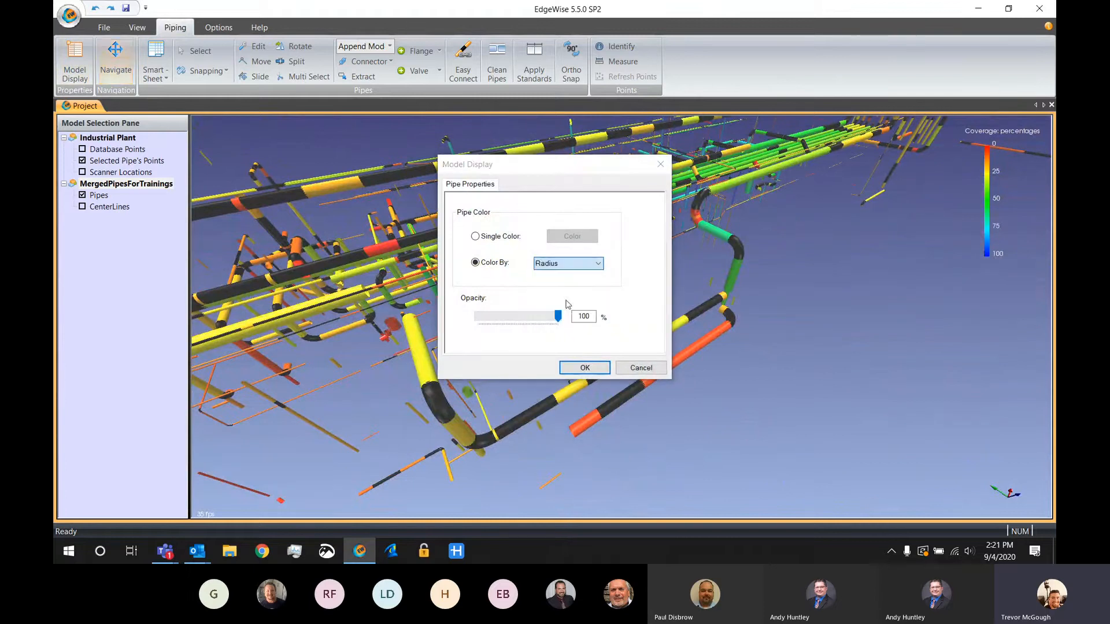
{"action": "left_click", "coordinate": [583, 368]}
{"action": "left_click_drag", "start_coordinate": [655, 300], "coordinate": [623, 300]}
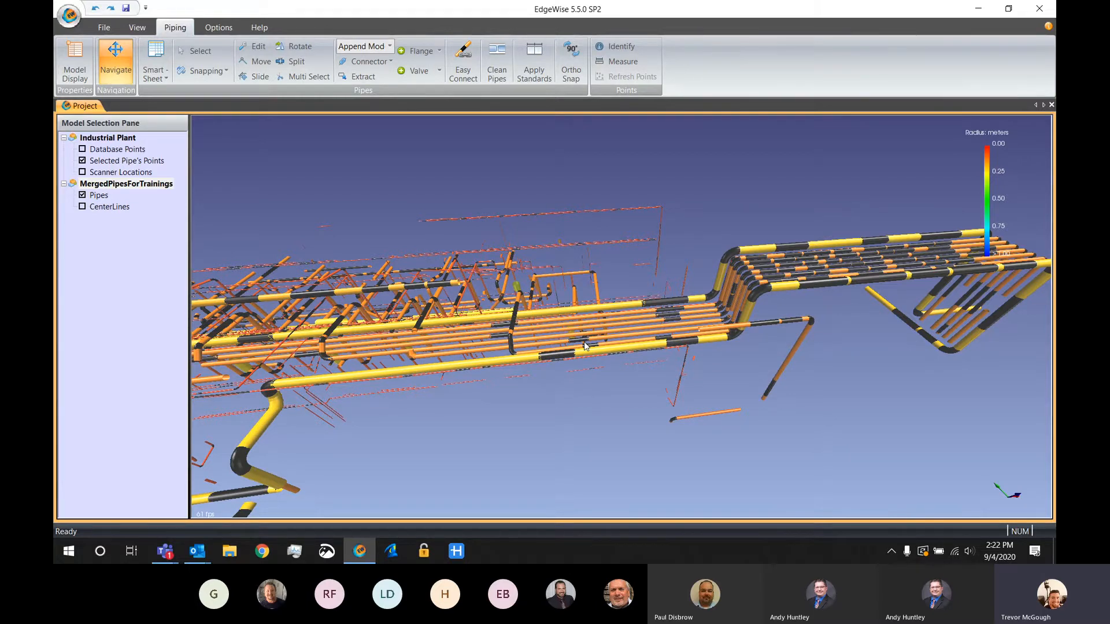
Open Chain Info and select the large yellow pipe run along the front edge of the raised pipe bridge
{"action": "middle_click_drag", "start_coordinate": [693, 239], "coordinate": [549, 315]}
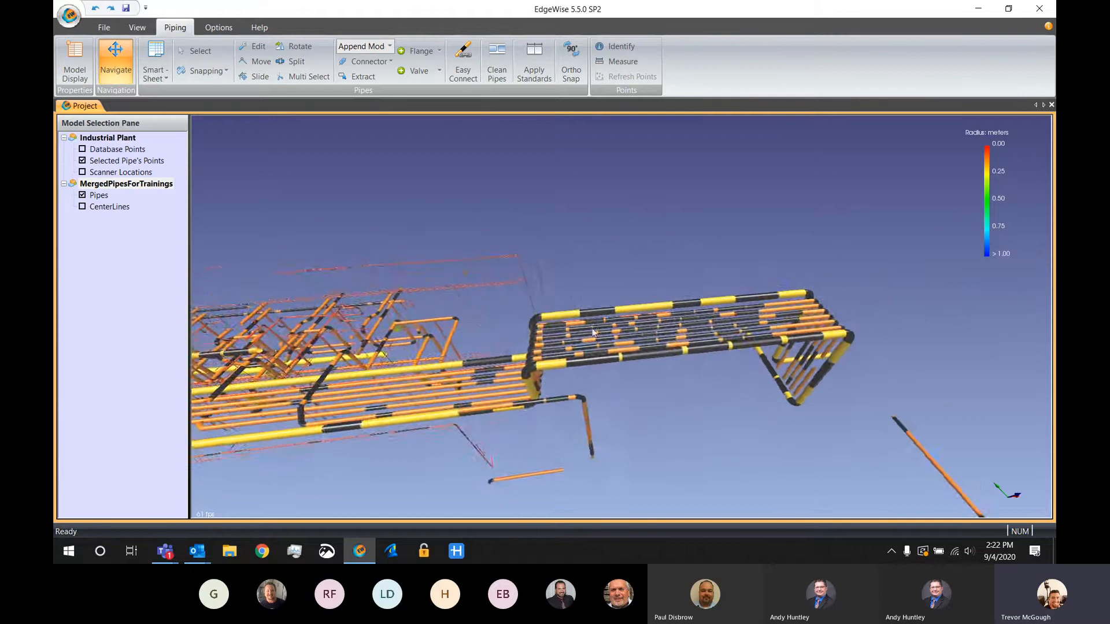
{"action": "scroll", "coordinate": [549, 316], "scroll_direction": "up", "scroll_amount": 3}
{"action": "left_click", "coordinate": [162, 80]}
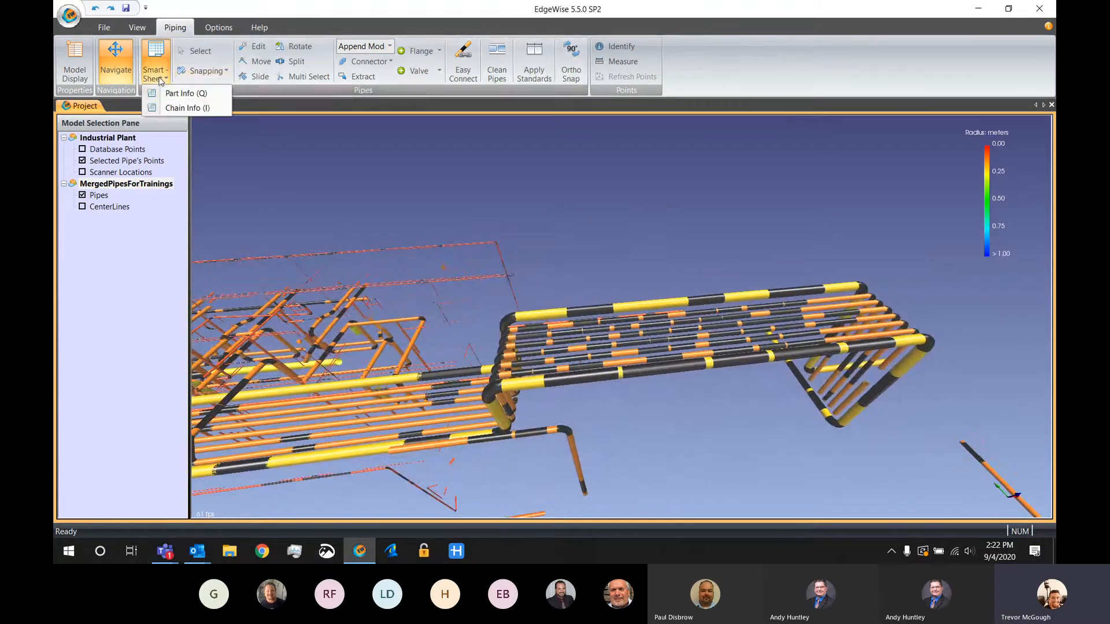
{"action": "left_click", "coordinate": [177, 109]}
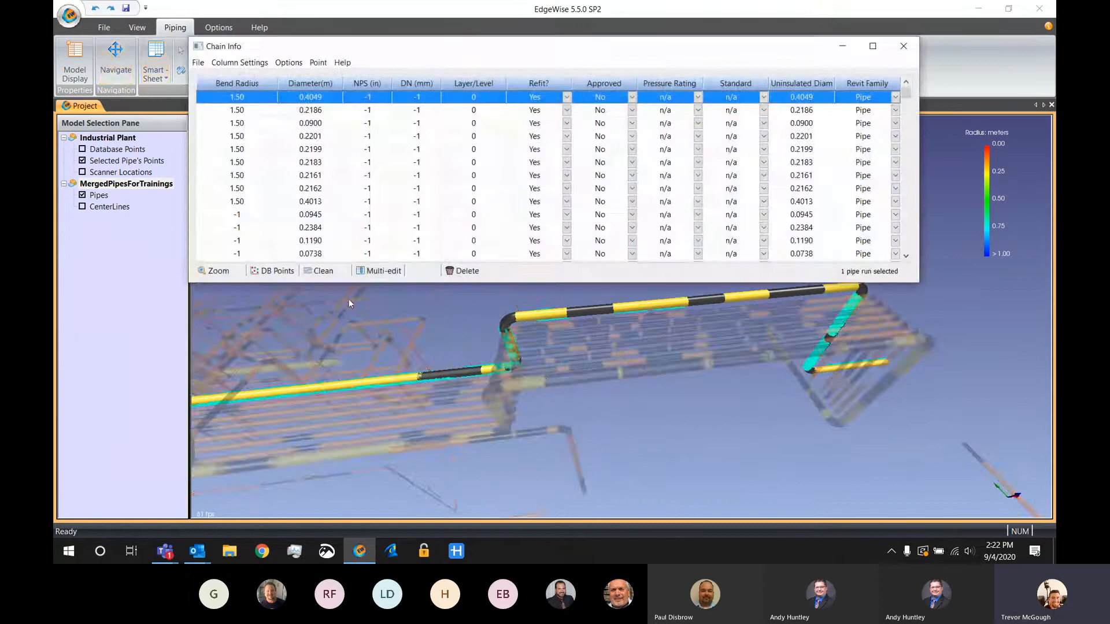
{"action": "left_click", "coordinate": [550, 384]}
{"action": "left_click_drag", "start_coordinate": [549, 384], "coordinate": [639, 433]}
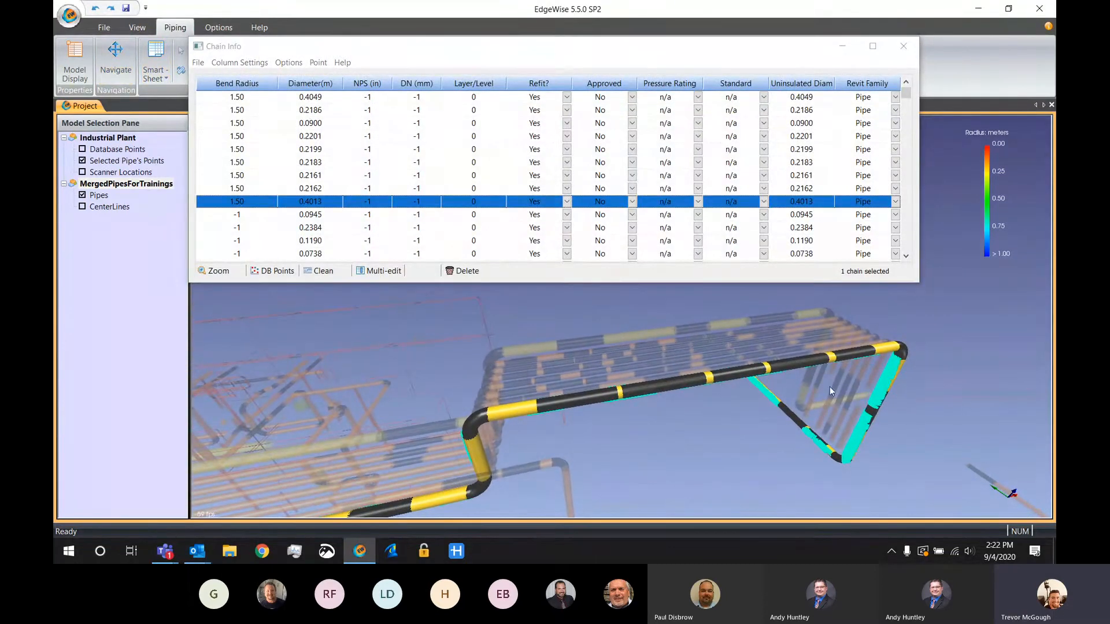
Clean the selected pipe run, merging collinear pipes with a 0.0100 m tolerance, and close the Chain Info sheet
{"action": "left_click", "coordinate": [319, 271]}
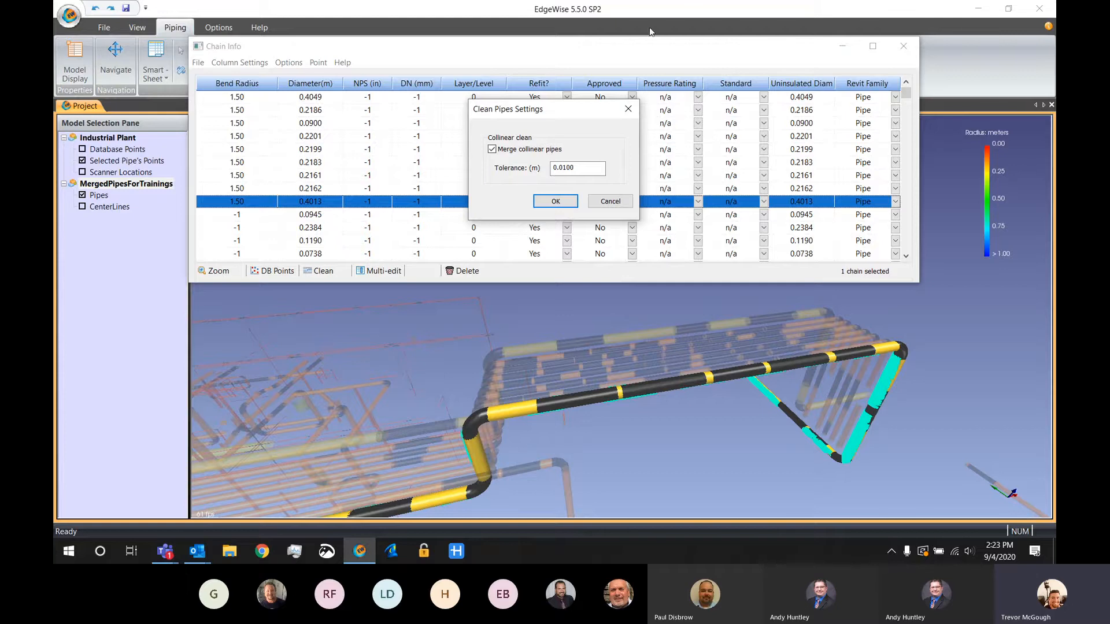
{"action": "left_click", "coordinate": [567, 201]}
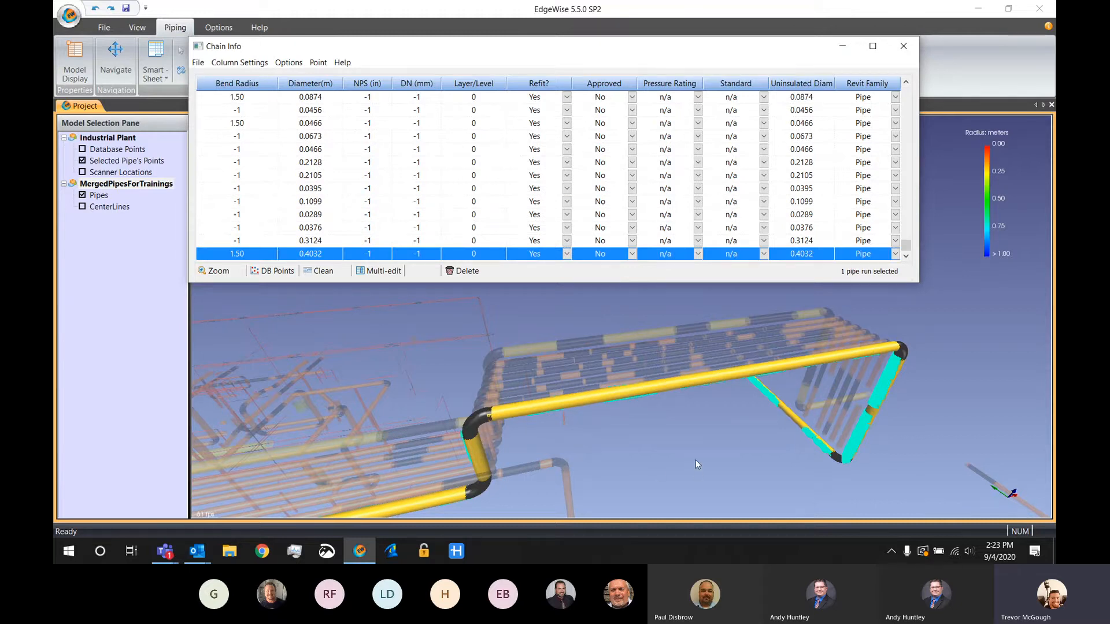
{"action": "middle_click_drag", "start_coordinate": [695, 460], "coordinate": [633, 432]}
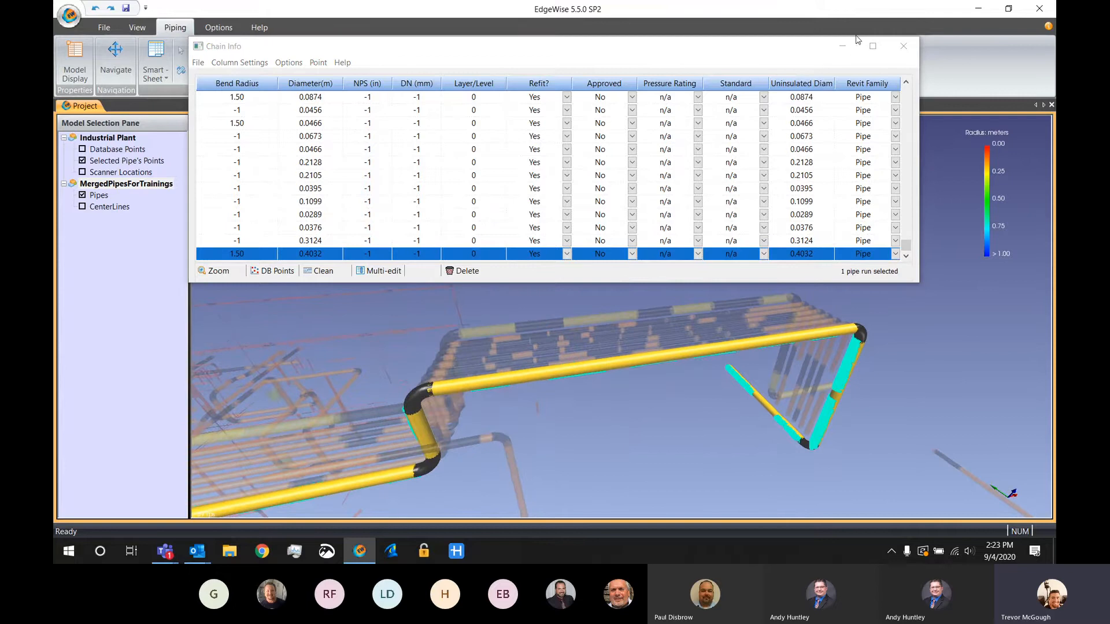
{"action": "left_click", "coordinate": [904, 45]}
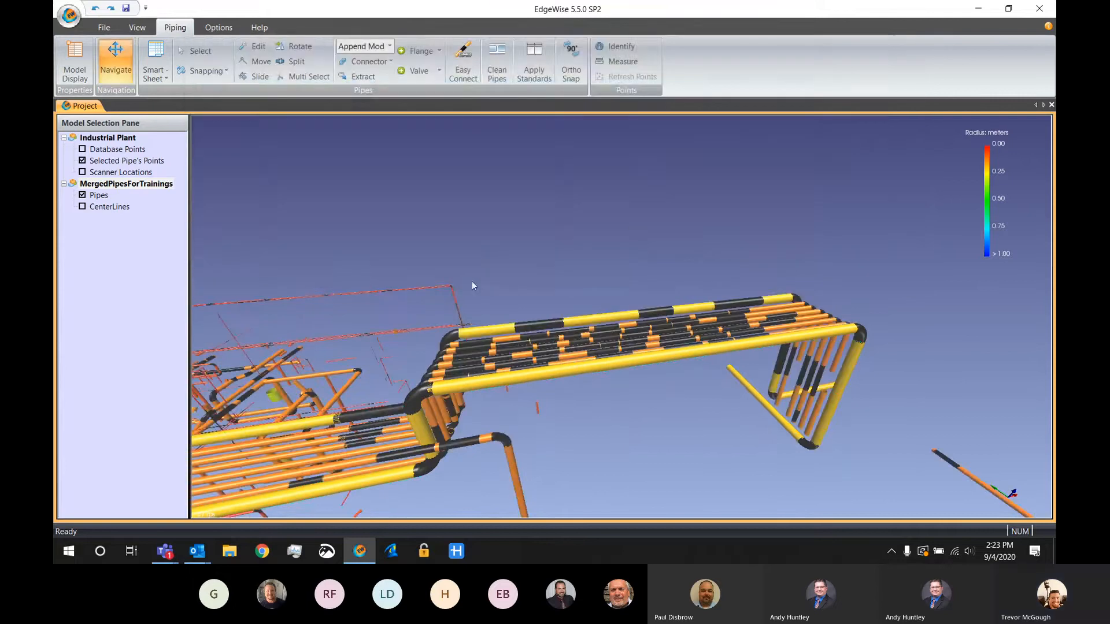
Run Clean Pipes on the whole model to consolidate connected pipes into single-diameter runs
{"action": "left_click", "coordinate": [507, 73]}
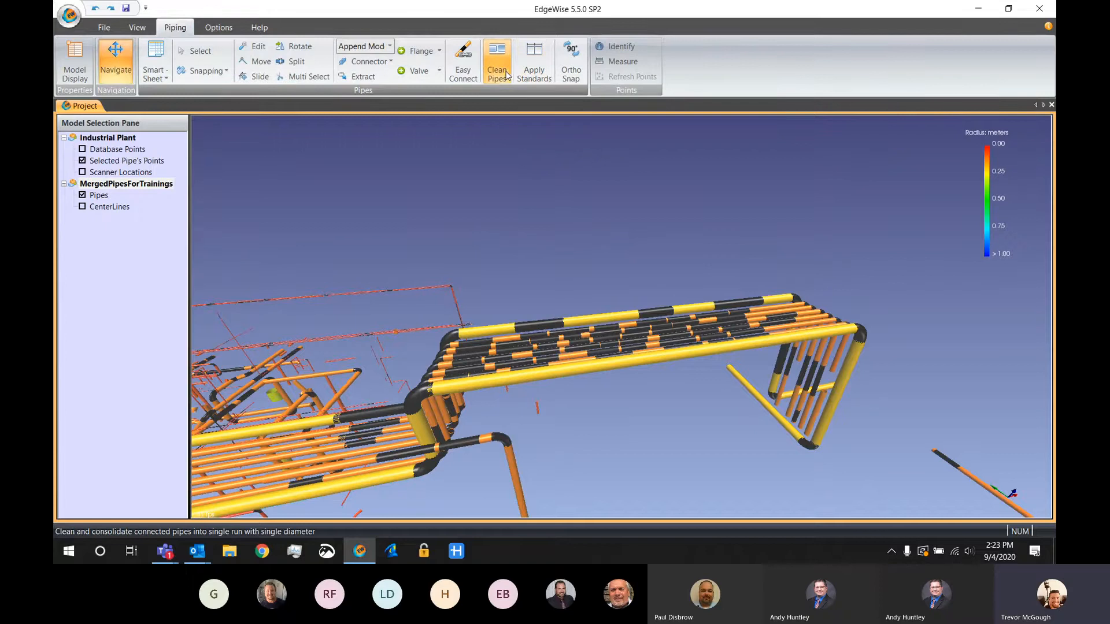
{"action": "left_click", "coordinate": [557, 315]}
{"action": "left_click", "coordinate": [556, 307]}
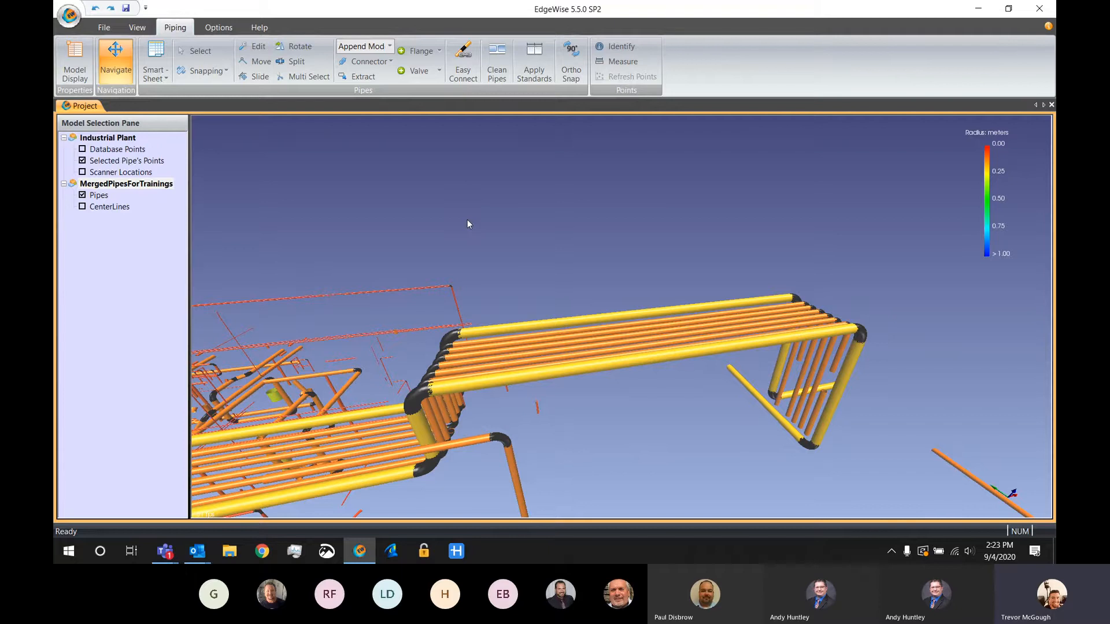
Review the pipe standards in the enlarged Standard Editor, examining the ASME 150 psi dimension table and its available actions, and close the editor
{"action": "left_click", "coordinate": [104, 29]}
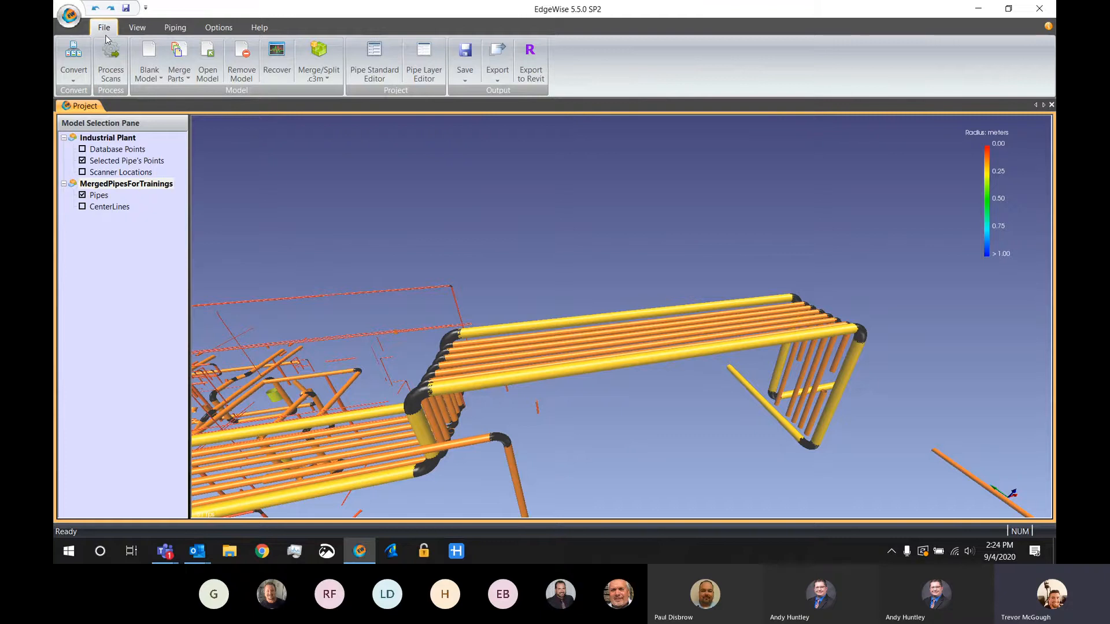
{"action": "left_click", "coordinate": [381, 75]}
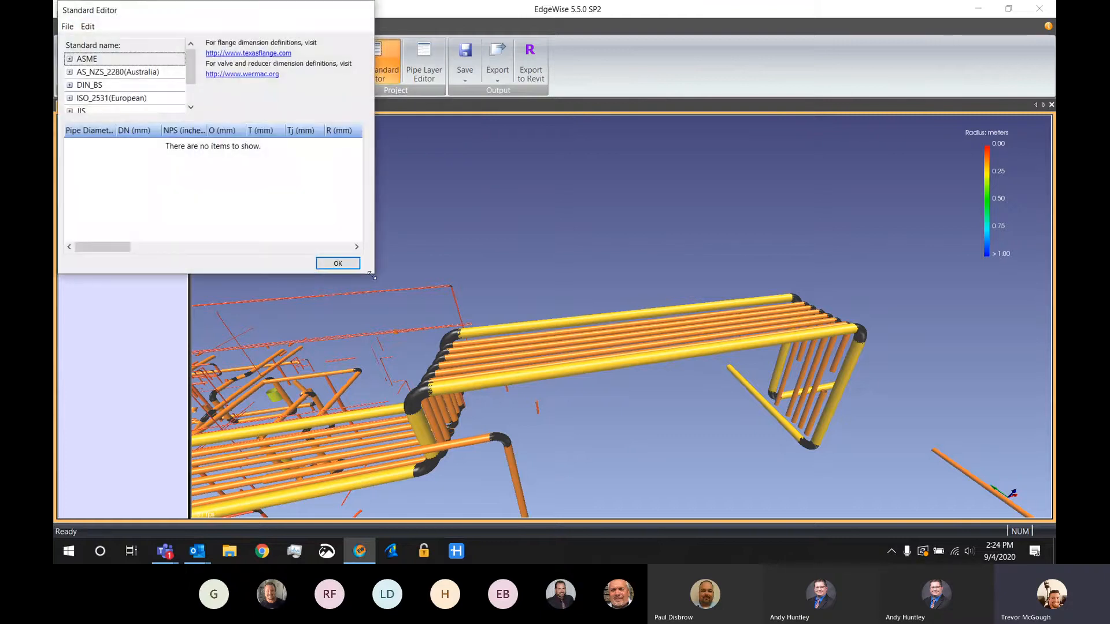
{"action": "left_click_drag", "start_coordinate": [371, 276], "coordinate": [646, 455]}
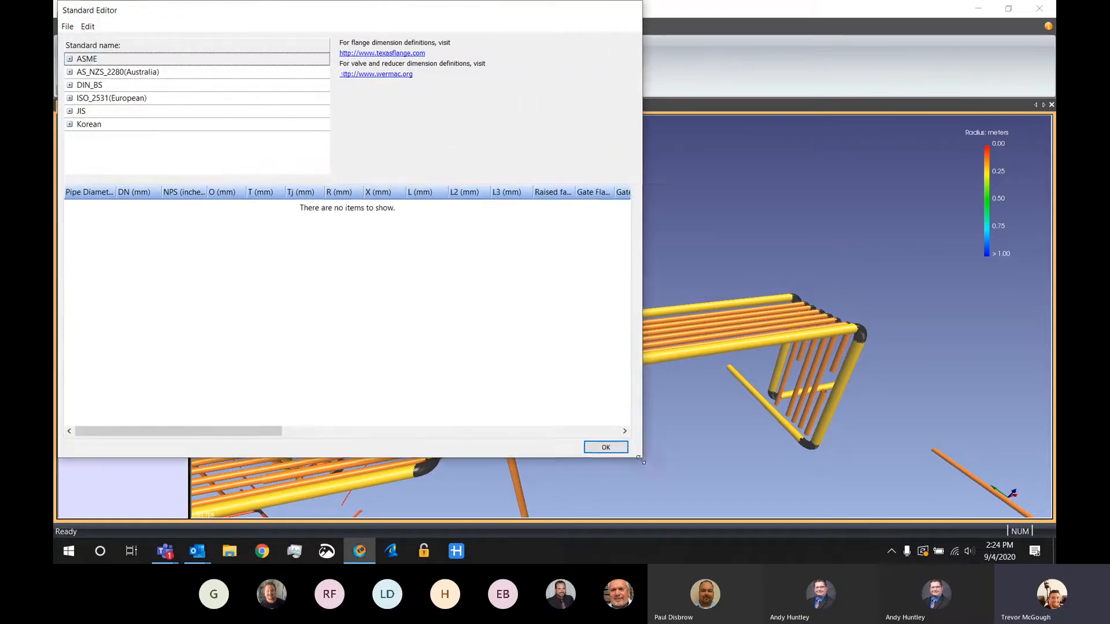
{"action": "double_click", "coordinate": [86, 59]}
{"action": "left_click", "coordinate": [127, 73]}
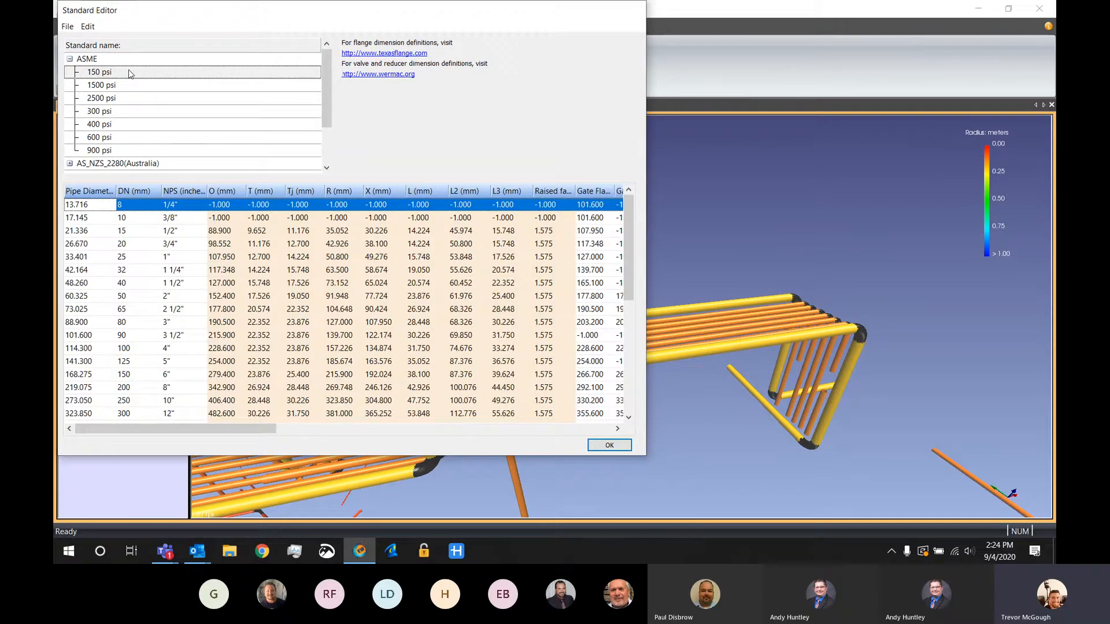
{"action": "left_click", "coordinate": [70, 59]}
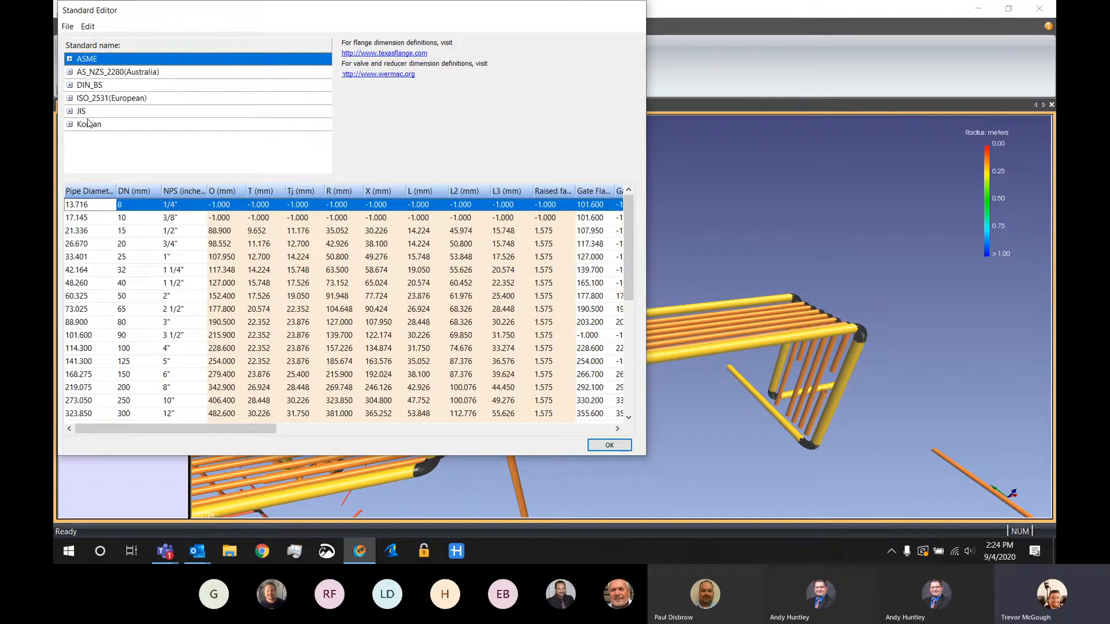
{"action": "left_click", "coordinate": [69, 58]}
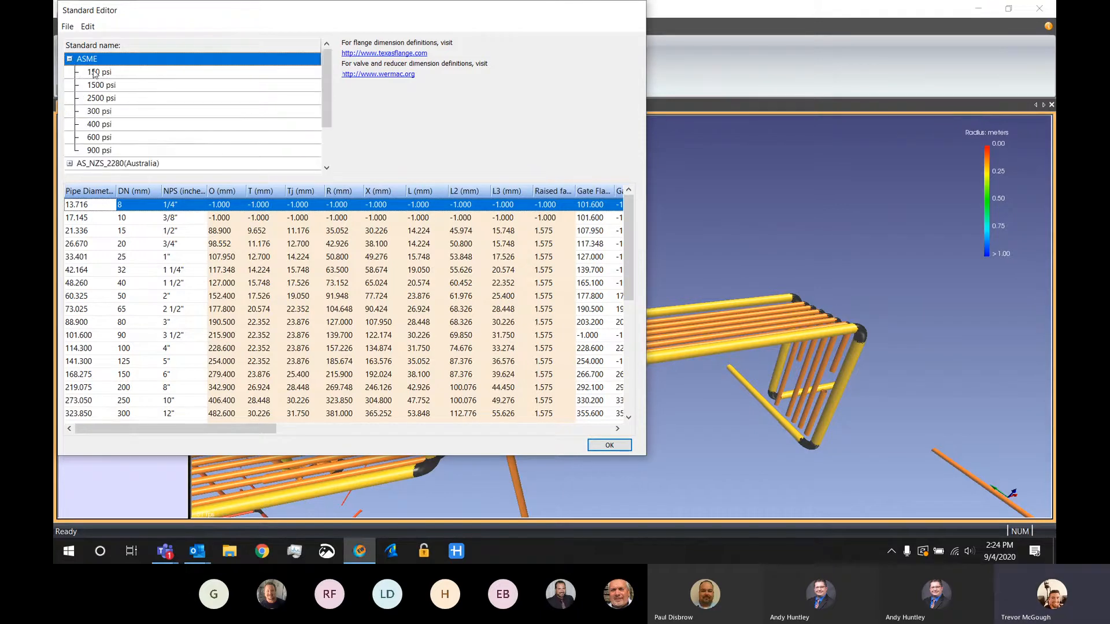
{"action": "right_click", "coordinate": [121, 74]}
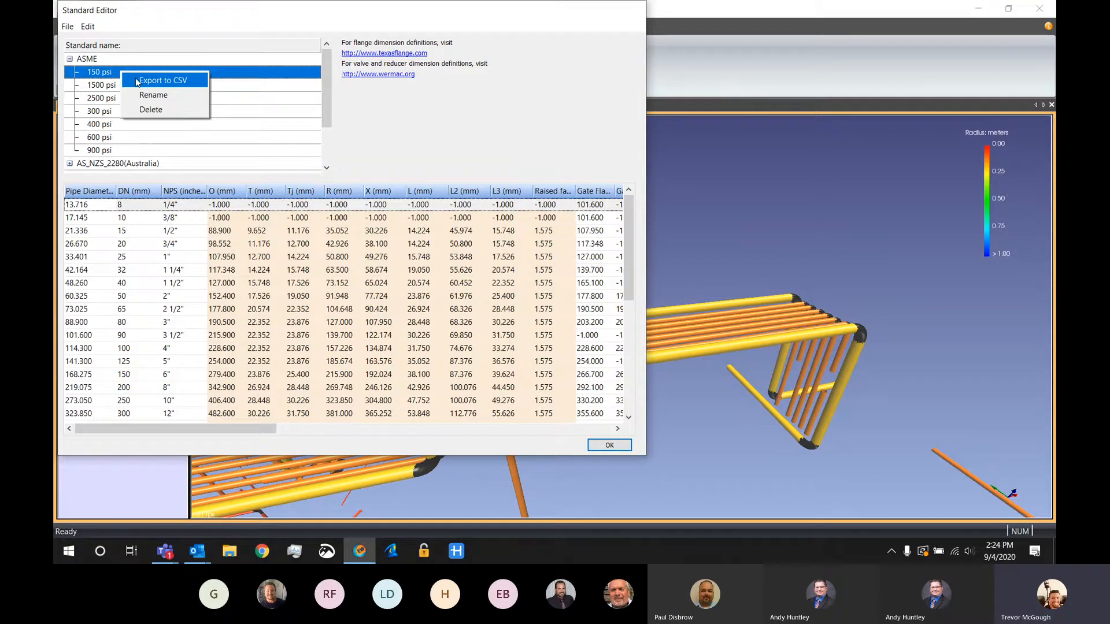
{"action": "left_click", "coordinate": [597, 448]}
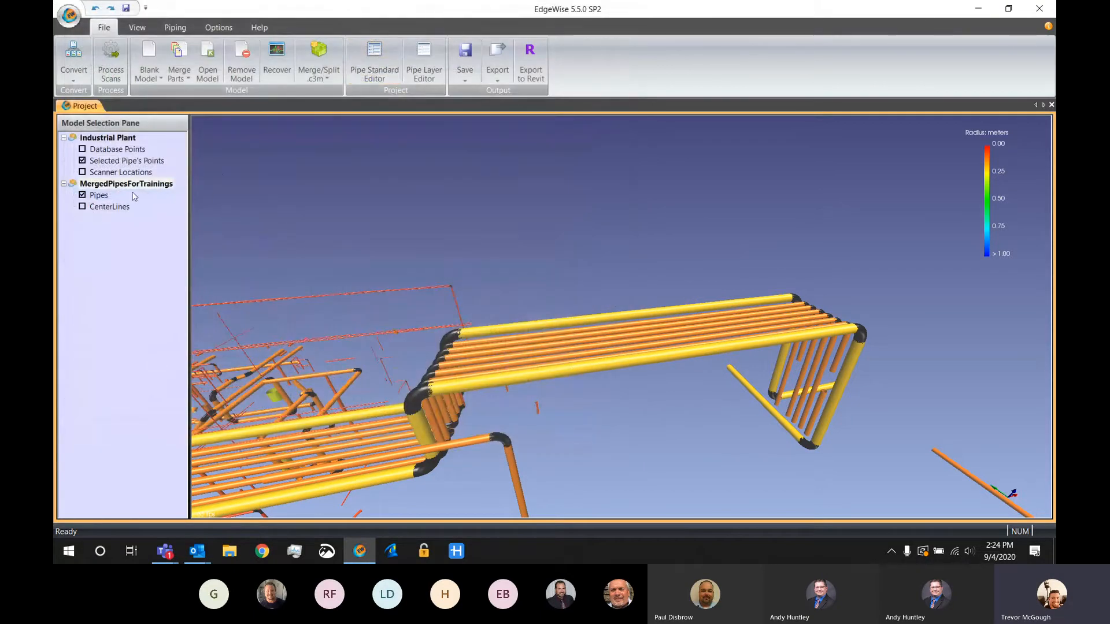
Assign the ASME standard to the large yellow pipe run along the bridge's front edge in Chain Info, and close the sheet
{"action": "left_click", "coordinate": [169, 30]}
{"action": "middle_click_drag", "start_coordinate": [263, 185], "coordinate": [361, 181]}
{"action": "left_click_drag", "start_coordinate": [681, 332], "coordinate": [589, 383]}
{"action": "left_click", "coordinate": [160, 74]}
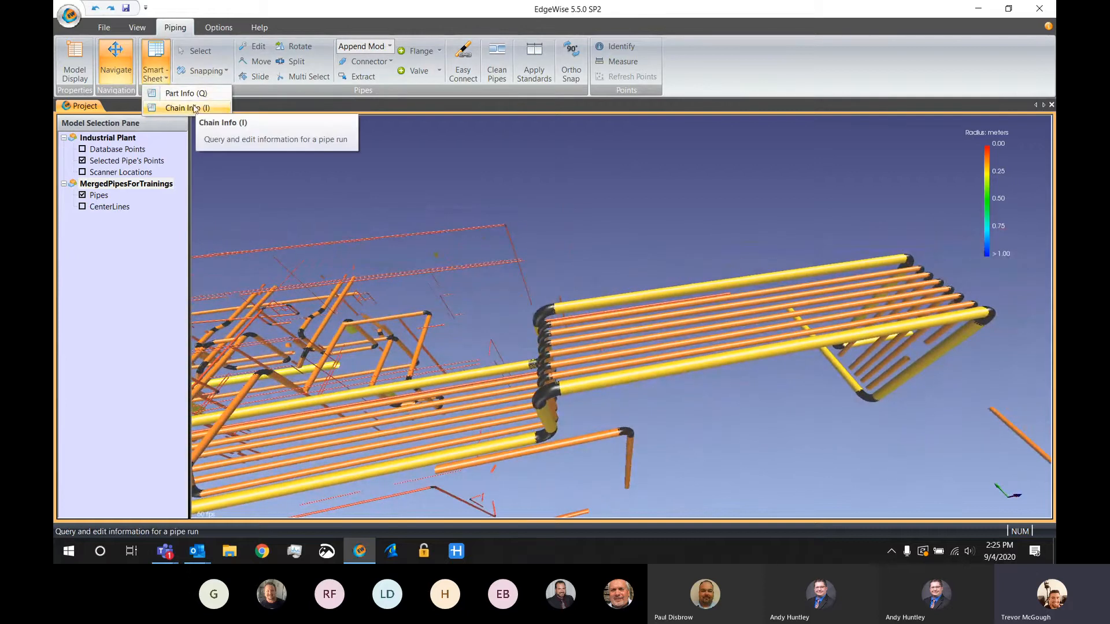
{"action": "left_click", "coordinate": [183, 108]}
{"action": "left_click", "coordinate": [662, 365]}
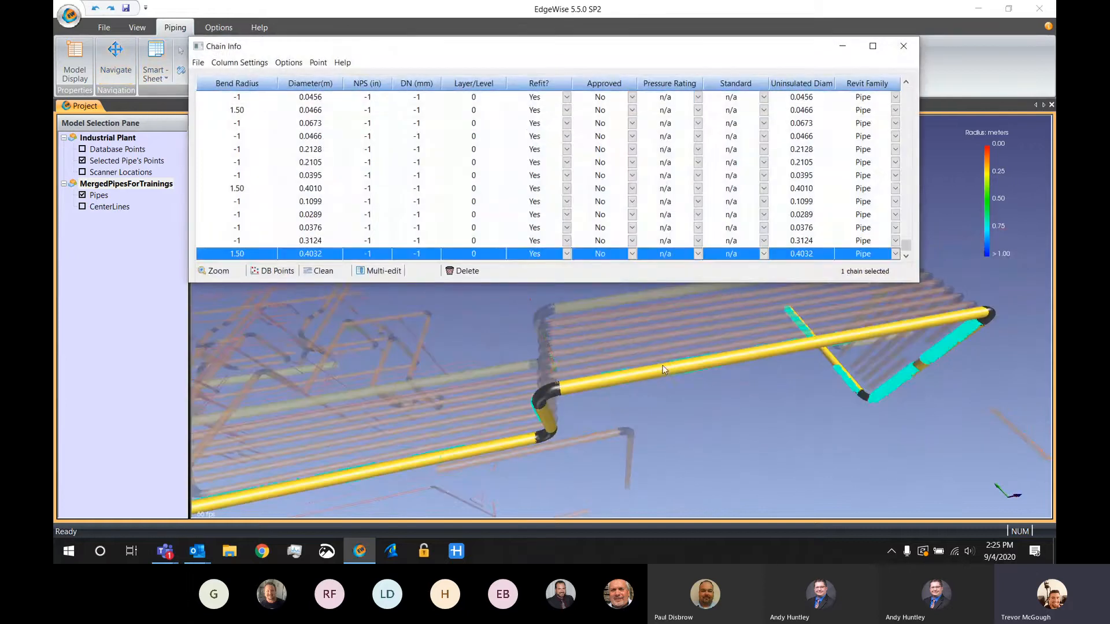
{"action": "left_click", "coordinate": [763, 254]}
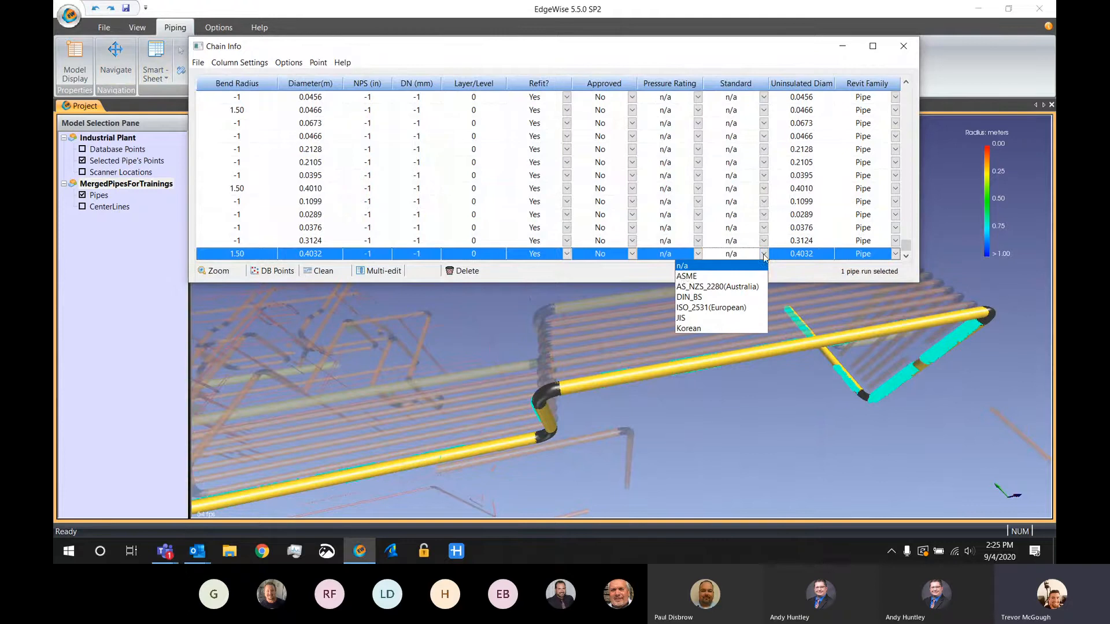
{"action": "left_click", "coordinate": [686, 276]}
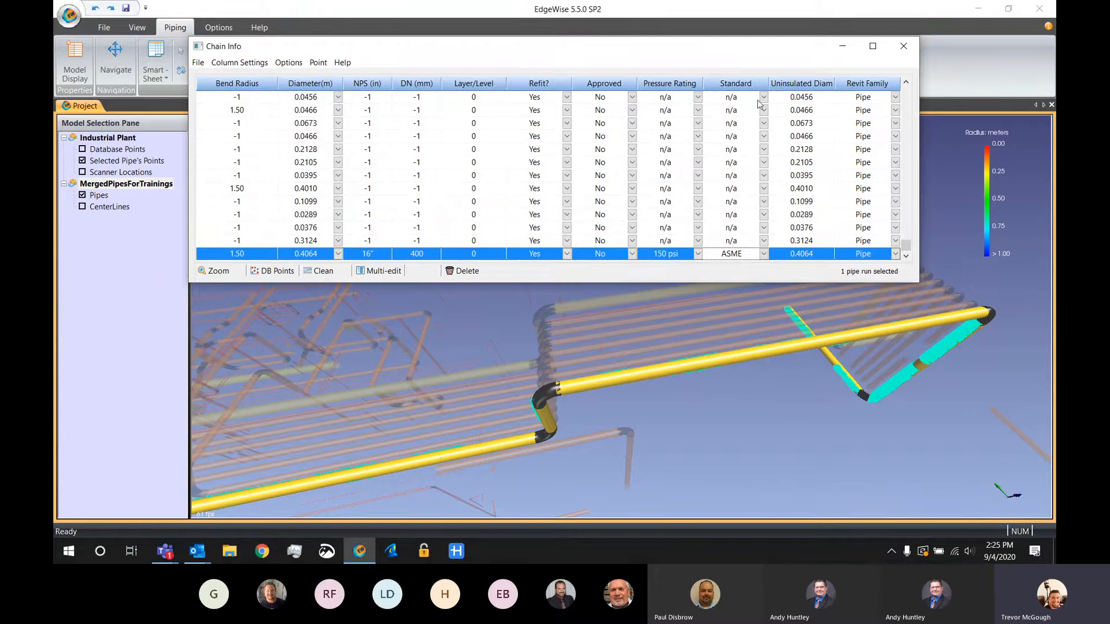
{"action": "left_click", "coordinate": [894, 44]}
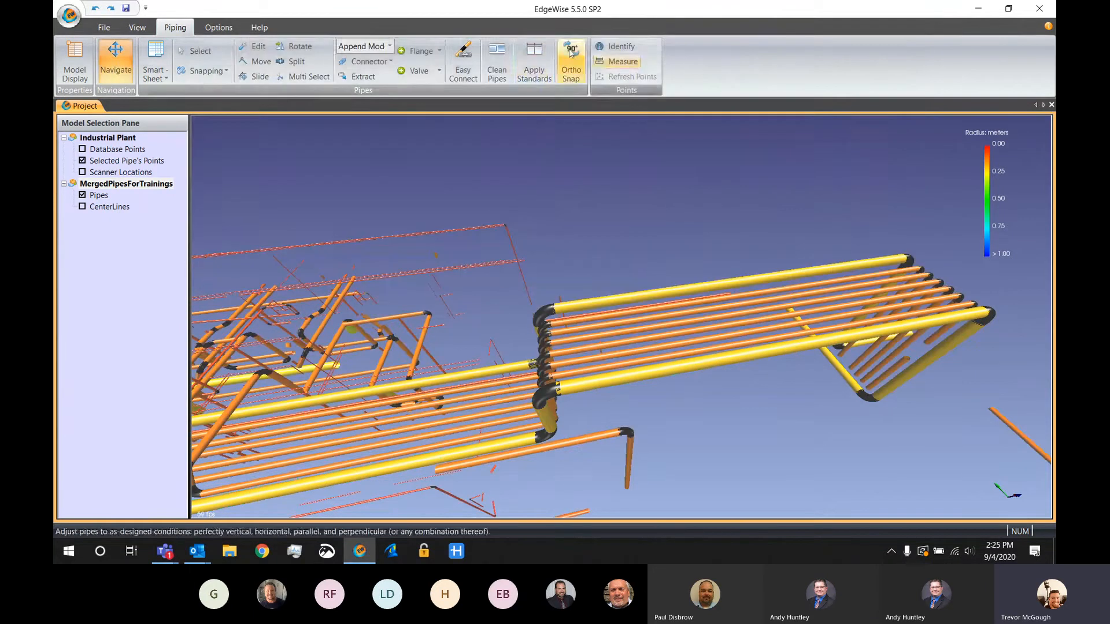
Apply the ASME standard with a 150 psi pressure rating to all unstandardized pipes, continuing without saving a copy of the model
{"action": "left_click", "coordinate": [538, 62]}
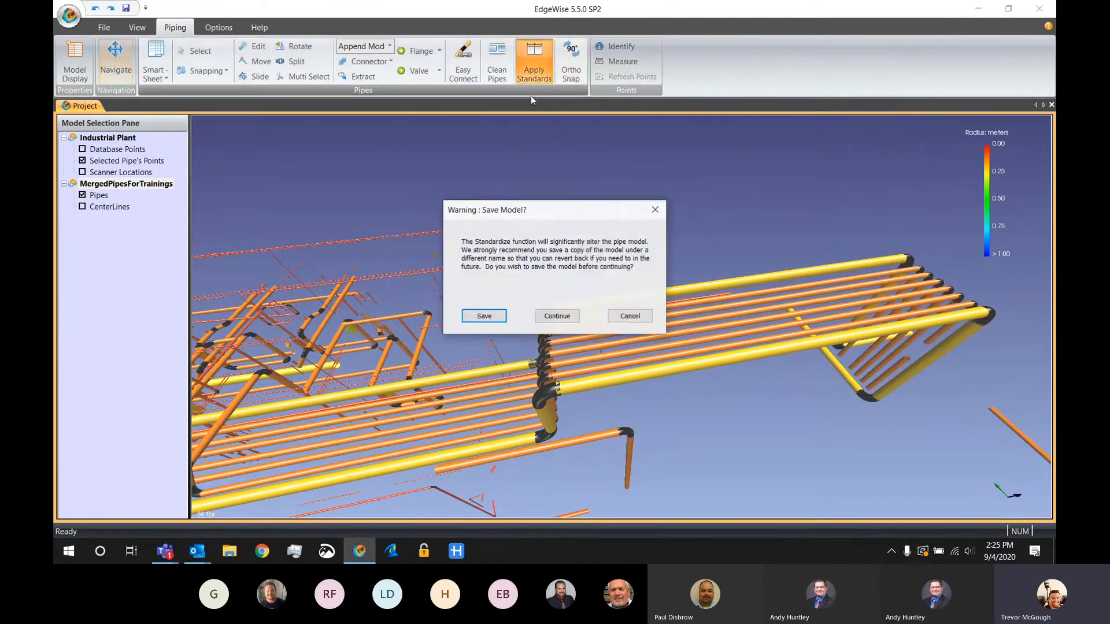
{"action": "left_click", "coordinate": [556, 321]}
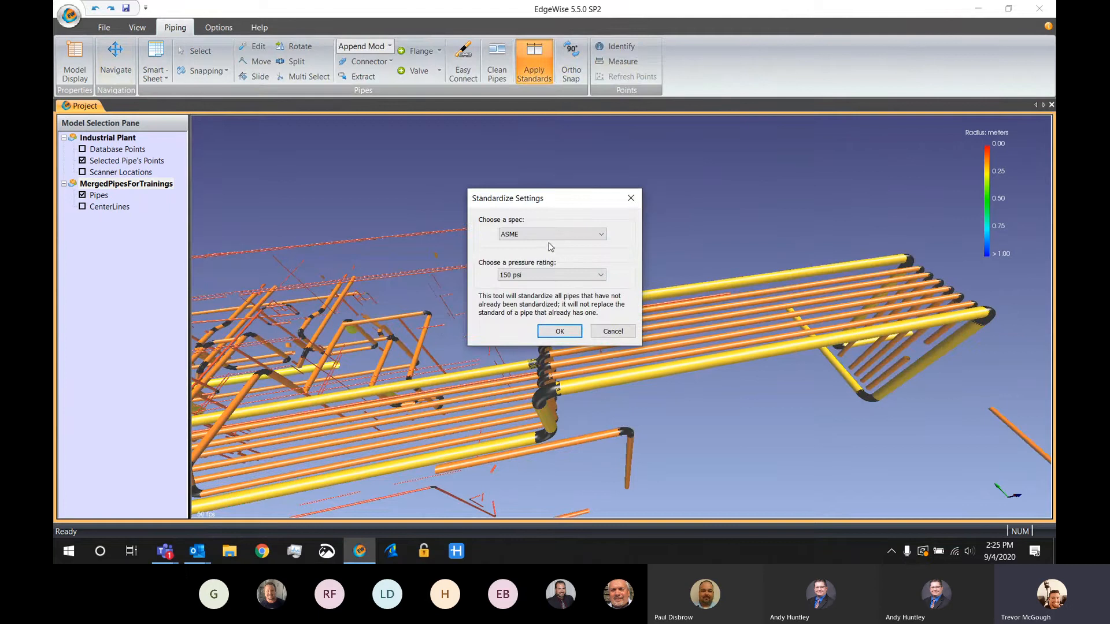
{"action": "left_click", "coordinate": [556, 328]}
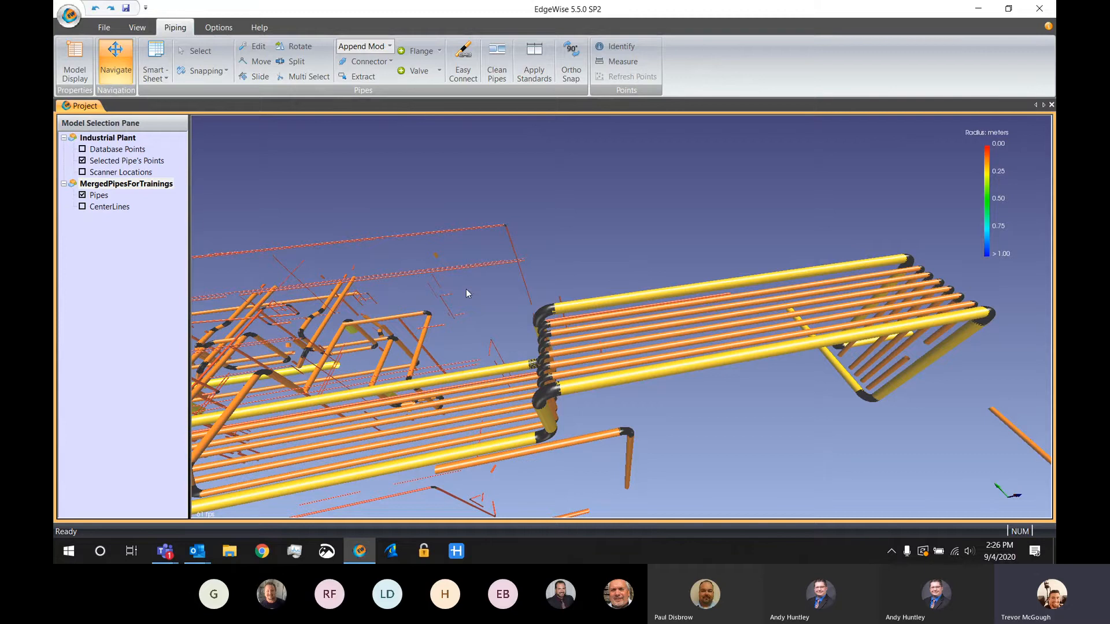
Show the scanner locations and move to a scanner position facing the handwheel valve assembly, with only the modeled pipes displayed
{"action": "left_click_drag", "start_coordinate": [467, 293], "coordinate": [566, 293]}
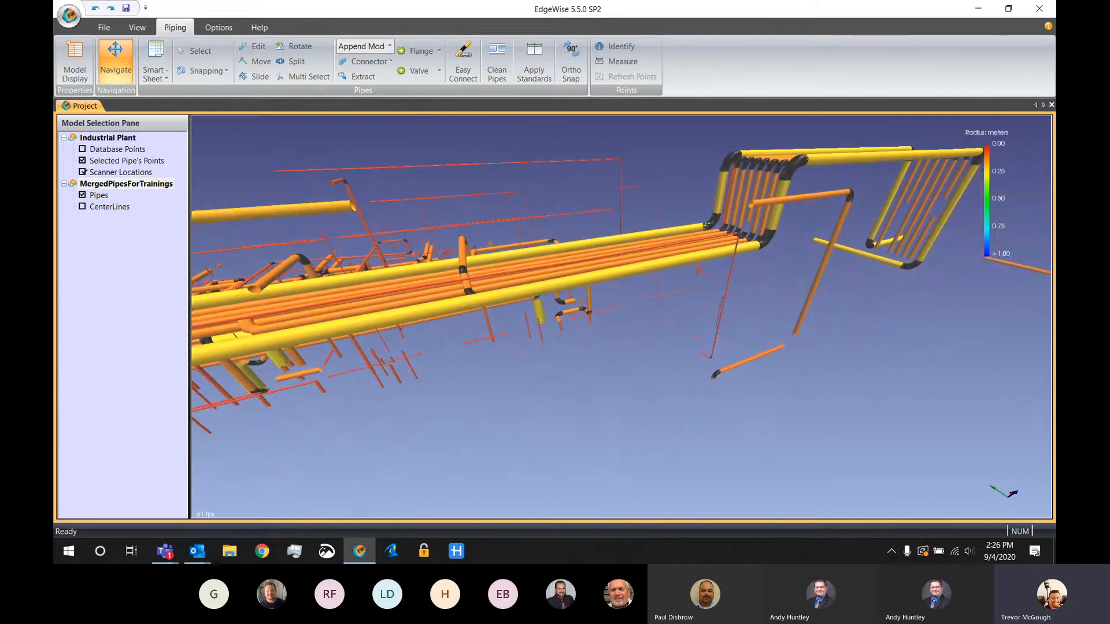
{"action": "left_click", "coordinate": [82, 172]}
{"action": "double_click", "coordinate": [584, 324]}
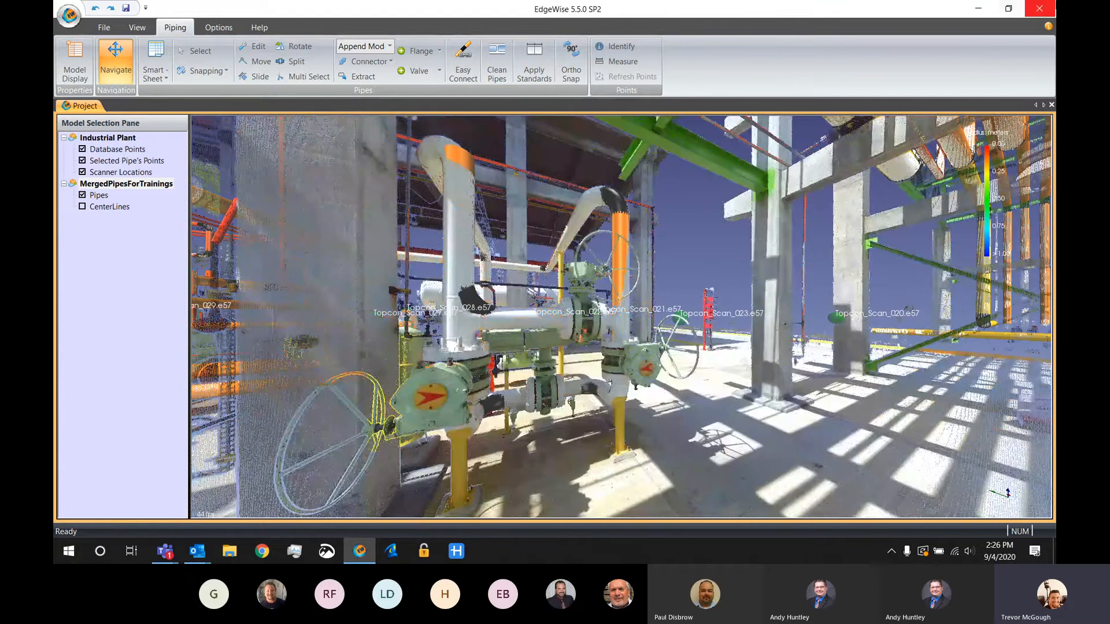
{"action": "left_click_drag", "start_coordinate": [907, 212], "coordinate": [623, 245]}
{"action": "key", "text": "p"}
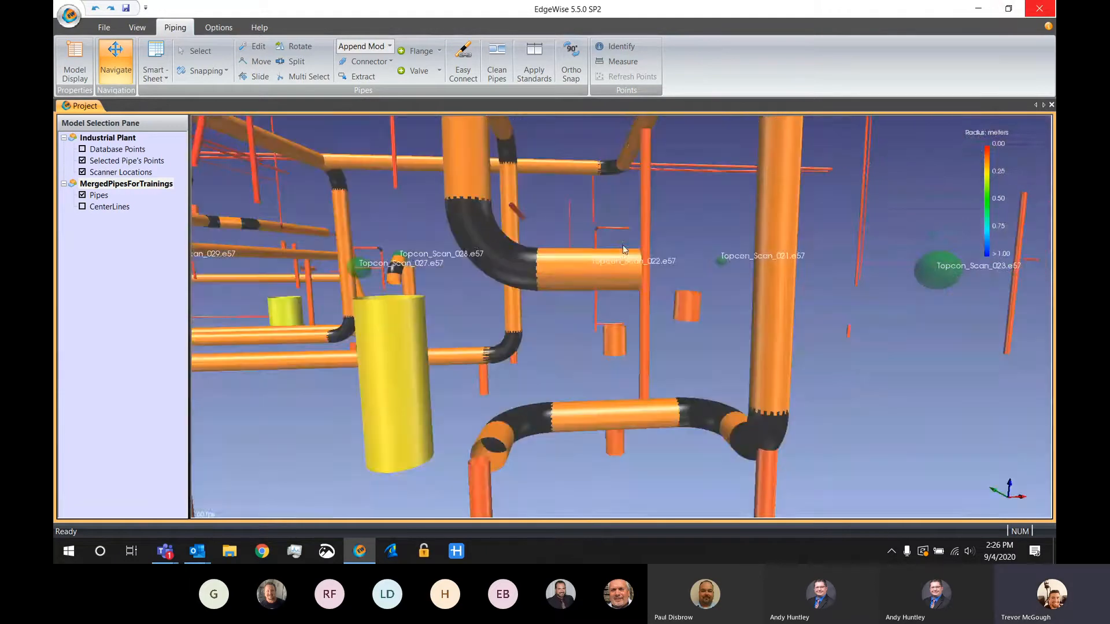
Delete the elbow joining the vertical pipe to the upper horizontal pipe
{"action": "key", "text": "e"}
{"action": "left_click", "coordinate": [487, 249]}
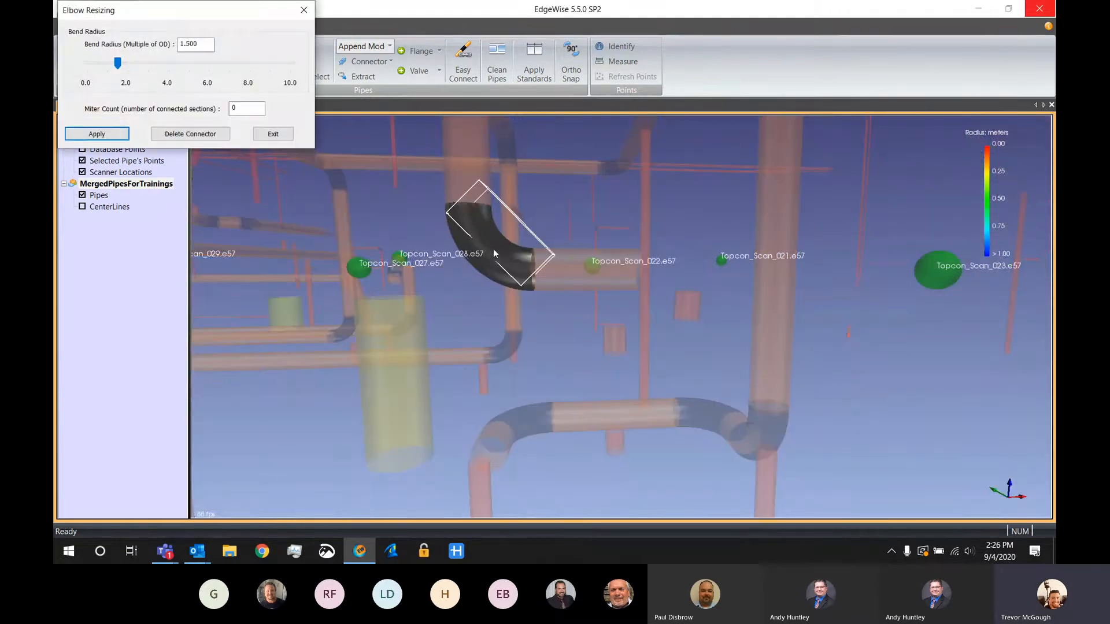
{"action": "key", "text": "Delete"}
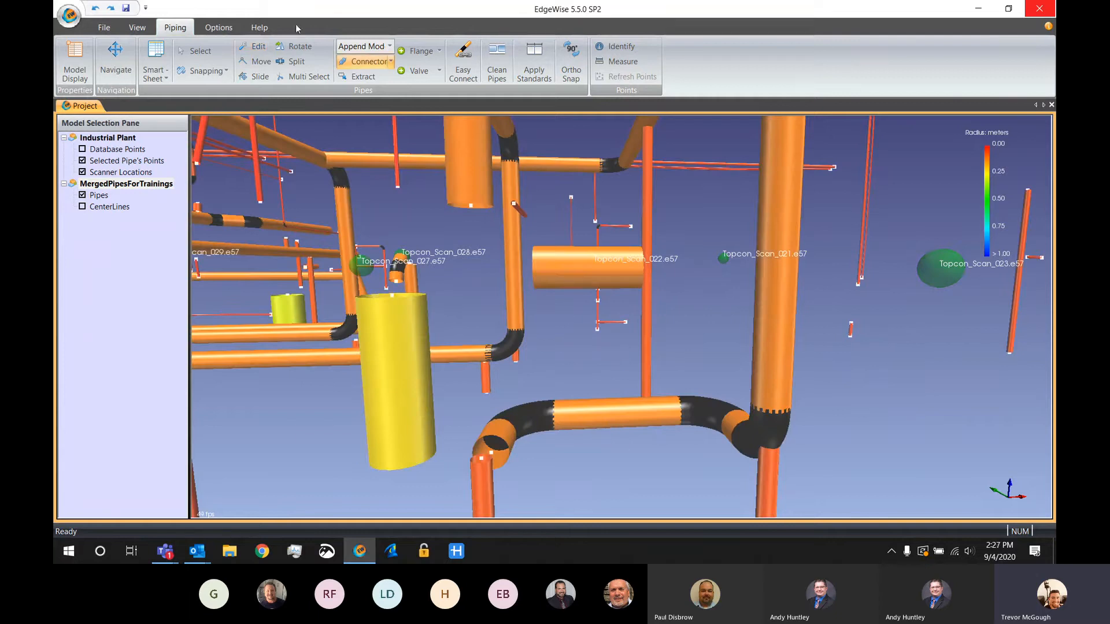
In Insert Mode, connect the cut vertical pipe to the lower crossover and tee the upper horizontal pipe into both vertical pipes
{"action": "left_click", "coordinate": [389, 46]}
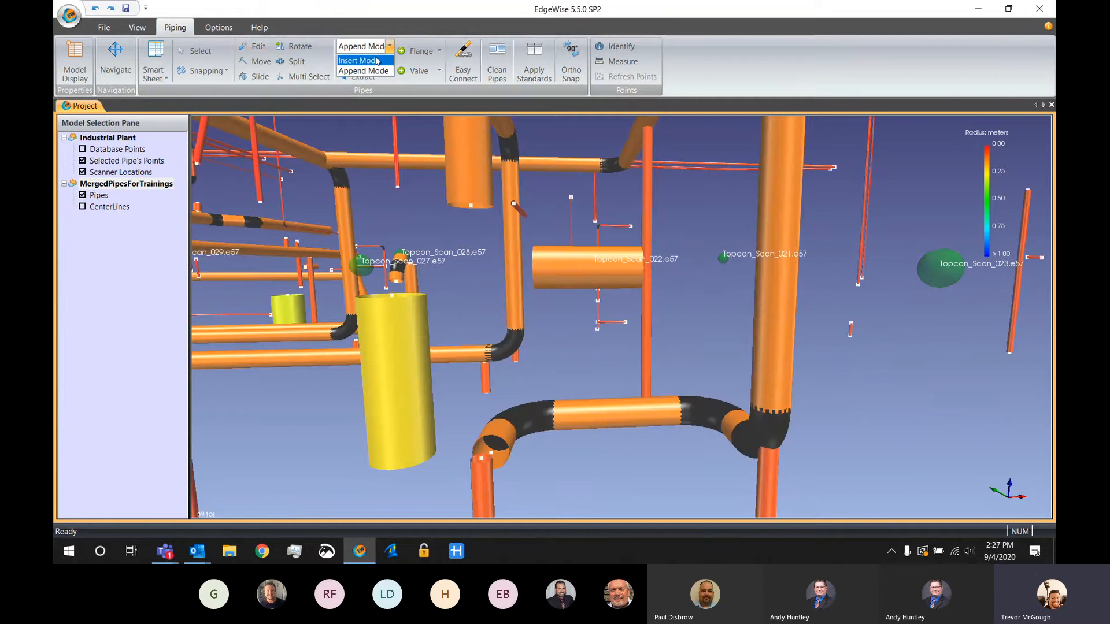
{"action": "left_click", "coordinate": [376, 60]}
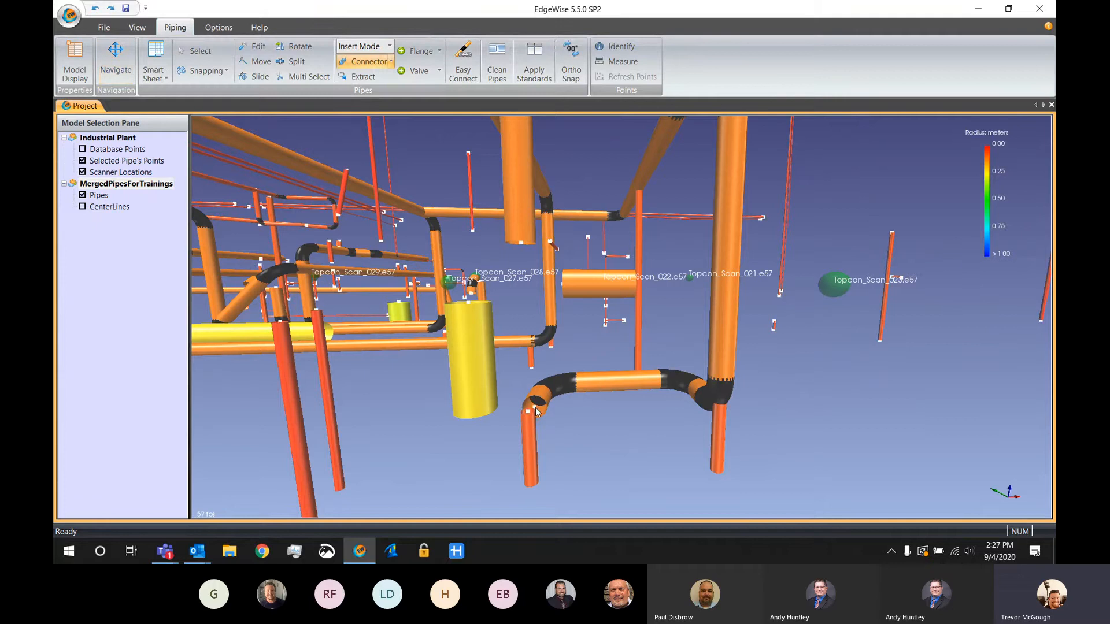
{"action": "left_click", "coordinate": [535, 408]}
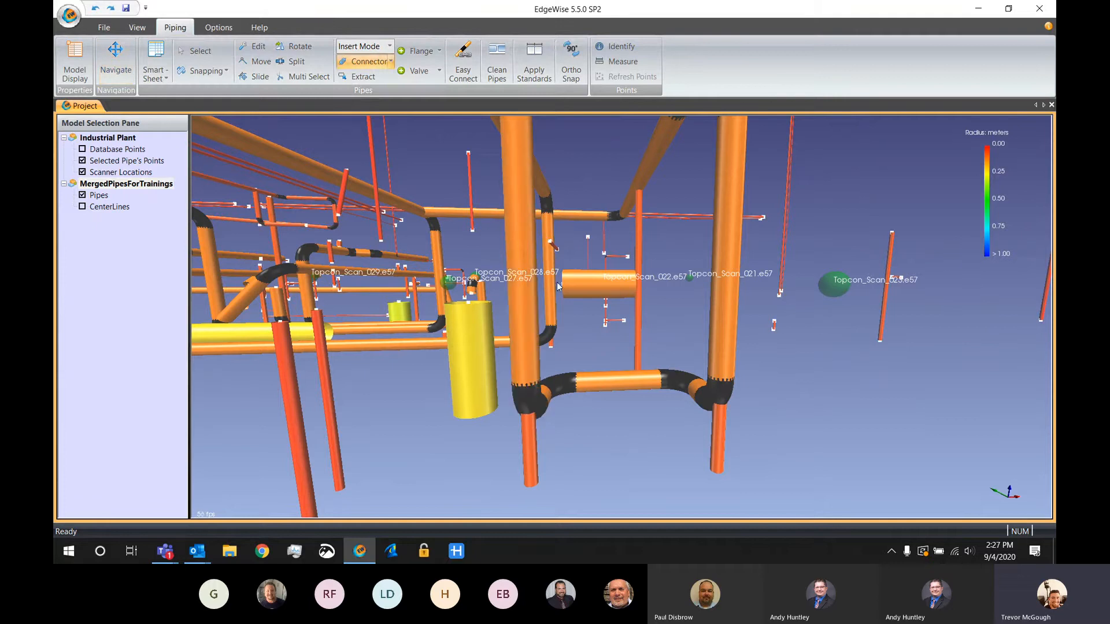
{"action": "left_click", "coordinate": [598, 287]}
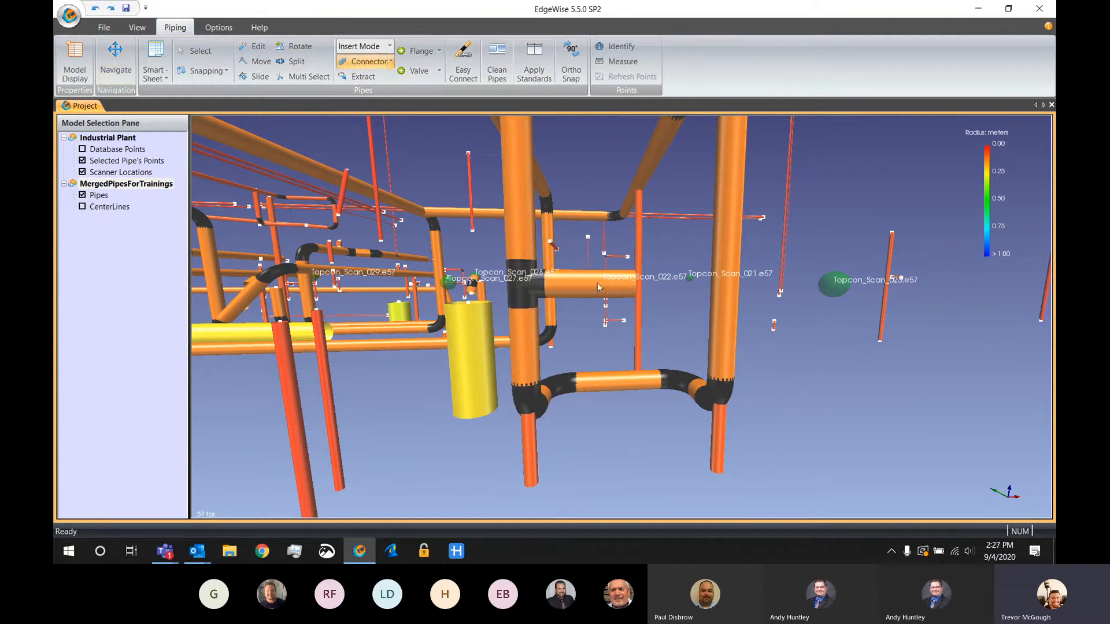
{"action": "left_click", "coordinate": [728, 288]}
{"action": "key", "text": "d"}
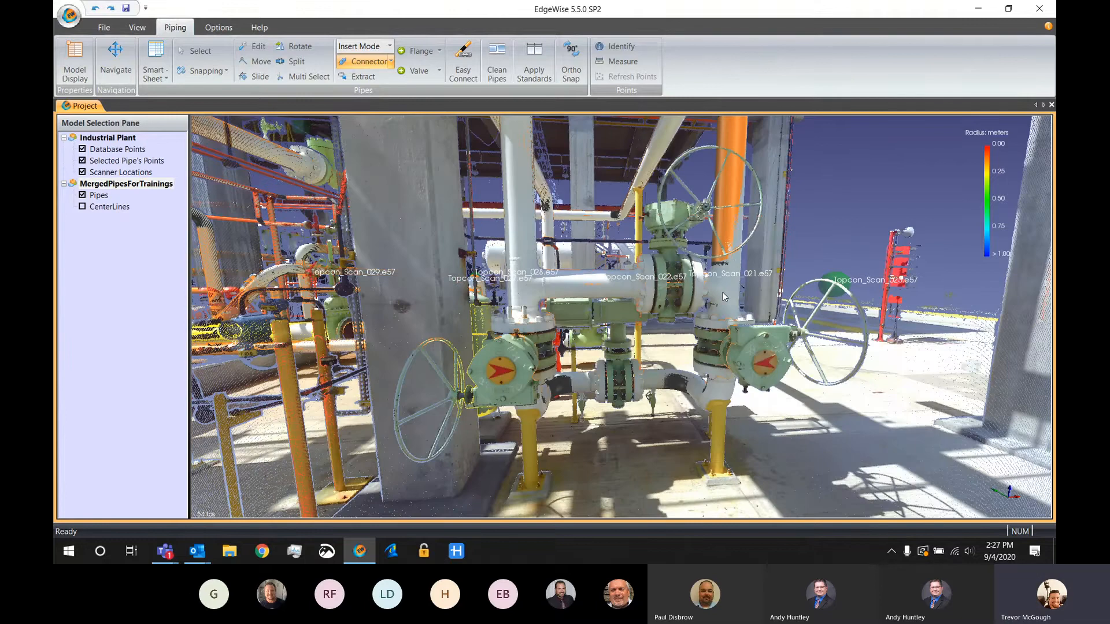
{"action": "key", "text": "d"}
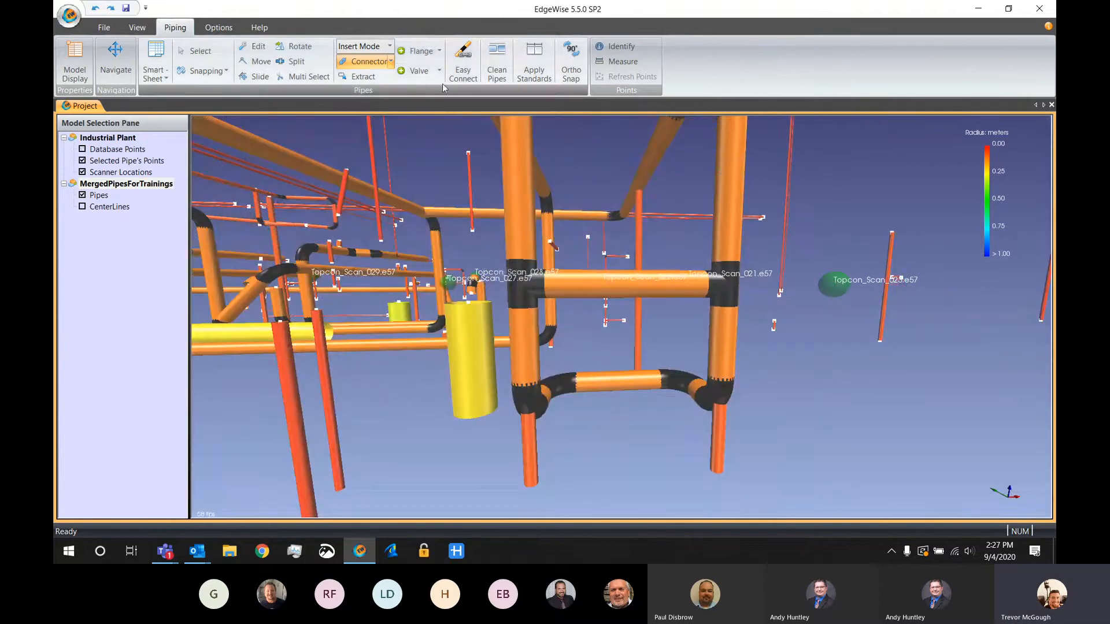
Insert Flanged Gate valves on the upper and lower horizontal pipes at the valve positions shown in the scan
{"action": "left_click", "coordinate": [439, 70]}
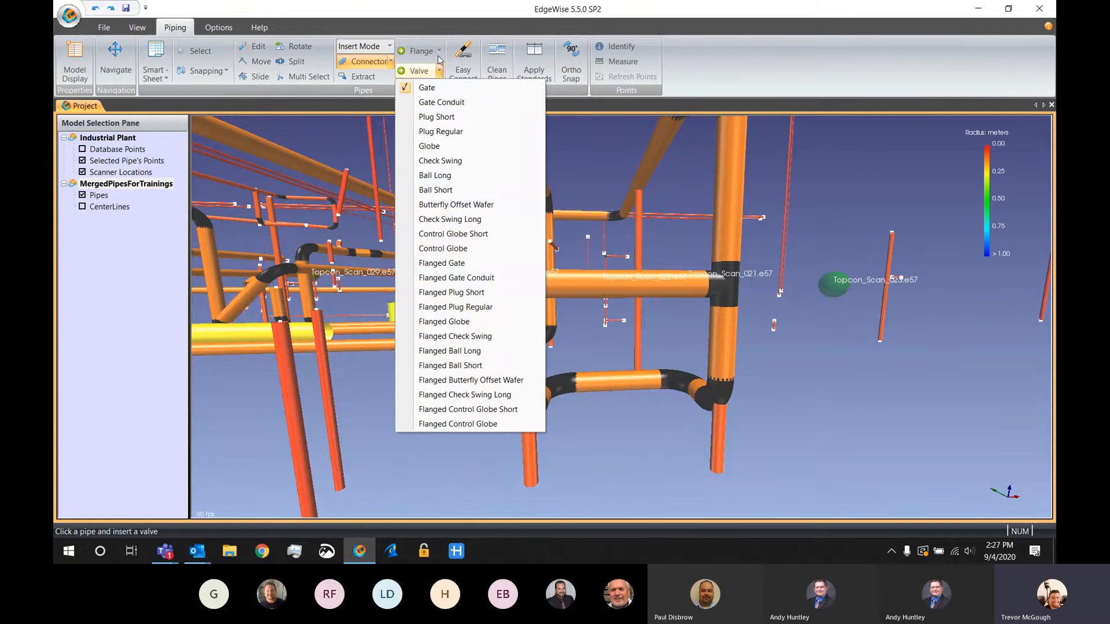
{"action": "left_click", "coordinate": [439, 55]}
{"action": "left_click", "coordinate": [439, 51]}
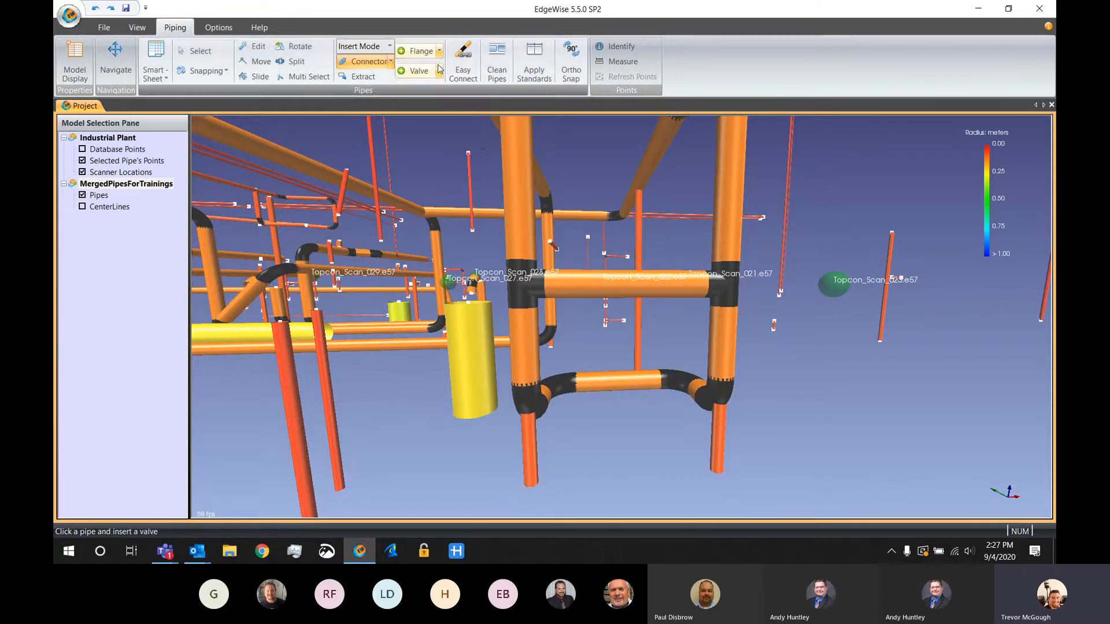
{"action": "left_click", "coordinate": [440, 70]}
{"action": "left_click", "coordinate": [439, 263]}
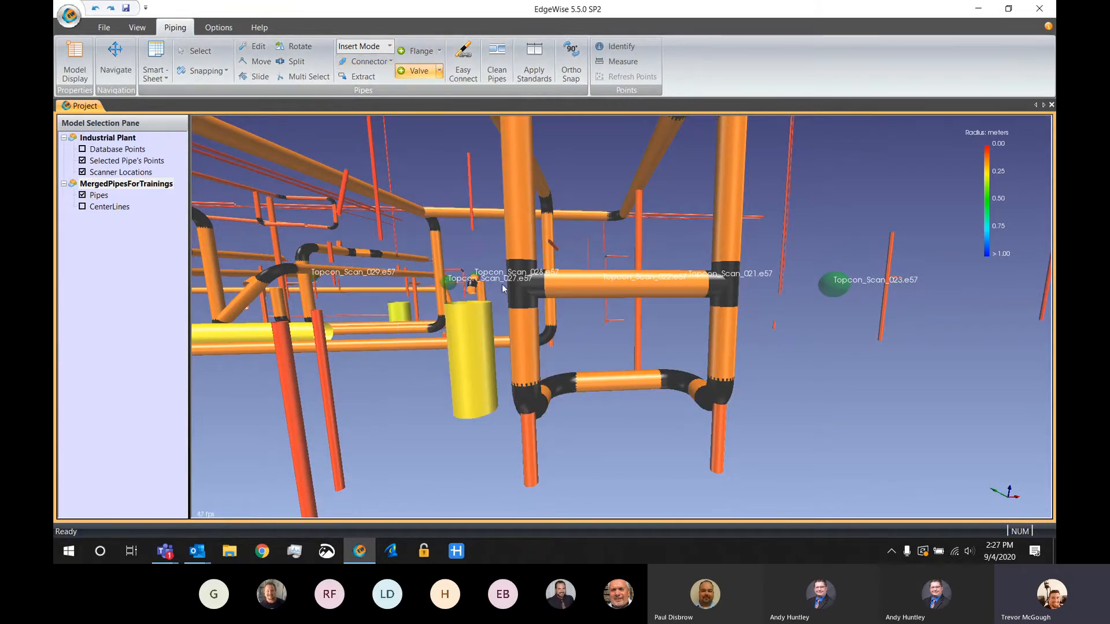
{"action": "key", "text": "d"}
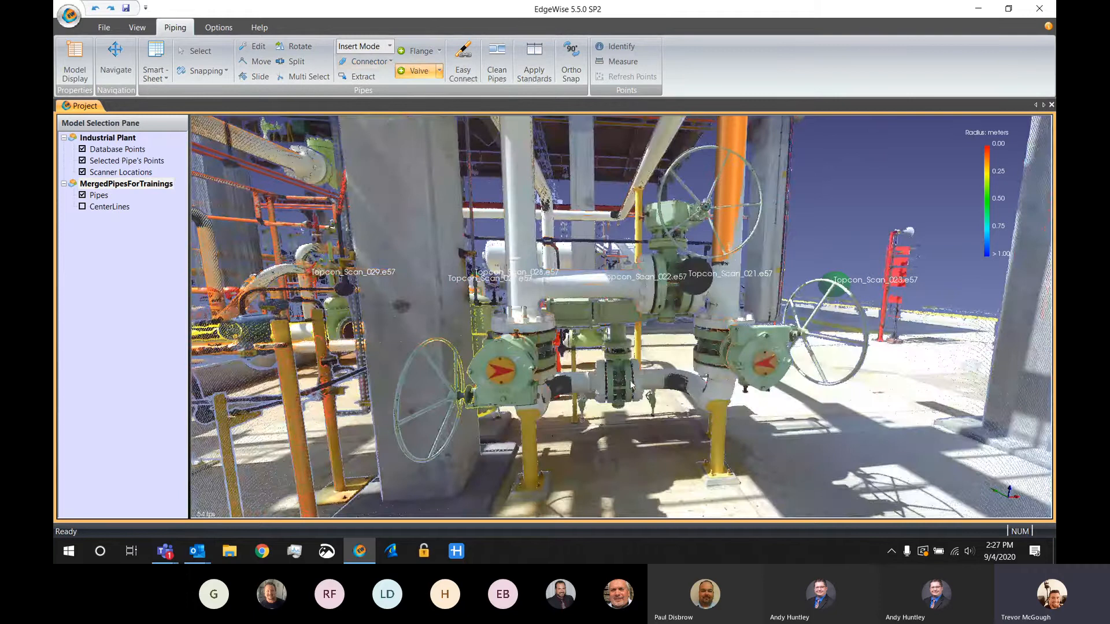
{"action": "left_click", "coordinate": [618, 386]}
{"action": "key", "text": "d"}
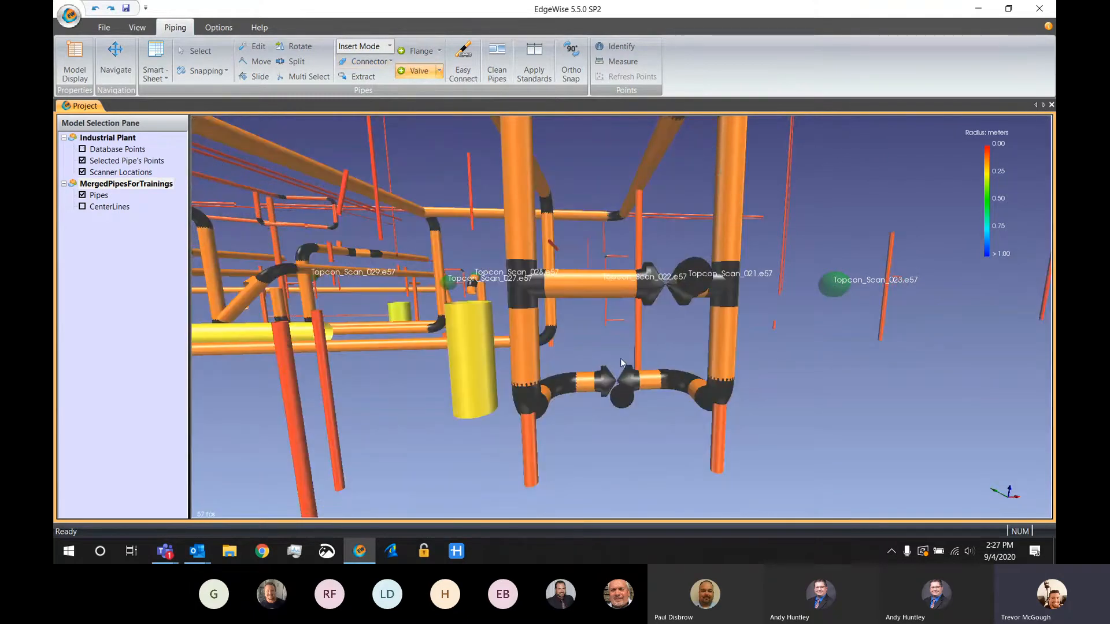
Display the database points over the valve assembly to compare the inserted valves with the scan
{"action": "left_click", "coordinate": [296, 46]}
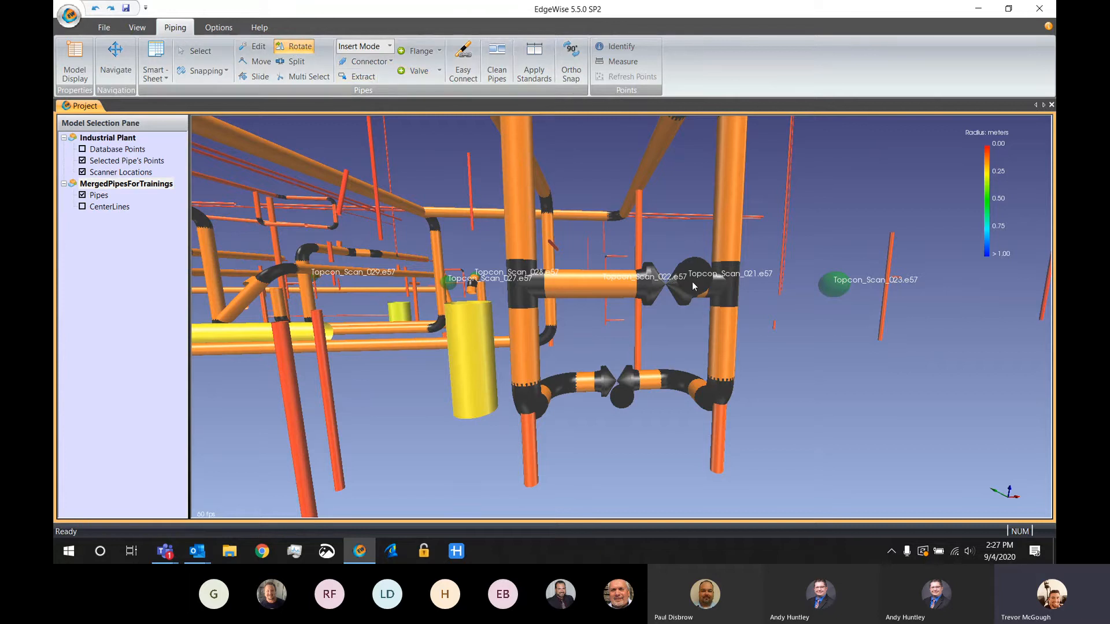
{"action": "key", "text": "d"}
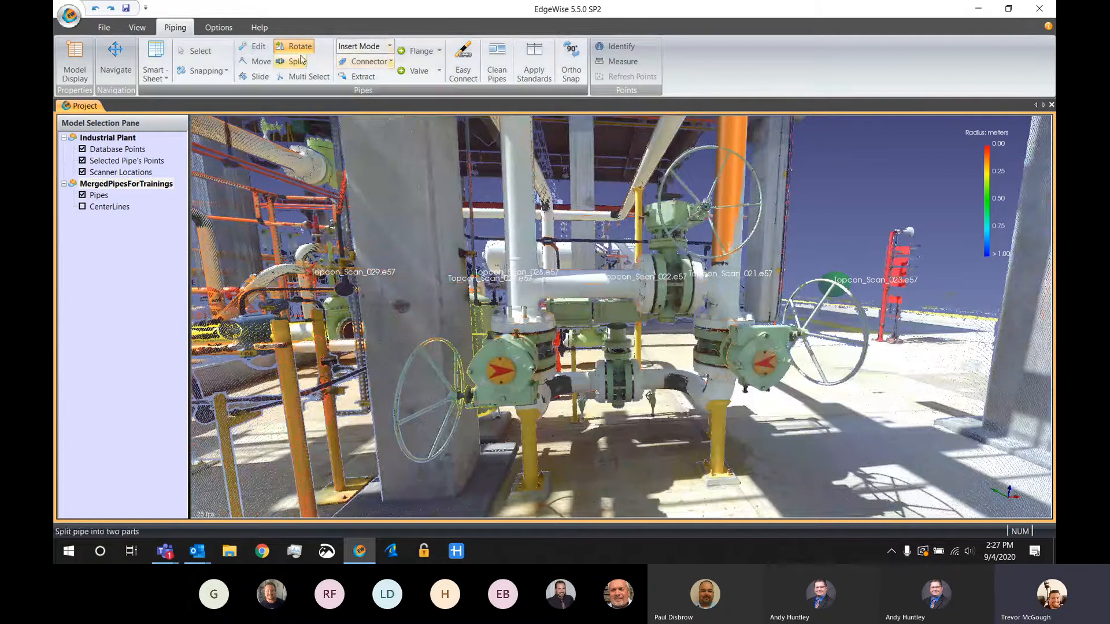
{"action": "left_click", "coordinate": [258, 77]}
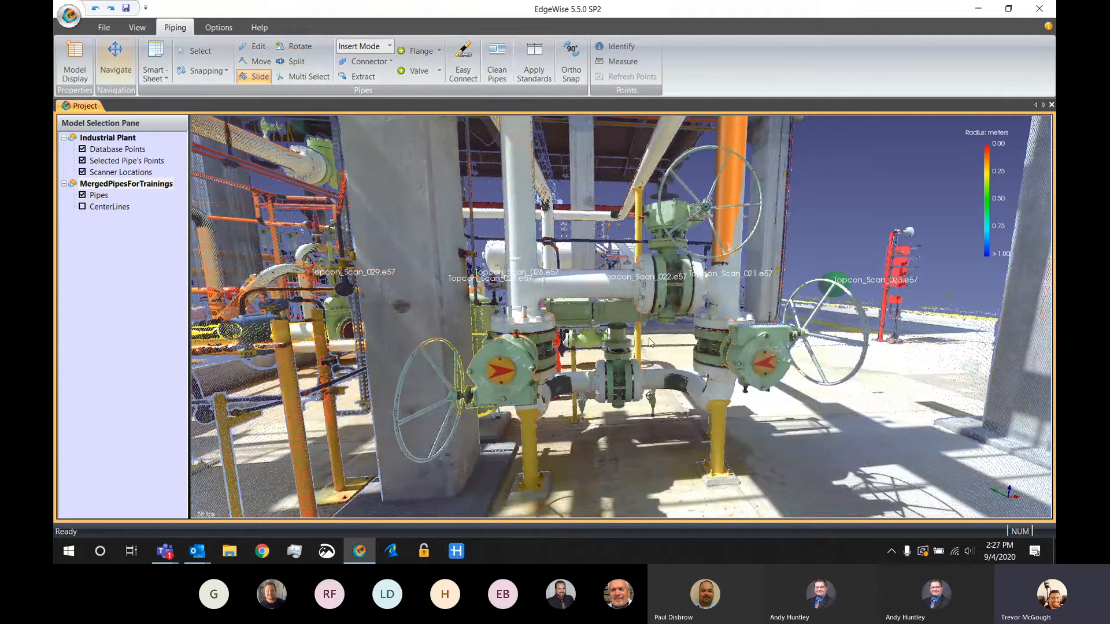
{"action": "key", "text": "Escape"}
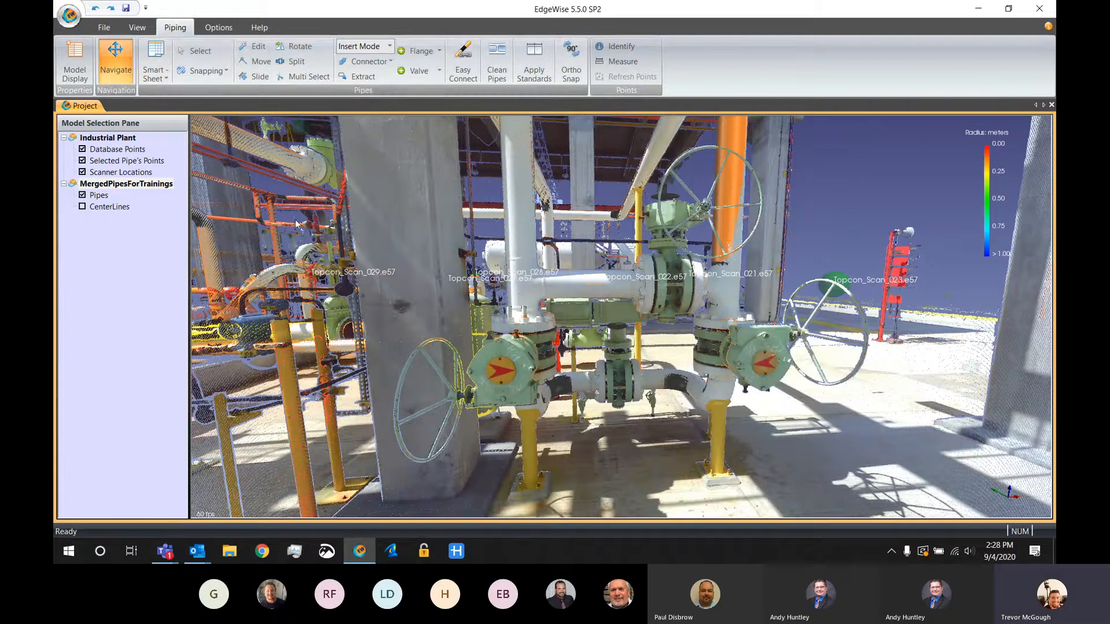
Hide the scanner locations and database points, activate the MergedPipesForTrainings model, and leave the scanner position for an overview of the pipes
{"action": "left_click", "coordinate": [82, 171]}
{"action": "left_click", "coordinate": [126, 184]}
{"action": "left_click", "coordinate": [137, 27]}
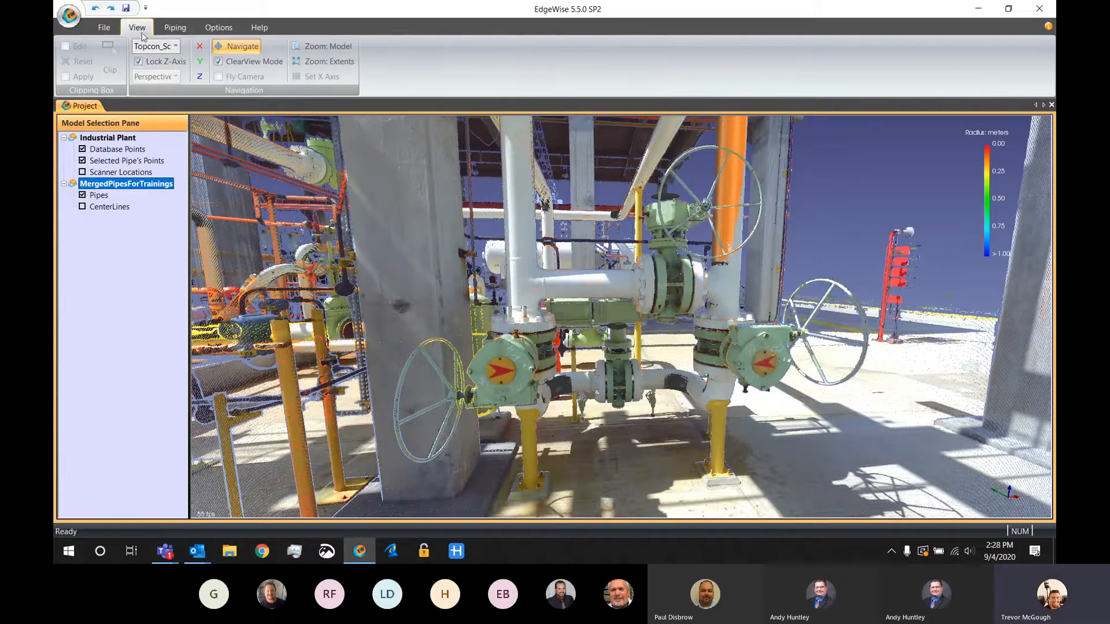
{"action": "left_click", "coordinate": [227, 66]}
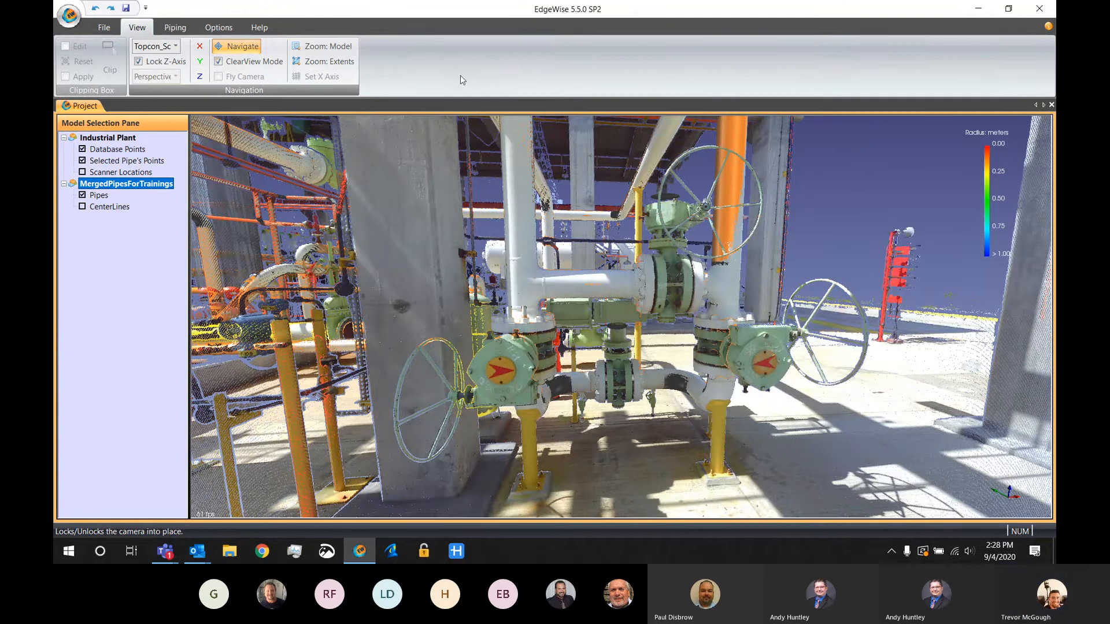
{"action": "scroll", "coordinate": [701, 264], "scroll_direction": "down", "scroll_amount": 5}
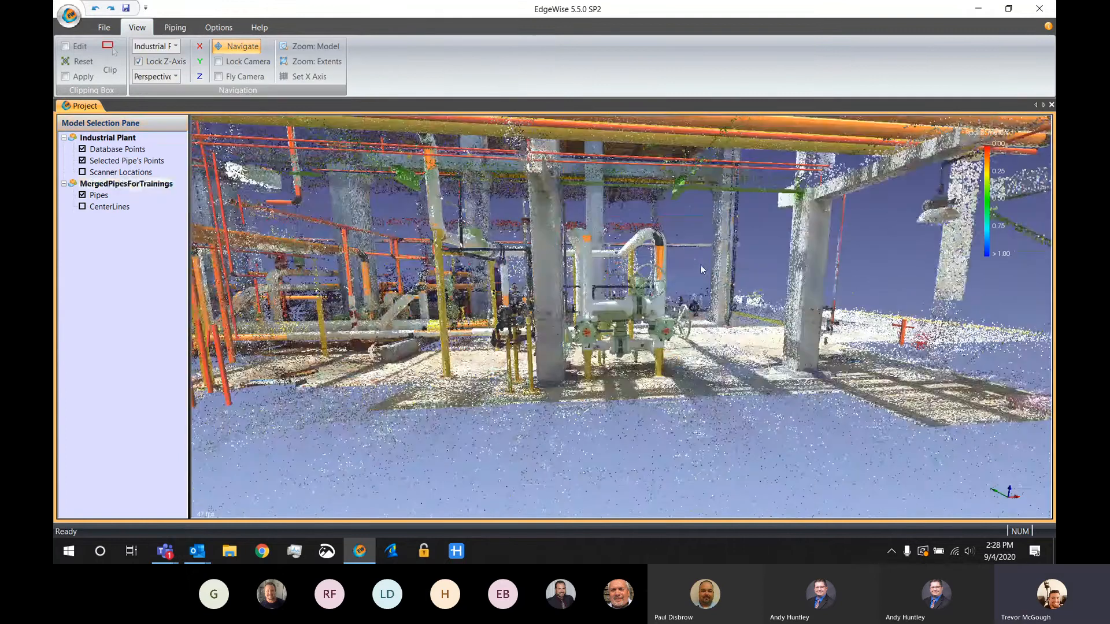
{"action": "scroll", "coordinate": [701, 265], "scroll_direction": "down", "scroll_amount": 5}
{"action": "key", "text": "d"}
{"action": "mouse_move", "coordinate": [686, 337]}
{"action": "left_mouse_down"}
{"action": "mouse_move", "coordinate": [709, 321]}
{"action": "mouse_move", "coordinate": [666, 321]}
{"action": "mouse_move", "coordinate": [682, 321]}
{"action": "left_mouse_up"}
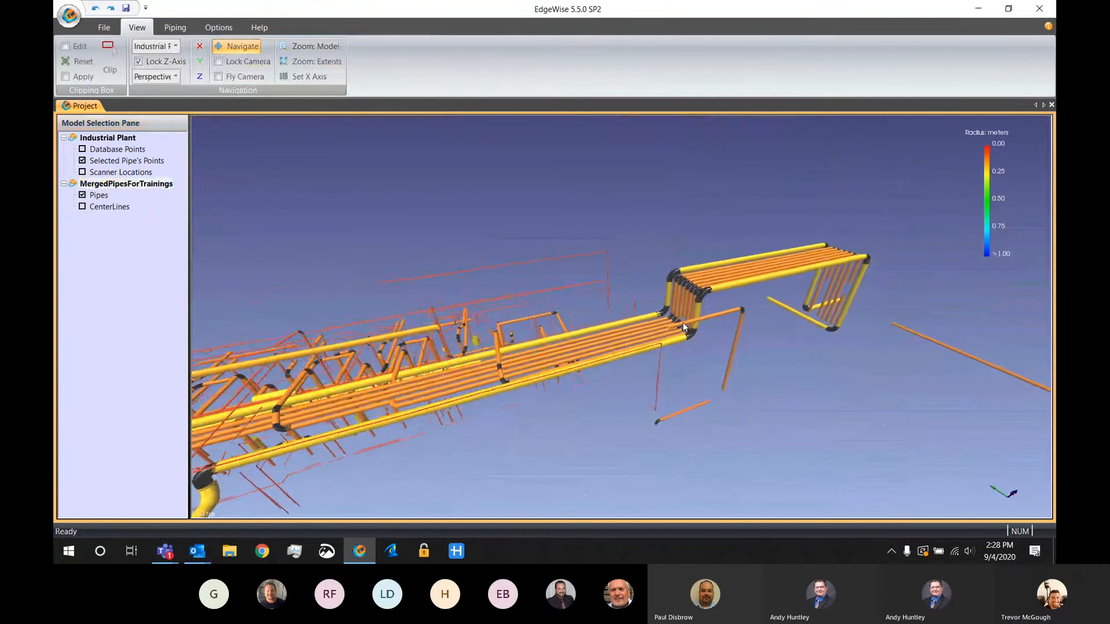
Open Chain Info for the outer 16" pipe run on the rack and check its Revit Family options
{"action": "left_click", "coordinate": [175, 27]}
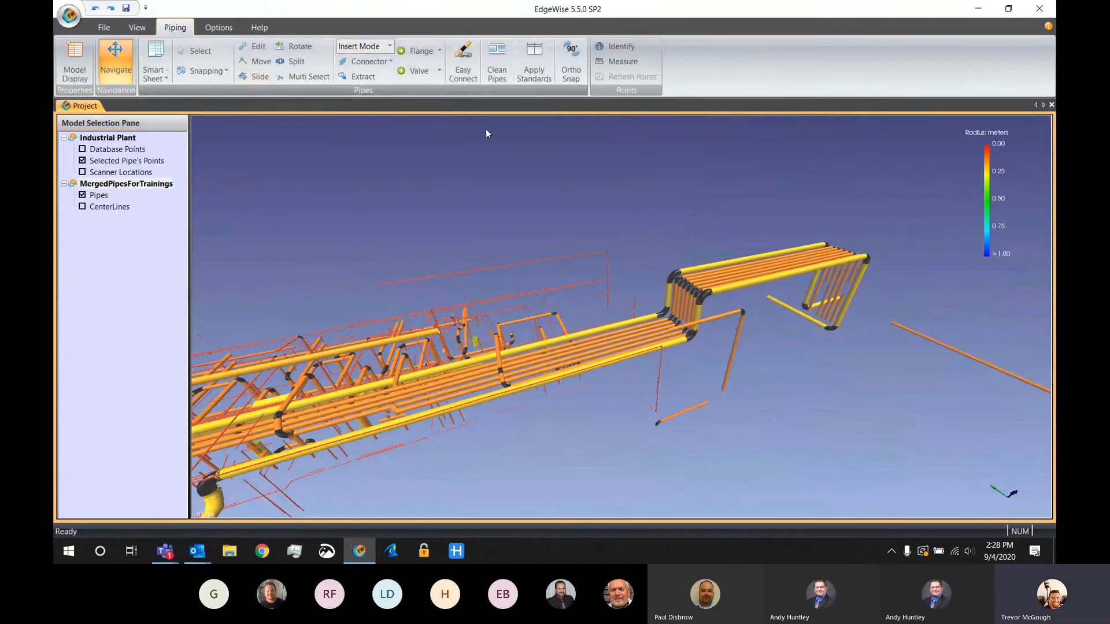
{"action": "left_click", "coordinate": [155, 74]}
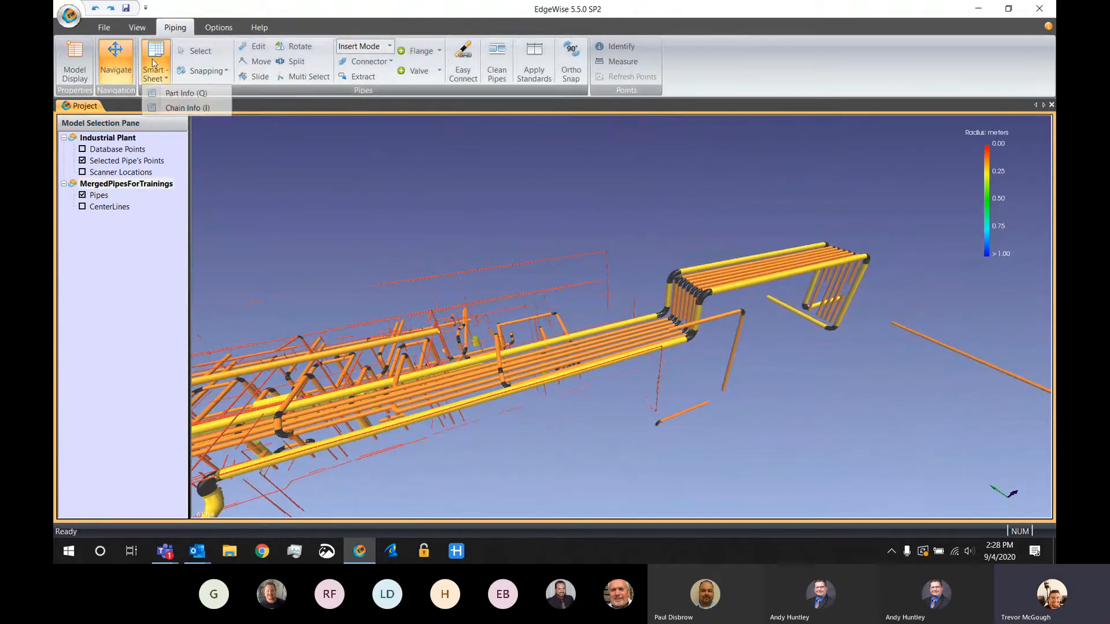
{"action": "left_click", "coordinate": [185, 109]}
{"action": "left_click", "coordinate": [674, 320]}
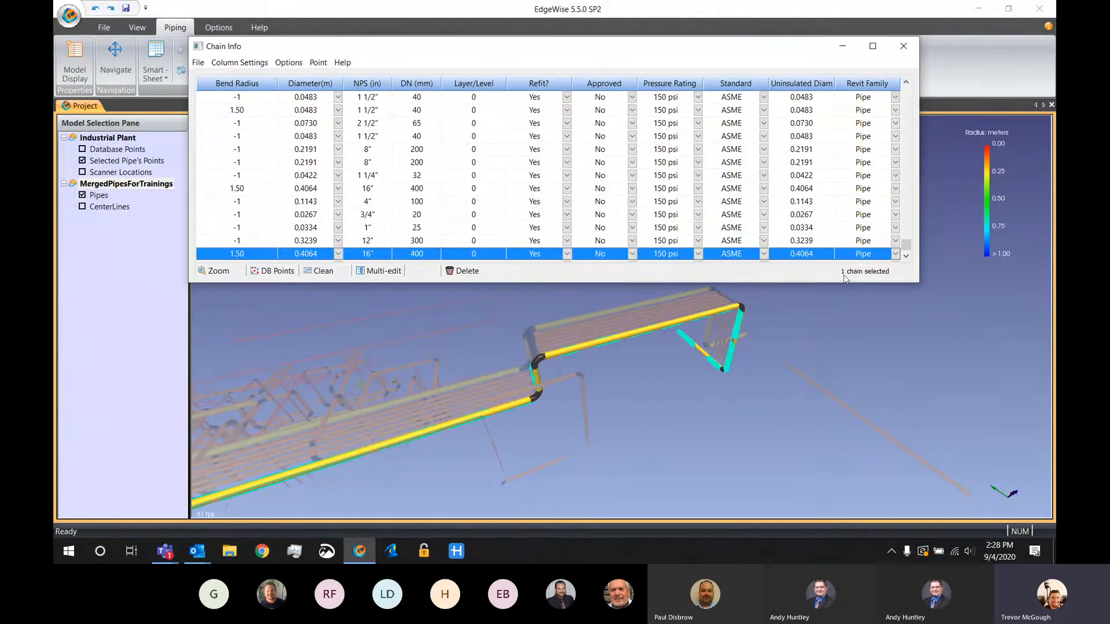
{"action": "left_click", "coordinate": [895, 255]}
{"action": "left_click", "coordinate": [895, 255]}
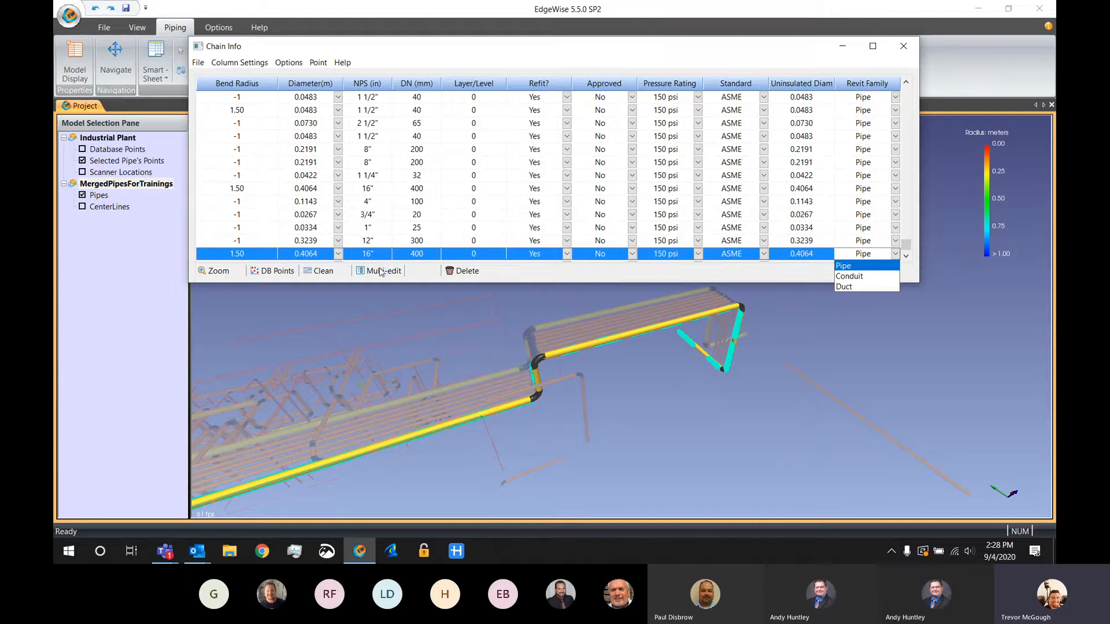
Sort the pipe runs by descending diameter and select all runs of 0.0483 m and smaller
{"action": "left_click", "coordinate": [307, 86]}
{"action": "left_click", "coordinate": [307, 85]}
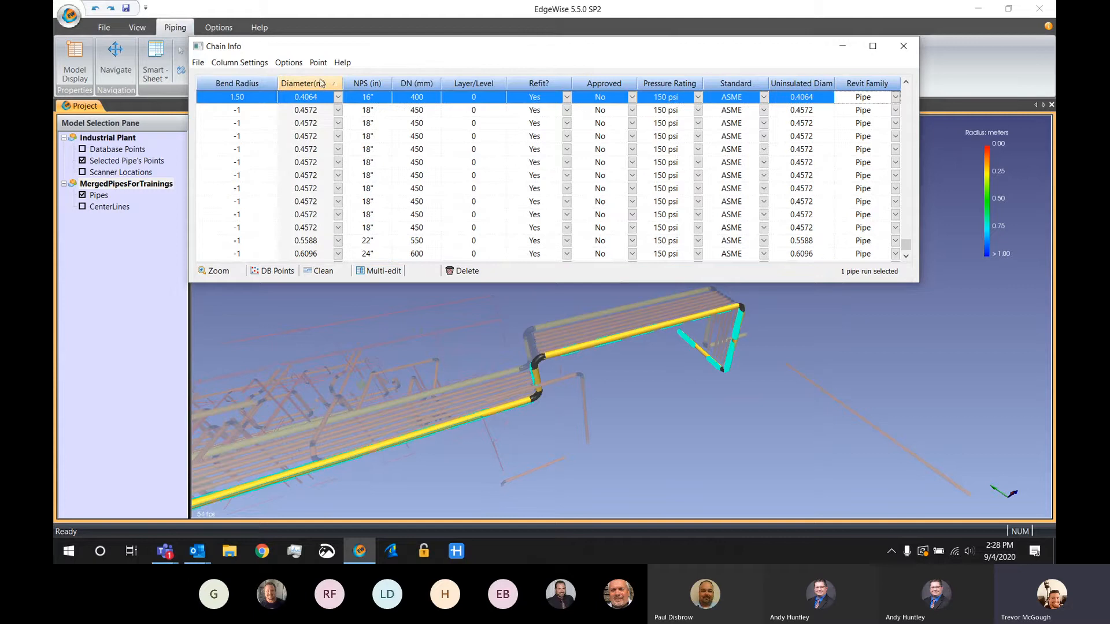
{"action": "left_click", "coordinate": [318, 86]}
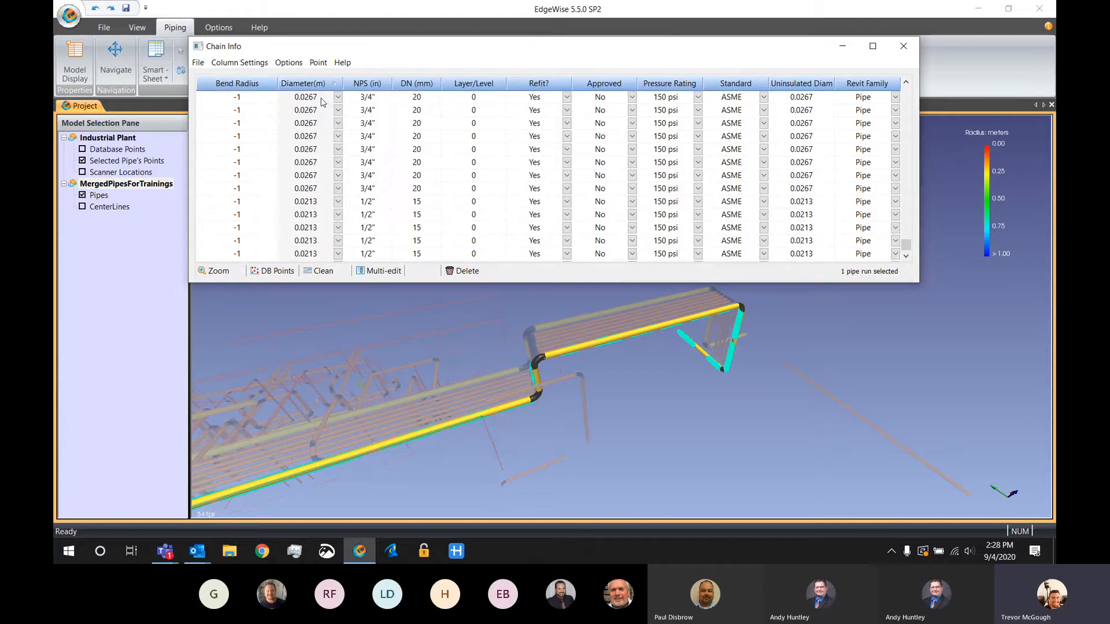
{"action": "left_click", "coordinate": [320, 97]}
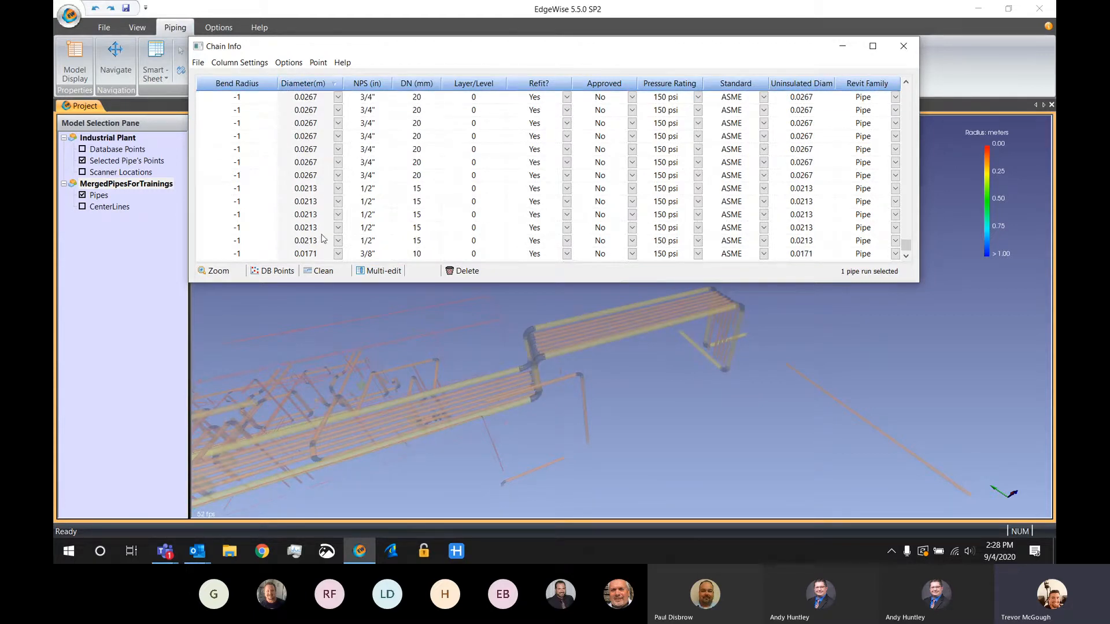
{"action": "left_click", "coordinate": [312, 258]}
{"action": "left_click_drag", "start_coordinate": [905, 246], "coordinate": [905, 187]}
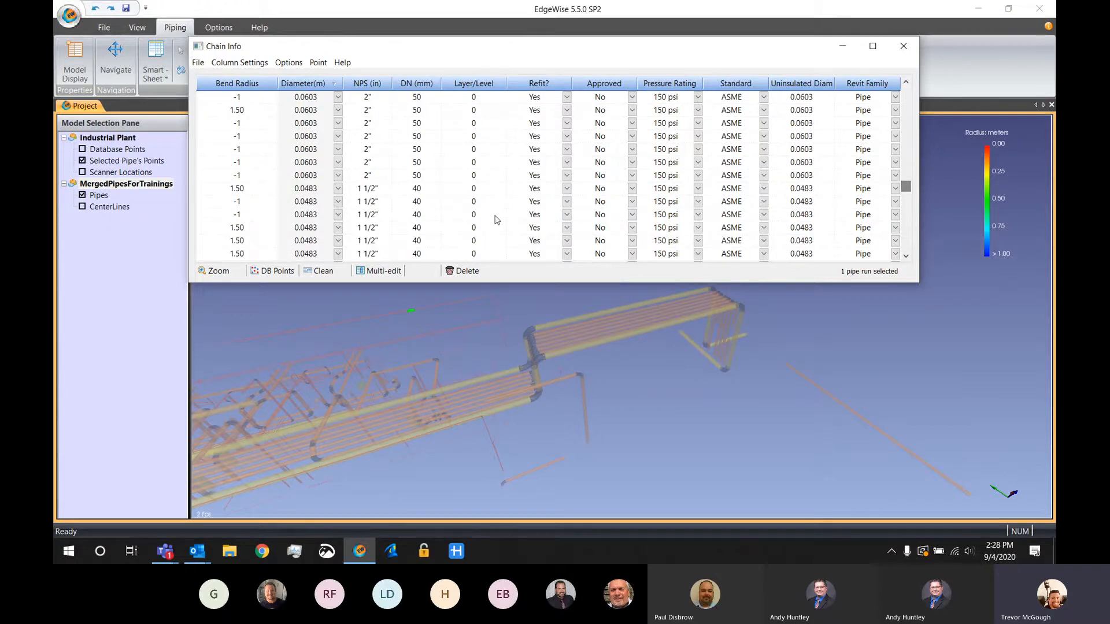
{"action": "left_click", "coordinate": [319, 191], "text": "shift"}
{"action": "left_click_drag", "start_coordinate": [342, 357], "coordinate": [408, 275]}
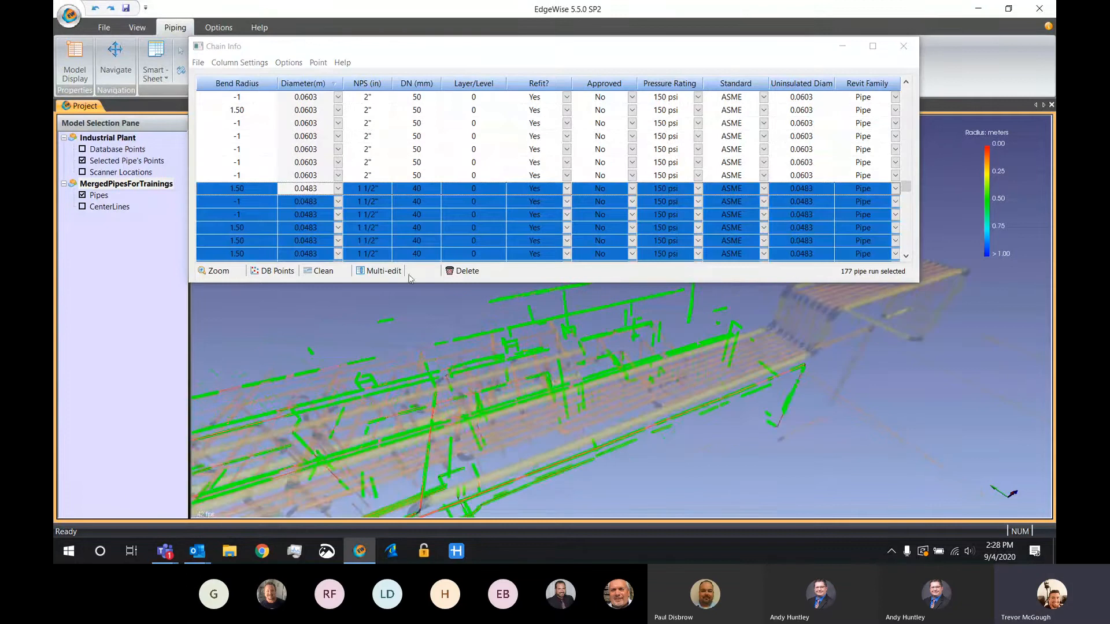
Set the Revit Family of all selected pipe runs to Conduit with Multi-edit
{"action": "left_click", "coordinate": [379, 270]}
{"action": "left_click", "coordinate": [578, 151]}
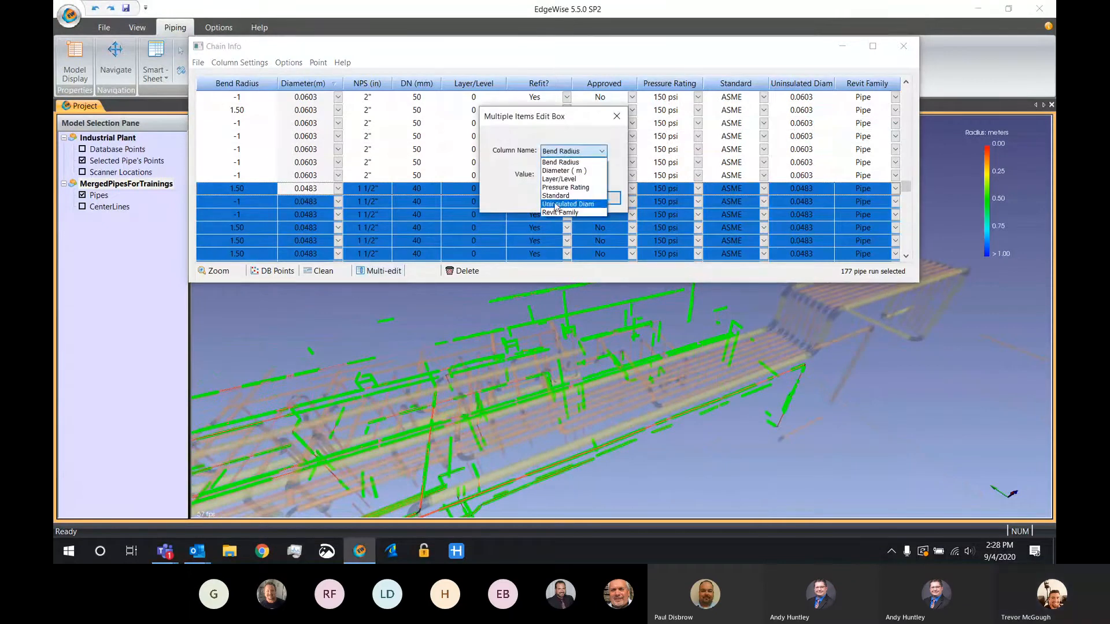
{"action": "left_click", "coordinate": [560, 212]}
{"action": "left_click", "coordinate": [572, 175]}
{"action": "left_click", "coordinate": [572, 198]}
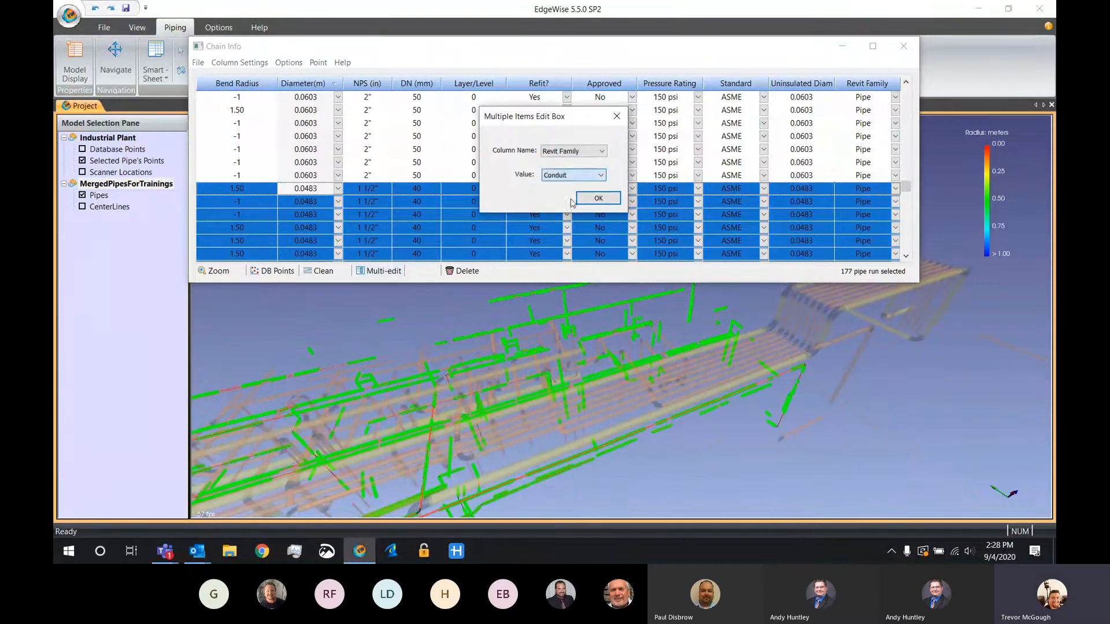
{"action": "left_click", "coordinate": [597, 199]}
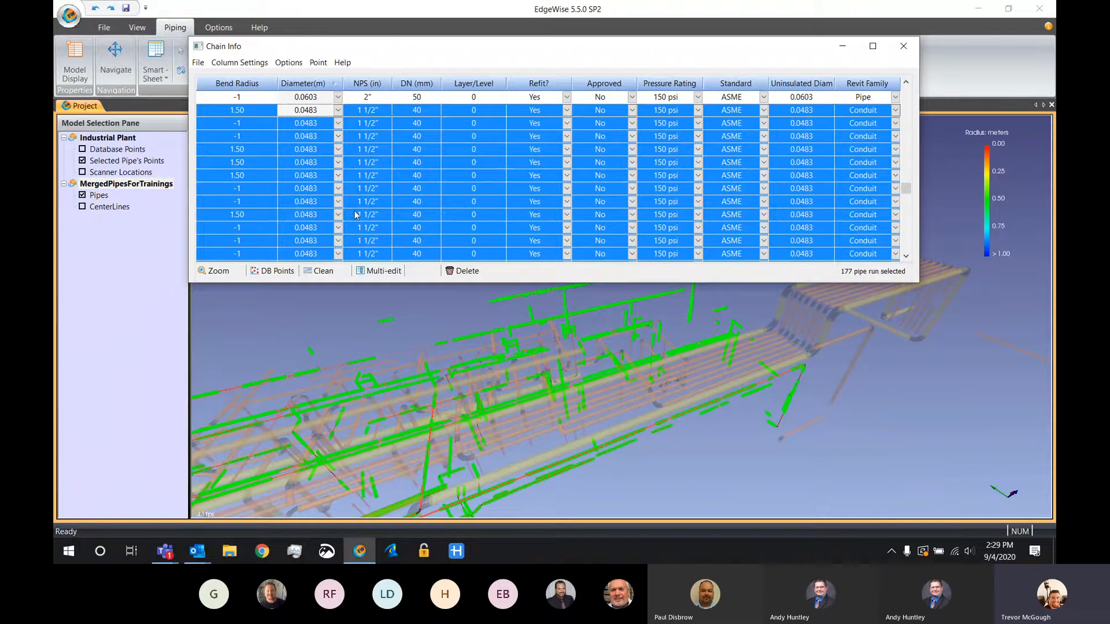
Set the Layer/Level of all selected runs to "Conduit Layer" with Multi-edit, and close Chain Info
{"action": "left_click", "coordinate": [380, 270]}
{"action": "left_click", "coordinate": [555, 152]}
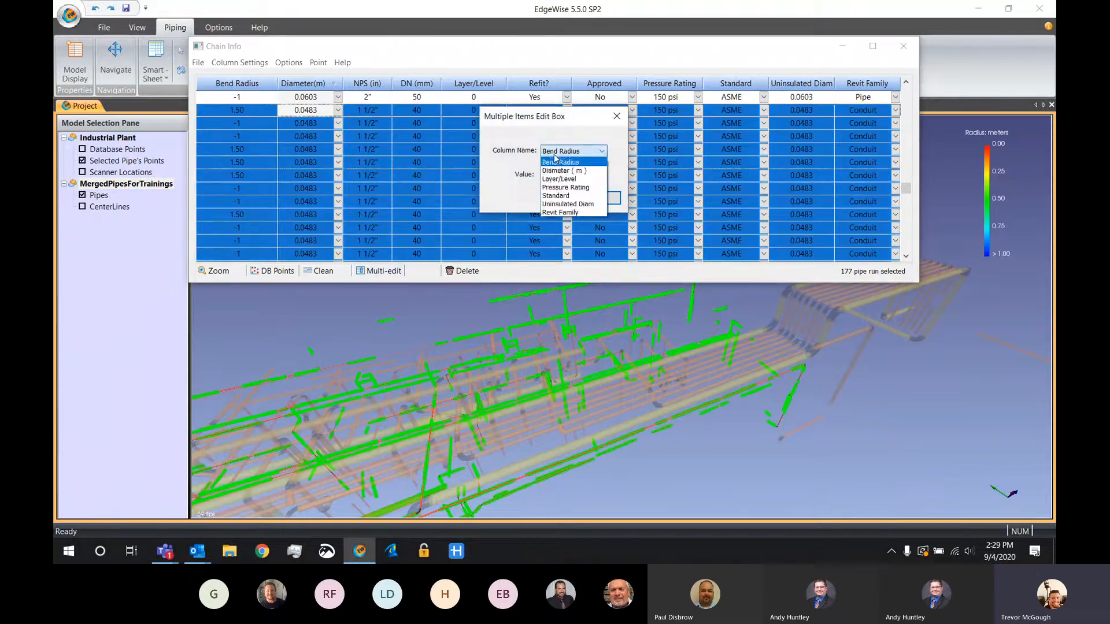
{"action": "left_click", "coordinate": [559, 178]}
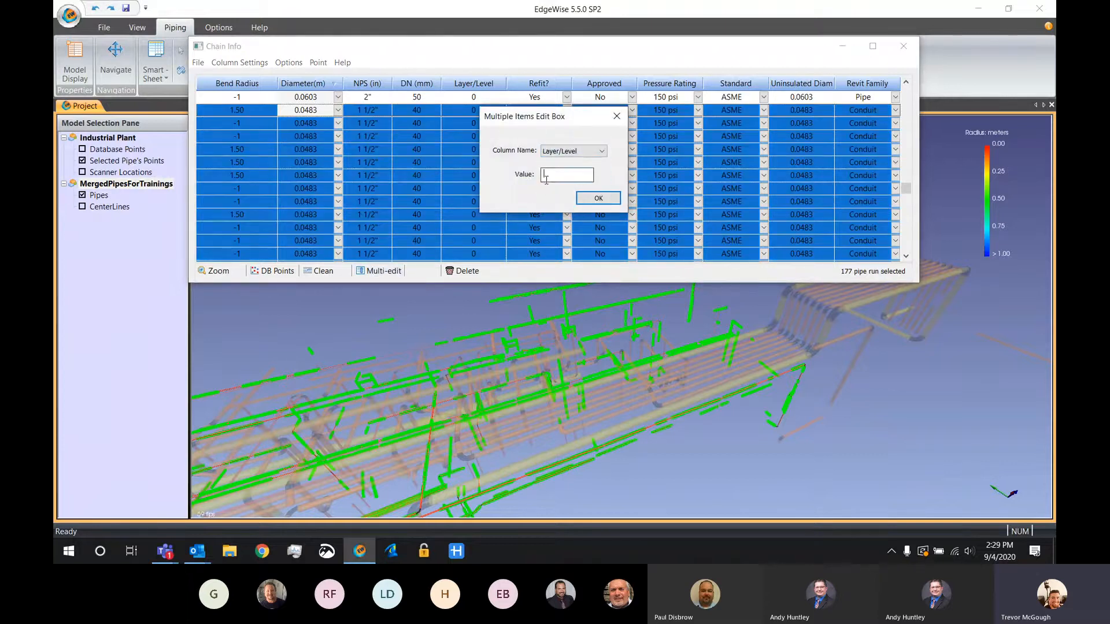
{"action": "type", "text": "Conduit Layer"}
{"action": "left_click", "coordinate": [598, 197]}
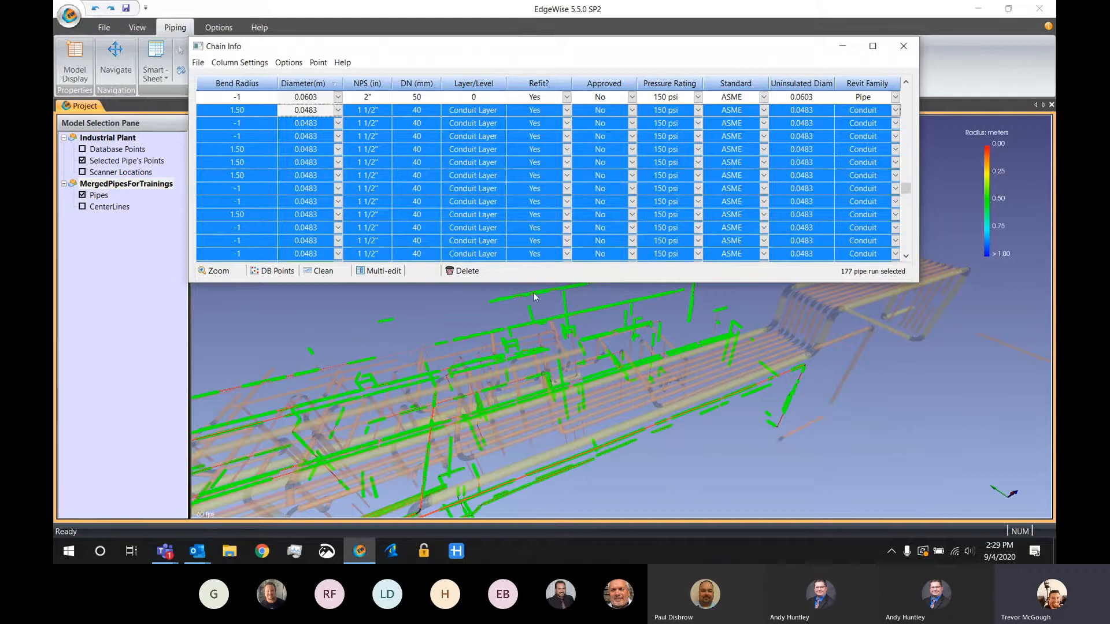
{"action": "scroll", "coordinate": [567, 190], "scroll_direction": "down", "scroll_amount": 1}
{"action": "scroll", "coordinate": [567, 190], "scroll_direction": "down", "scroll_amount": 3}
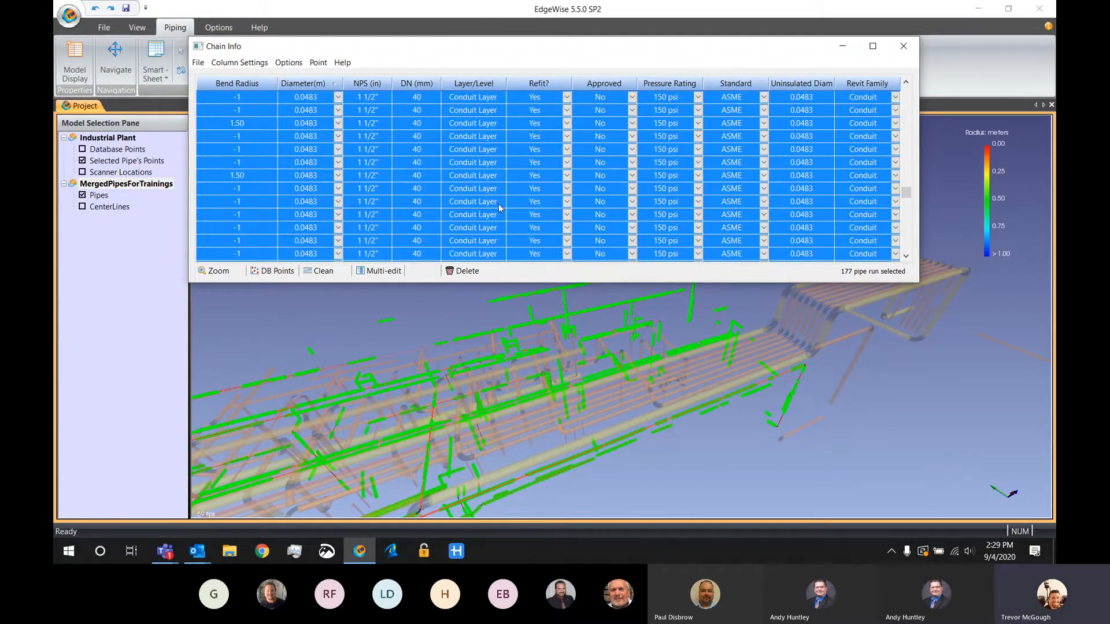
{"action": "left_click", "coordinate": [899, 49]}
Split the pipes by layer into separate .c3m files, saved on the Desktop under the base name Merge
{"action": "left_click", "coordinate": [104, 27]}
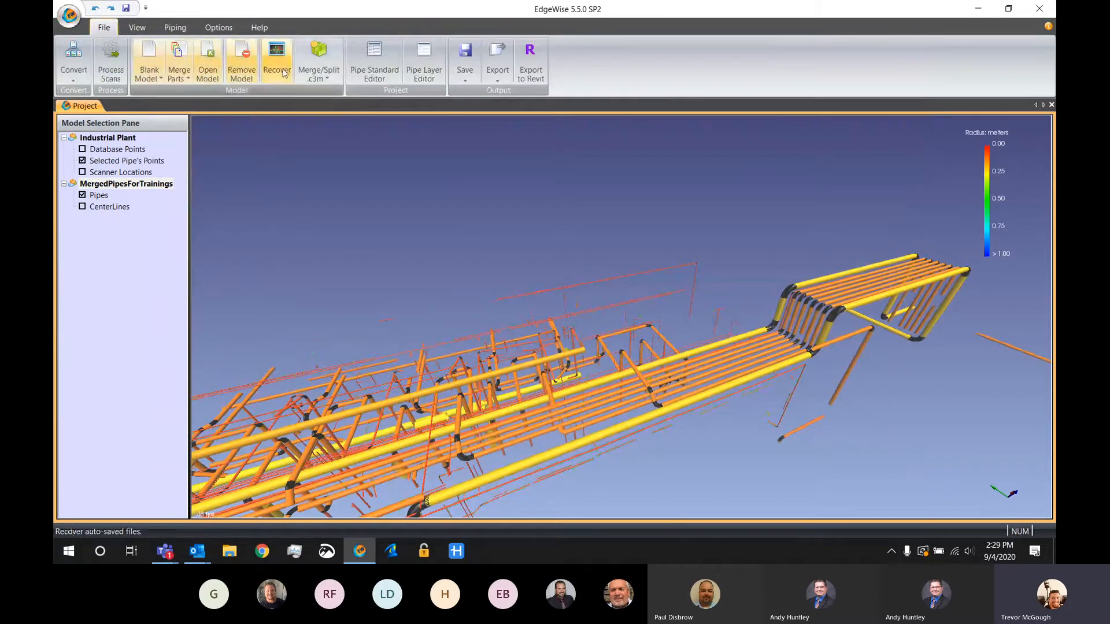
{"action": "left_click", "coordinate": [325, 58]}
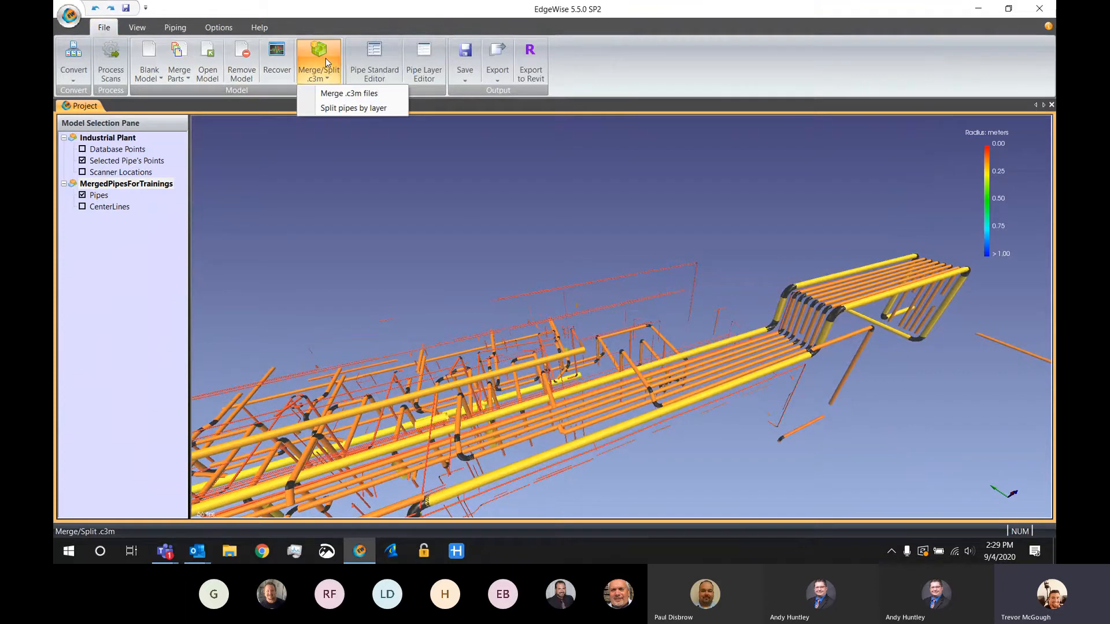
{"action": "left_click", "coordinate": [341, 110]}
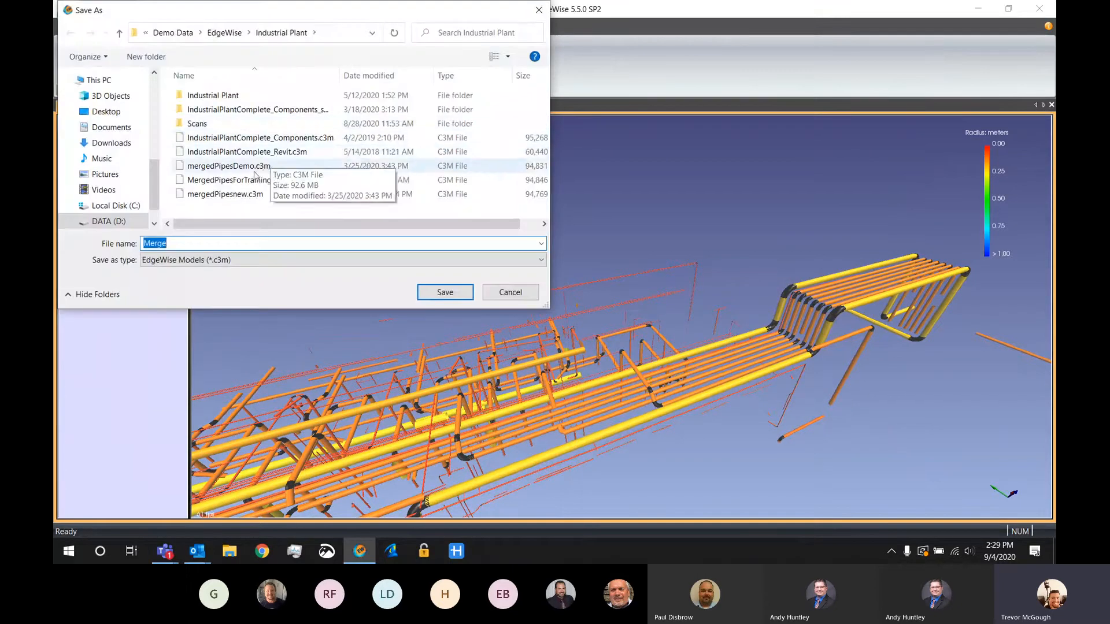
{"action": "left_click", "coordinate": [107, 111]}
{"action": "left_click", "coordinate": [425, 299]}
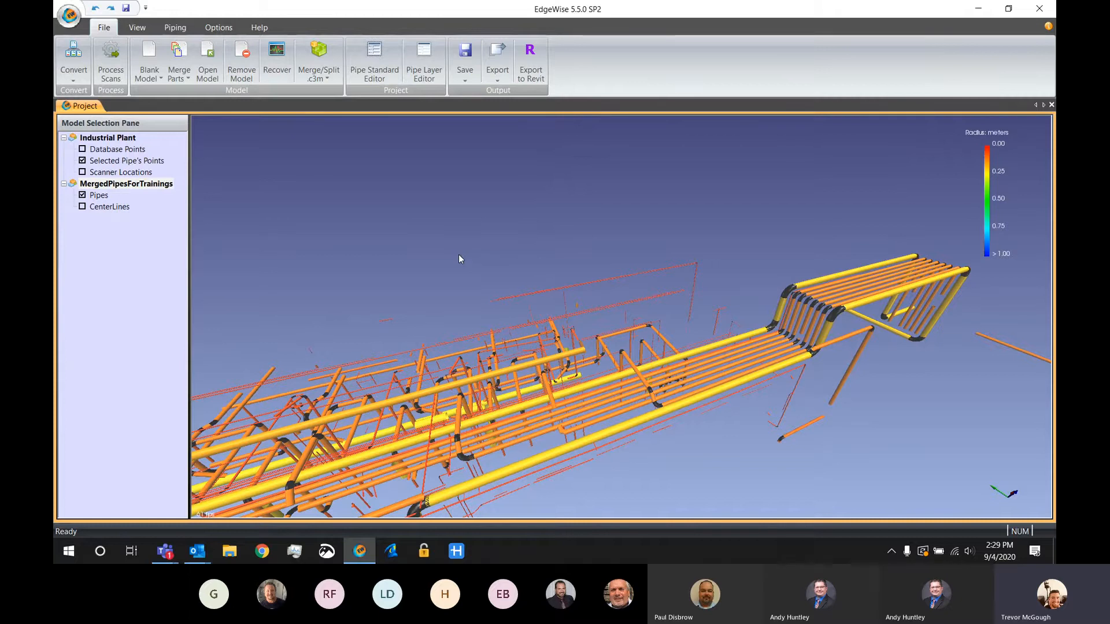
Open the Merge_Conduit Layer .c3m model from the Desktop
{"action": "left_click", "coordinate": [207, 58]}
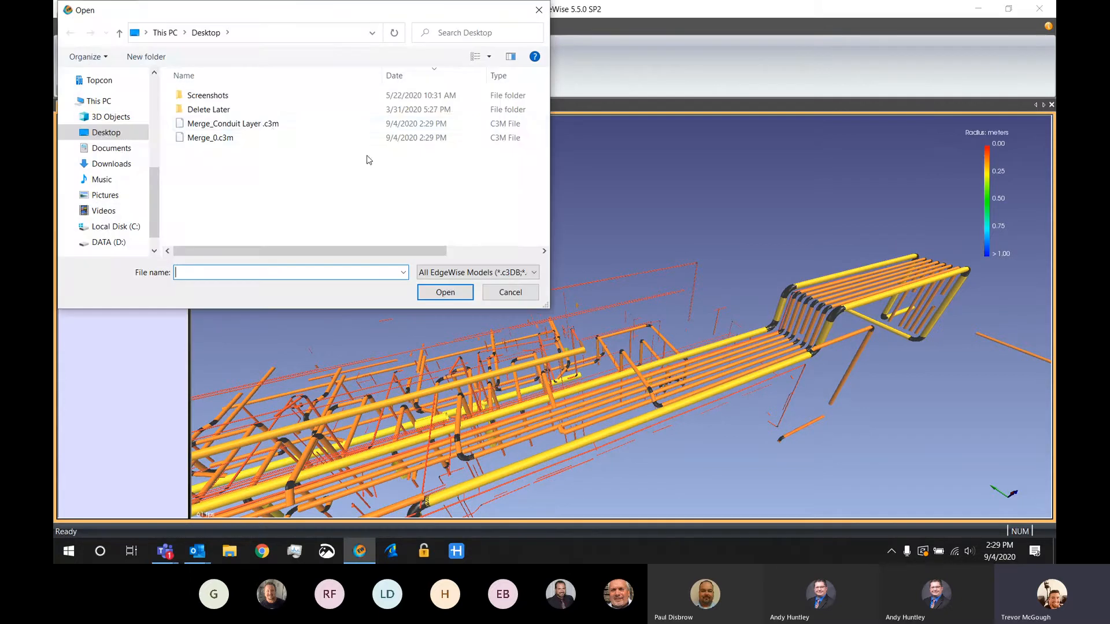
{"action": "left_click", "coordinate": [272, 125]}
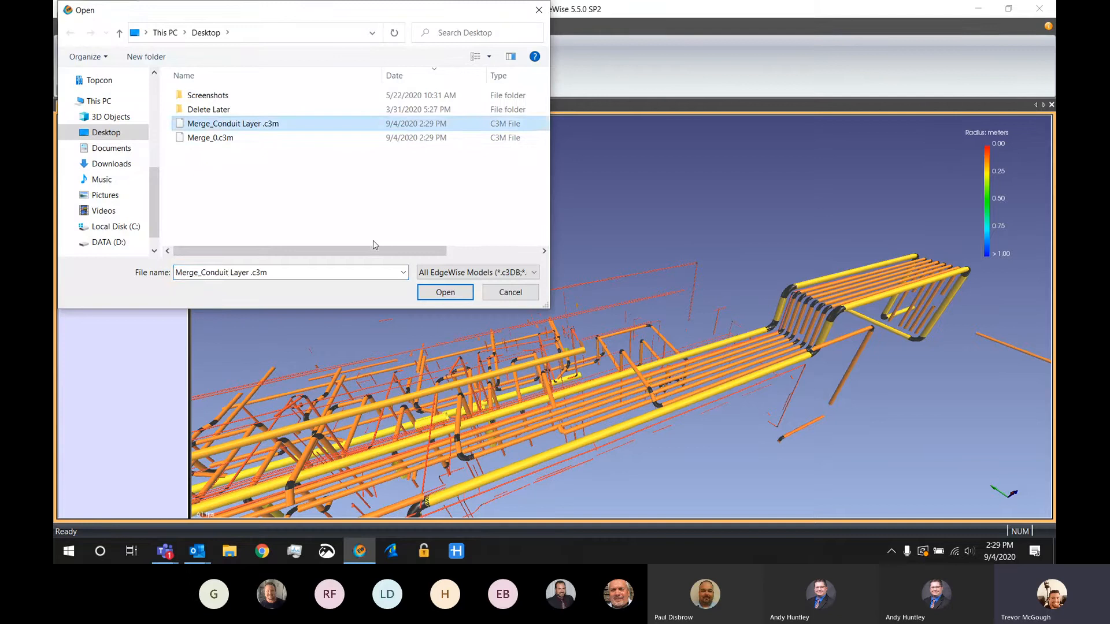
{"action": "left_click", "coordinate": [445, 292]}
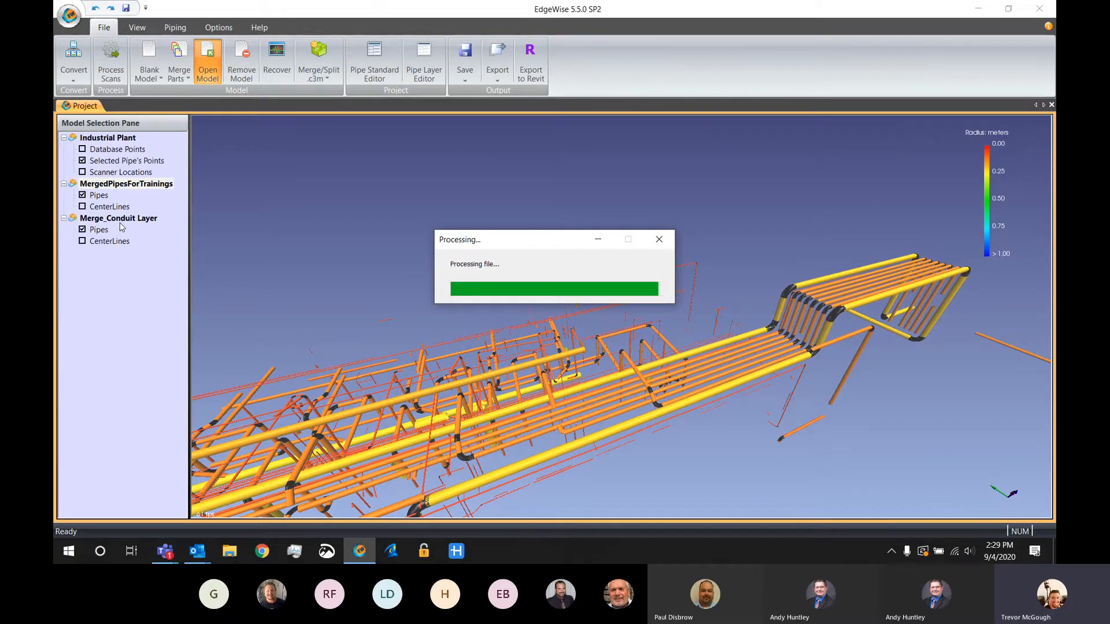
Activate the Merge_Conduit Layer model and hide the MergedPipesForTrainings pipes to examine the conduit runs alone
{"action": "left_click", "coordinate": [108, 219]}
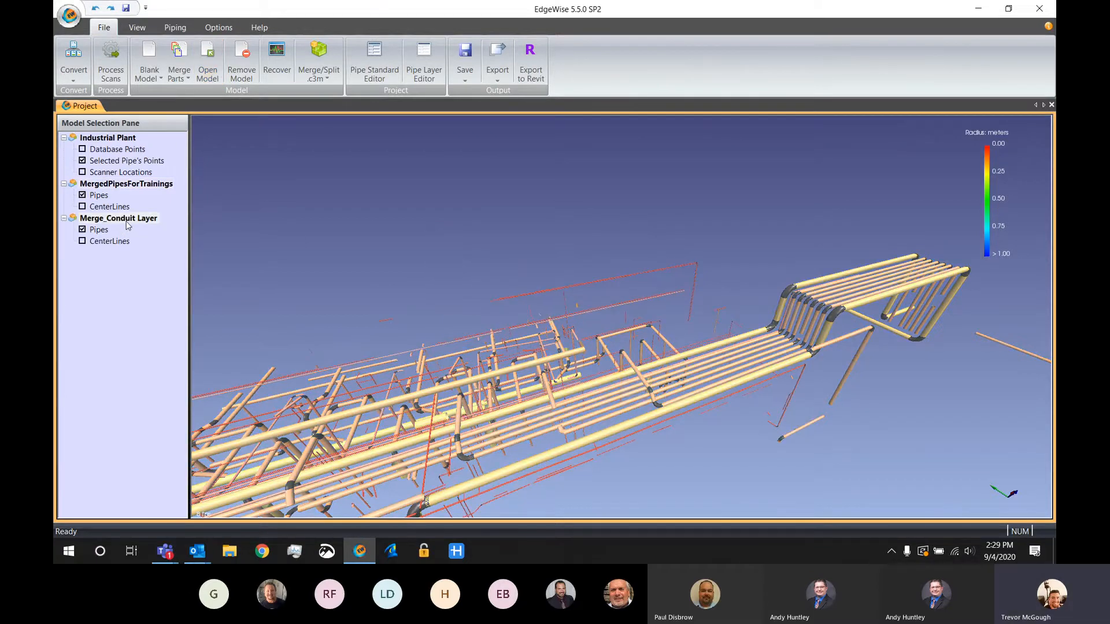
{"action": "left_click", "coordinate": [82, 195]}
{"action": "left_click_drag", "start_coordinate": [575, 296], "coordinate": [578, 355]}
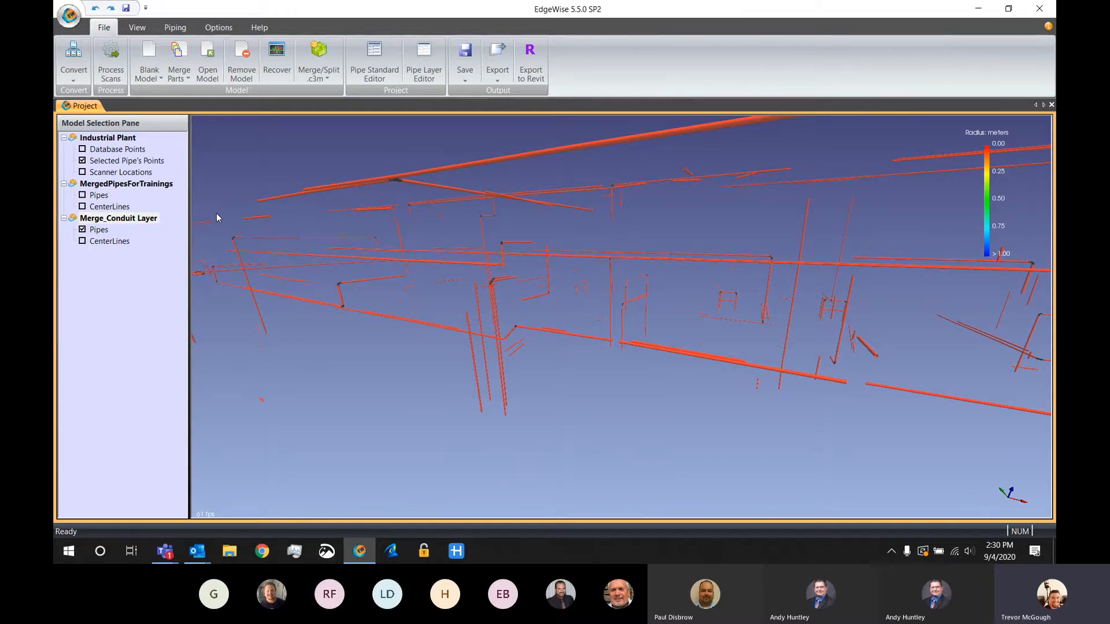
Hide the conduit layer's pipes, show the MergedPipesForTrainings pipes again and make that model active in an overview
{"action": "left_click", "coordinate": [82, 230]}
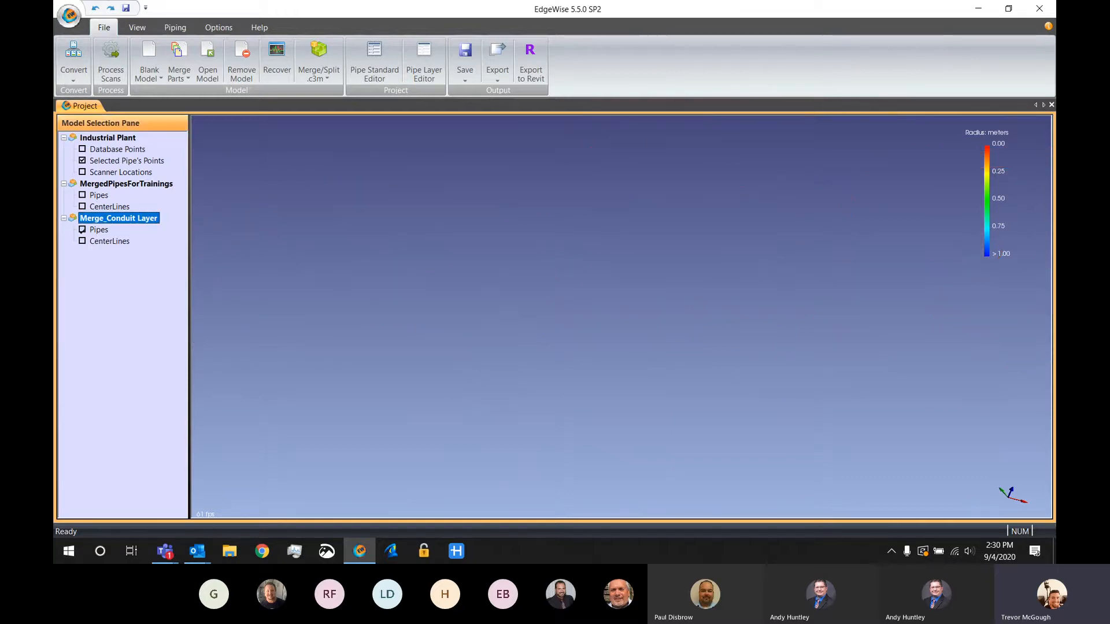
{"action": "left_click", "coordinate": [82, 195]}
{"action": "left_click", "coordinate": [102, 186]}
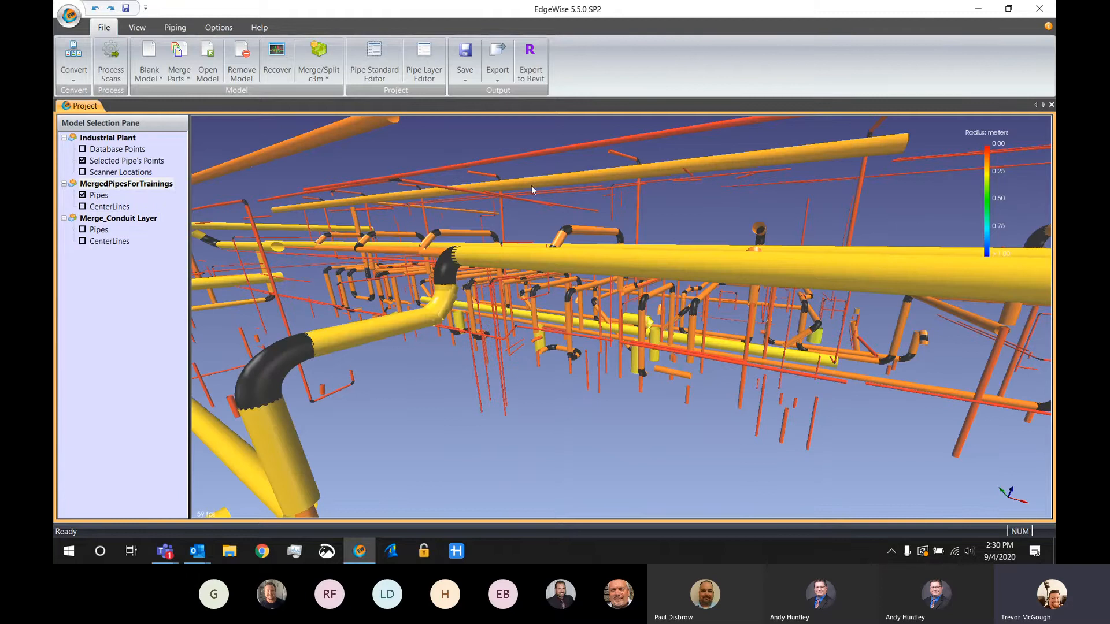
{"action": "scroll", "coordinate": [523, 243], "scroll_direction": "down", "scroll_amount": 5}
{"action": "left_click_drag", "start_coordinate": [522, 251], "coordinate": [635, 321]}
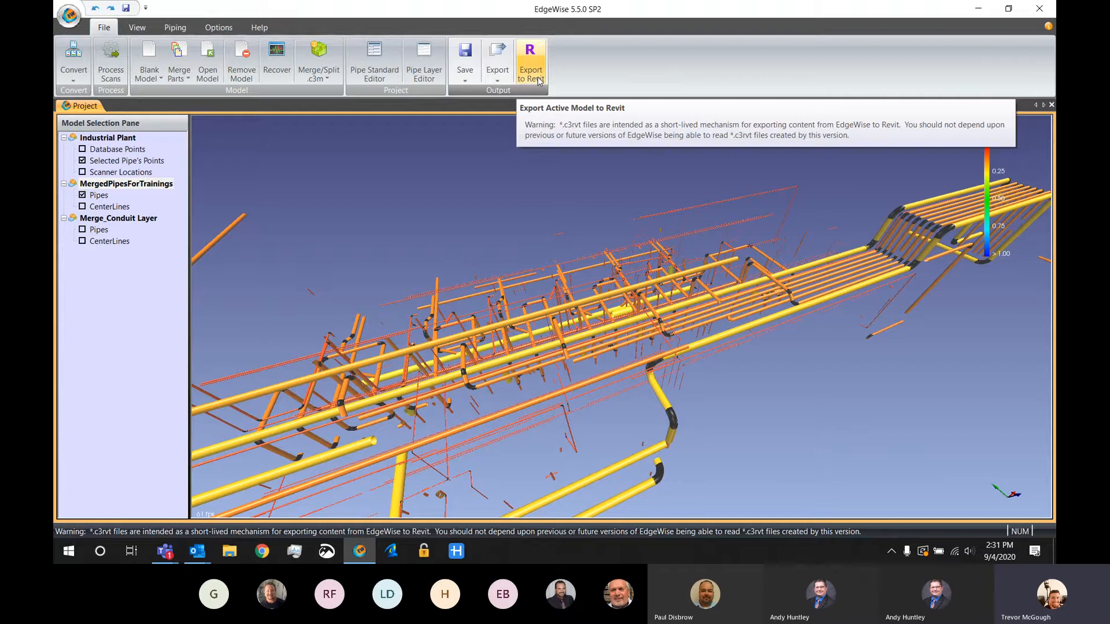
Open the list of export formats available for pipes
{"action": "left_click", "coordinate": [499, 65]}
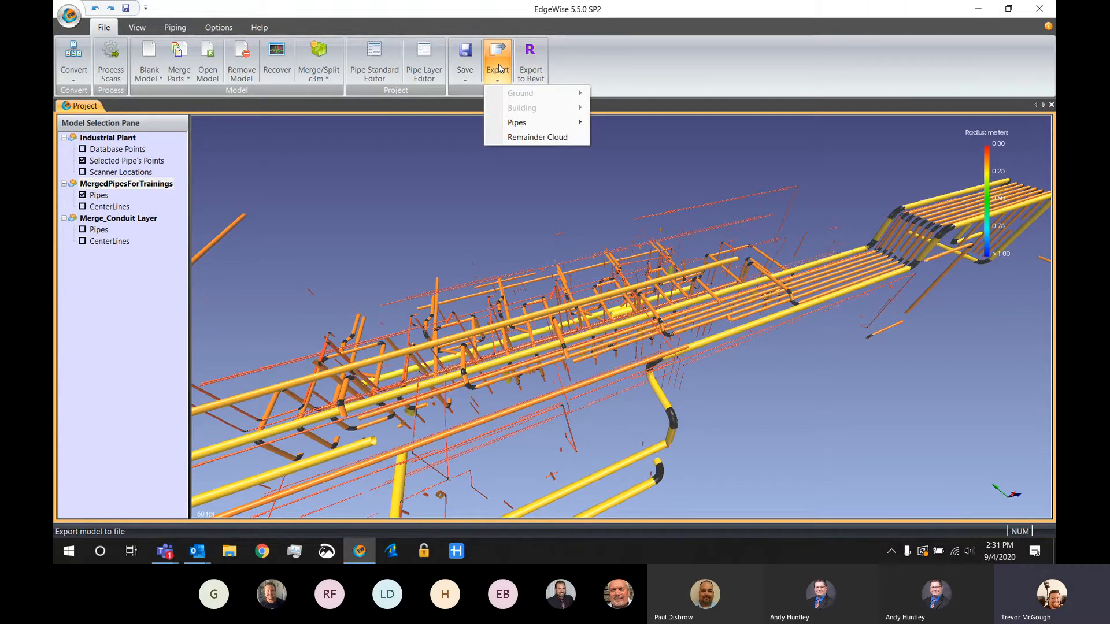
{"action": "mouse_move", "coordinate": [540, 129]}
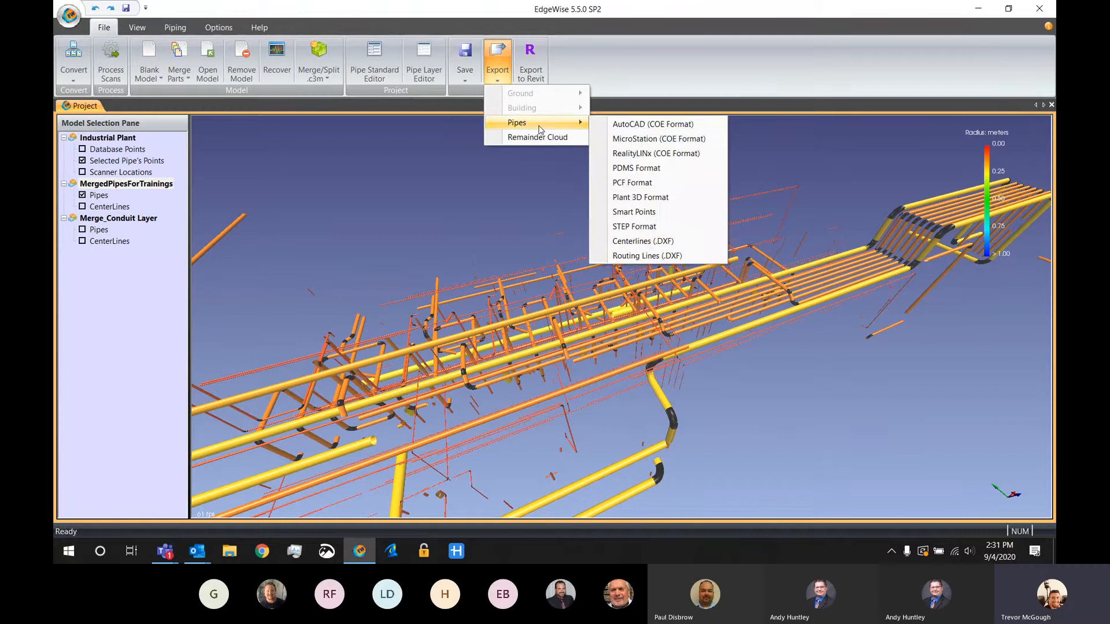
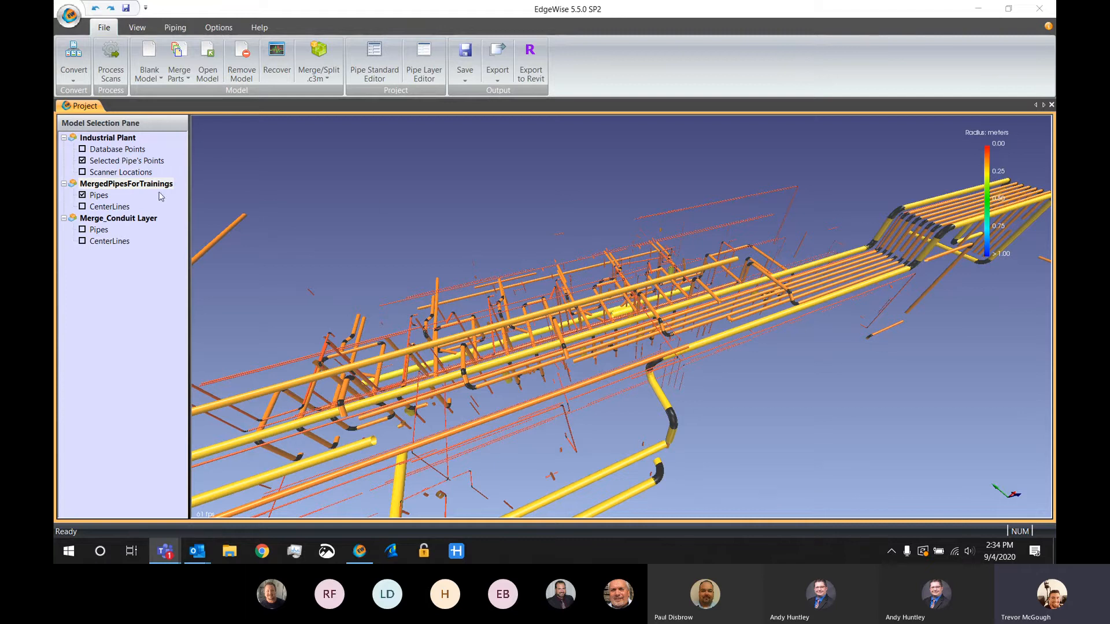
With the merged pipes hidden and the database points shown, create a new structure model and make it active
{"action": "left_click", "coordinate": [82, 195]}
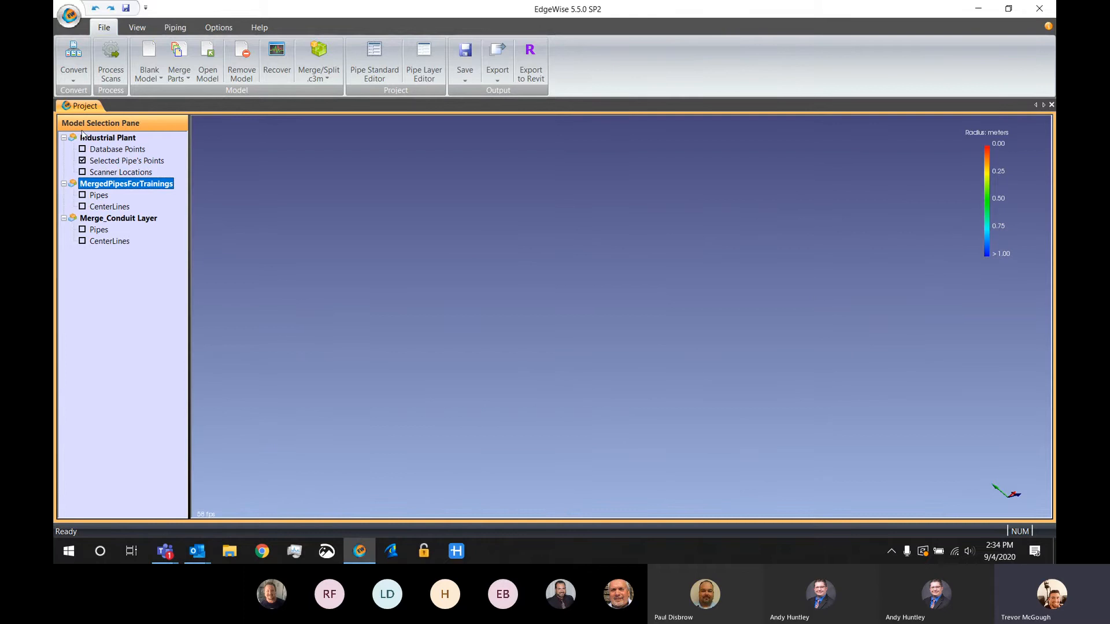
{"action": "left_click", "coordinate": [82, 149]}
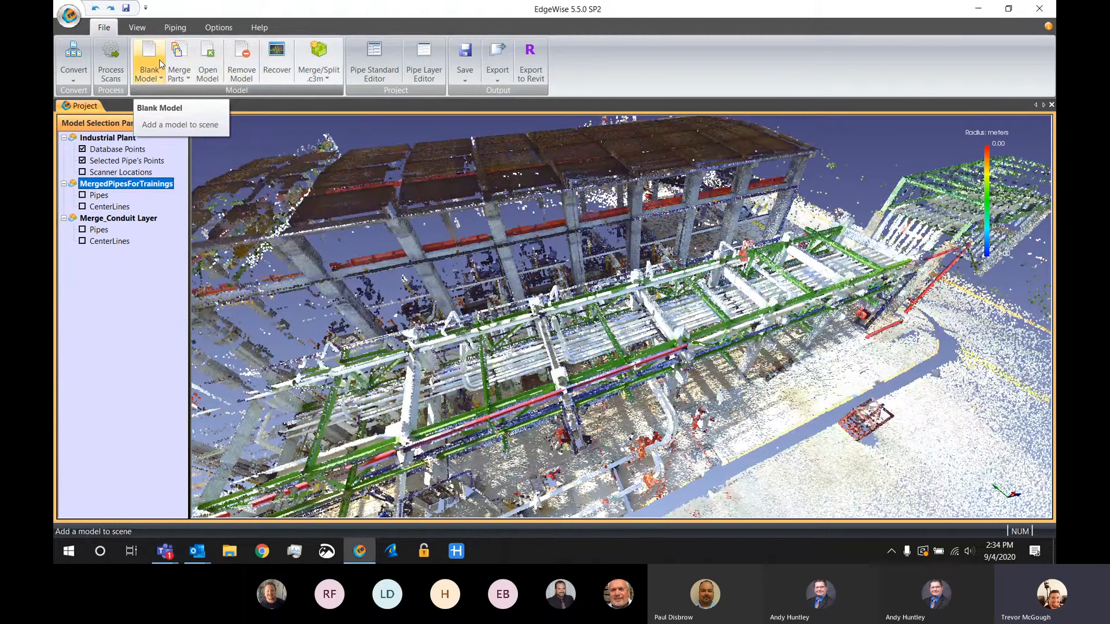
{"action": "left_click", "coordinate": [161, 64]}
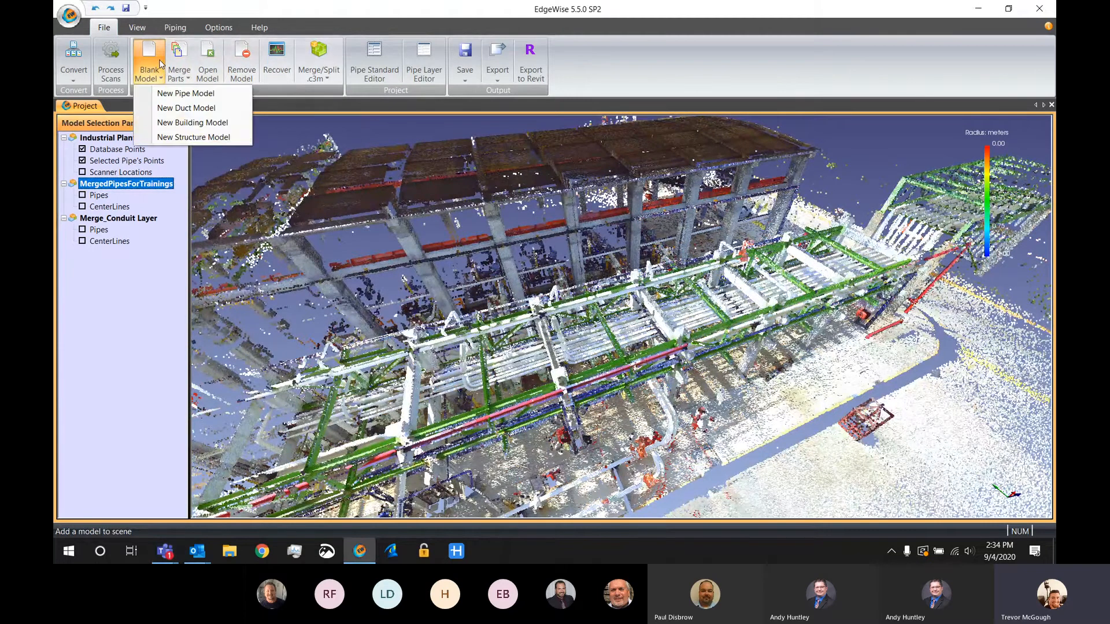
{"action": "left_click", "coordinate": [172, 139]}
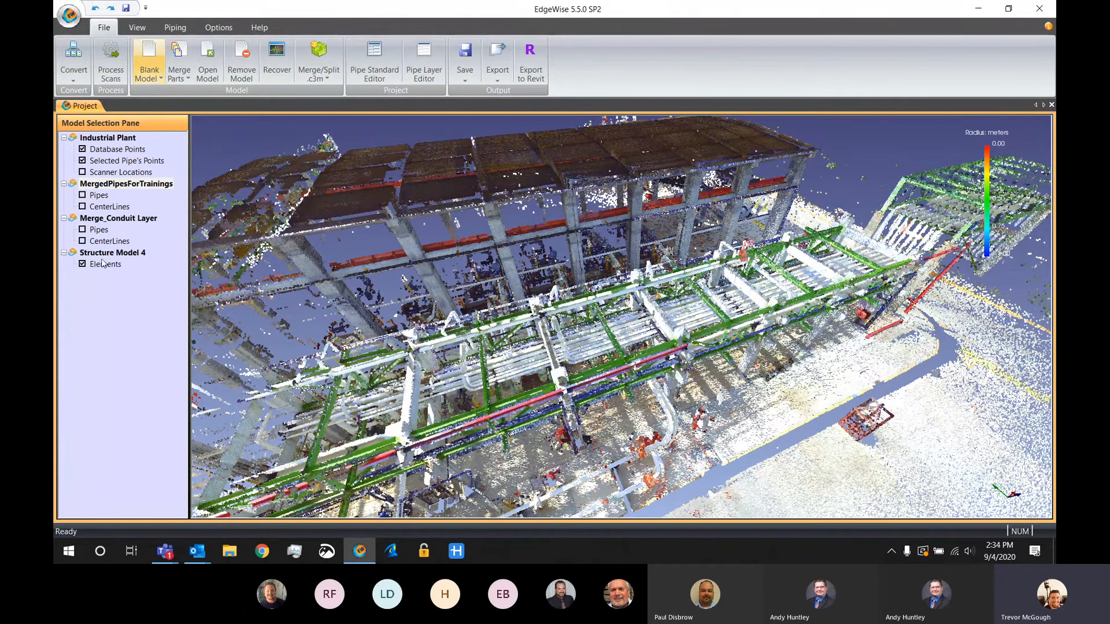
{"action": "left_click", "coordinate": [122, 255]}
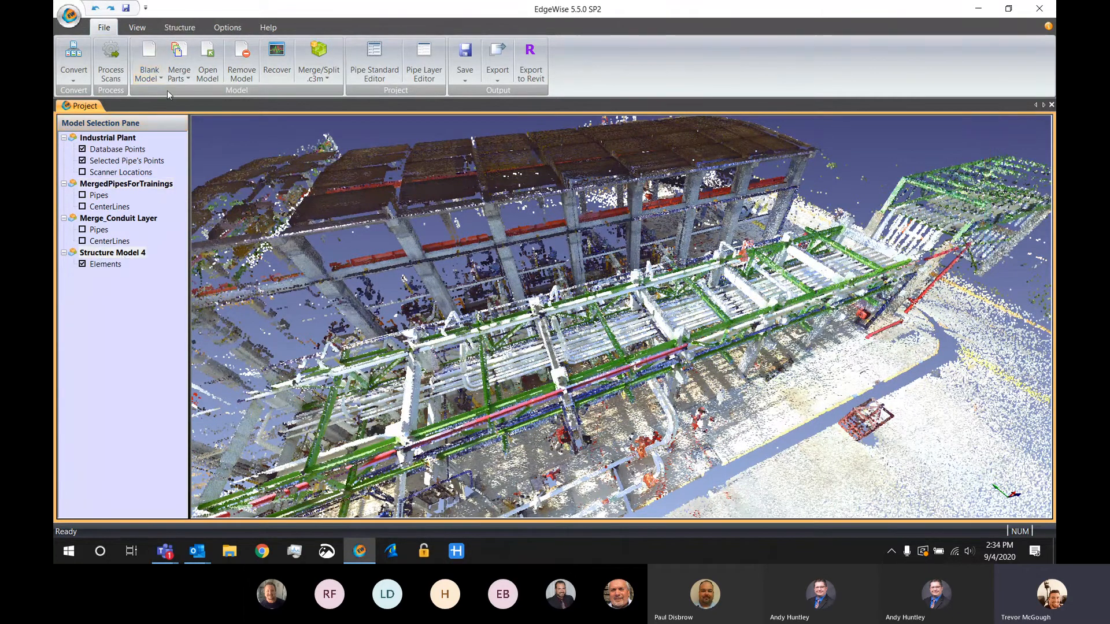
Set structure extraction to the AISC-V2.steel standard, IBeam element type and Autofit size
{"action": "left_click", "coordinate": [180, 28]}
{"action": "left_click_drag", "start_coordinate": [578, 311], "coordinate": [483, 248]}
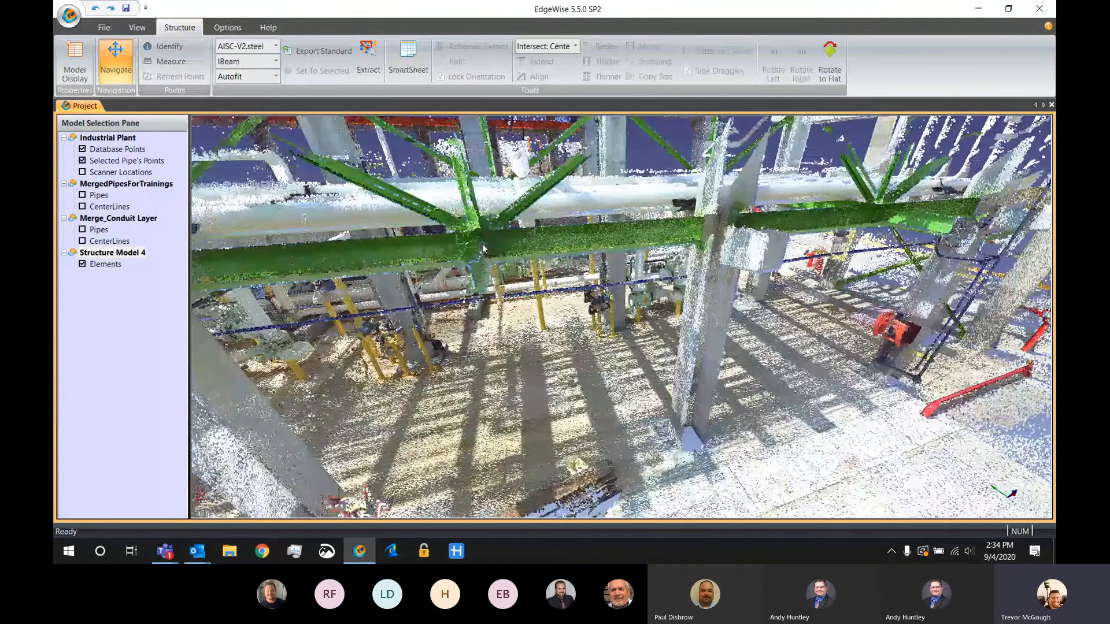
{"action": "right_click_drag", "start_coordinate": [483, 248], "coordinate": [569, 232]}
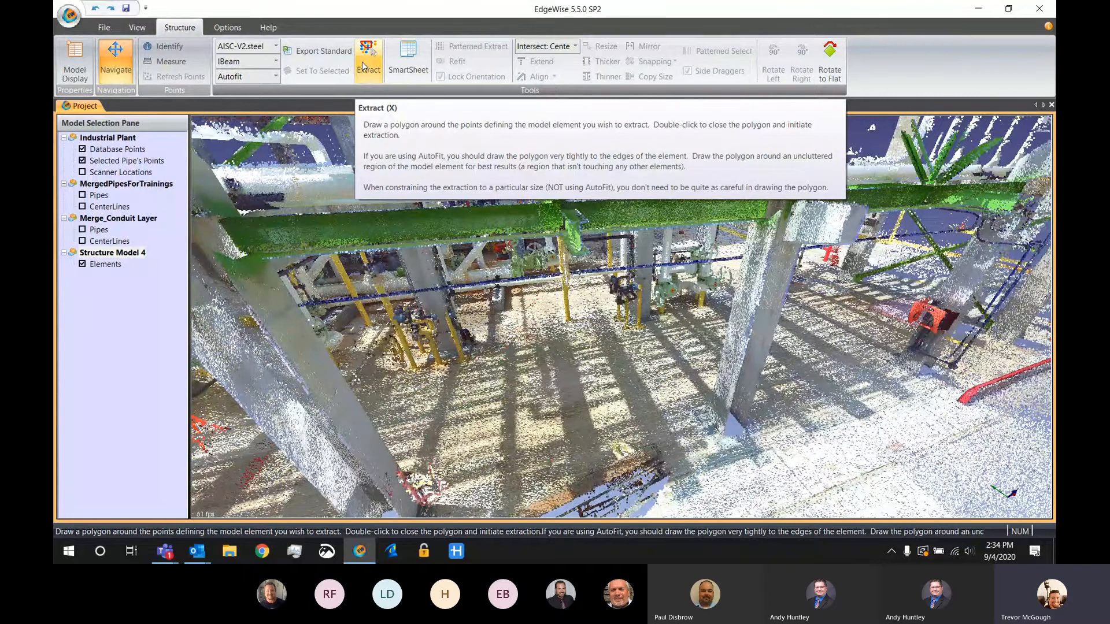
{"action": "left_click", "coordinate": [259, 48]}
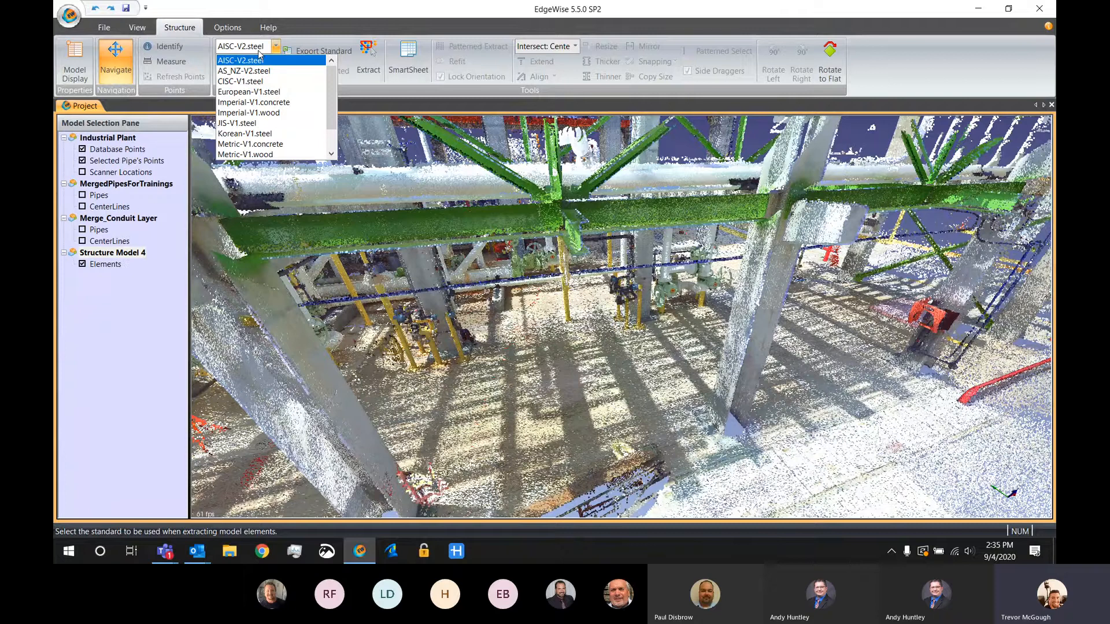
{"action": "left_click", "coordinate": [258, 60]}
{"action": "left_click", "coordinate": [255, 62]}
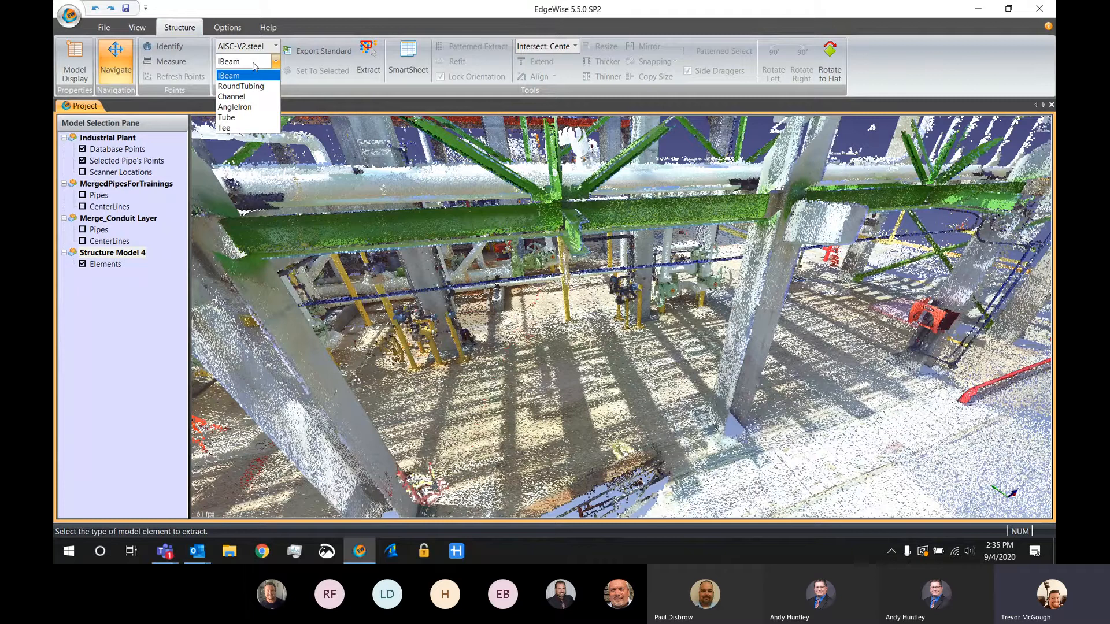
{"action": "left_click", "coordinate": [253, 75]}
{"action": "left_click", "coordinate": [251, 77]}
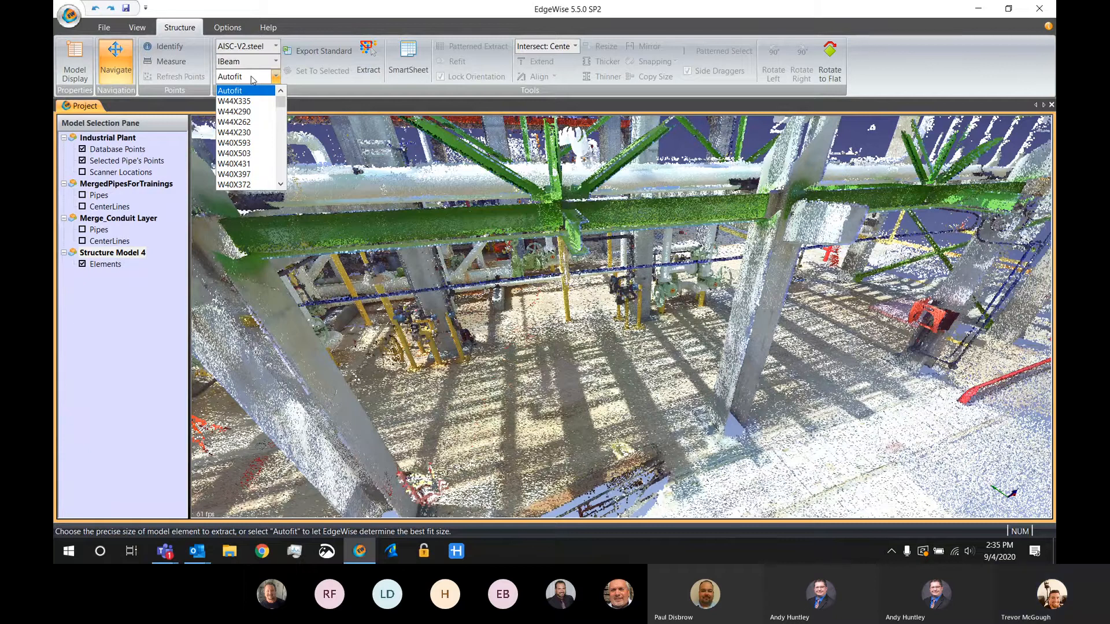
{"action": "left_click", "coordinate": [98, 339]}
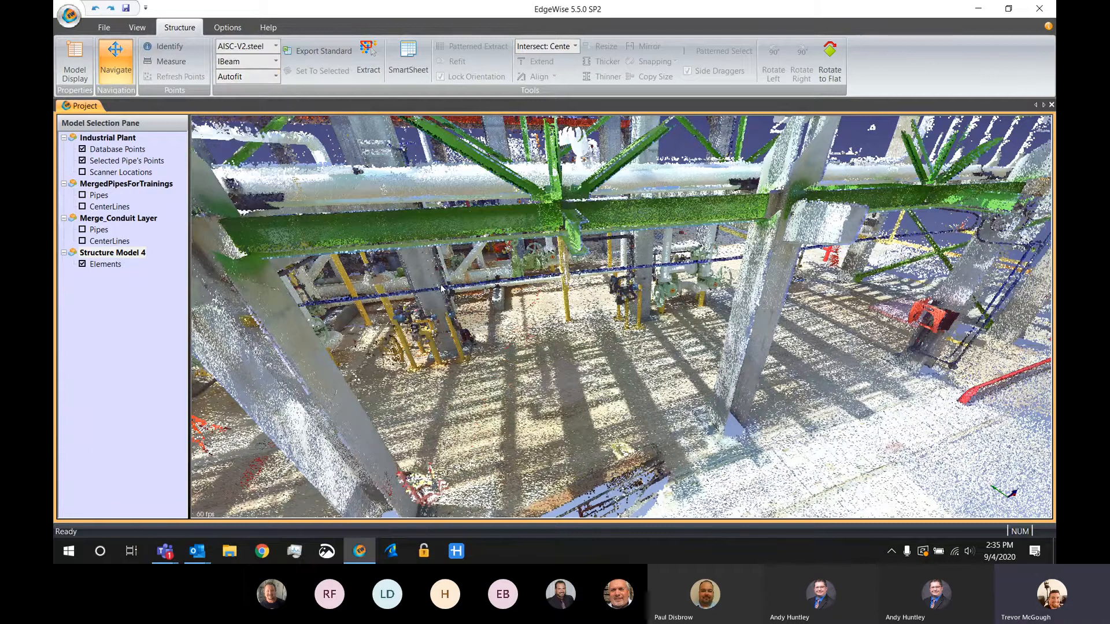
Extract the green horizontal I-beam between the two foreground columns by outlining its points tightly with a polygon
{"action": "middle_click_drag", "start_coordinate": [439, 285], "coordinate": [363, 293]}
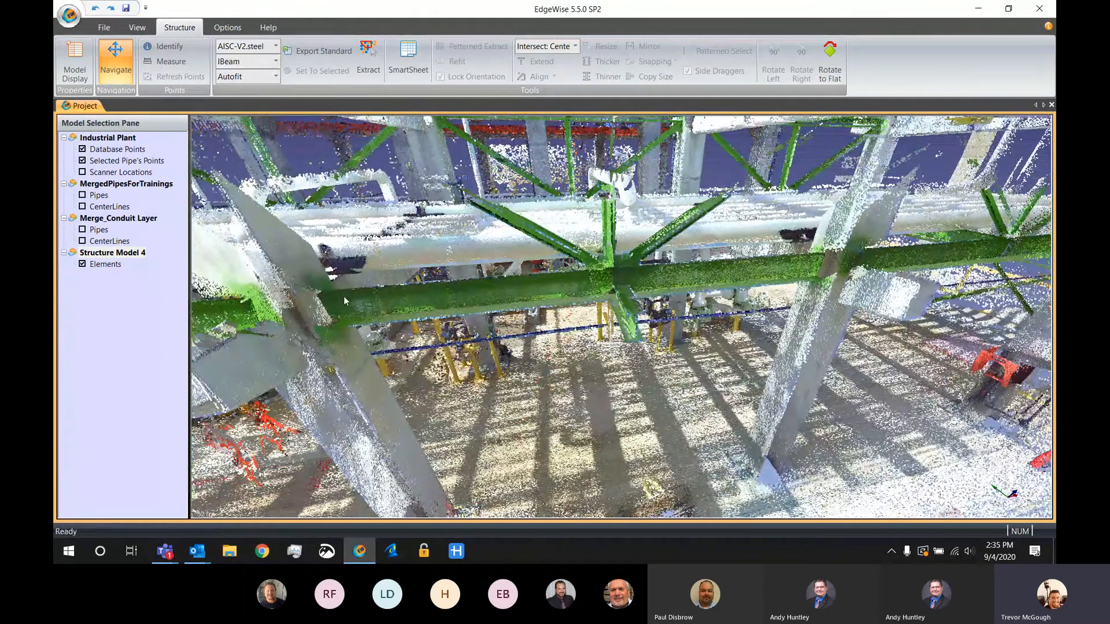
{"action": "left_click", "coordinate": [370, 70]}
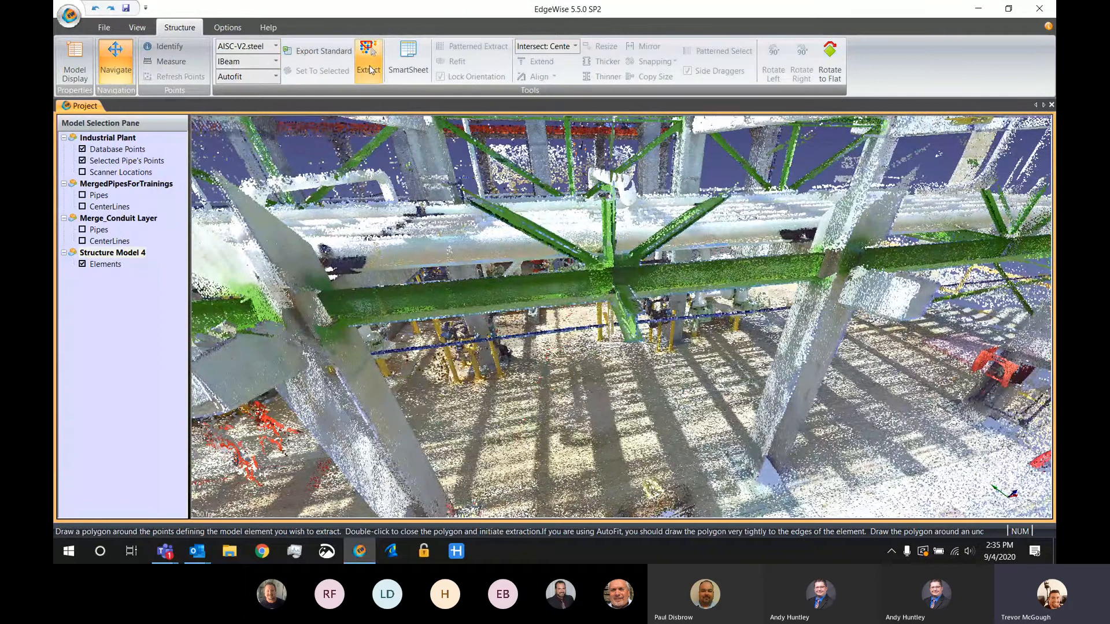
{"action": "left_click", "coordinate": [339, 288]}
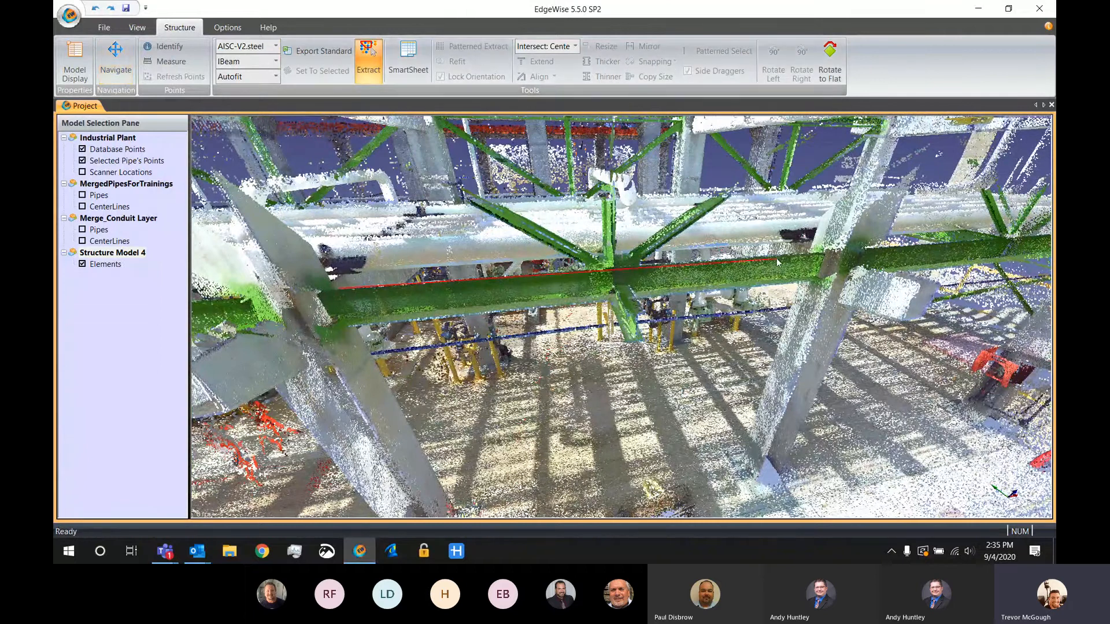
{"action": "left_click", "coordinate": [817, 256]}
{"action": "left_click", "coordinate": [812, 282]}
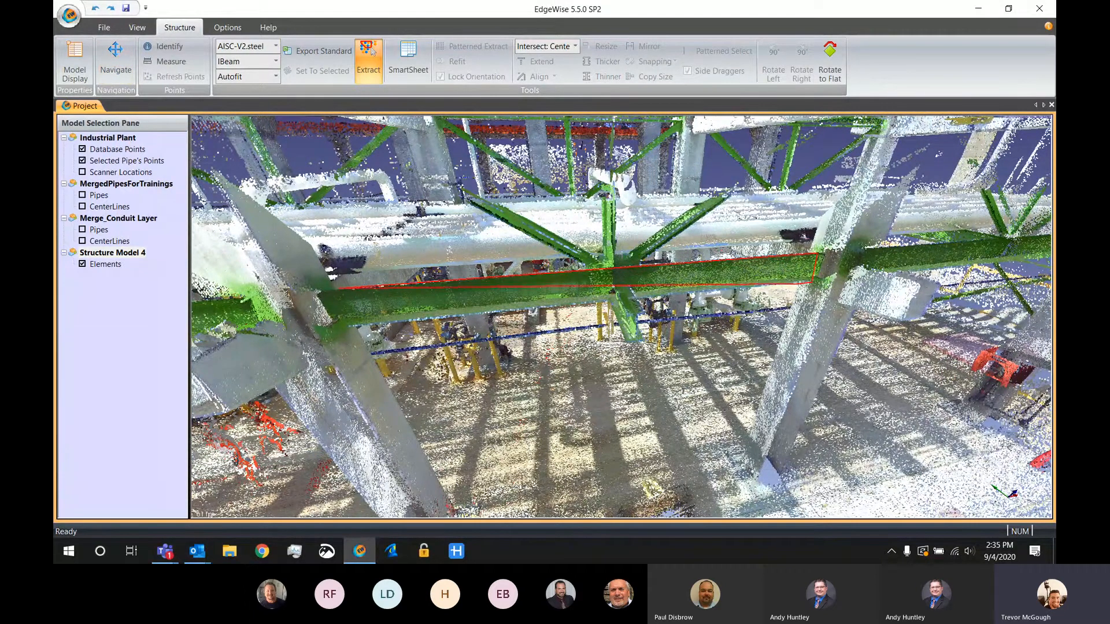
{"action": "left_click", "coordinate": [350, 328]}
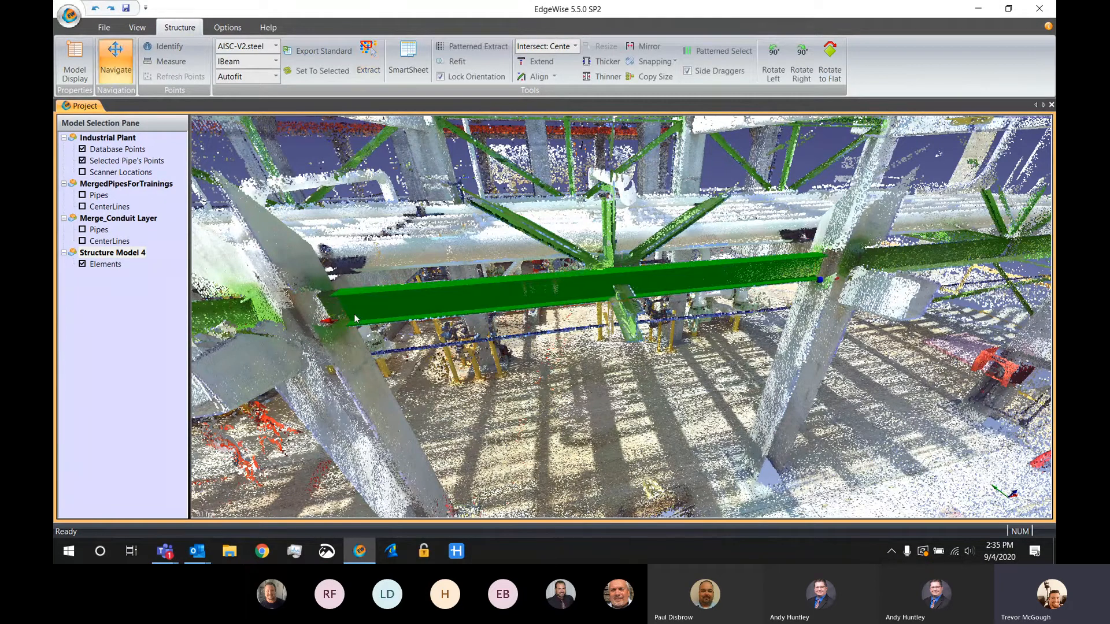
With the database points hidden, move the extracted beam downward off the scanned steel, and show the points again
{"action": "key", "text": "d"}
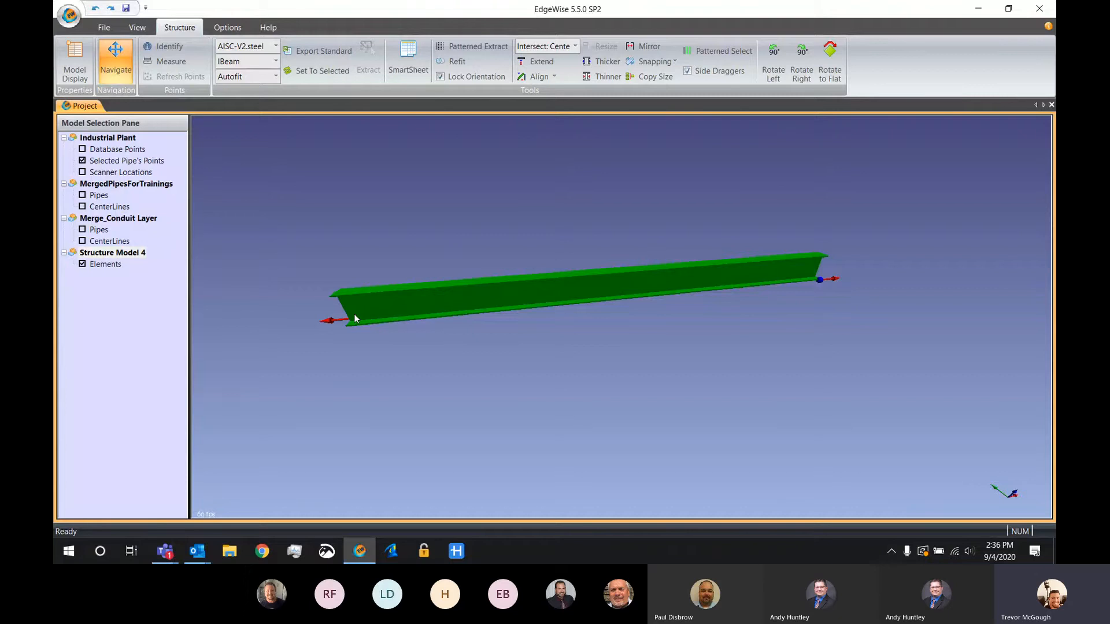
{"action": "left_click", "coordinate": [555, 382]}
{"action": "left_click", "coordinate": [561, 299]}
{"action": "middle_click_drag", "start_coordinate": [492, 296], "coordinate": [480, 327]}
{"action": "key", "text": "d"}
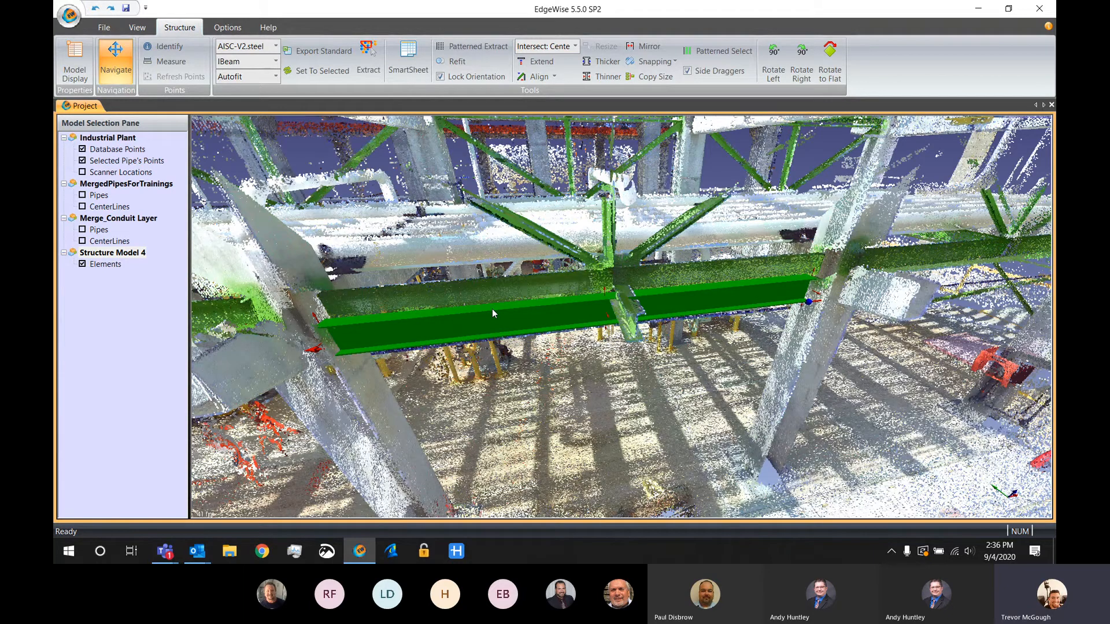
Examine the selected beam's end and side draggers from several angles with the database points hidden, and restore the points
{"action": "left_click", "coordinate": [624, 397]}
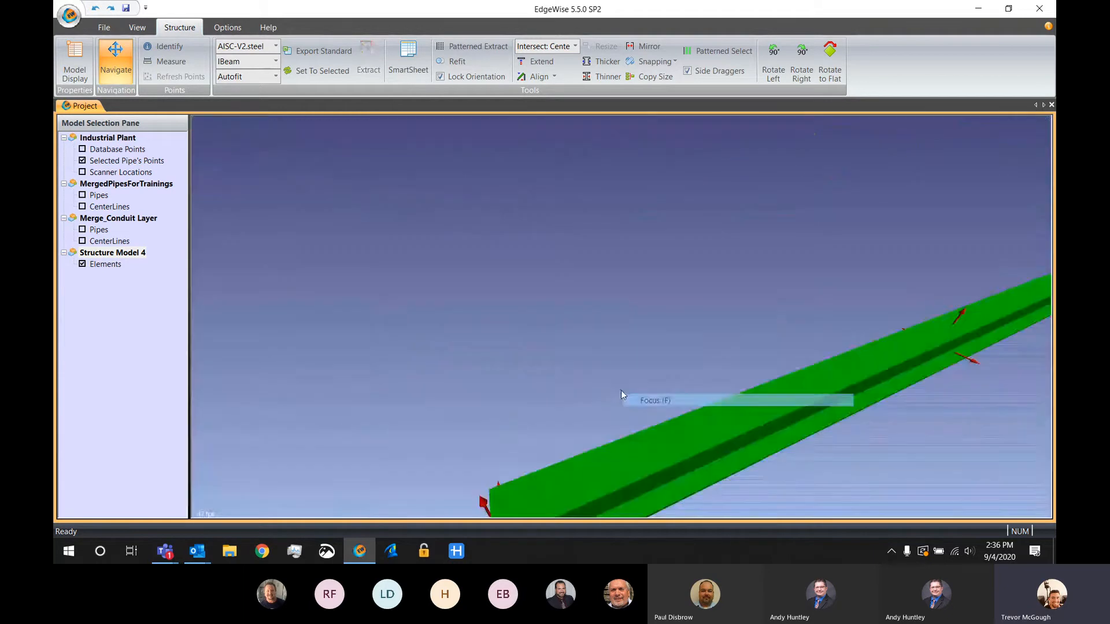
{"action": "left_click_drag", "start_coordinate": [621, 390], "coordinate": [494, 252]}
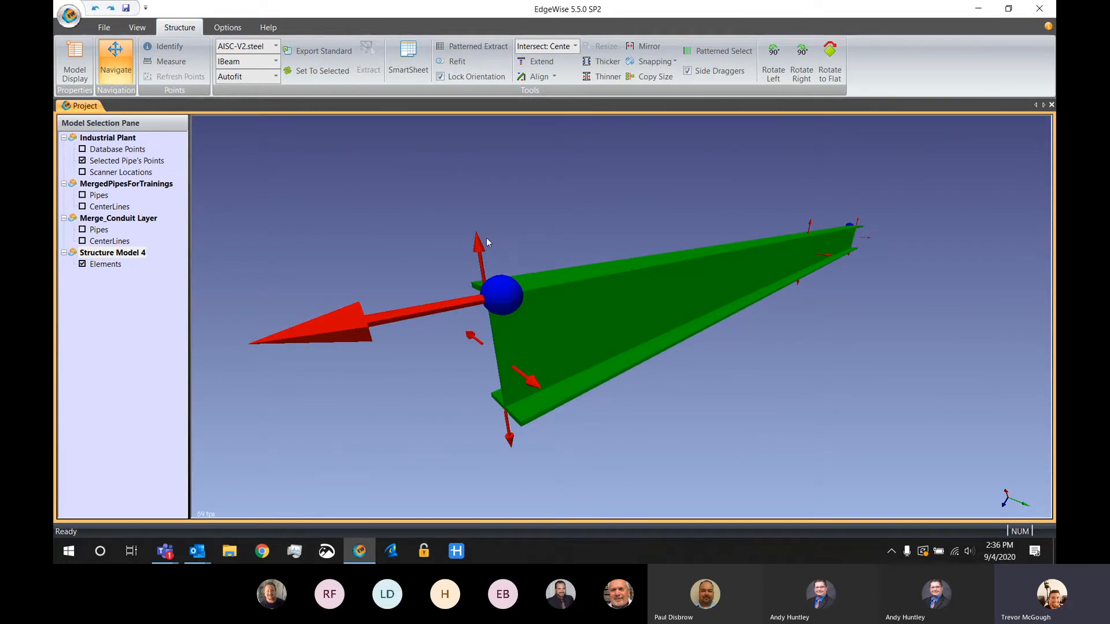
{"action": "left_click_drag", "start_coordinate": [479, 245], "coordinate": [419, 211]}
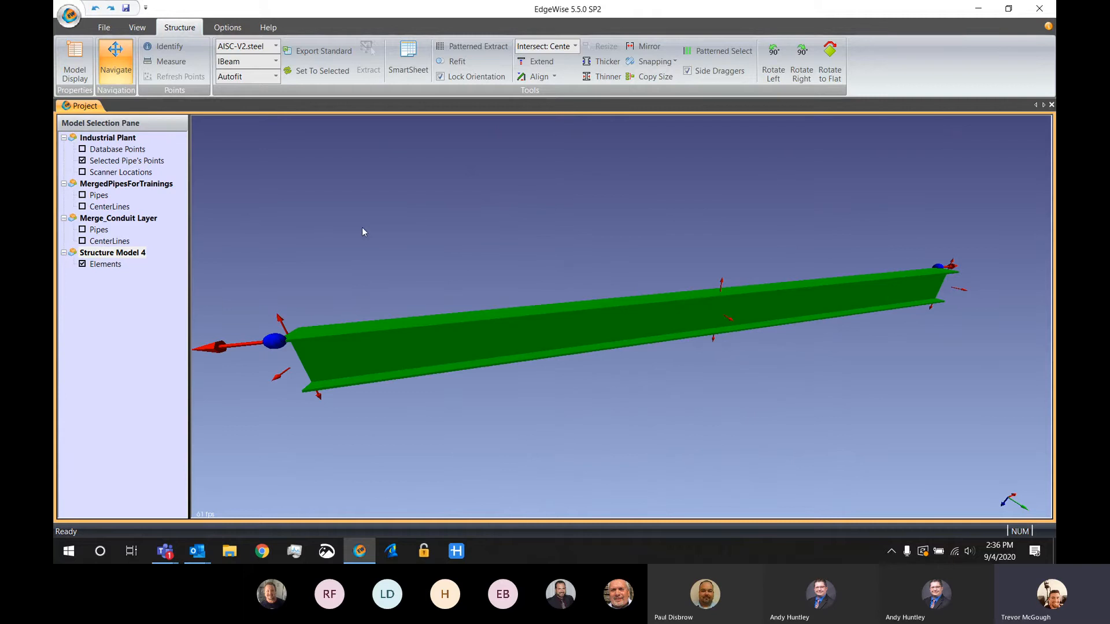
{"action": "key", "text": "d"}
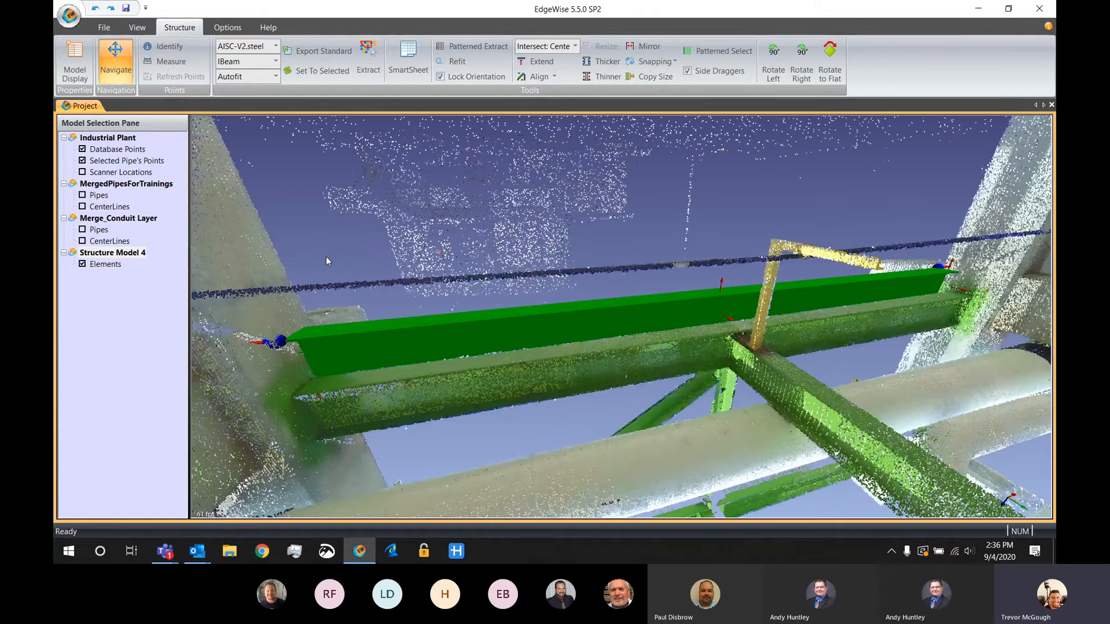
Open the SmartSheet for the selected green beam alongside its 2D cross-section view
{"action": "left_click_drag", "start_coordinate": [422, 301], "coordinate": [566, 439]}
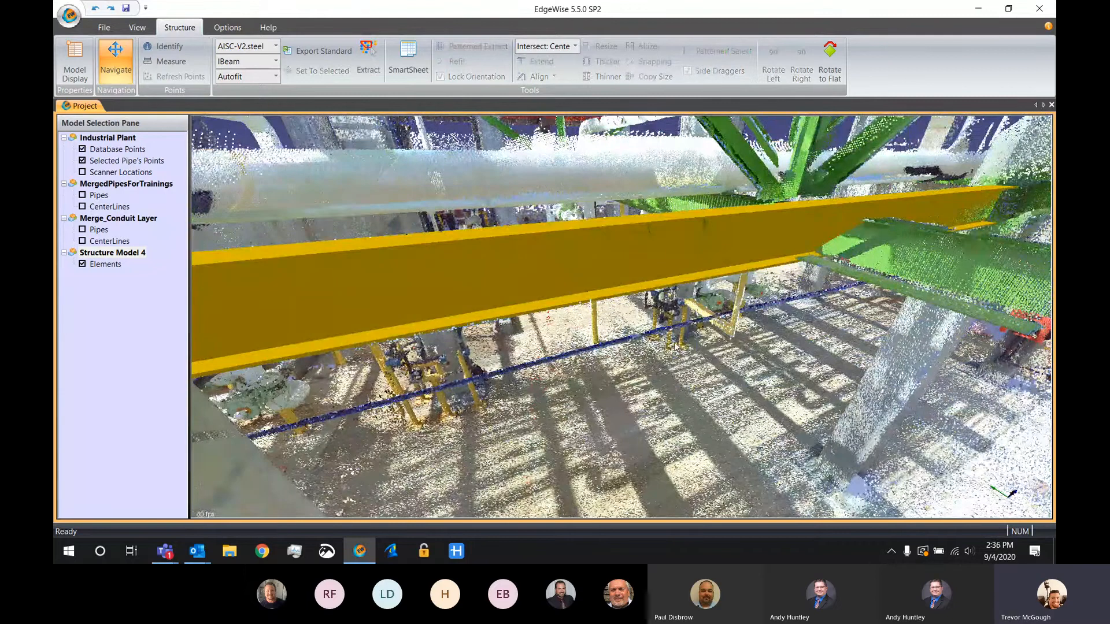
{"action": "scroll", "coordinate": [676, 346], "scroll_direction": "down", "scroll_amount": 3}
{"action": "left_click", "coordinate": [658, 293]}
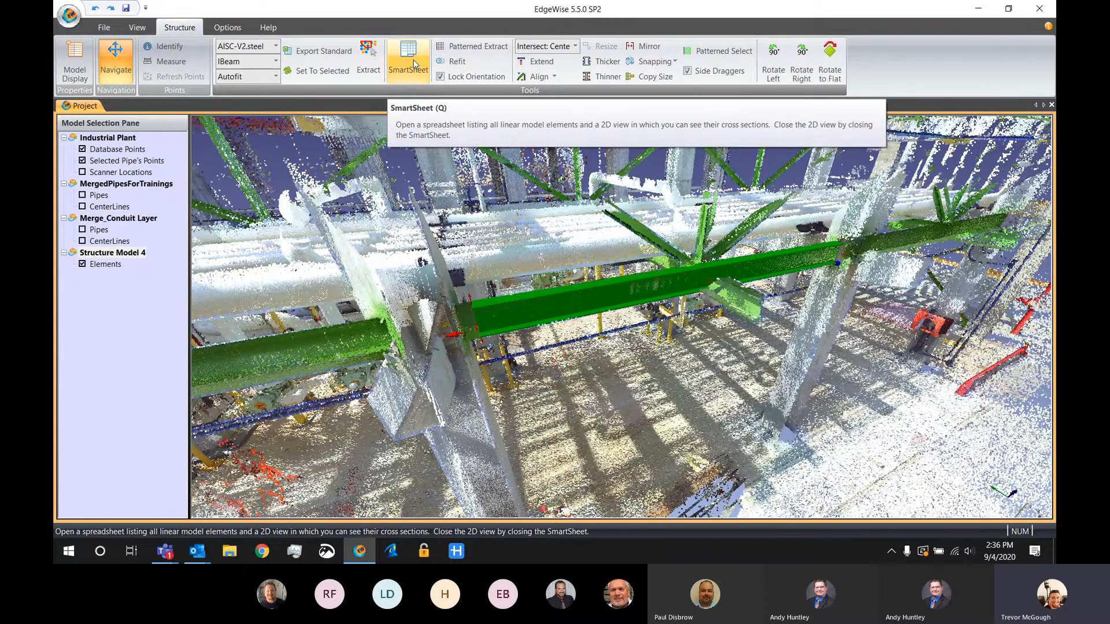
{"action": "left_click", "coordinate": [414, 64]}
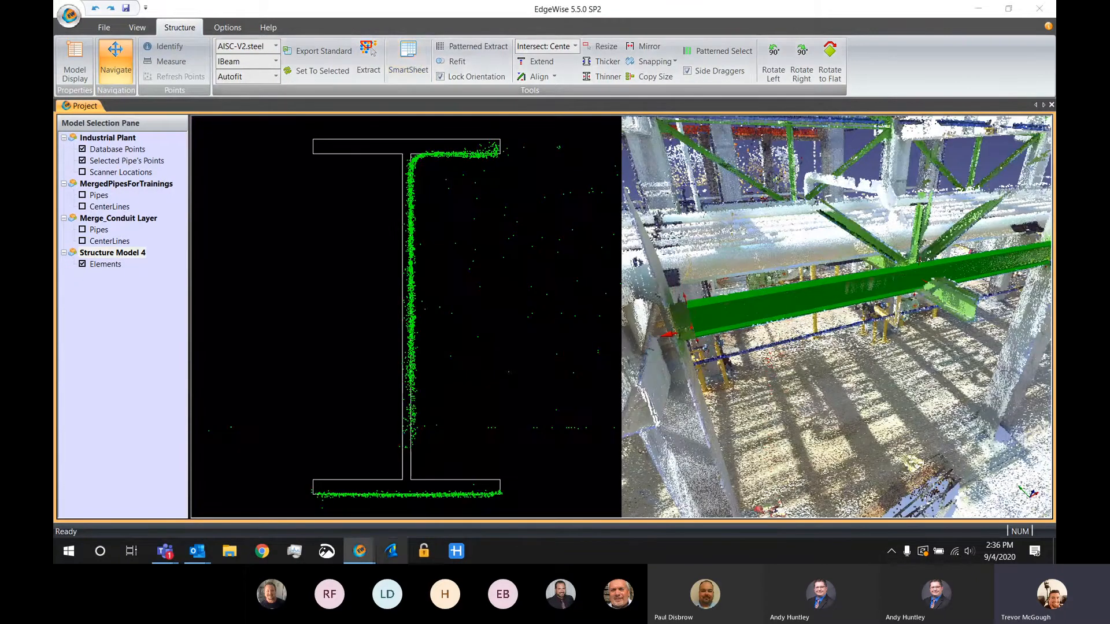
{"action": "mouse_move", "coordinate": [360, 551]}
{"action": "left_click", "coordinate": [424, 503]}
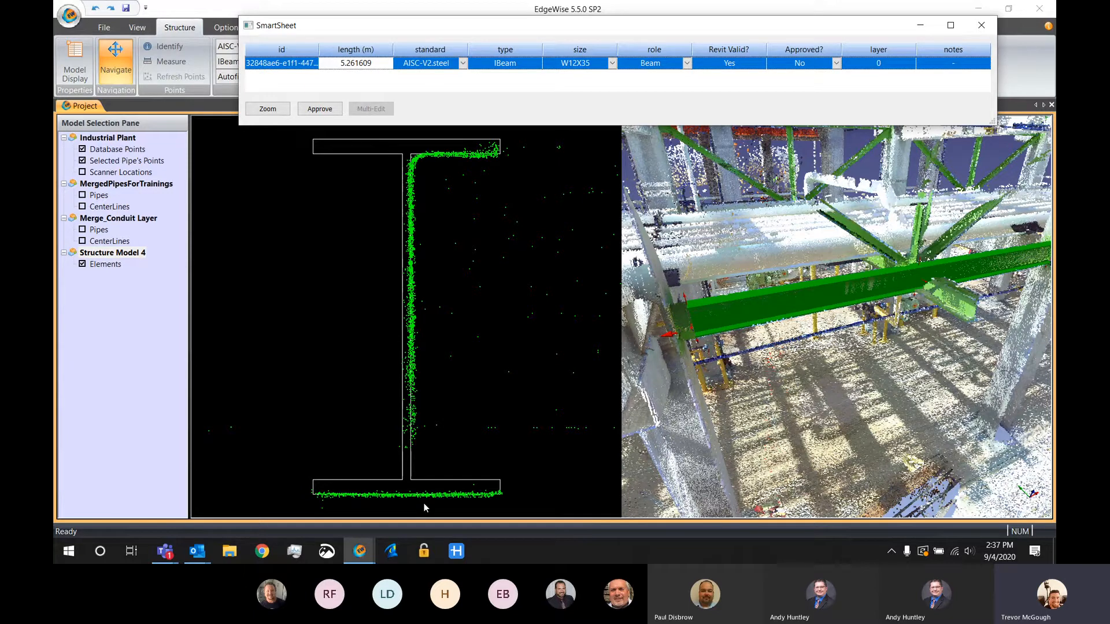
Shift the beam's cross section off the scan points and back, set its size to W12X14, and minimize the SmartSheet
{"action": "mouse_move", "coordinate": [390, 153]}
{"action": "left_mouse_down"}
{"action": "mouse_move", "coordinate": [339, 192]}
{"action": "mouse_move", "coordinate": [364, 142]}
{"action": "mouse_move", "coordinate": [447, 204]}
{"action": "mouse_move", "coordinate": [432, 161]}
{"action": "mouse_move", "coordinate": [376, 148]}
{"action": "left_mouse_up"}
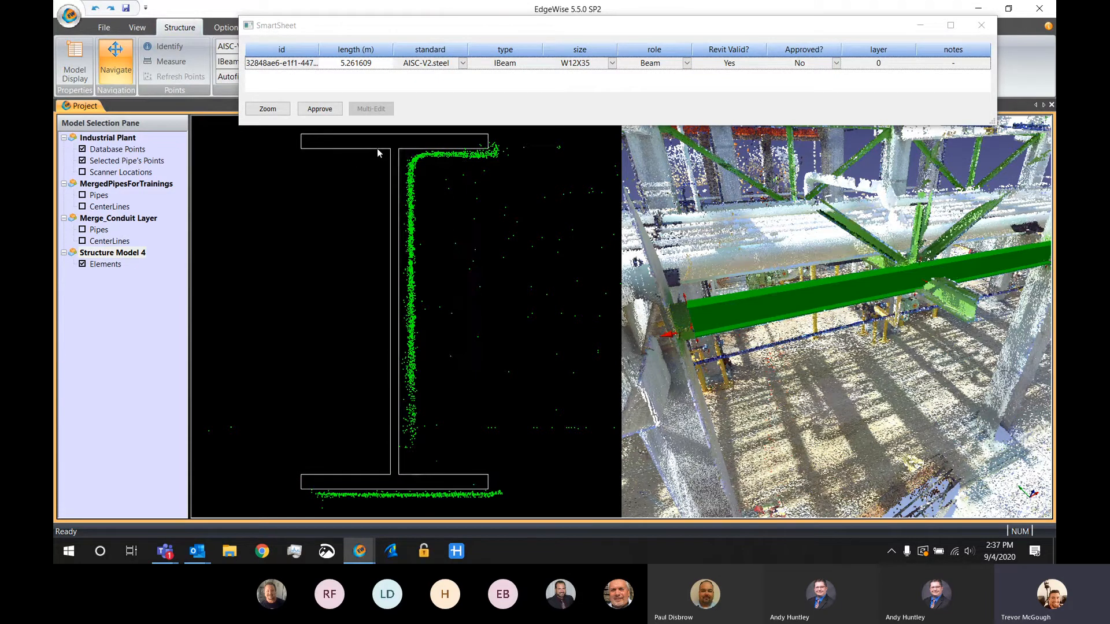
{"action": "left_click_drag", "start_coordinate": [411, 184], "coordinate": [424, 248]}
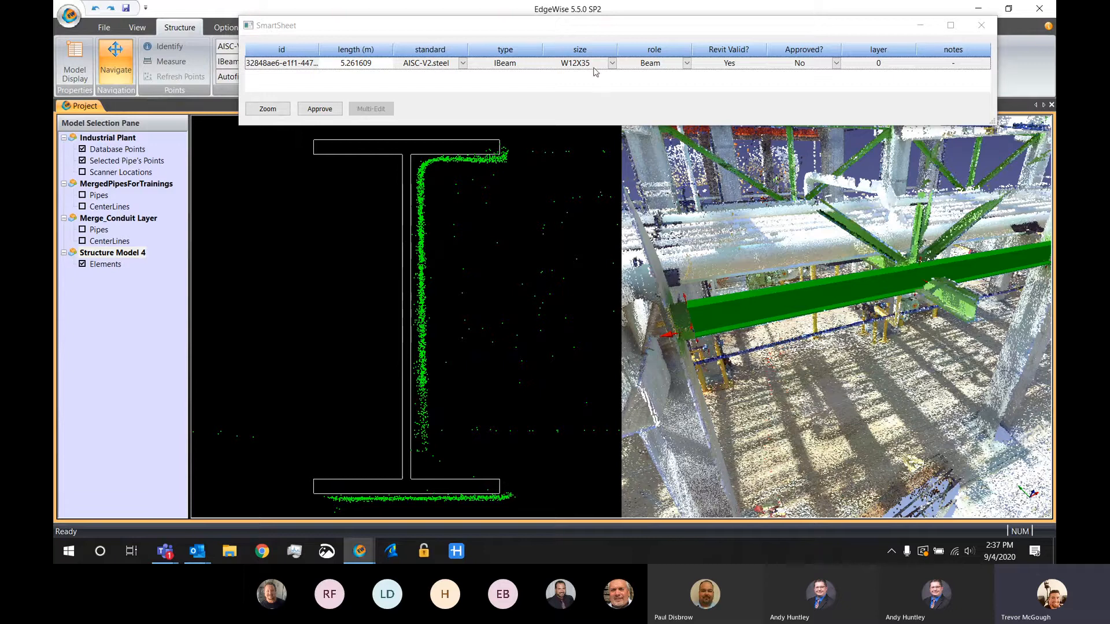
{"action": "left_click", "coordinate": [612, 63]}
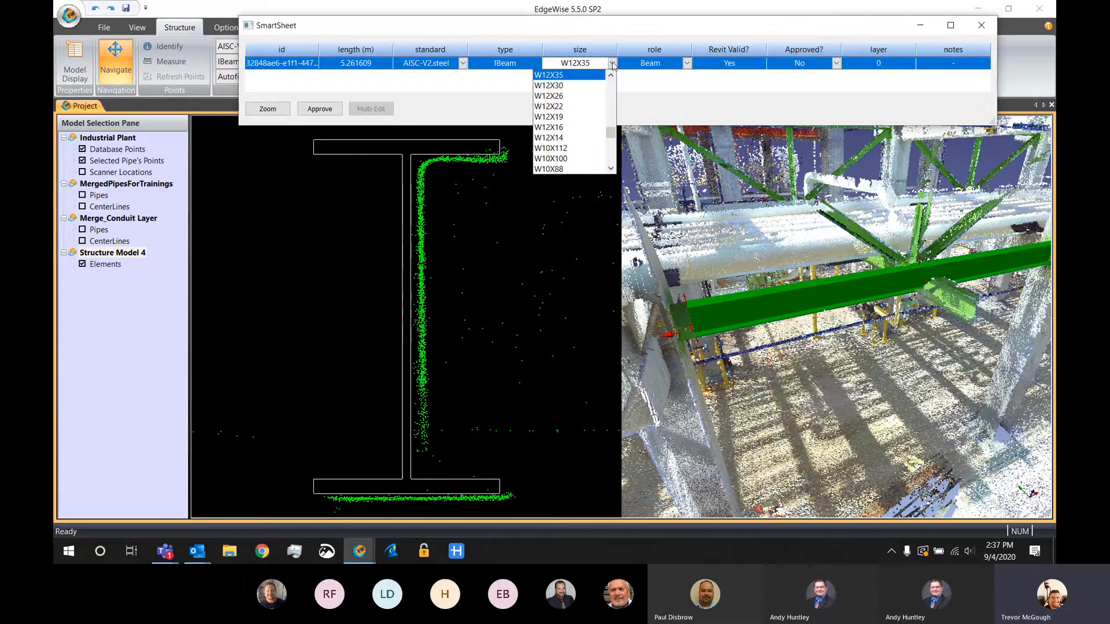
{"action": "left_click", "coordinate": [558, 137]}
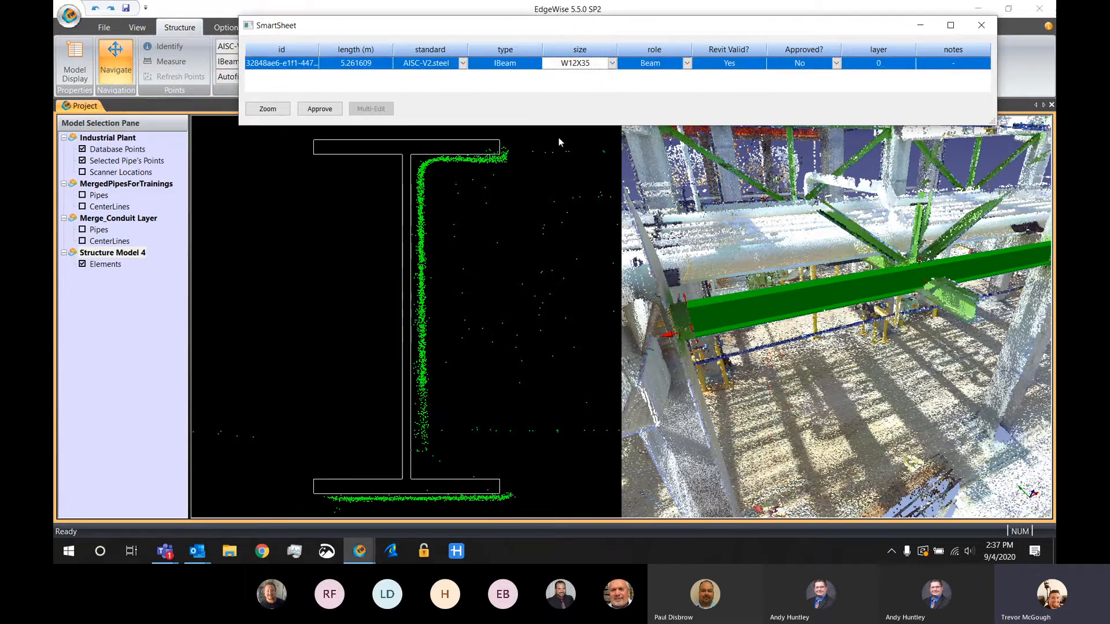
{"action": "left_click", "coordinate": [920, 25]}
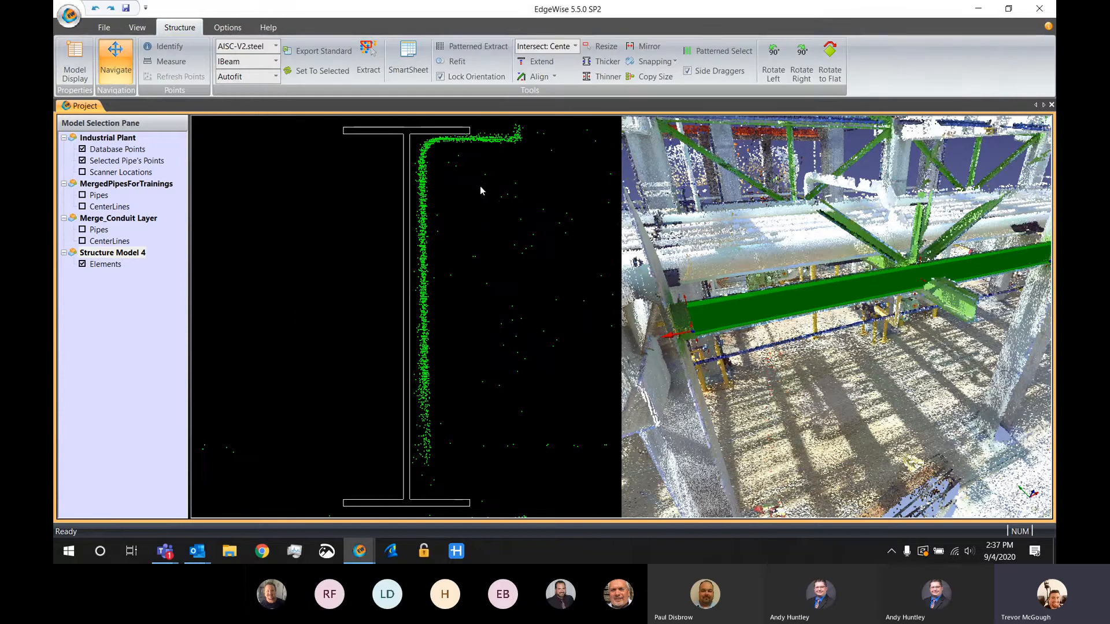
Resize the beam's cross section with a rectangle around the scanned flange extents, and thicken it to the next standard size
{"action": "scroll", "coordinate": [515, 186], "scroll_direction": "down", "scroll_amount": 2}
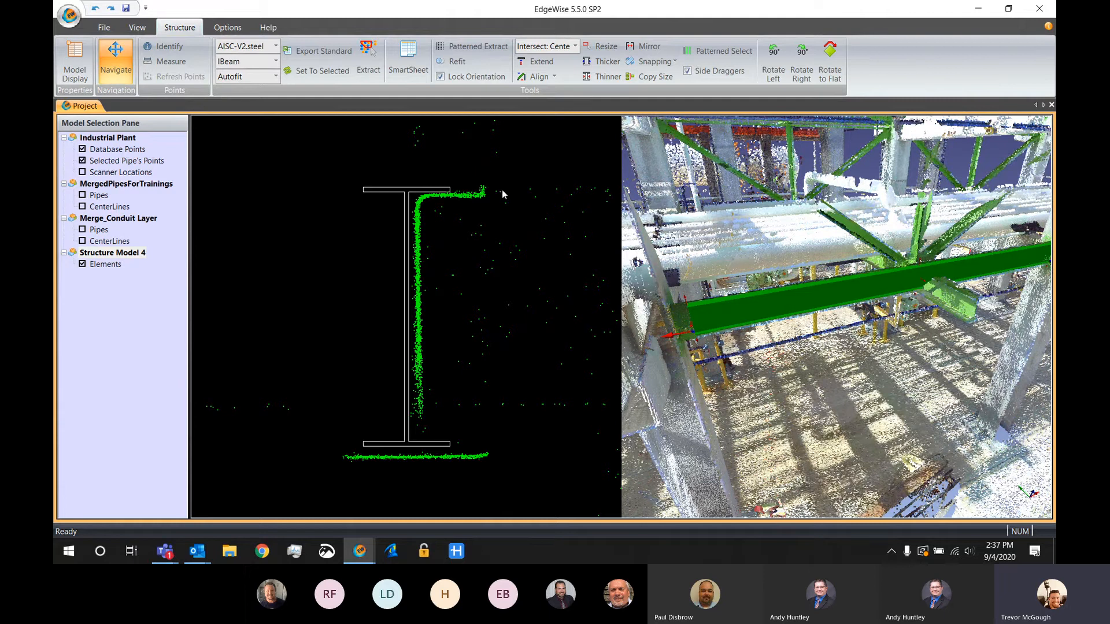
{"action": "left_click", "coordinate": [602, 48]}
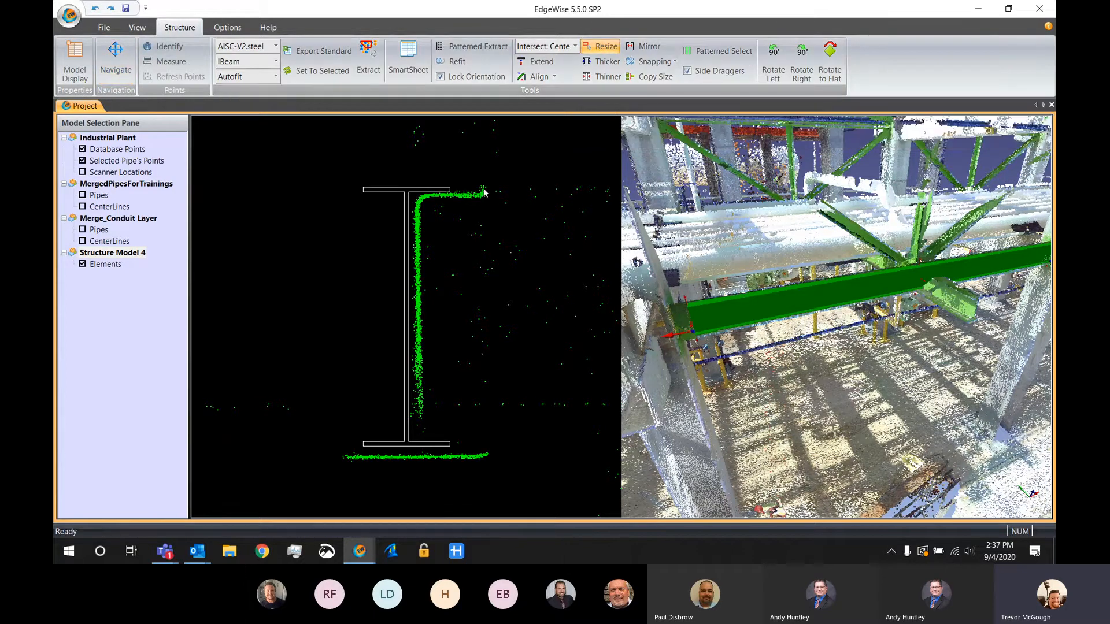
{"action": "left_click_drag", "start_coordinate": [483, 188], "coordinate": [344, 460]}
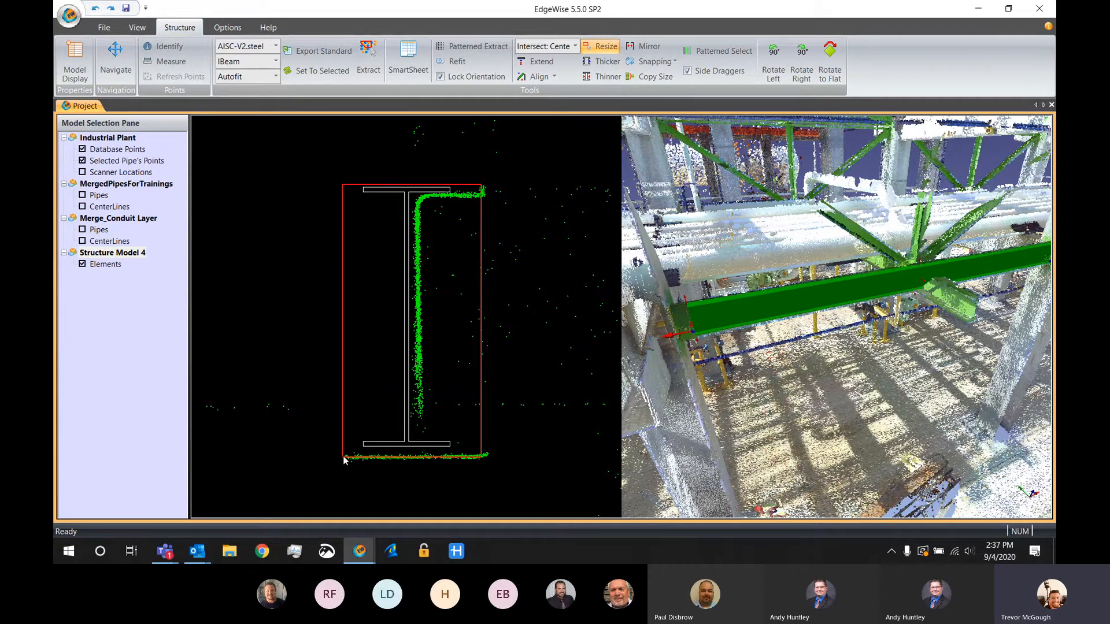
{"action": "left_click_drag", "start_coordinate": [344, 460], "coordinate": [345, 460]}
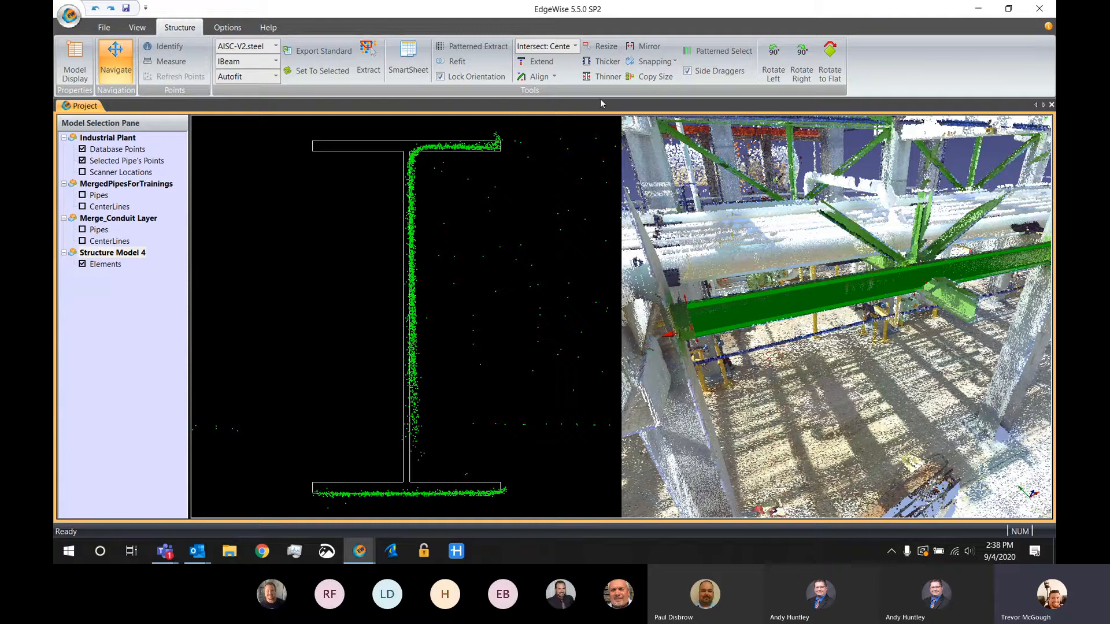
{"action": "left_click", "coordinate": [607, 64]}
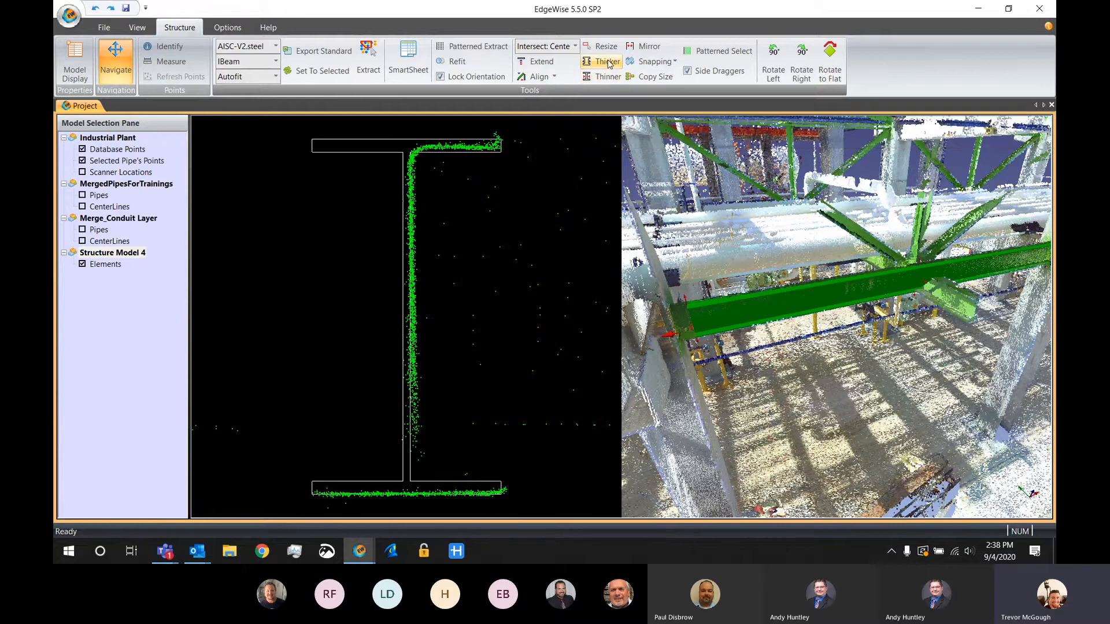
Compare thicker and thinner standard sizes of the beam's cross section at different slices, keep the thicker one, and leave the cross-section view
{"action": "left_click", "coordinate": [602, 63]}
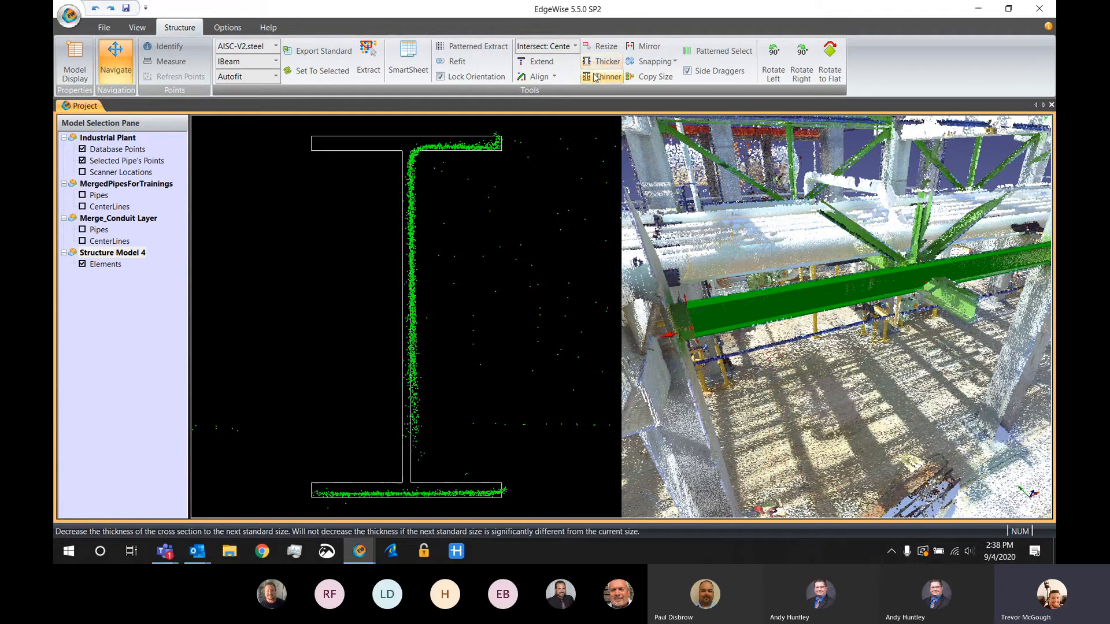
{"action": "left_click", "coordinate": [596, 78]}
{"action": "left_click", "coordinate": [596, 64]}
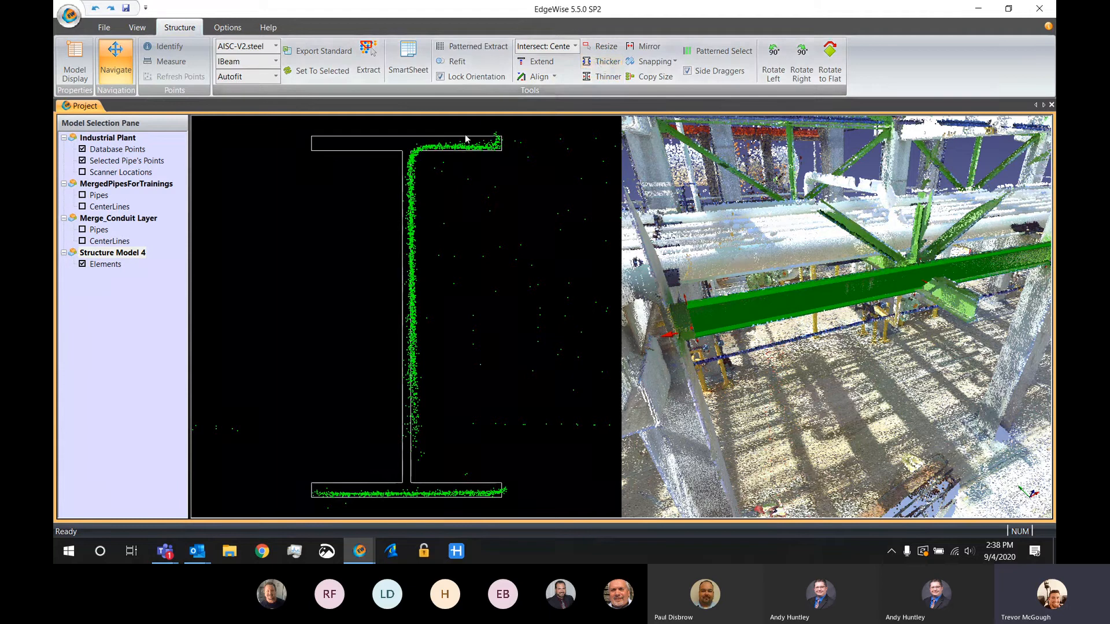
{"action": "left_click_drag", "start_coordinate": [461, 147], "coordinate": [458, 143]}
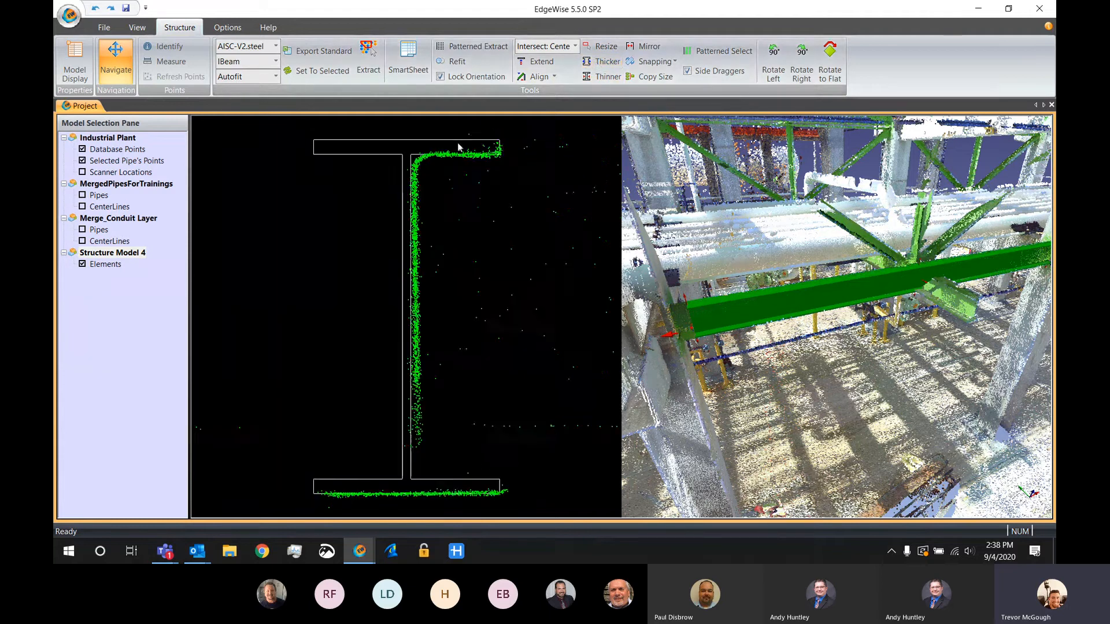
{"action": "left_click", "coordinate": [597, 77]}
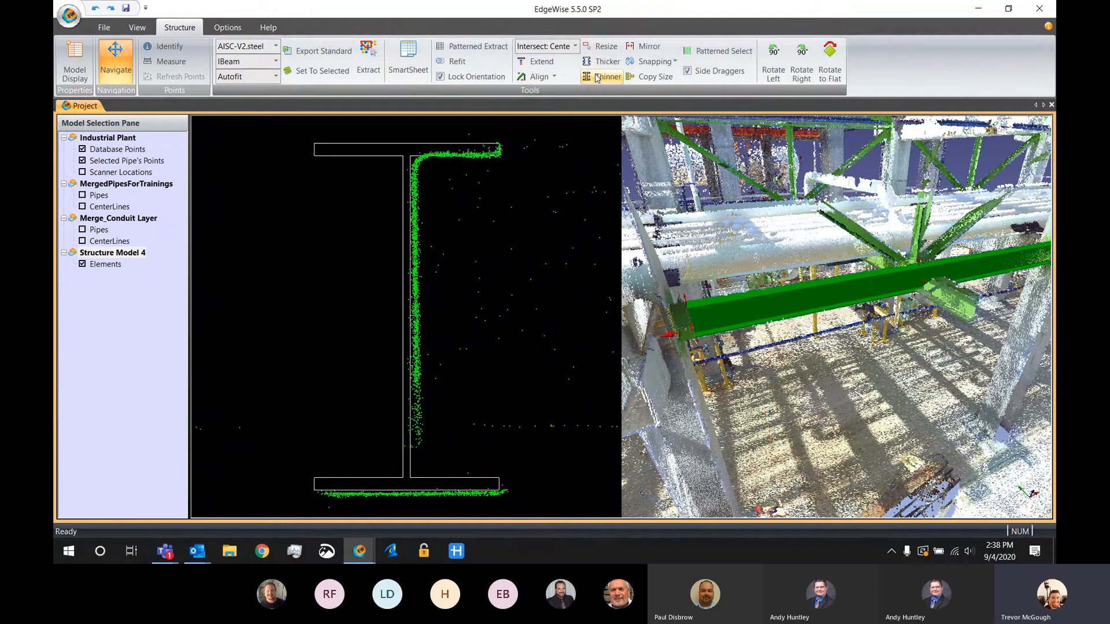
{"action": "left_click", "coordinate": [603, 61]}
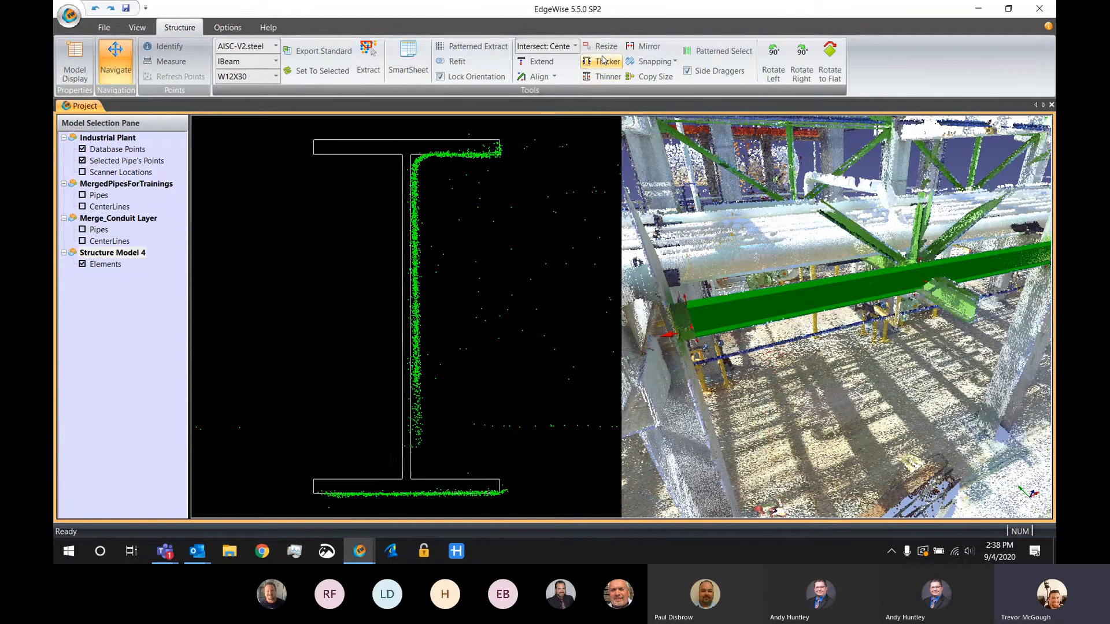
{"action": "left_click", "coordinate": [603, 61]}
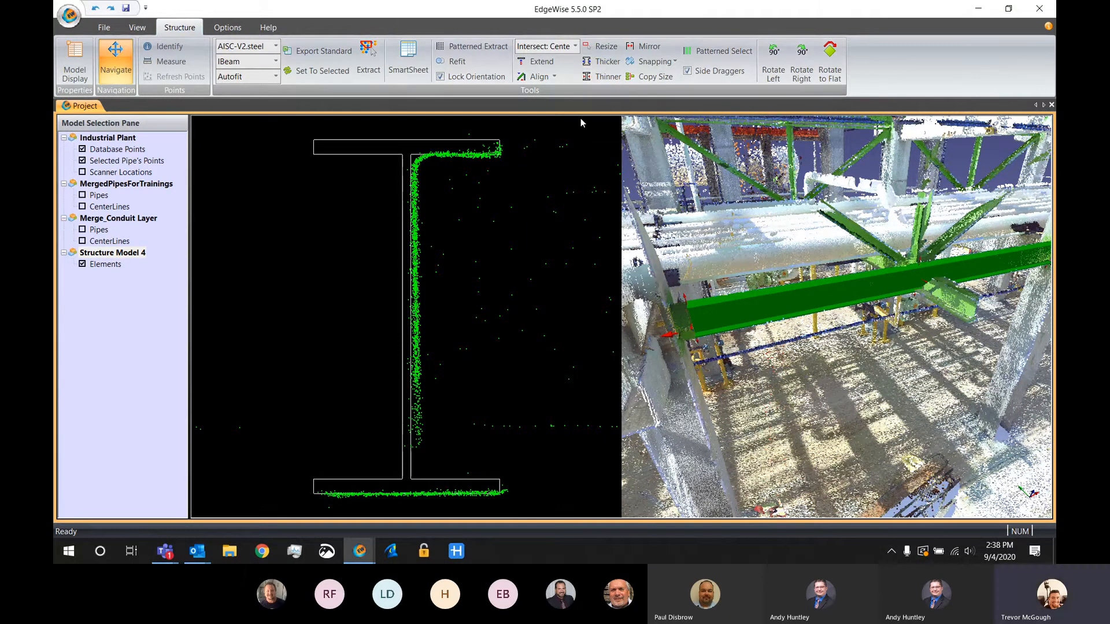
{"action": "key", "text": "Escape"}
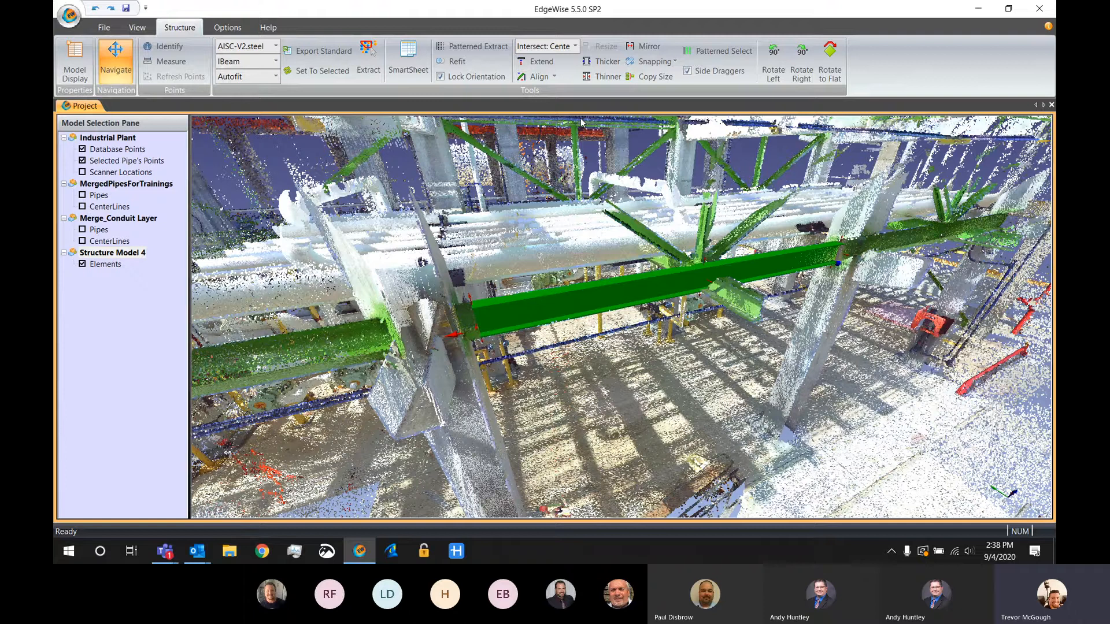
Set the extraction standard, type and size to match the selected beam, W12X35
{"action": "left_click", "coordinate": [320, 71]}
{"action": "left_click", "coordinate": [322, 72]}
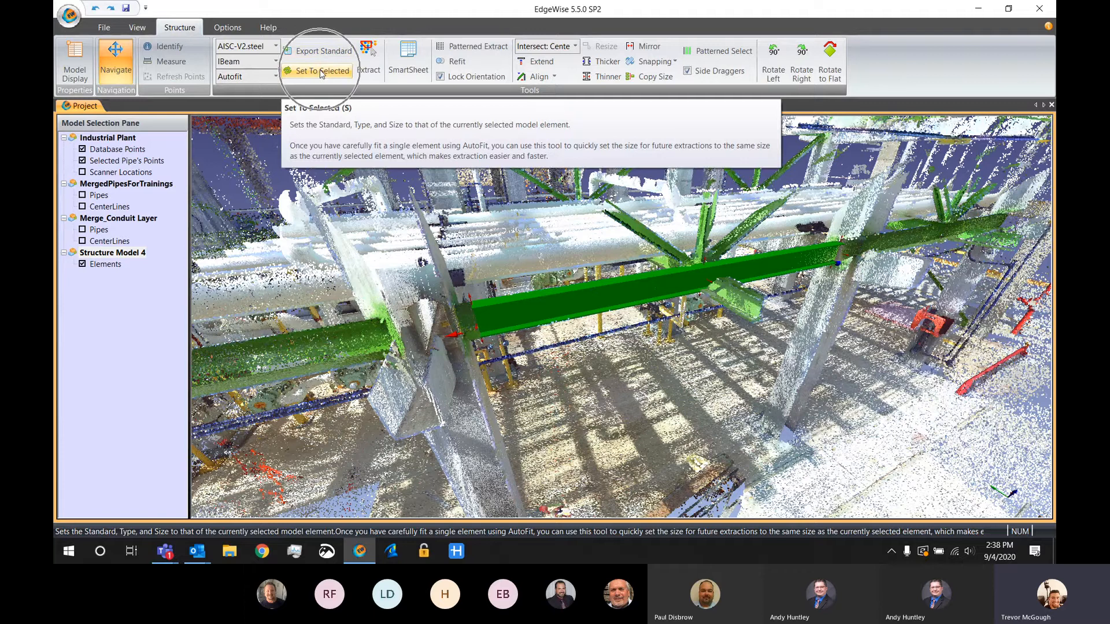
{"action": "left_click", "coordinate": [322, 71]}
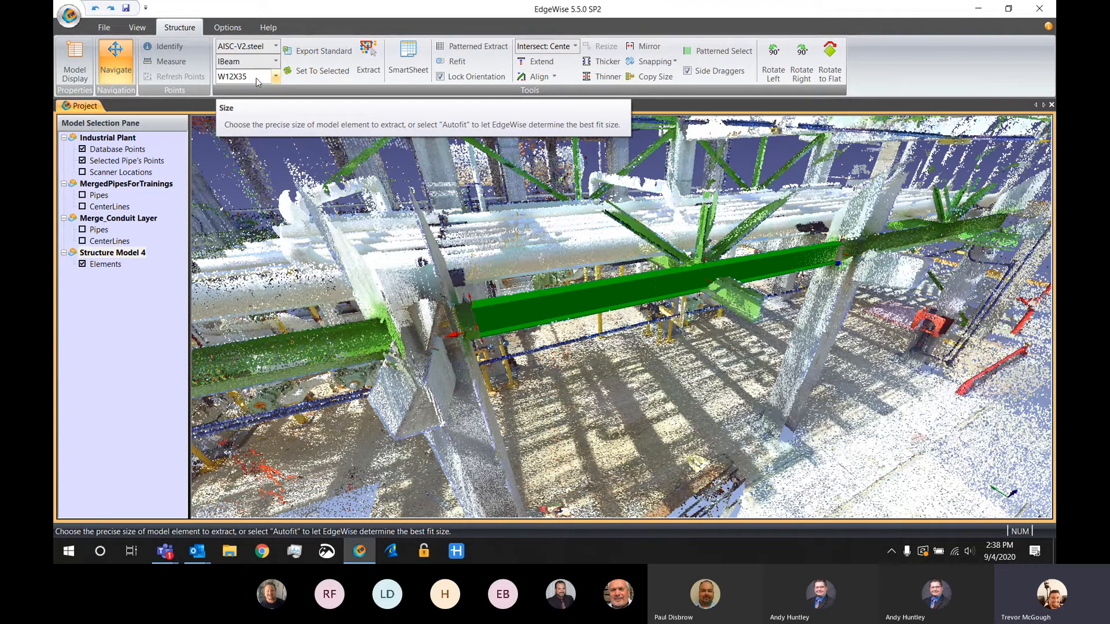
Extract the near-side upper beams in both bays and the adjacent bay's lower beam as W12X35 I-beams by fencing their scan points
{"action": "scroll", "coordinate": [596, 179], "scroll_direction": "down", "scroll_amount": 1}
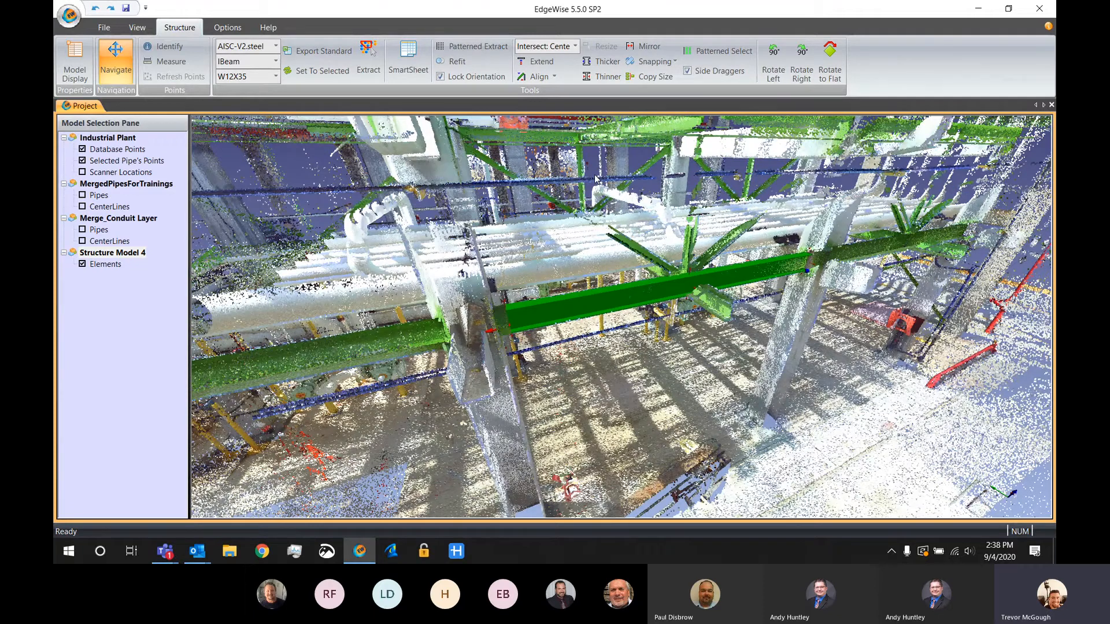
{"action": "left_click", "coordinate": [368, 51]}
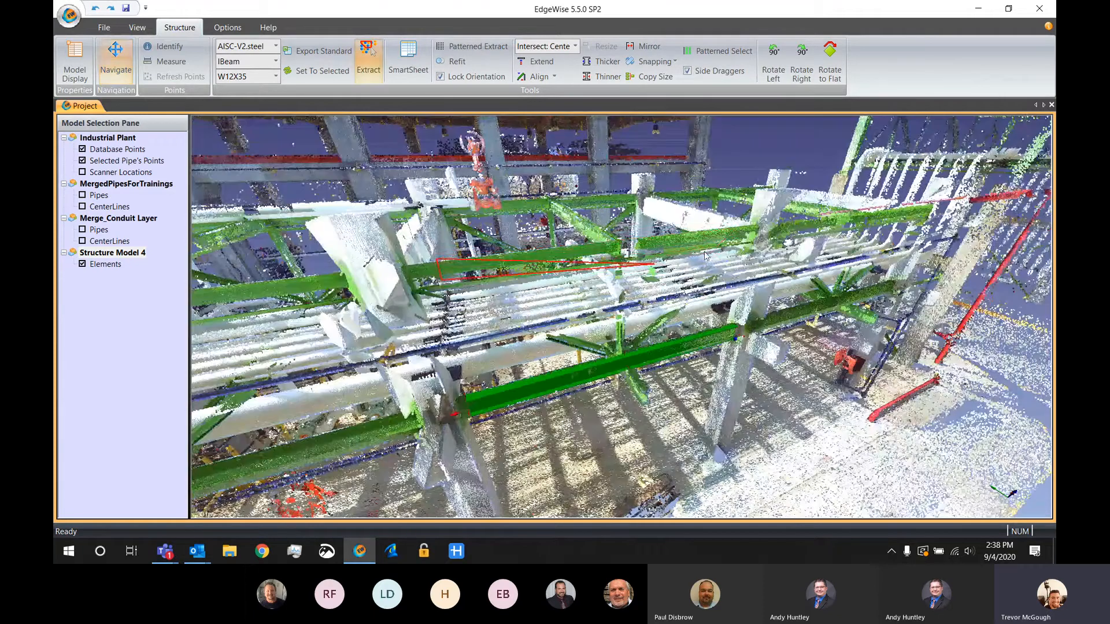
{"action": "left_click", "coordinate": [802, 233]}
{"action": "left_click", "coordinate": [802, 221]}
{"action": "left_click", "coordinate": [926, 204]}
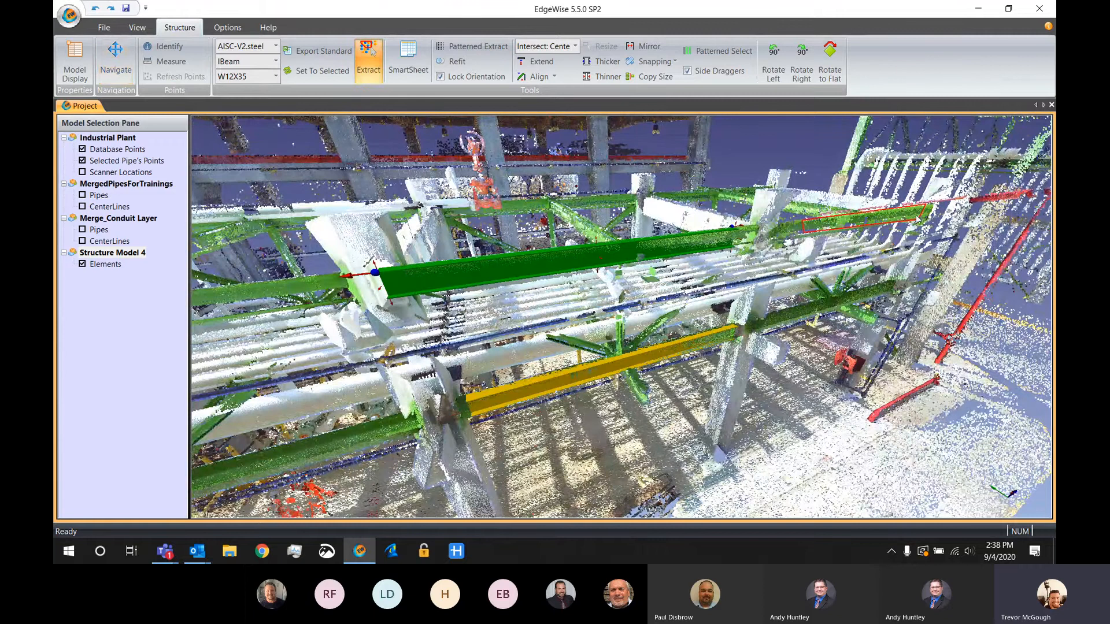
{"action": "double_click", "coordinate": [919, 219]}
{"action": "left_click", "coordinate": [782, 314]}
{"action": "left_click", "coordinate": [784, 322]}
{"action": "left_click", "coordinate": [878, 296]}
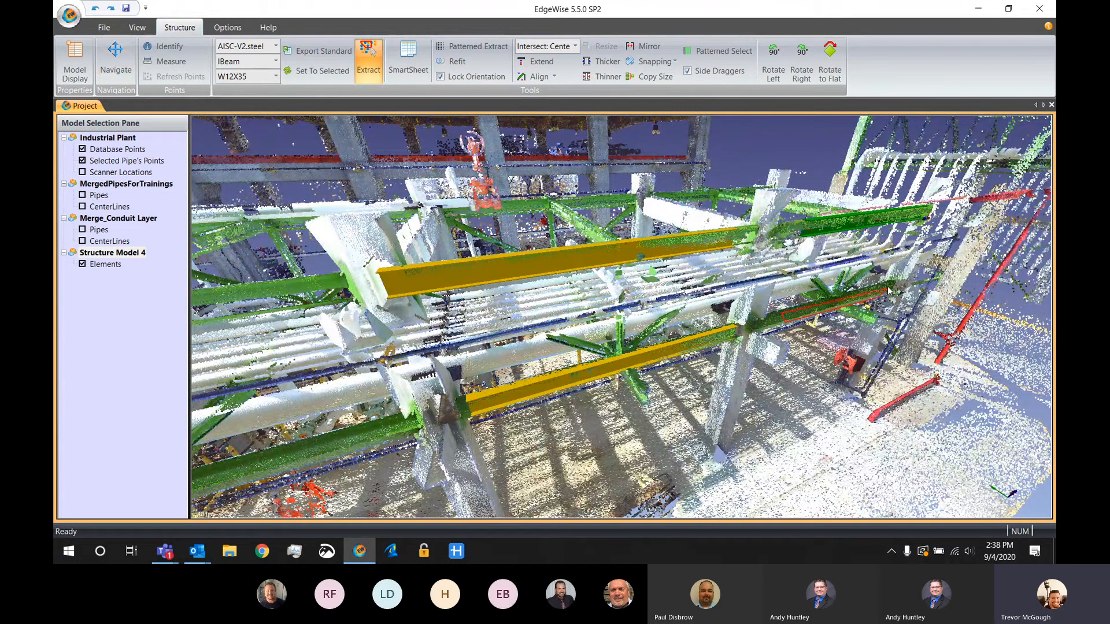
{"action": "double_click", "coordinate": [887, 287]}
Extract the two upper beams on the far side of the pipe rack as W12X35 I-beams
{"action": "key", "text": "space"}
{"action": "left_click_drag", "start_coordinate": [688, 215], "coordinate": [665, 233]}
{"action": "middle_click_drag", "start_coordinate": [666, 234], "coordinate": [649, 321]}
{"action": "key", "text": "space"}
{"action": "left_click", "coordinate": [512, 216]}
{"action": "left_click", "coordinate": [513, 232]}
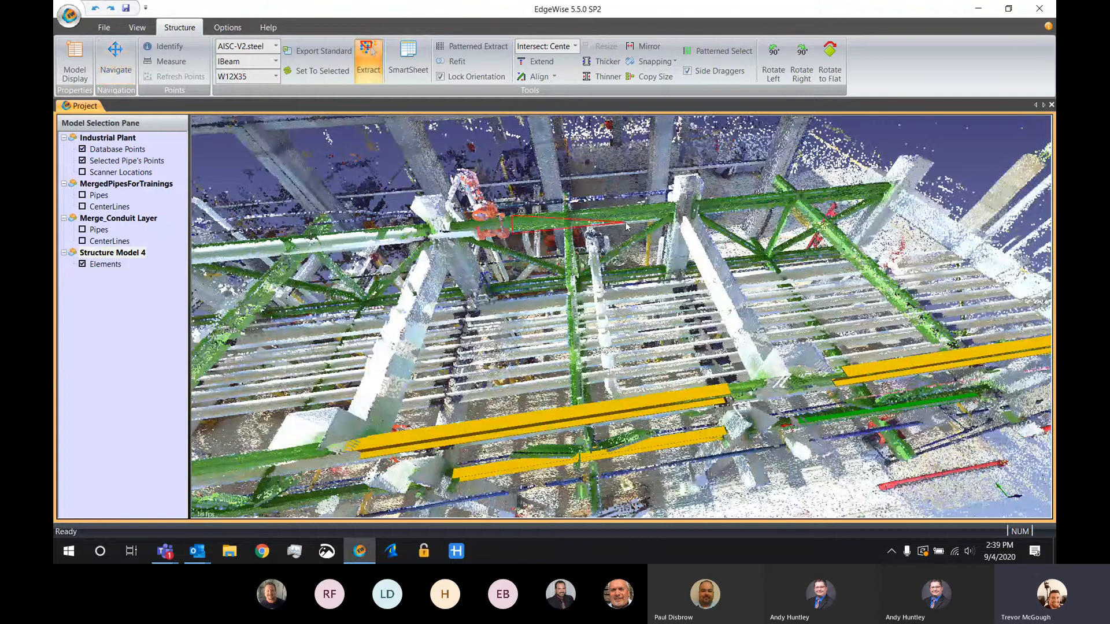
{"action": "left_click", "coordinate": [628, 224]}
{"action": "double_click", "coordinate": [659, 206]}
{"action": "left_click", "coordinate": [721, 200]}
{"action": "left_click", "coordinate": [722, 208]}
{"action": "left_click", "coordinate": [849, 200]}
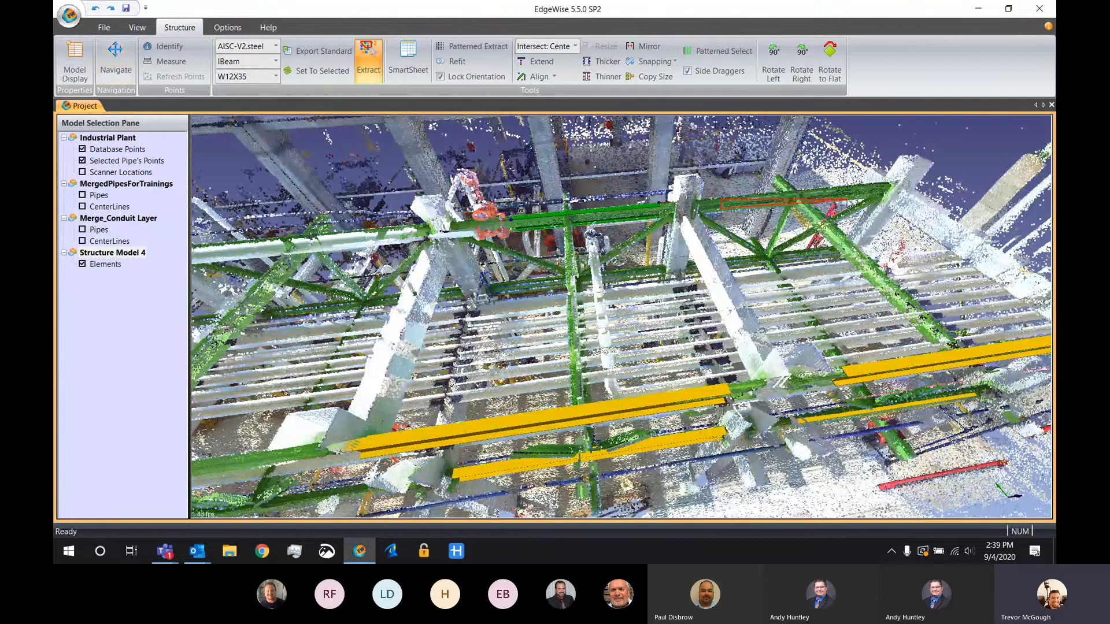
{"action": "double_click", "coordinate": [860, 189]}
Extract the two lower beams on the far side of the pipe rack as W12X35 I-beams and end the extraction
{"action": "left_click", "coordinate": [498, 285]}
{"action": "left_click", "coordinate": [500, 296]}
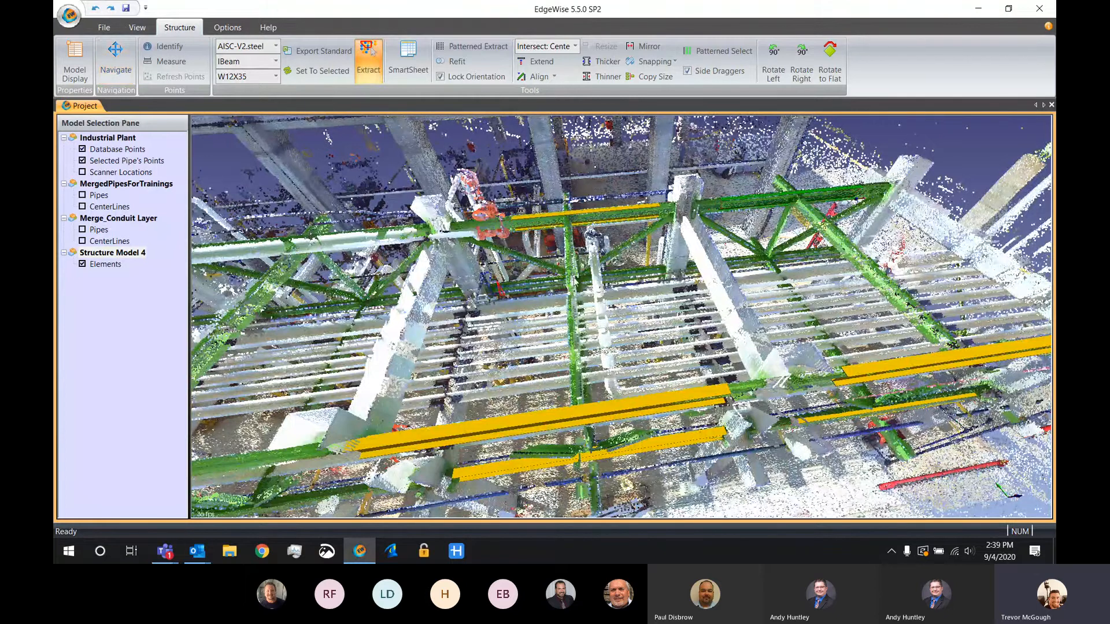
{"action": "left_click", "coordinate": [646, 278]}
{"action": "double_click", "coordinate": [651, 268]}
{"action": "left_click", "coordinate": [729, 258]}
{"action": "left_click", "coordinate": [733, 275]}
{"action": "left_click", "coordinate": [820, 265]}
{"action": "double_click", "coordinate": [830, 250]}
{"action": "key", "text": "Escape"}
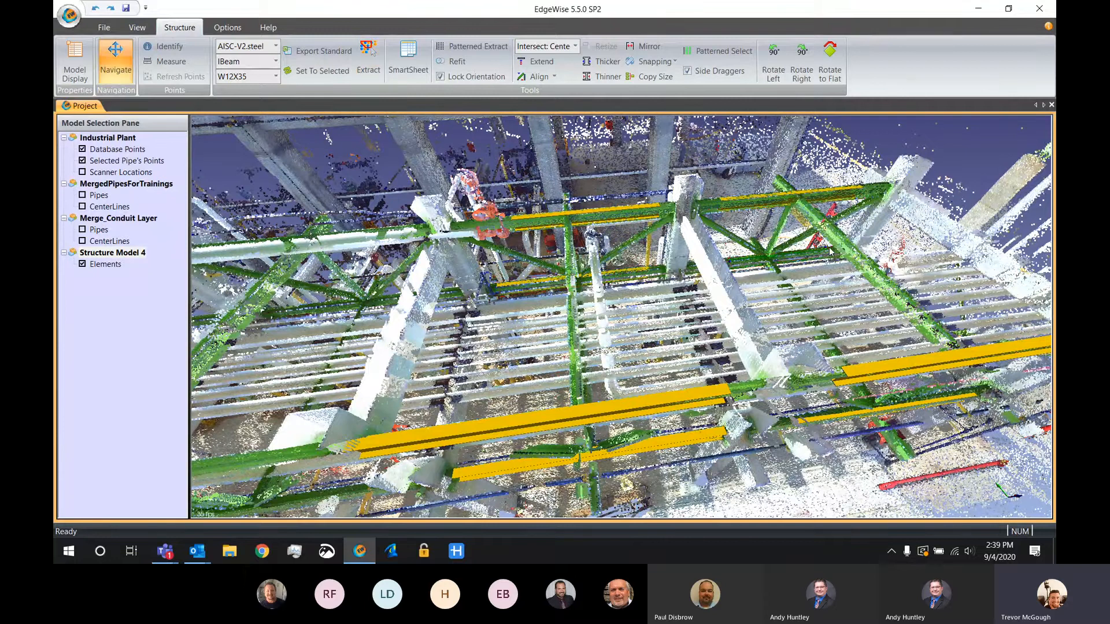
Examine the extracted I-beams with the database points hidden, and restore the points
{"action": "key", "text": "d"}
{"action": "left_click_drag", "start_coordinate": [745, 384], "coordinate": [674, 374]}
{"action": "scroll", "coordinate": [673, 373], "scroll_direction": "down", "scroll_amount": 5}
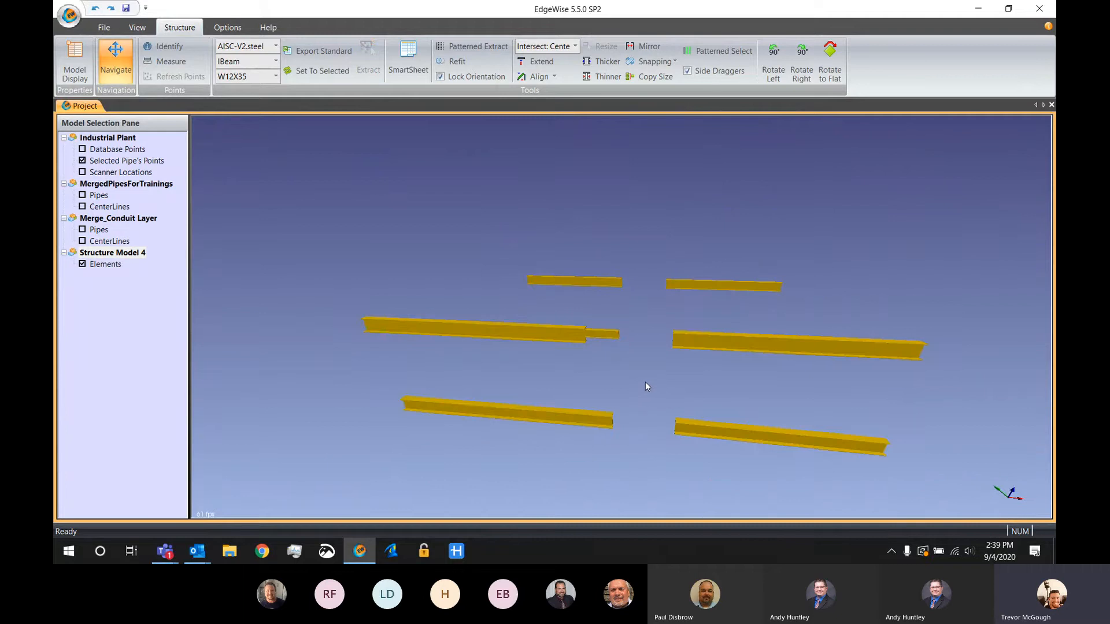
{"action": "key", "text": "d"}
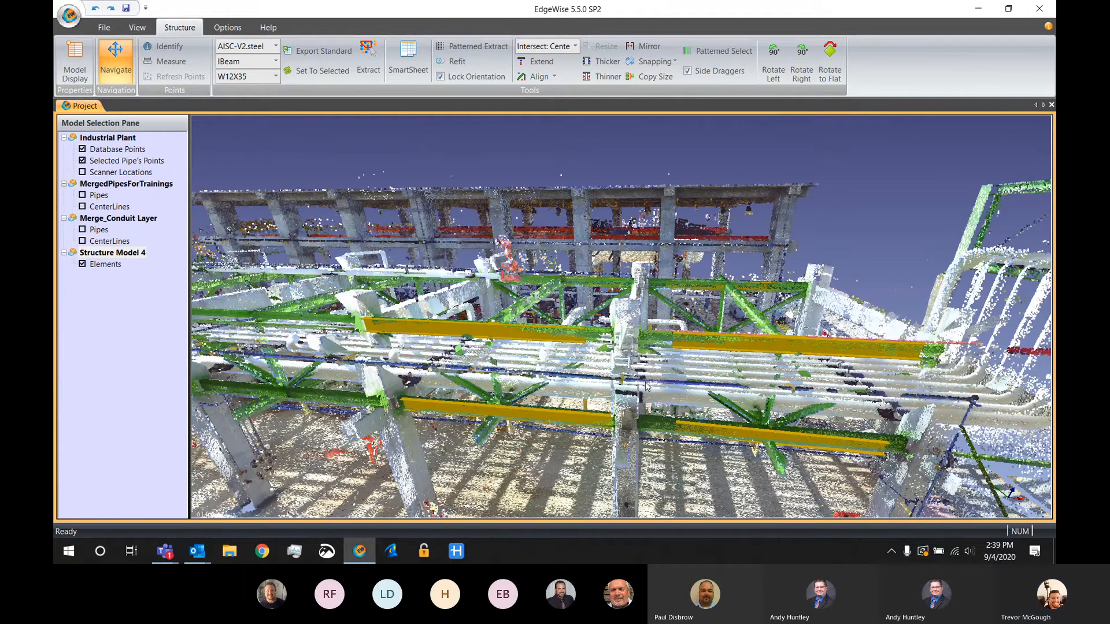
{"action": "mouse_move", "coordinate": [645, 383]}
{"action": "left_mouse_down"}
{"action": "mouse_move", "coordinate": [601, 393]}
{"action": "mouse_move", "coordinate": [646, 395]}
{"action": "left_mouse_up"}
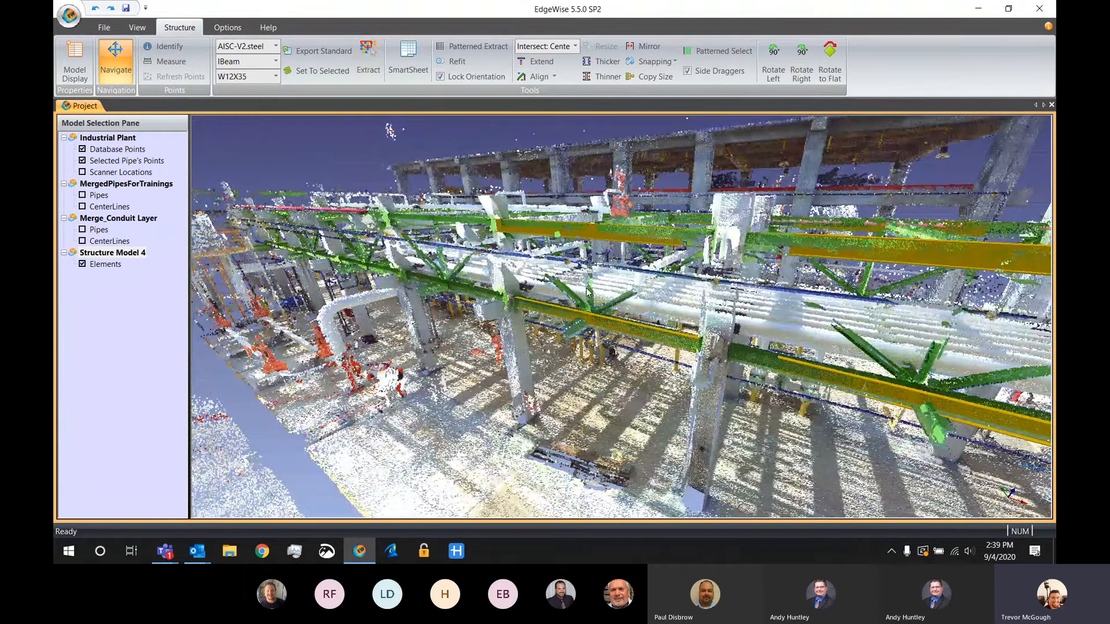
Extract the near-side column as a rectangular concrete element using the Imperial-V1.concrete standard with Autofit size
{"action": "left_click", "coordinate": [264, 52]}
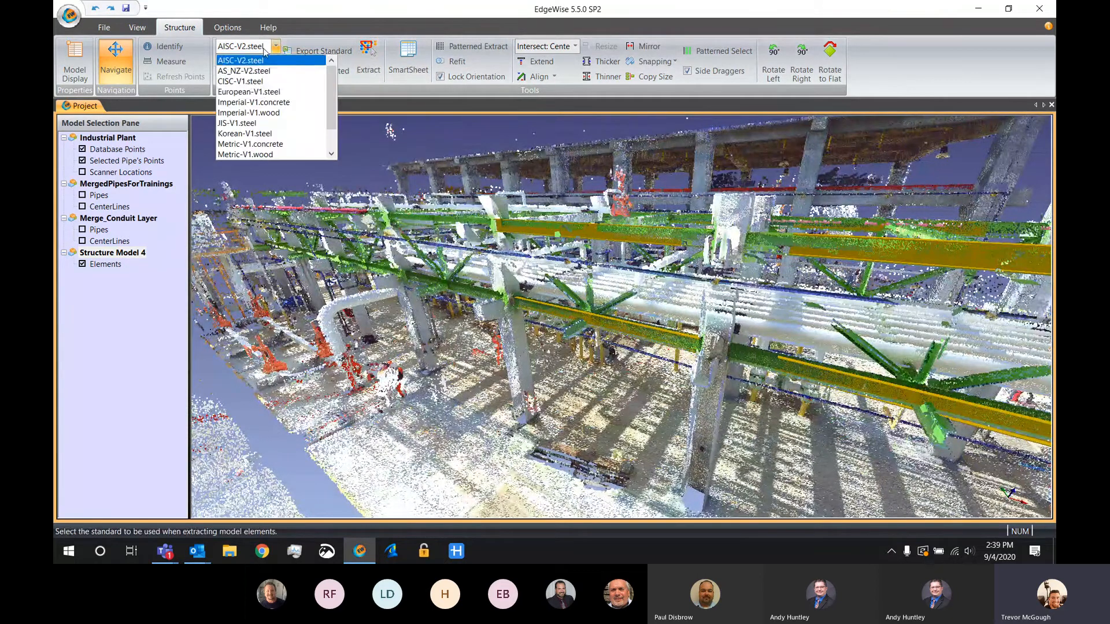
{"action": "left_click", "coordinate": [270, 114]}
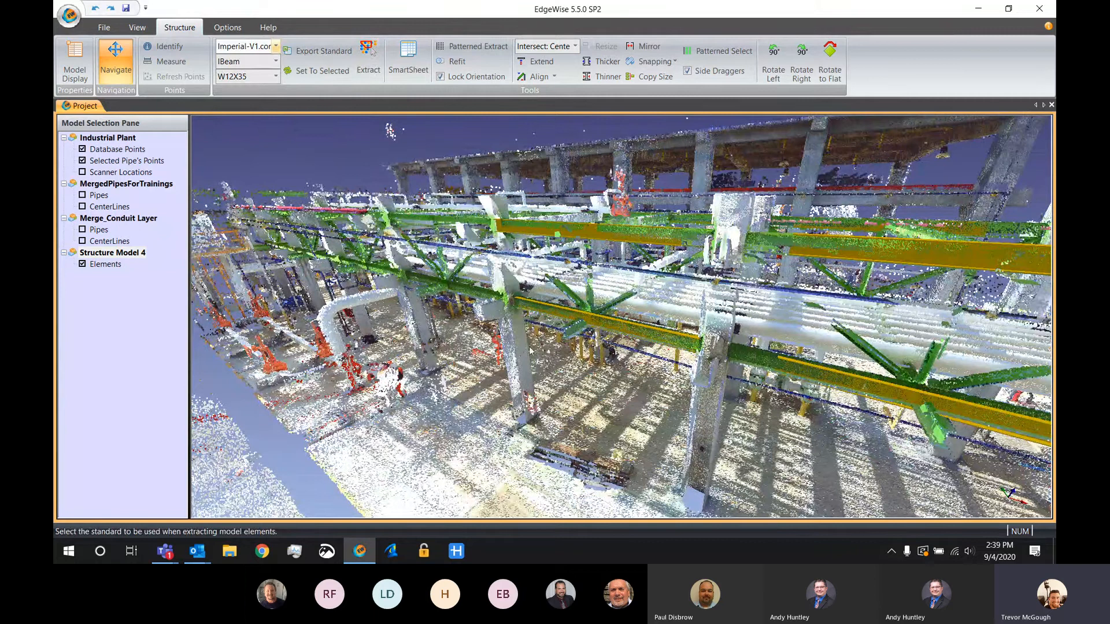
{"action": "mouse_move", "coordinate": [492, 311]}
{"action": "left_mouse_down"}
{"action": "mouse_move", "coordinate": [485, 277]}
{"action": "mouse_move", "coordinate": [507, 266]}
{"action": "left_mouse_up"}
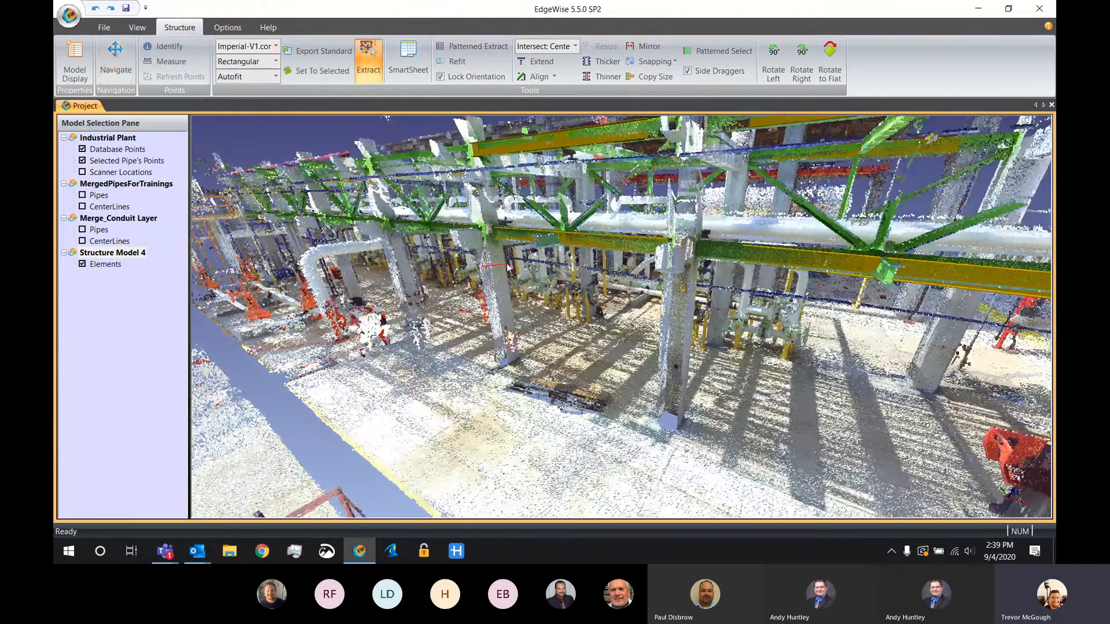
Check the extracted column's cross section against the scan points and set the extraction size to match it, 18.5X22in
{"action": "left_click", "coordinate": [503, 316]}
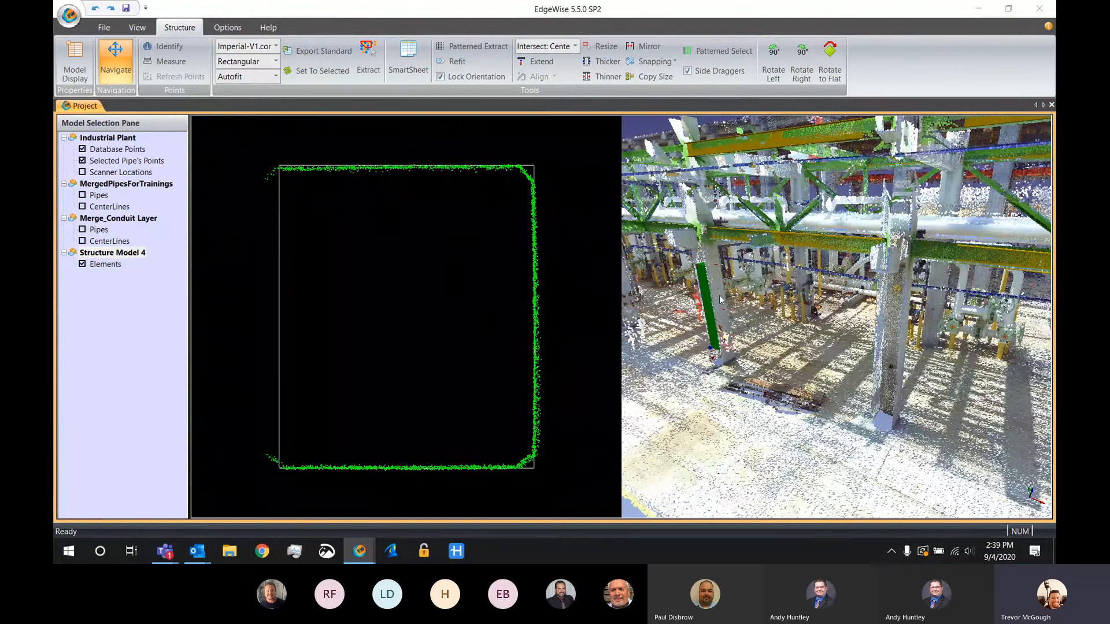
{"action": "left_click", "coordinate": [768, 417]}
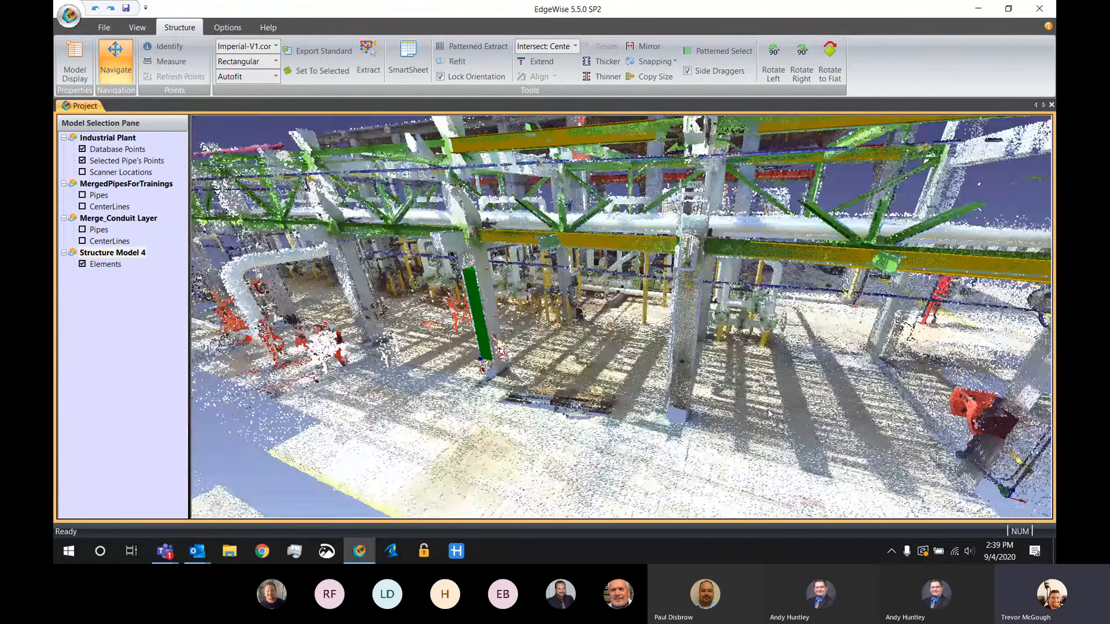
{"action": "left_click_drag", "start_coordinate": [605, 341], "coordinate": [530, 302]}
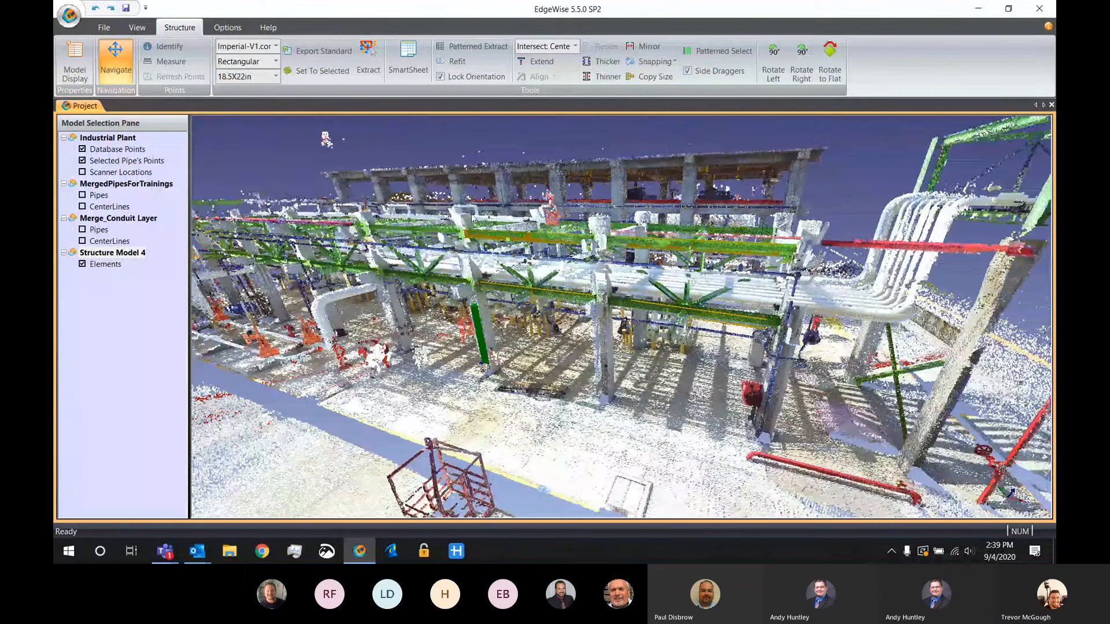
Extract the two remaining near-side columns and the three far-side columns as 18.5X22in rectangular concrete, and end the extraction
{"action": "left_click", "coordinate": [369, 58]}
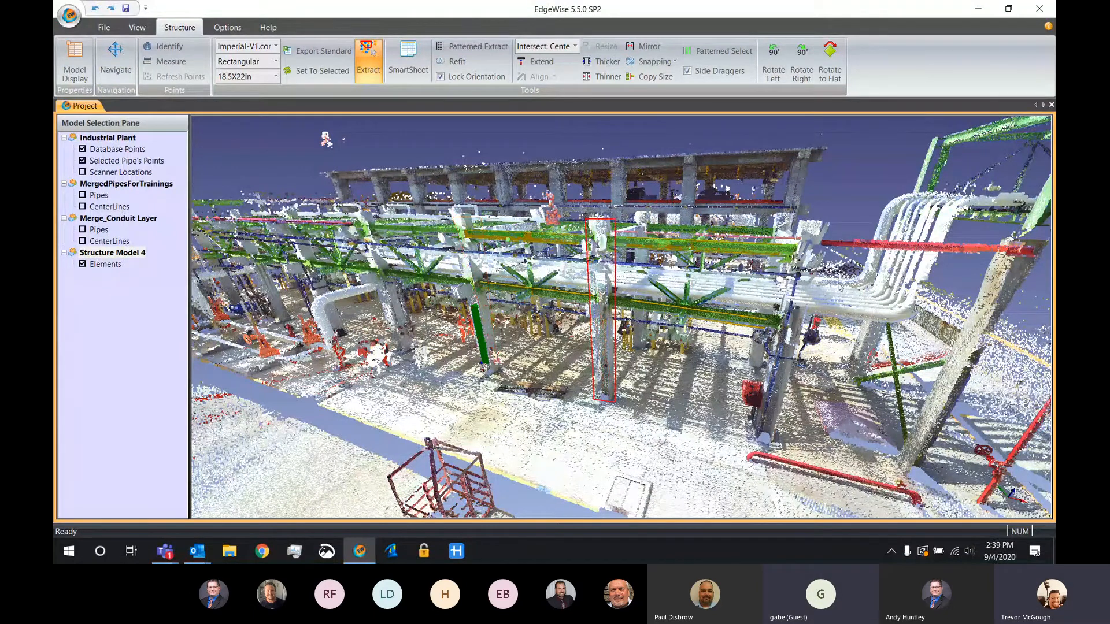
{"action": "left_click", "coordinate": [790, 391]}
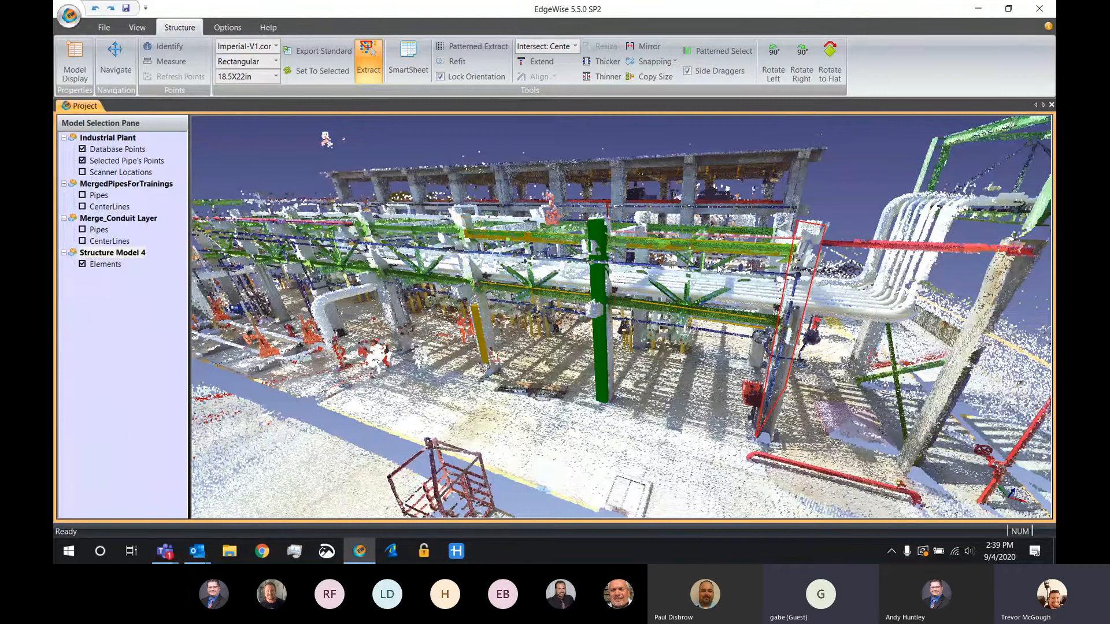
{"action": "left_click_drag", "start_coordinate": [700, 242], "coordinate": [790, 236]}
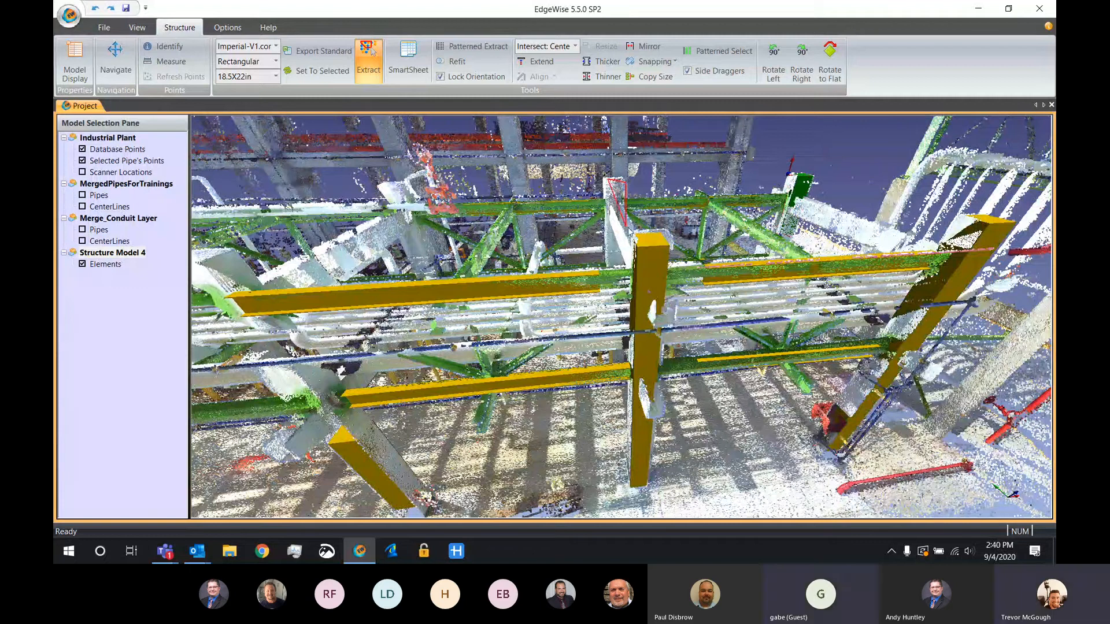
{"action": "left_click", "coordinate": [602, 269]}
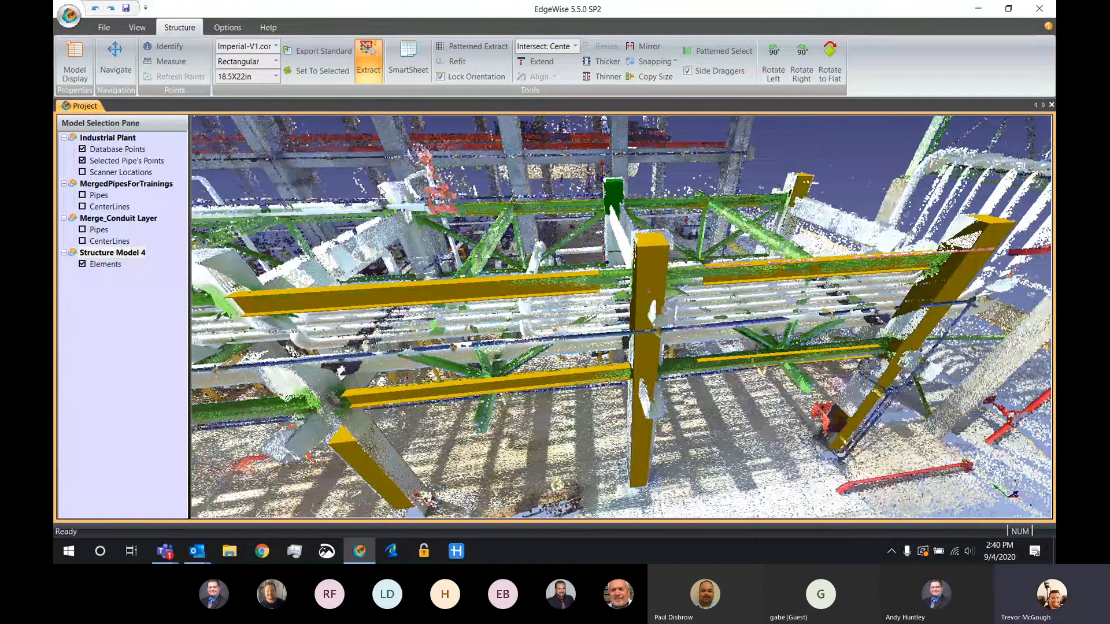
{"action": "left_click", "coordinate": [413, 261]}
{"action": "key", "text": "Escape"}
Hide the database points, select the three far-side columns and the two outer near-side columns together, and return to the structure tools
{"action": "key", "text": "d"}
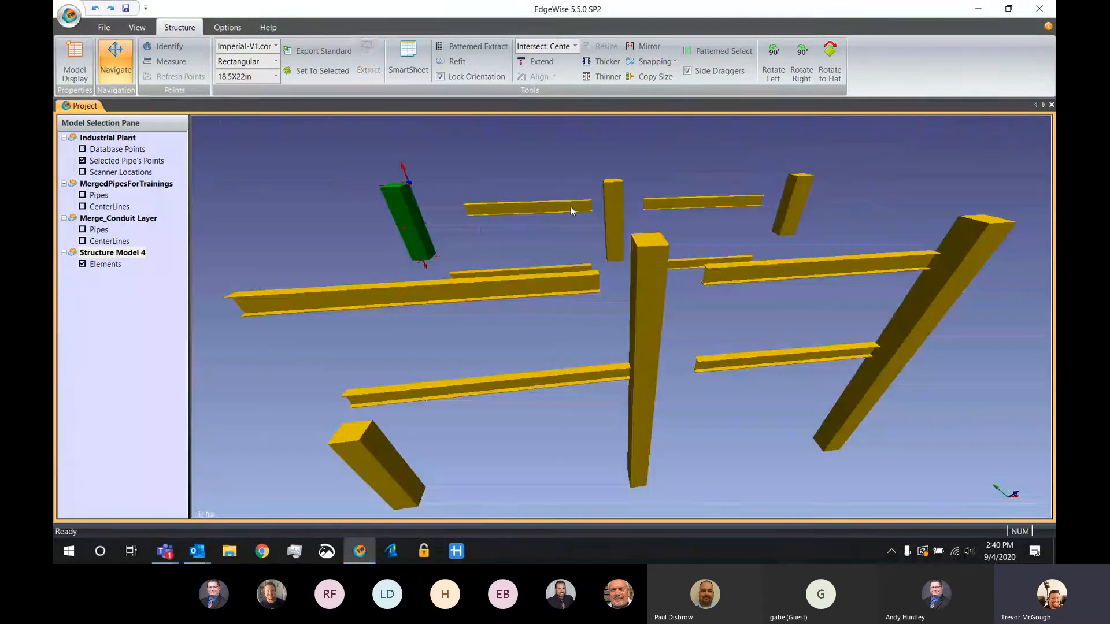
{"action": "scroll", "coordinate": [556, 76], "scroll_direction": "down", "scroll_amount": 1}
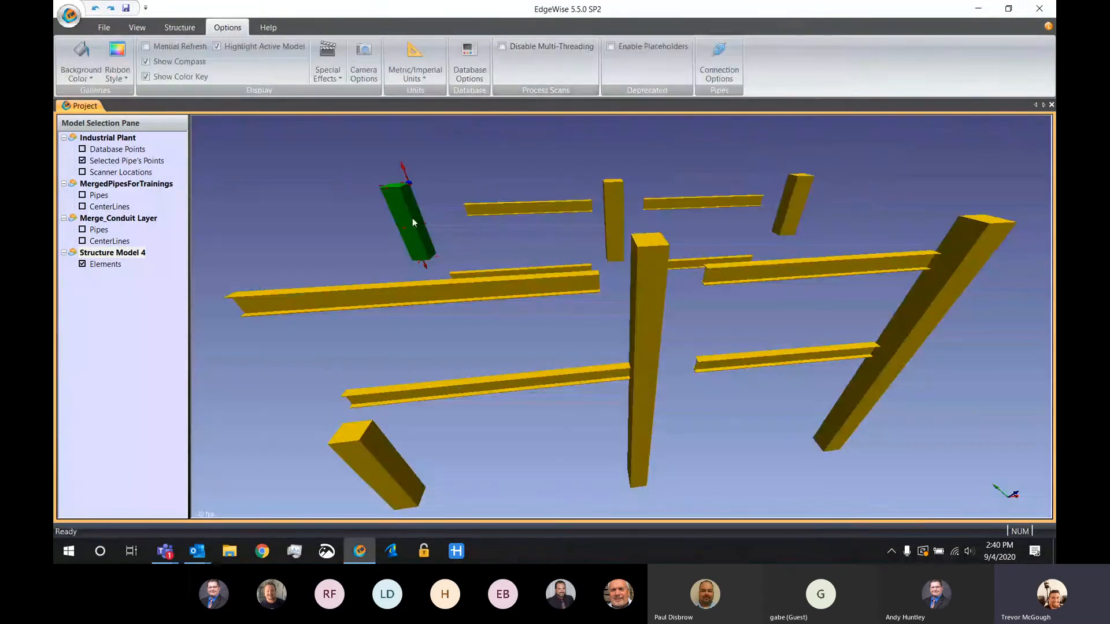
{"action": "left_click", "coordinate": [361, 442]}
{"action": "left_click", "coordinate": [606, 213]}
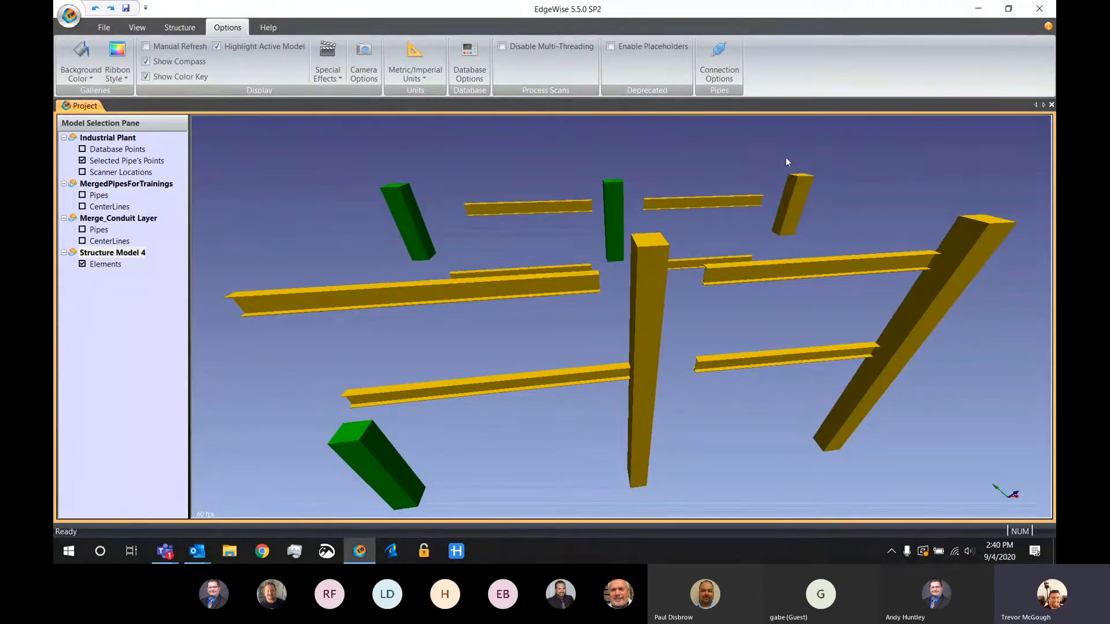
{"action": "left_click", "coordinate": [793, 202]}
{"action": "left_click", "coordinate": [979, 256]}
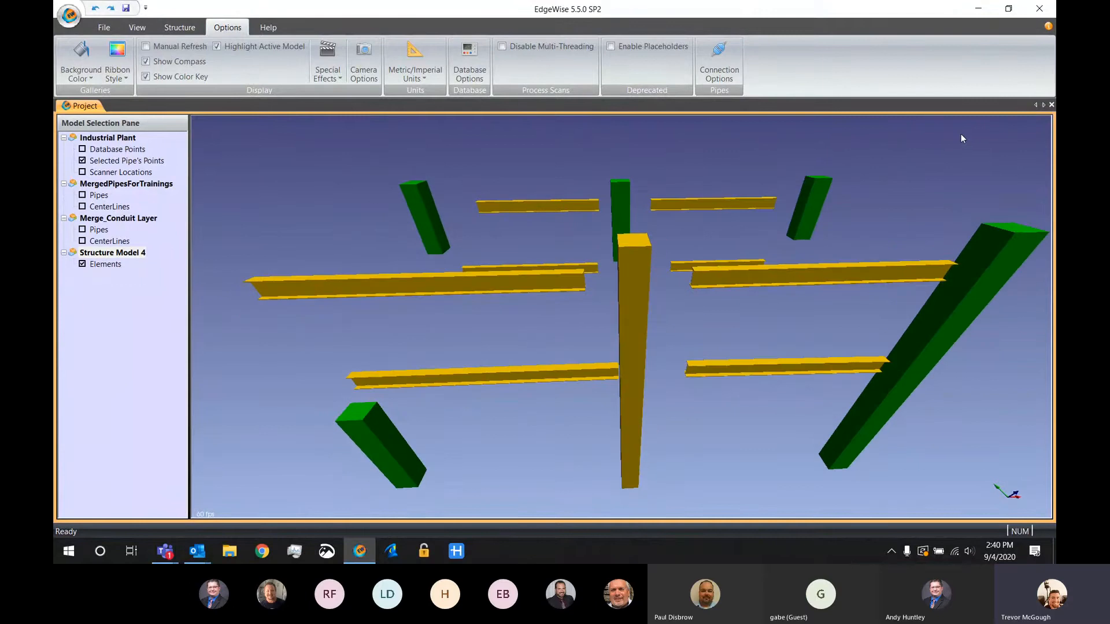
{"action": "left_click", "coordinate": [180, 28]}
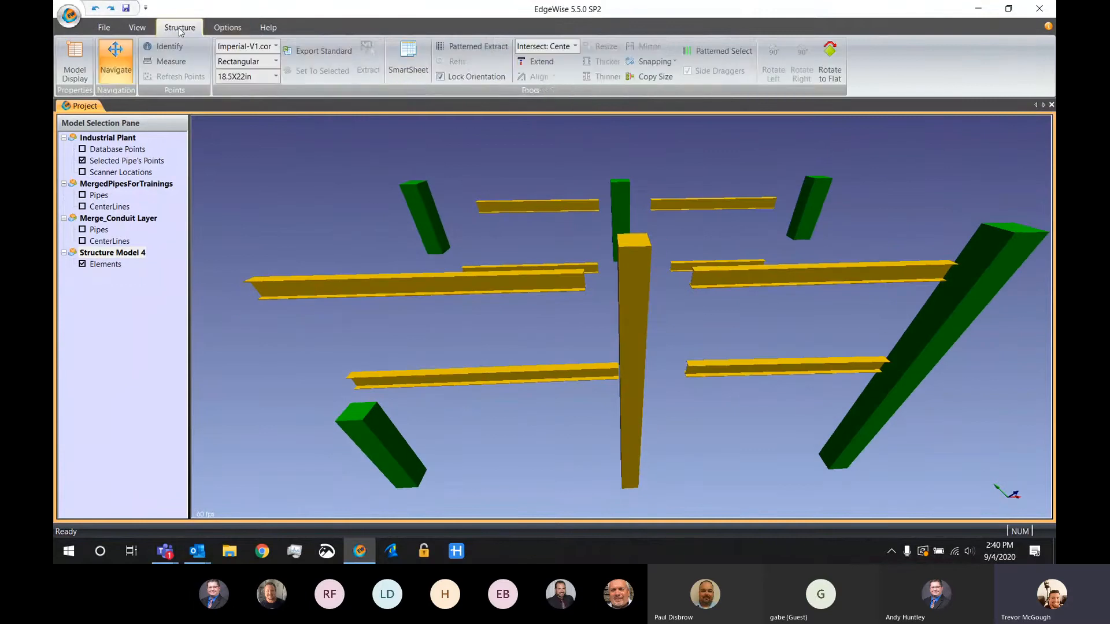
Extend the five selected columns to the end faces of the near-side middle column at both top and bottom
{"action": "left_click", "coordinate": [542, 62]}
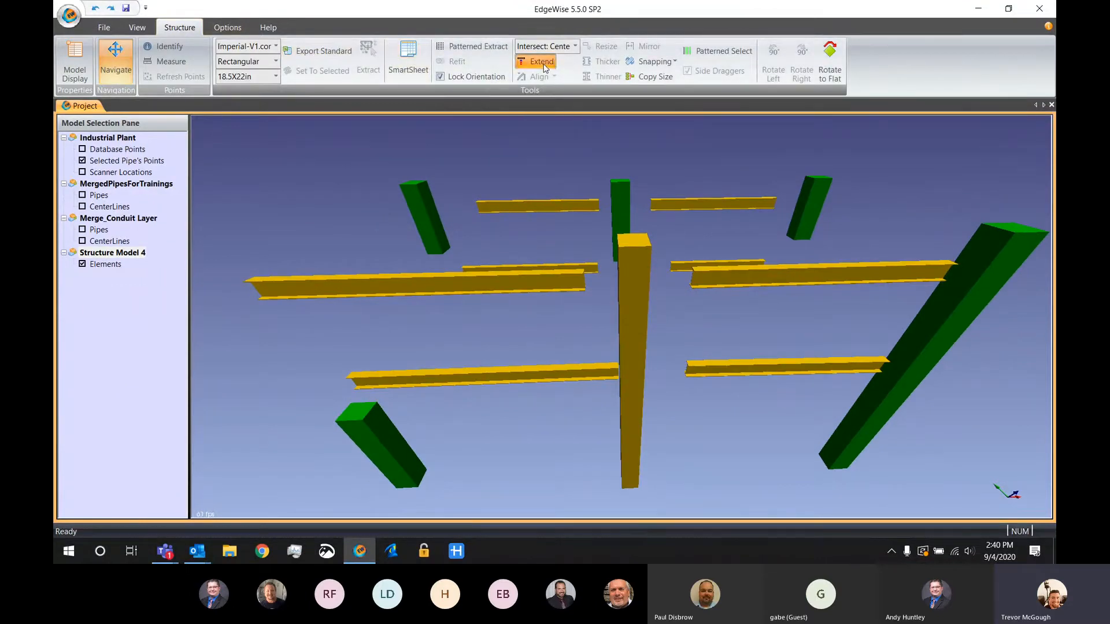
{"action": "left_click", "coordinate": [639, 248]}
{"action": "left_click_drag", "start_coordinate": [725, 477], "coordinate": [698, 418]}
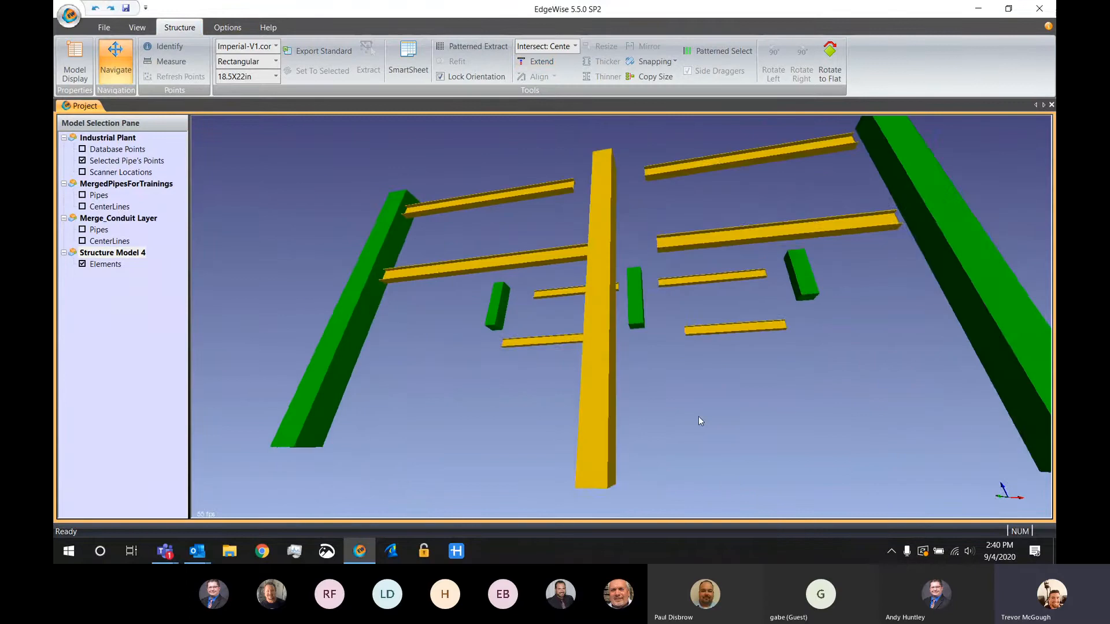
{"action": "left_click_drag", "start_coordinate": [657, 481], "coordinate": [737, 365]}
Extend the four right-bay beams at both ends to the faces of the middle and outer near-side columns
{"action": "left_click", "coordinate": [740, 214], "text": "ctrl"}
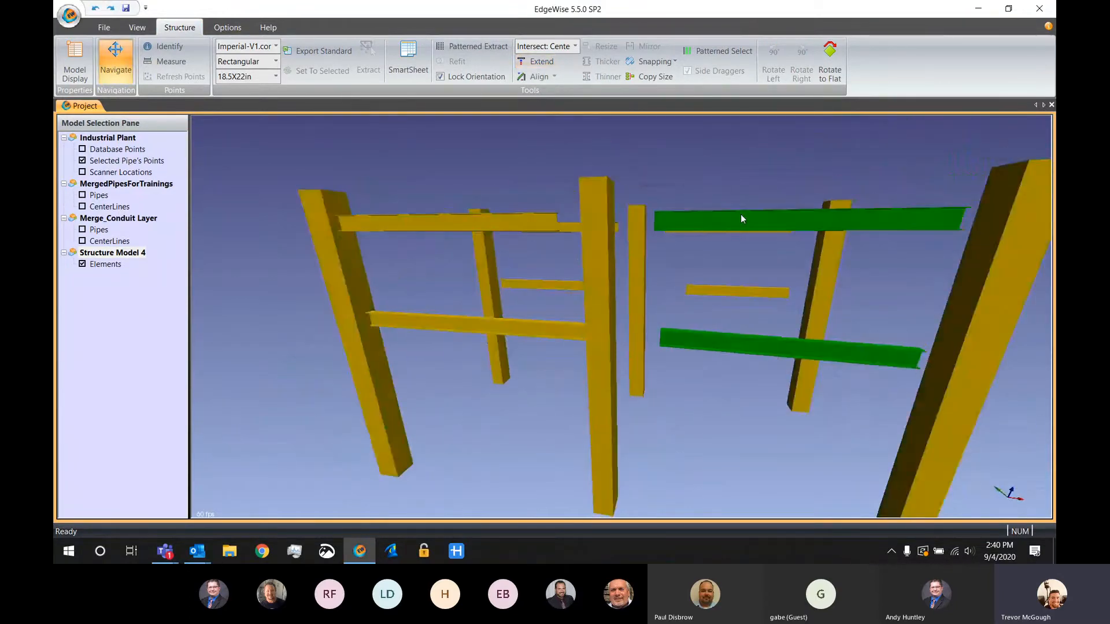
{"action": "left_click_drag", "start_coordinate": [741, 213], "coordinate": [745, 243]}
{"action": "left_click", "coordinate": [749, 210], "text": "ctrl"}
{"action": "left_click", "coordinate": [735, 286], "text": "ctrl"}
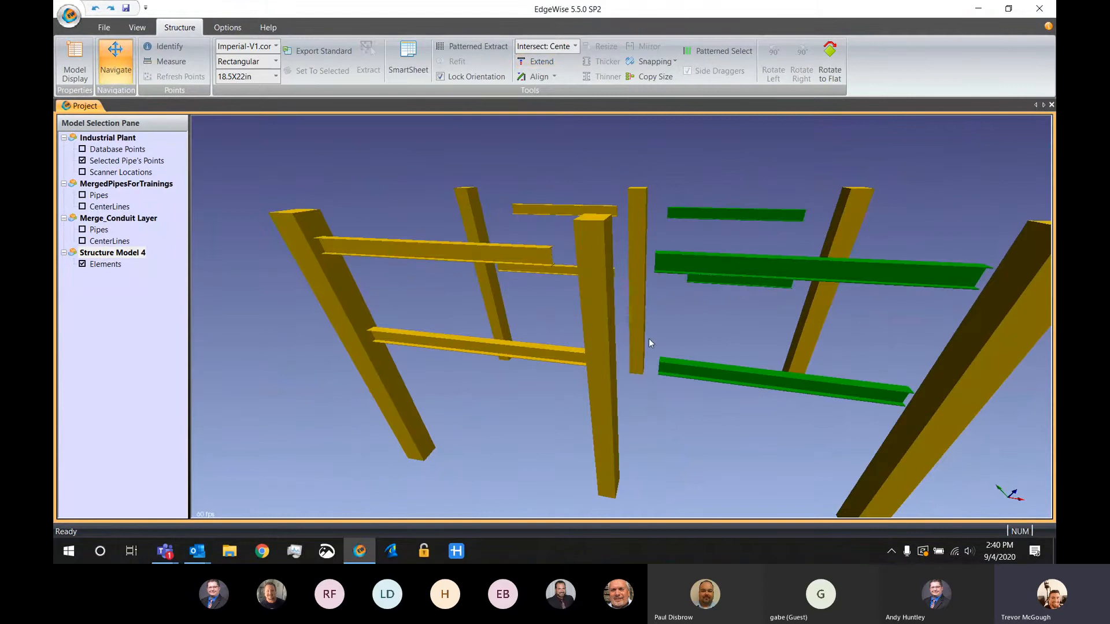
{"action": "left_click_drag", "start_coordinate": [710, 332], "coordinate": [928, 316]}
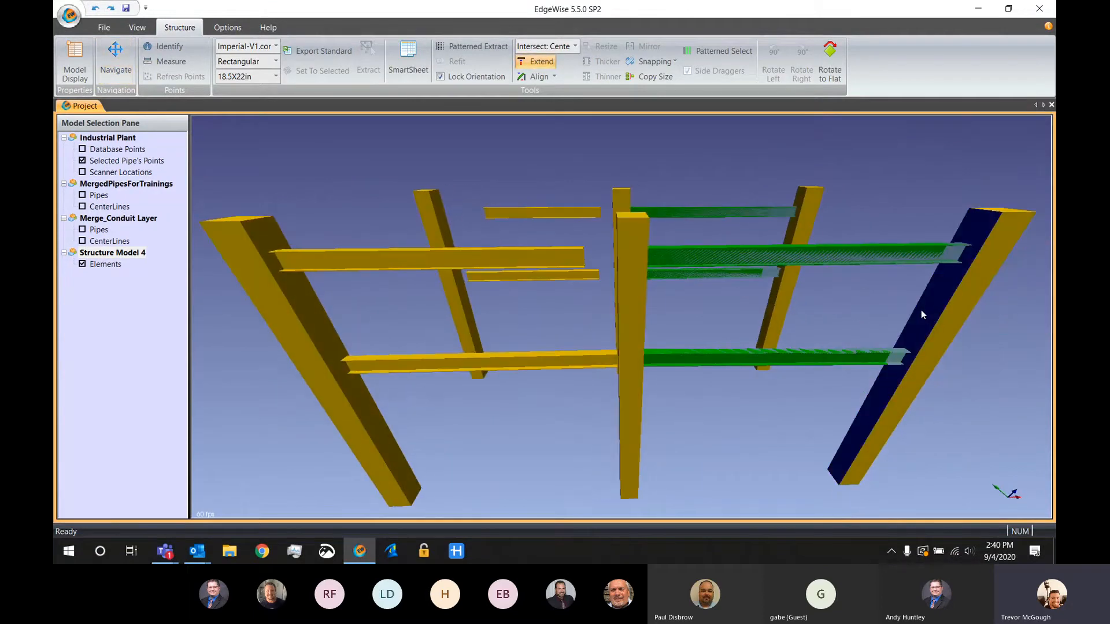
Extend the four left-bay beams at both ends to the outer and middle near-side column faces
{"action": "left_click", "coordinate": [503, 364]}
{"action": "left_click", "coordinate": [520, 267], "text": "ctrl"}
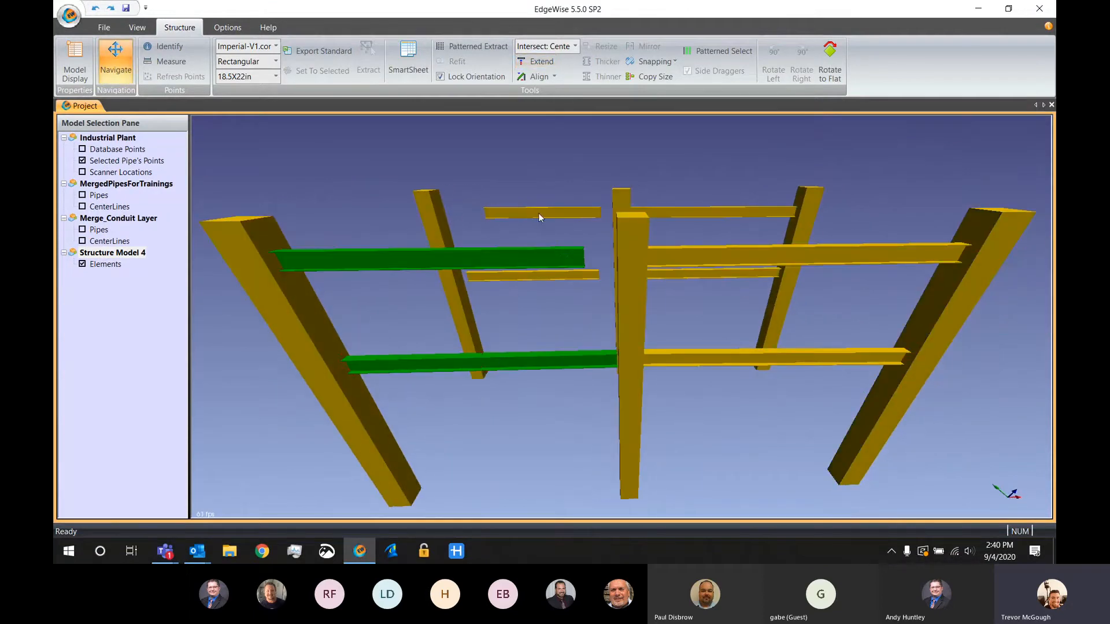
{"action": "left_click", "coordinate": [539, 212], "text": "ctrl"}
{"action": "left_click", "coordinate": [543, 276], "text": "ctrl"}
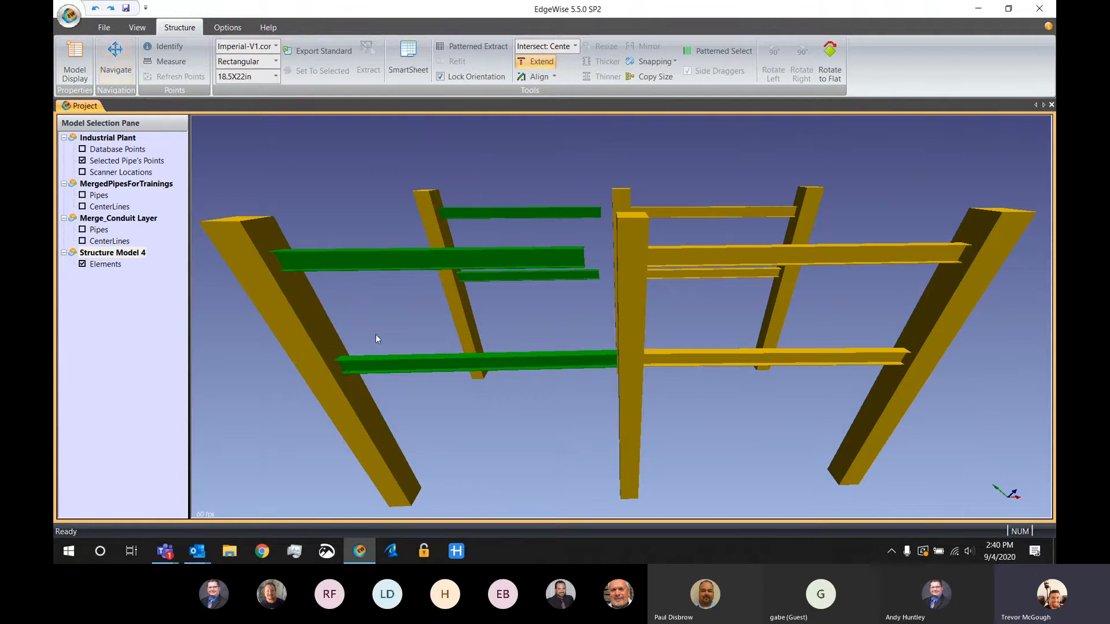
{"action": "left_click_drag", "start_coordinate": [376, 334], "coordinate": [689, 314]}
{"action": "left_click", "coordinate": [673, 311]}
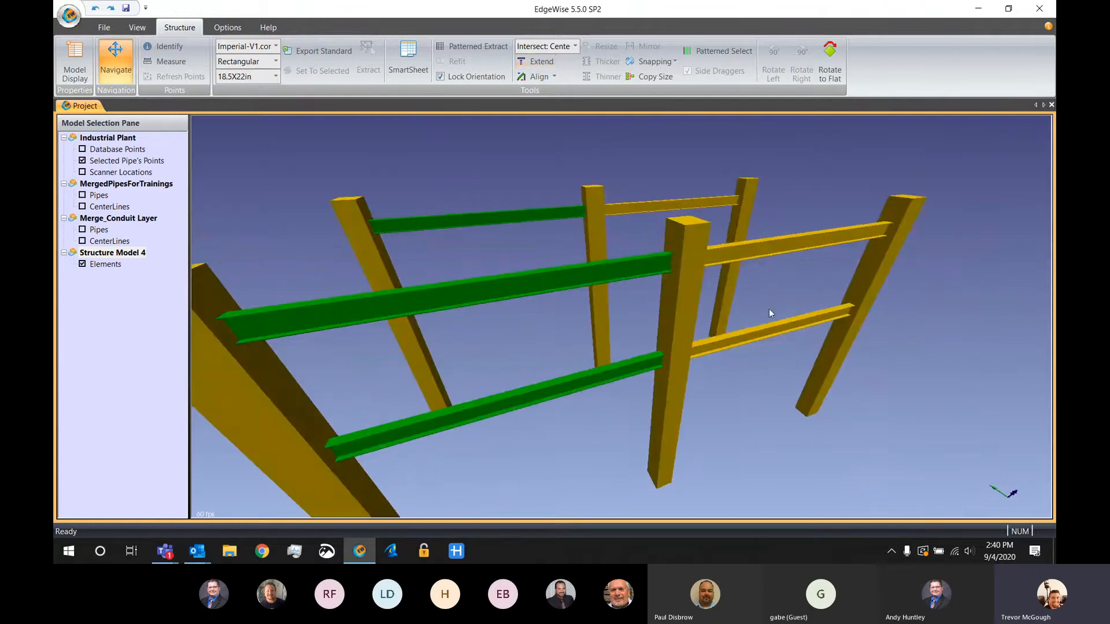
Compare the frame with the database points and run Patterned Extract from the near-side left end column, taking the spacing from the middle column
{"action": "scroll", "coordinate": [769, 308], "scroll_direction": "down", "scroll_amount": 5}
{"action": "middle_click_drag", "start_coordinate": [681, 424], "coordinate": [678, 428]}
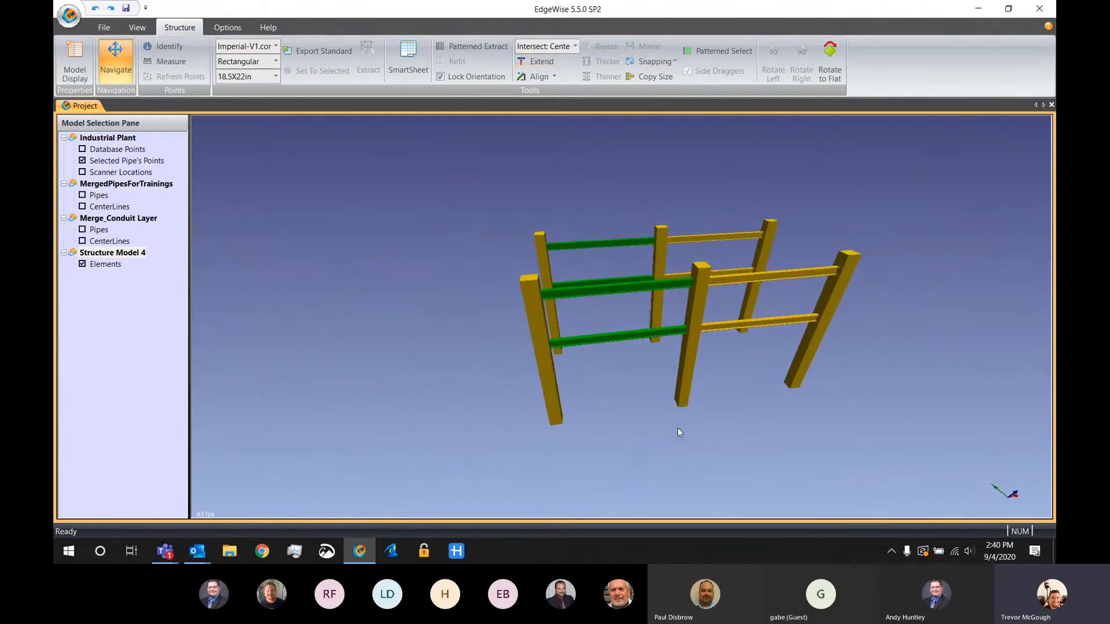
{"action": "key", "text": "d"}
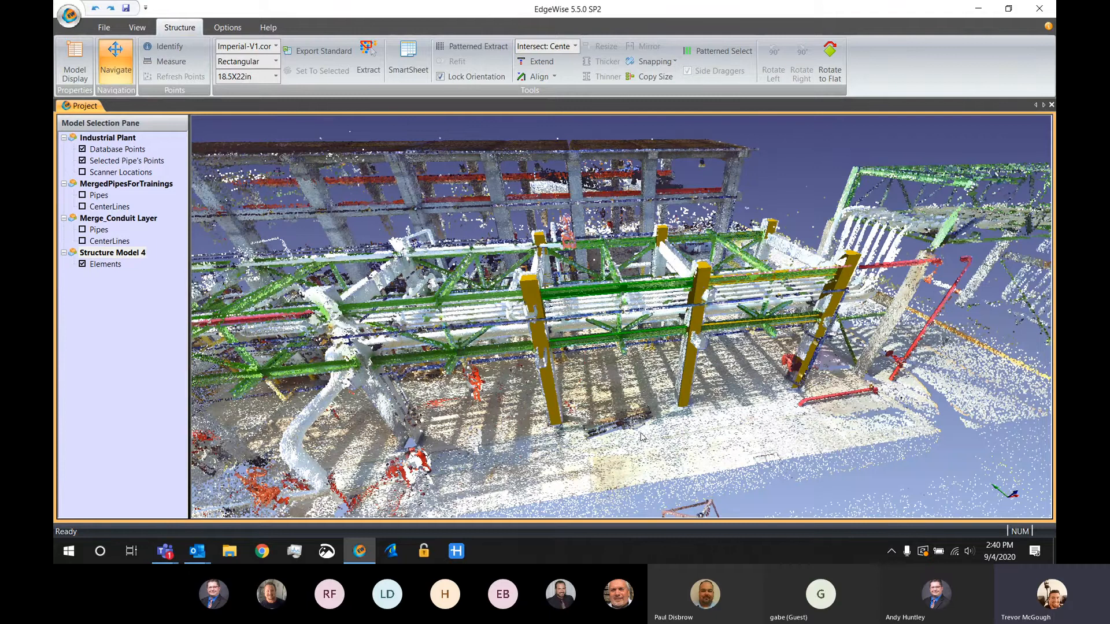
{"action": "left_click_drag", "start_coordinate": [641, 438], "coordinate": [558, 281]}
{"action": "key", "text": "d"}
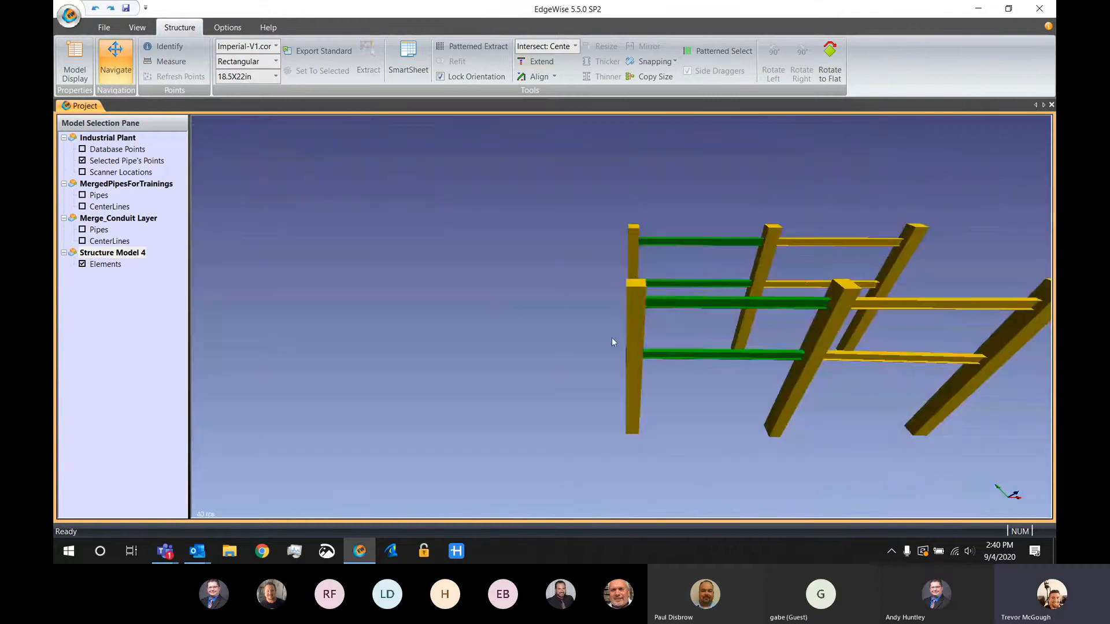
{"action": "left_click", "coordinate": [634, 346]}
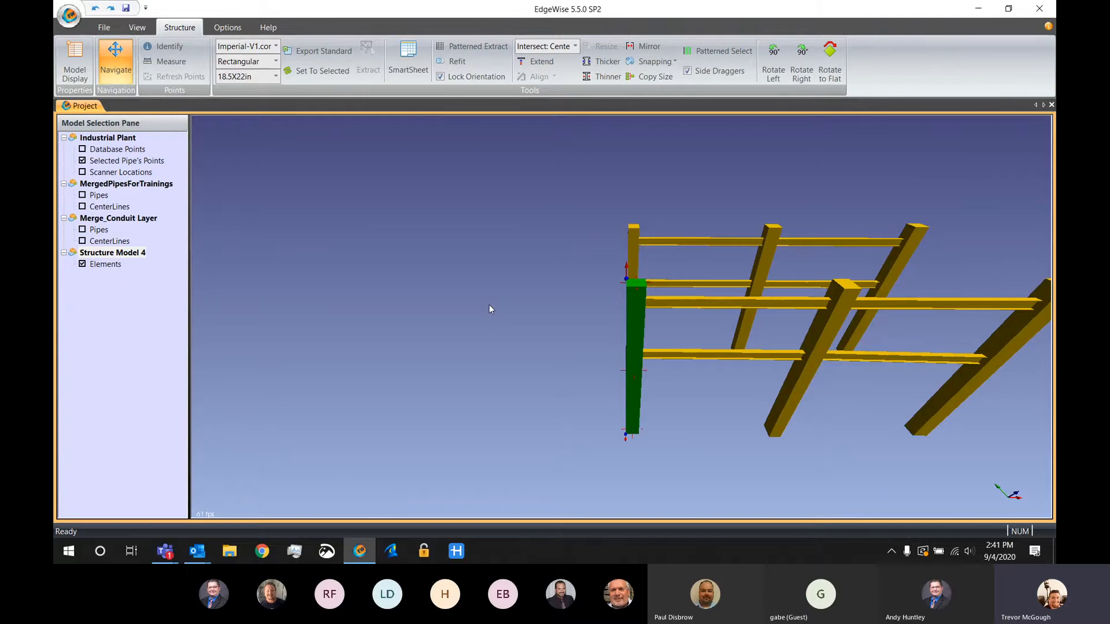
{"action": "left_click_drag", "start_coordinate": [601, 355], "coordinate": [564, 347]}
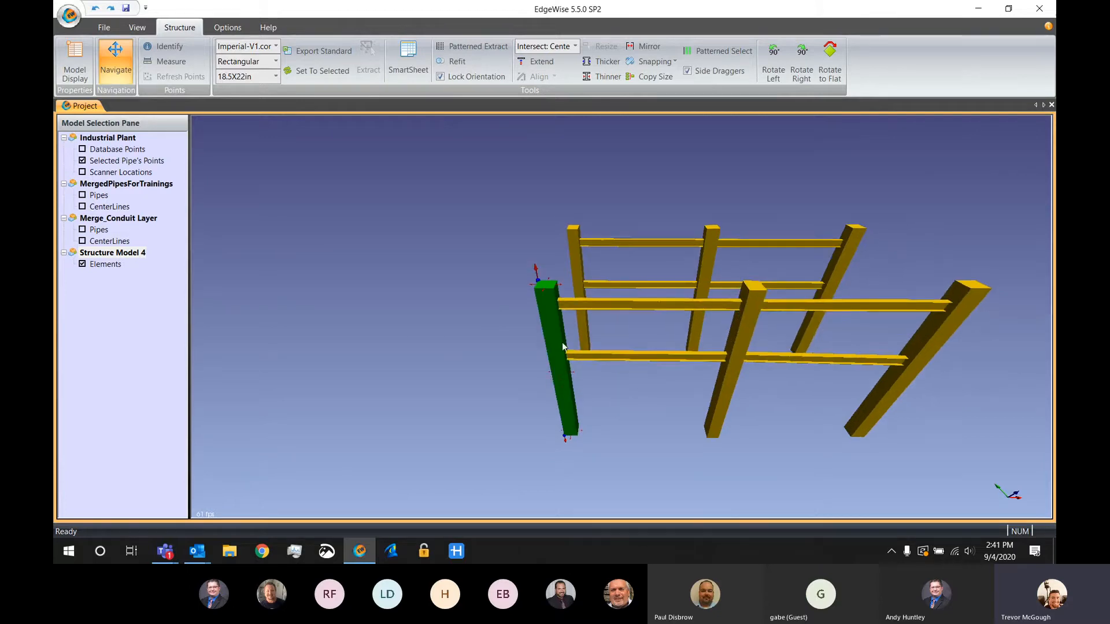
{"action": "left_click", "coordinate": [471, 46]}
{"action": "left_click", "coordinate": [740, 344]}
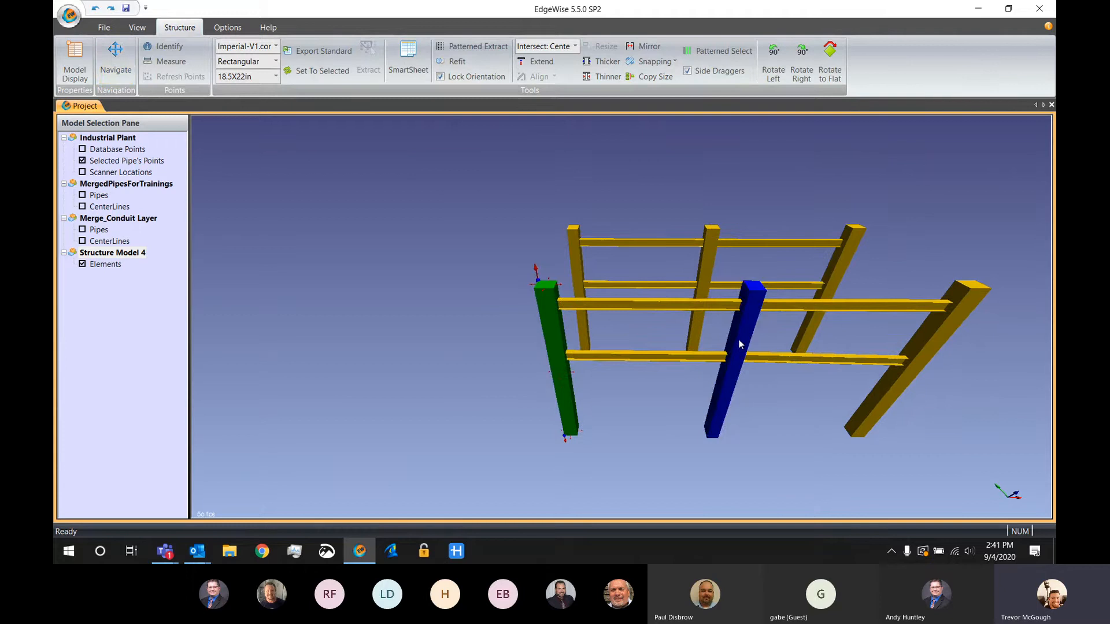
{"action": "left_click", "coordinate": [555, 335]}
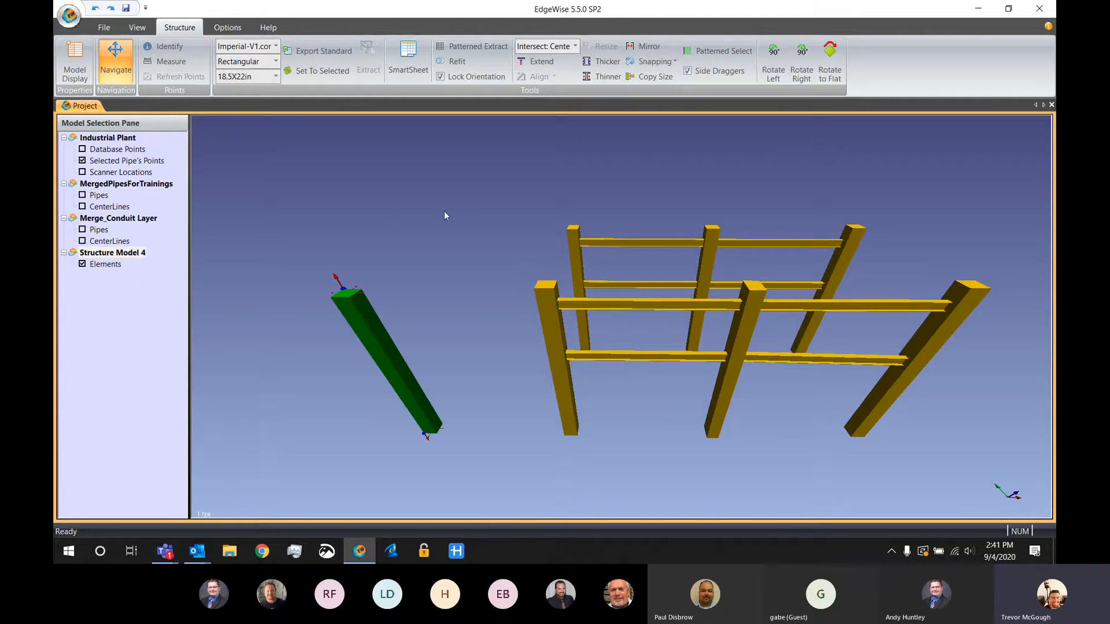
Run Patterned Extract again from the newly found column, using the adjacent rack end column for the spacing
{"action": "middle_click_drag", "start_coordinate": [445, 212], "coordinate": [549, 215]}
{"action": "left_click", "coordinate": [617, 322]}
{"action": "left_click", "coordinate": [620, 322]}
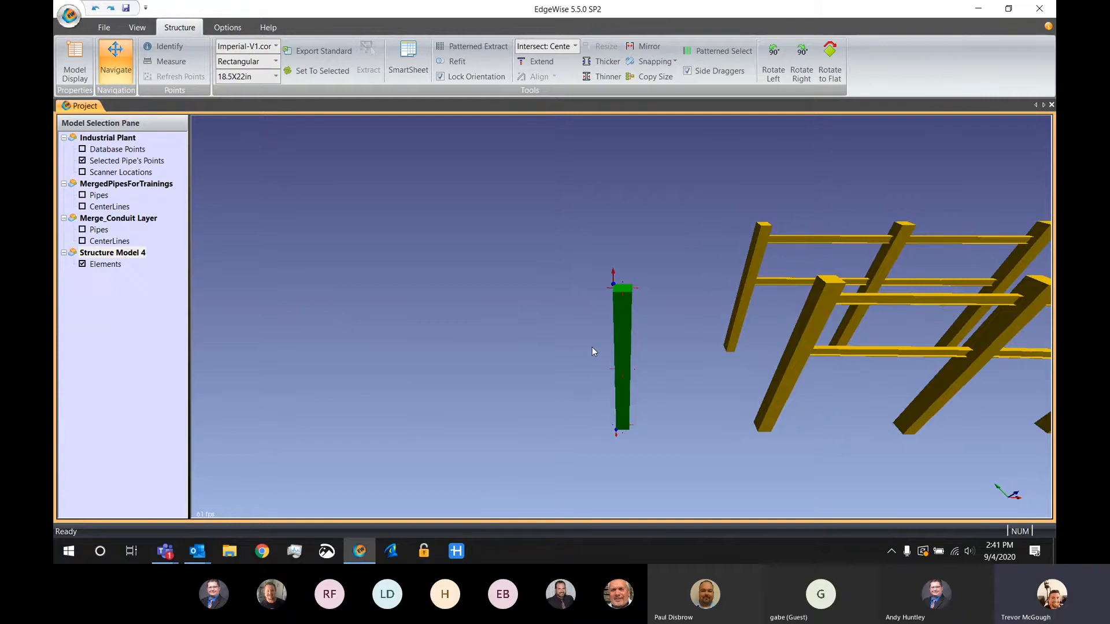
{"action": "left_click", "coordinate": [500, 46]}
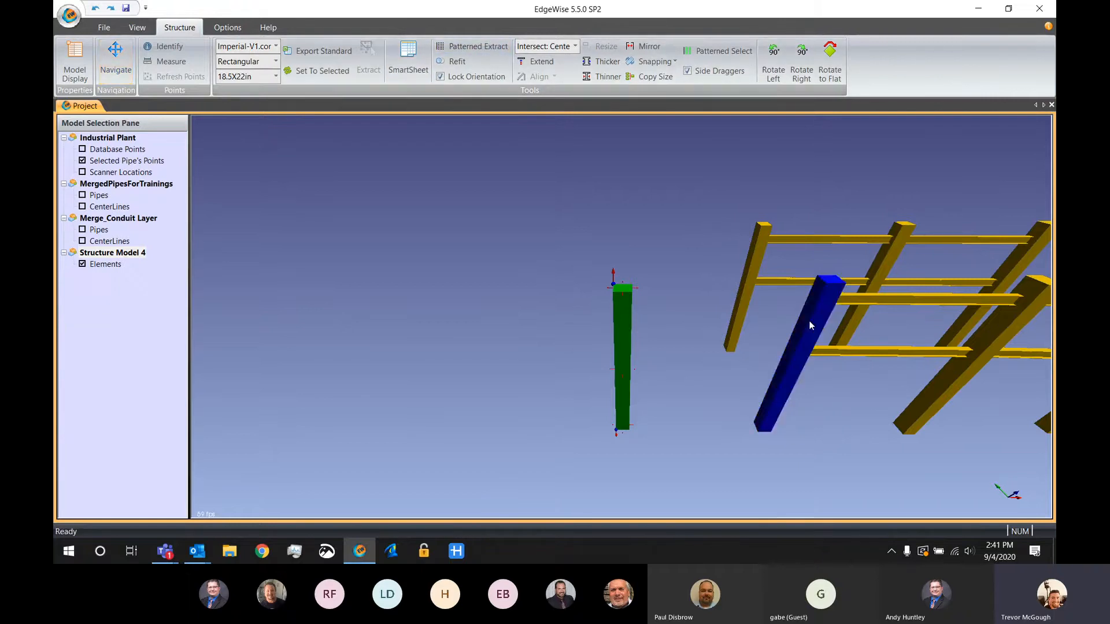
{"action": "left_click", "coordinate": [623, 338]}
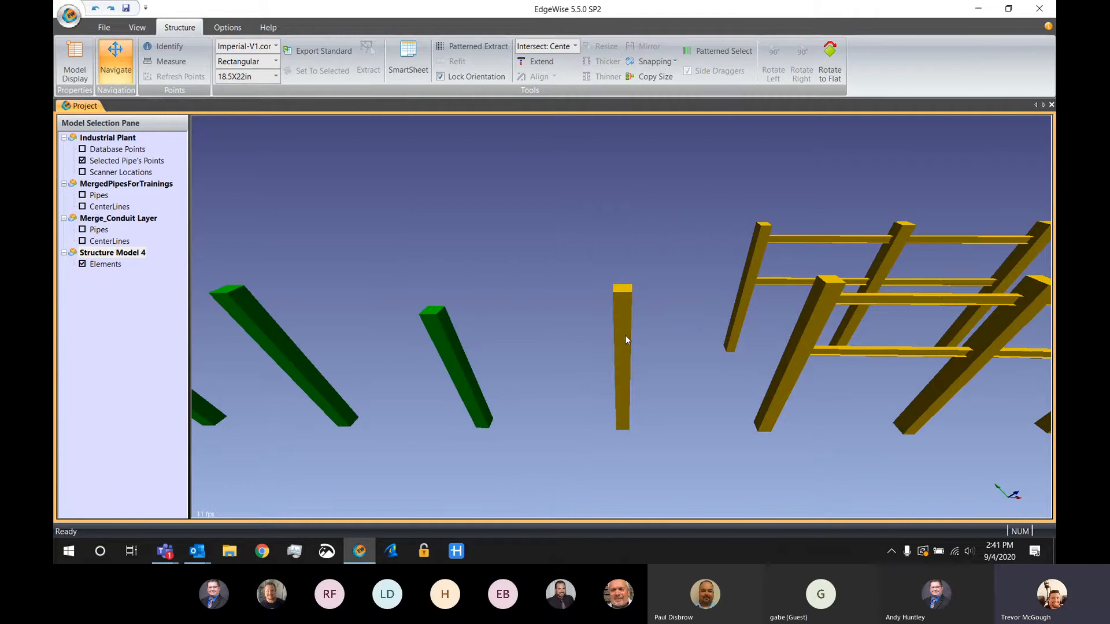
Extend the three newly extracted columns to the top face of the column used as the seed
{"action": "key", "text": "e"}
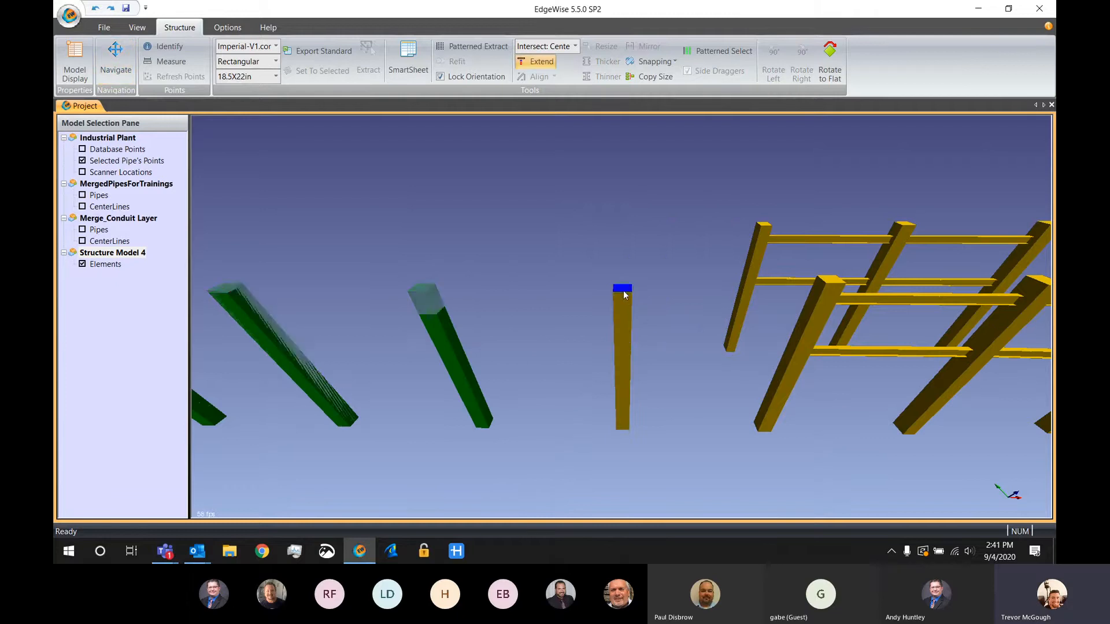
{"action": "left_click", "coordinate": [623, 289]}
{"action": "left_click_drag", "start_coordinate": [648, 255], "coordinate": [606, 255]}
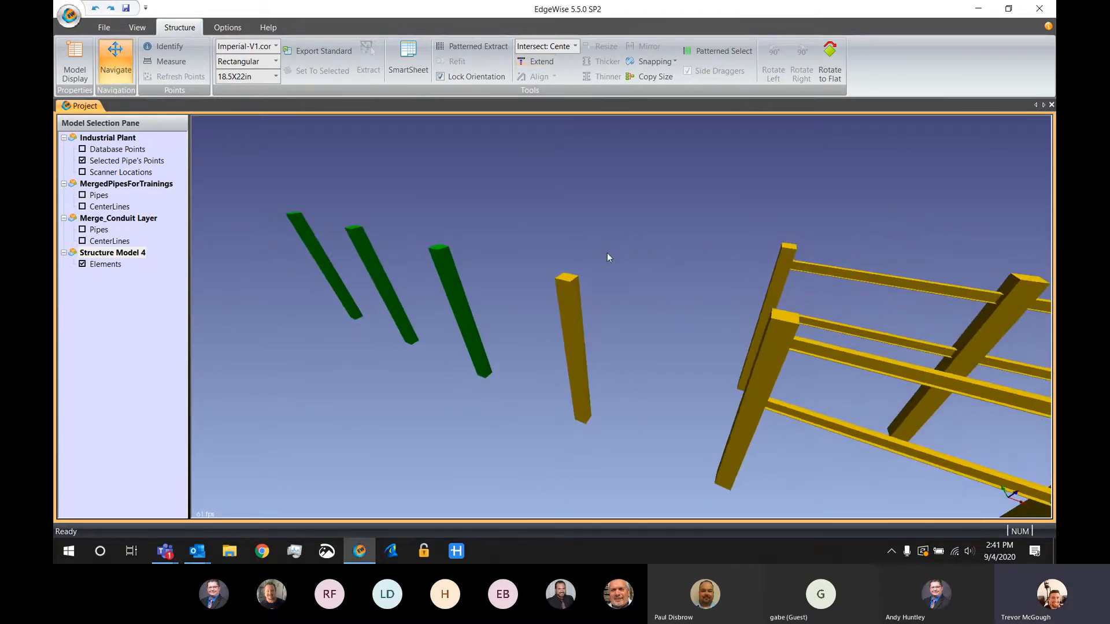
Pattern-extract the four pattern columns across to the far side using the rack's end column pair, and extend them to the near end column's top
{"action": "left_click", "coordinate": [577, 312]}
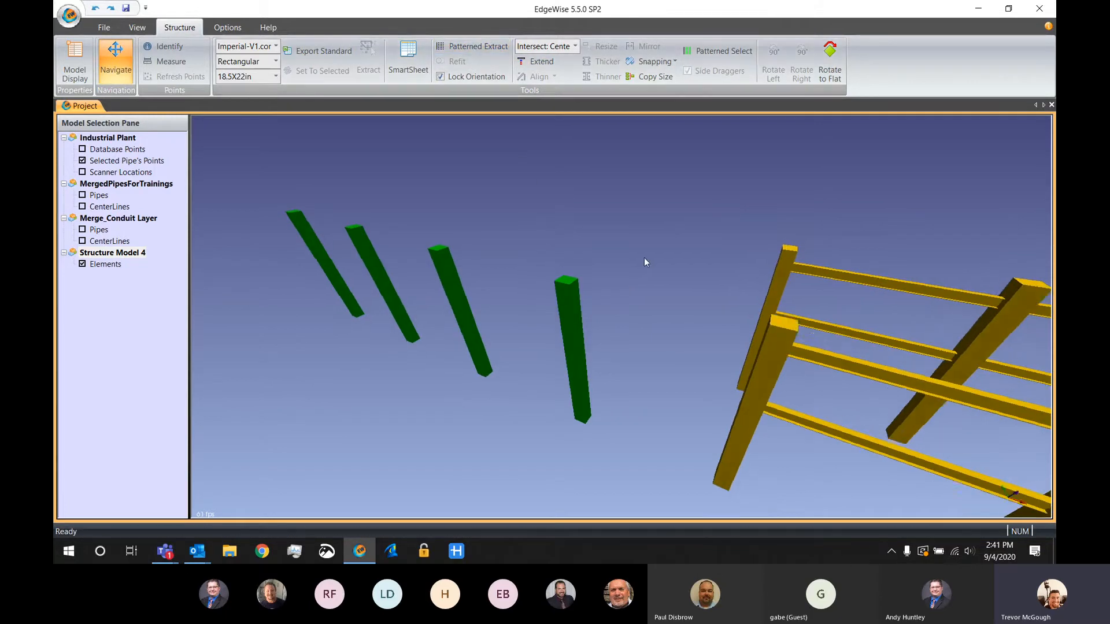
{"action": "left_click_drag", "start_coordinate": [644, 258], "coordinate": [622, 263]}
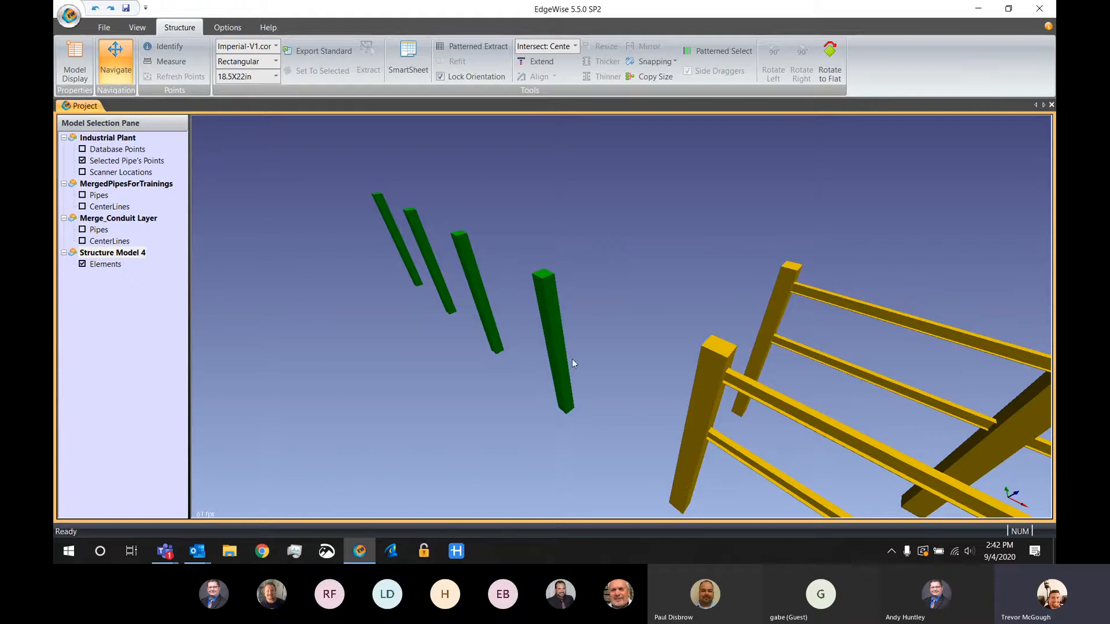
{"action": "key", "text": "Escape"}
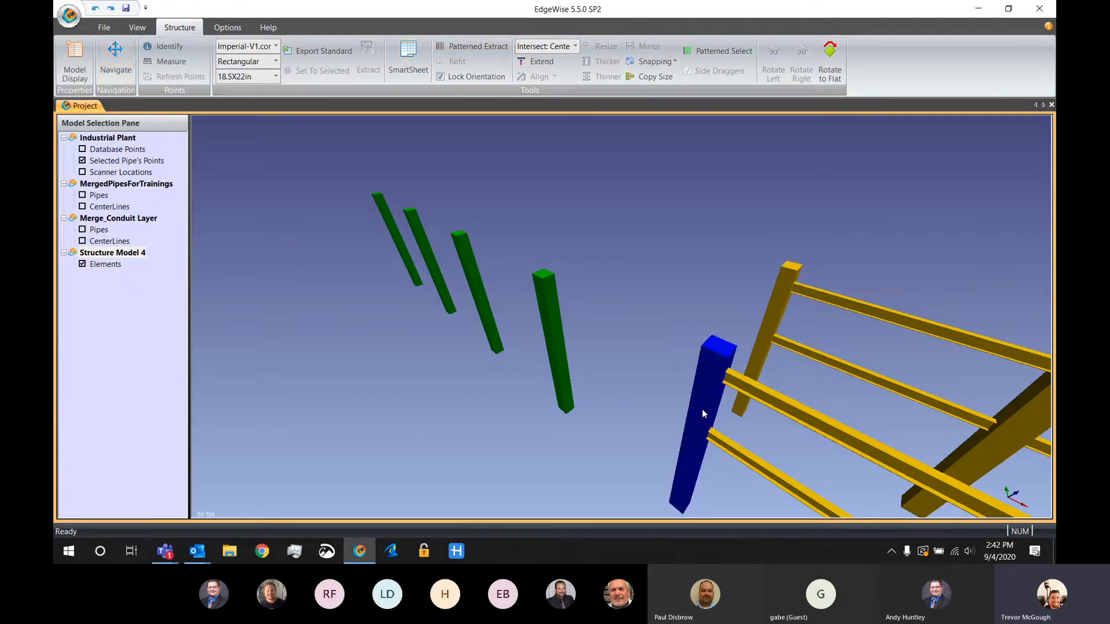
{"action": "left_click", "coordinate": [775, 326]}
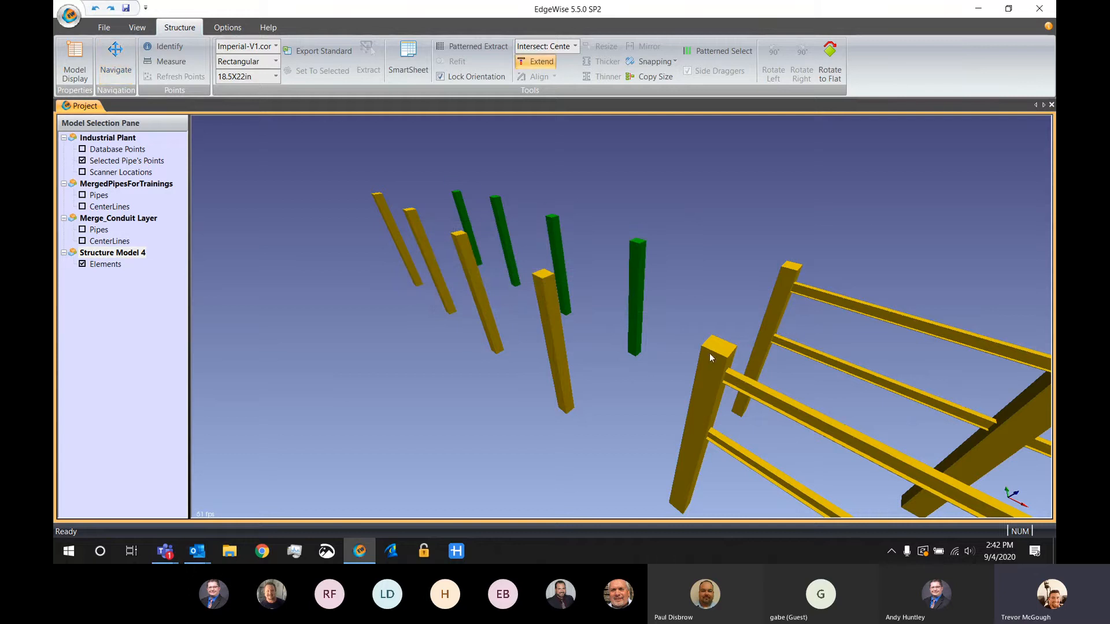
{"action": "left_click_drag", "start_coordinate": [713, 348], "coordinate": [571, 380]}
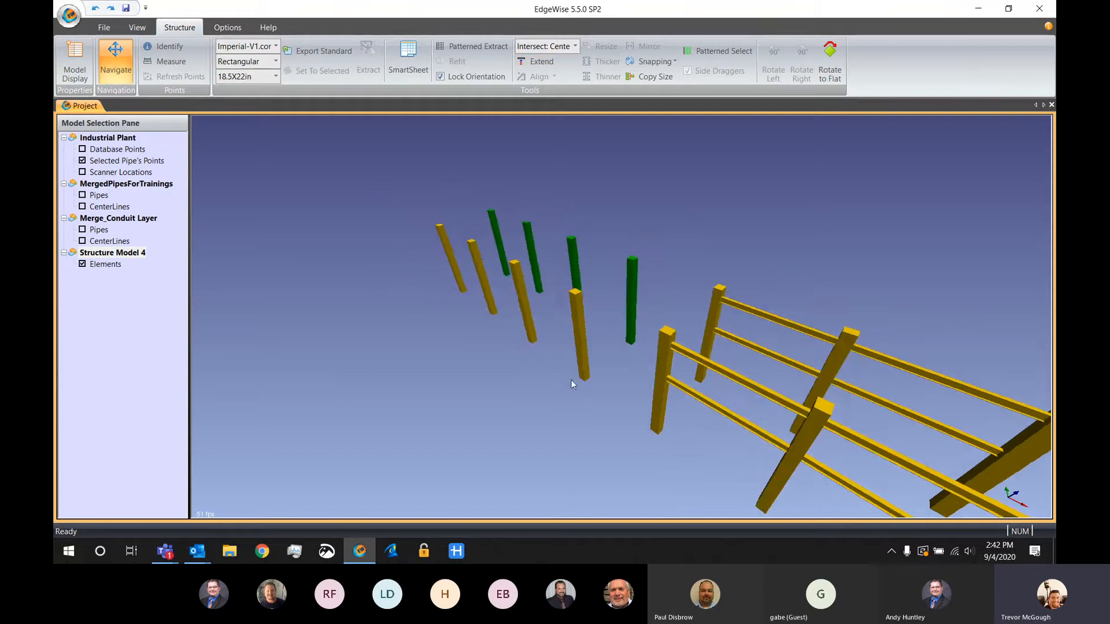
{"action": "left_click_drag", "start_coordinate": [573, 462], "coordinate": [641, 436]}
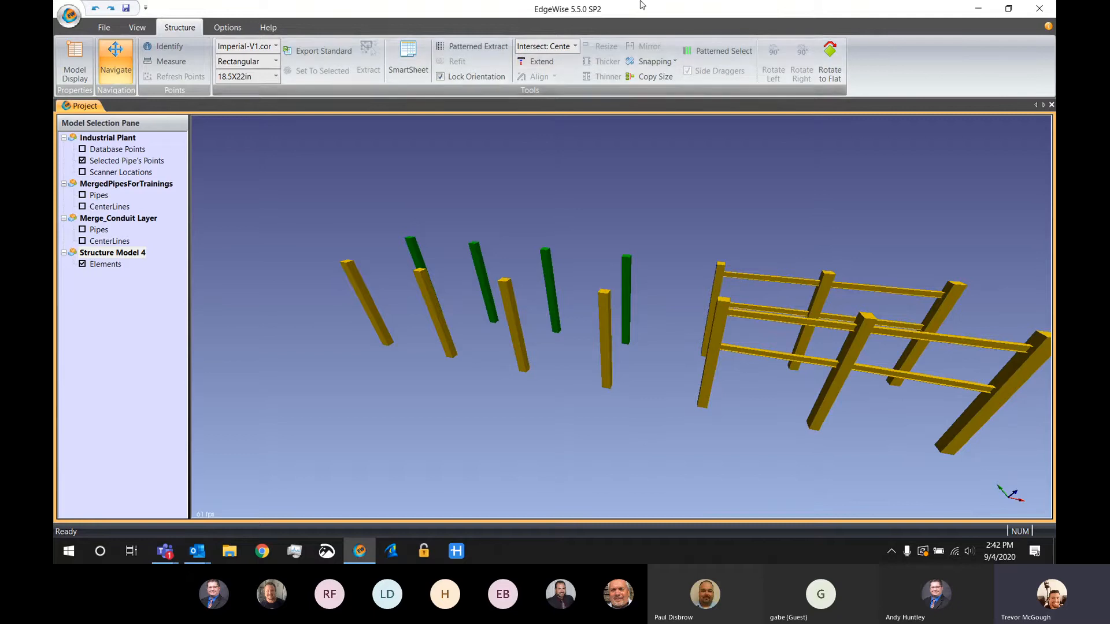
Examine the model export formats available for the structure and leave without exporting
{"action": "left_click", "coordinate": [104, 27]}
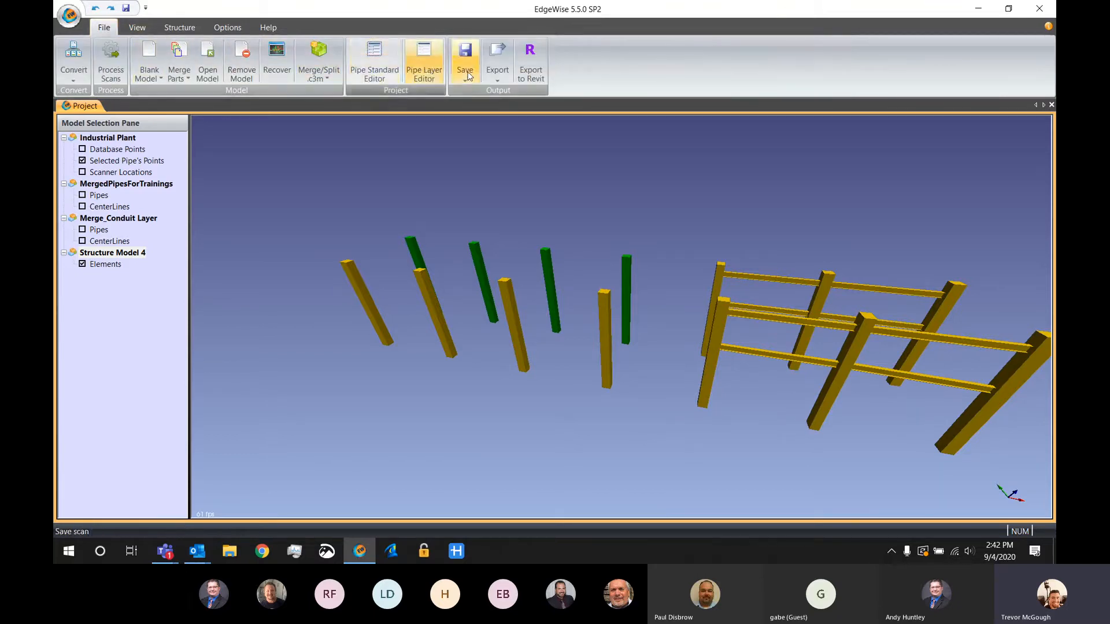
{"action": "left_click", "coordinate": [496, 65]}
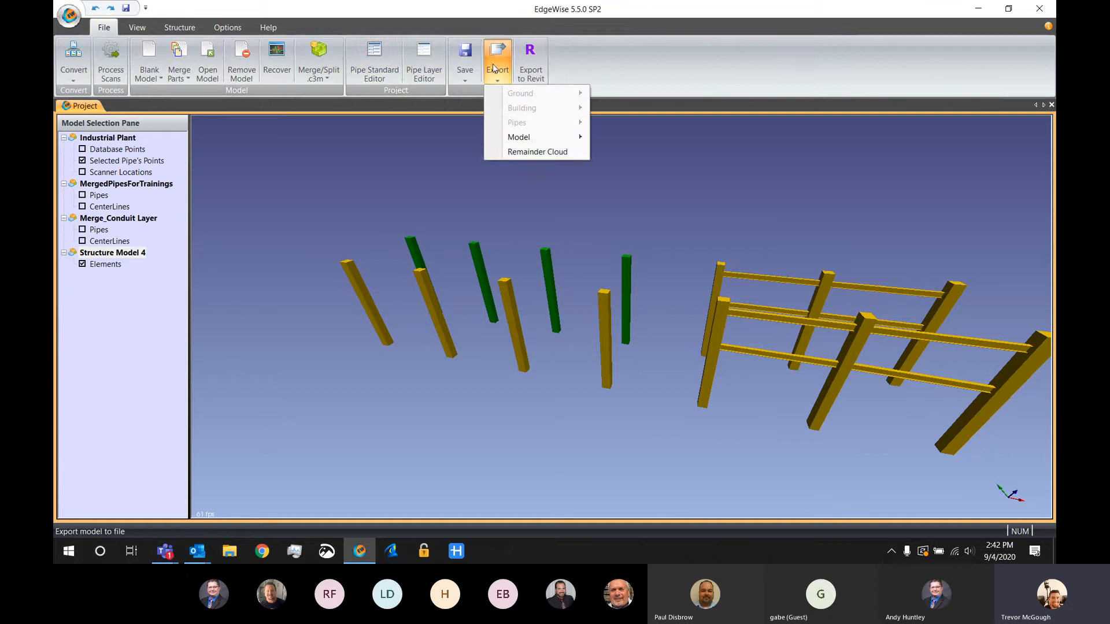
{"action": "mouse_move", "coordinate": [509, 144]}
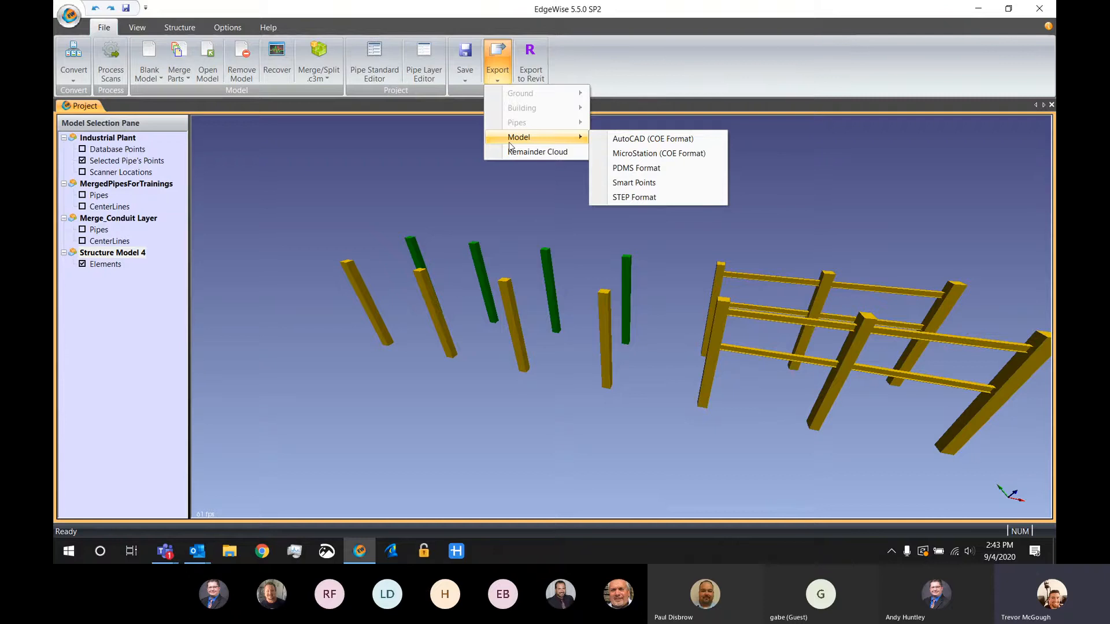
{"action": "left_click", "coordinate": [650, 92]}
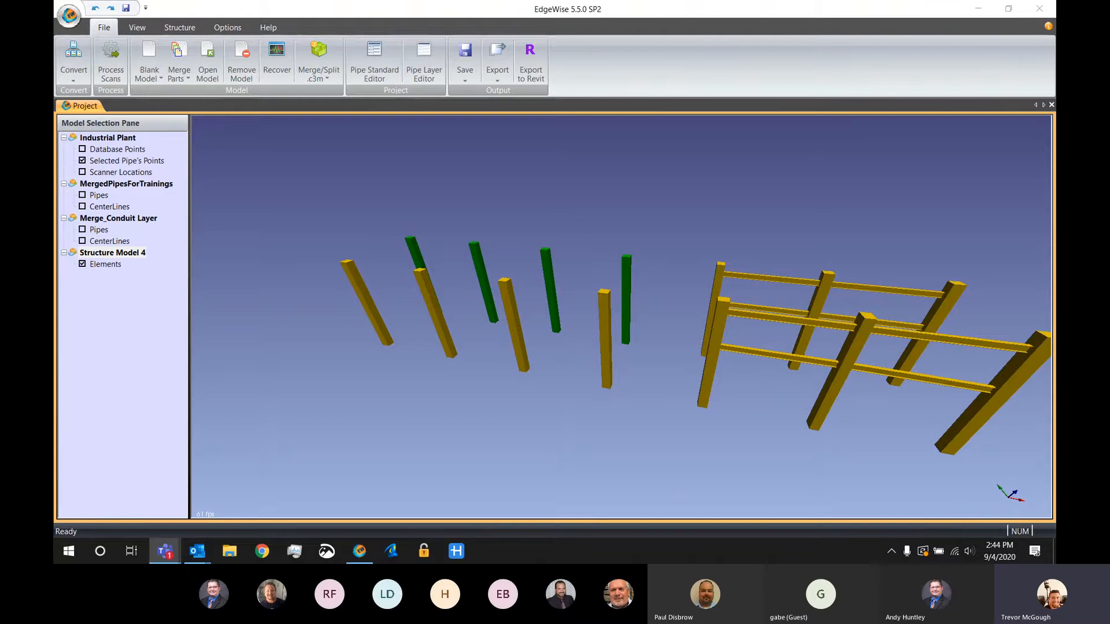
Remove the loaded project models and open the DB.c3DB point database from D:\Demo Data\EdgeWise\Ducting
{"action": "left_click", "coordinate": [246, 58]}
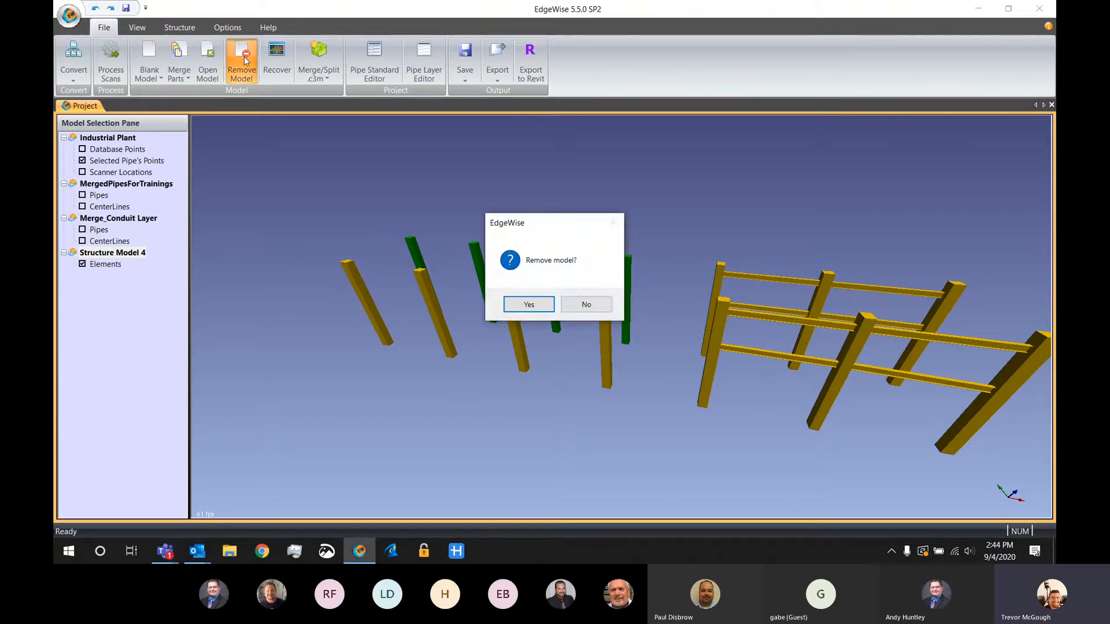
{"action": "key", "text": "Return"}
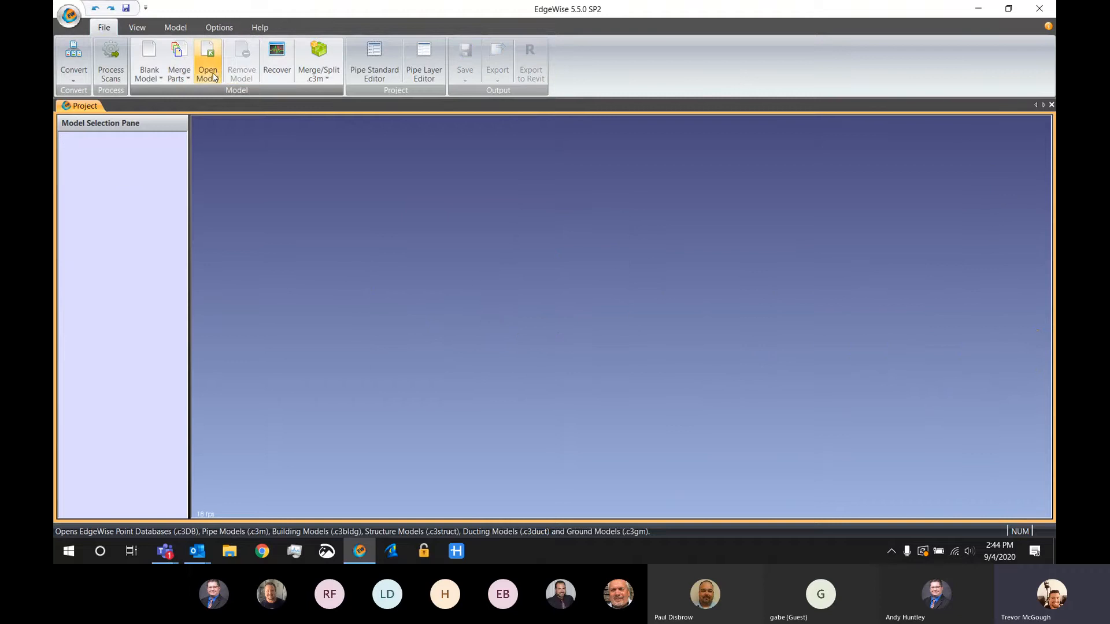
{"action": "left_click", "coordinate": [214, 76]}
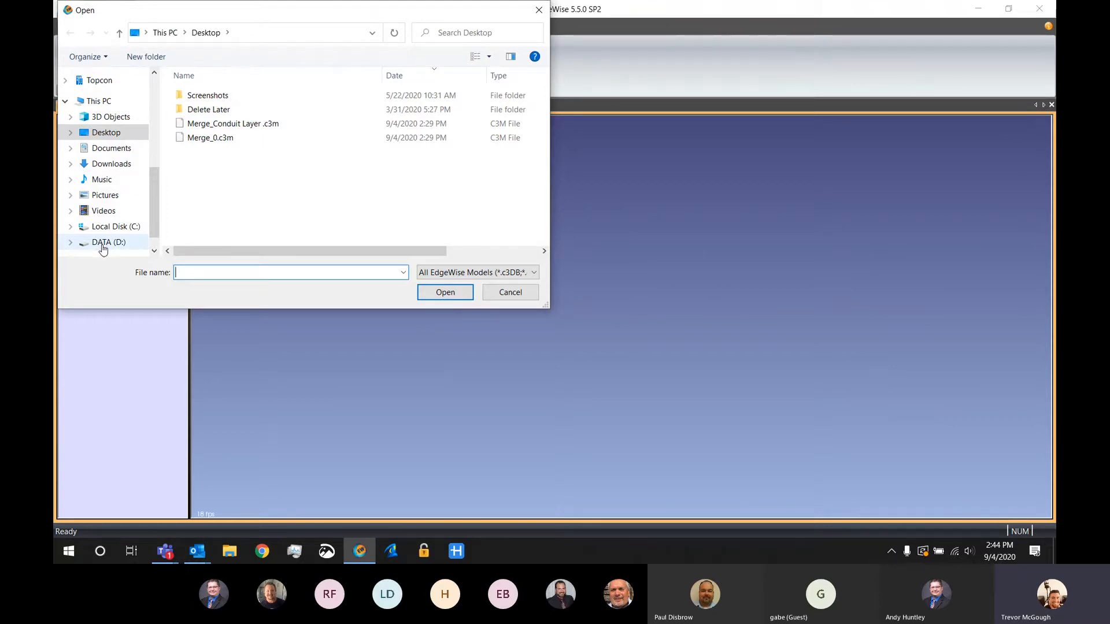
{"action": "left_click", "coordinate": [103, 244]}
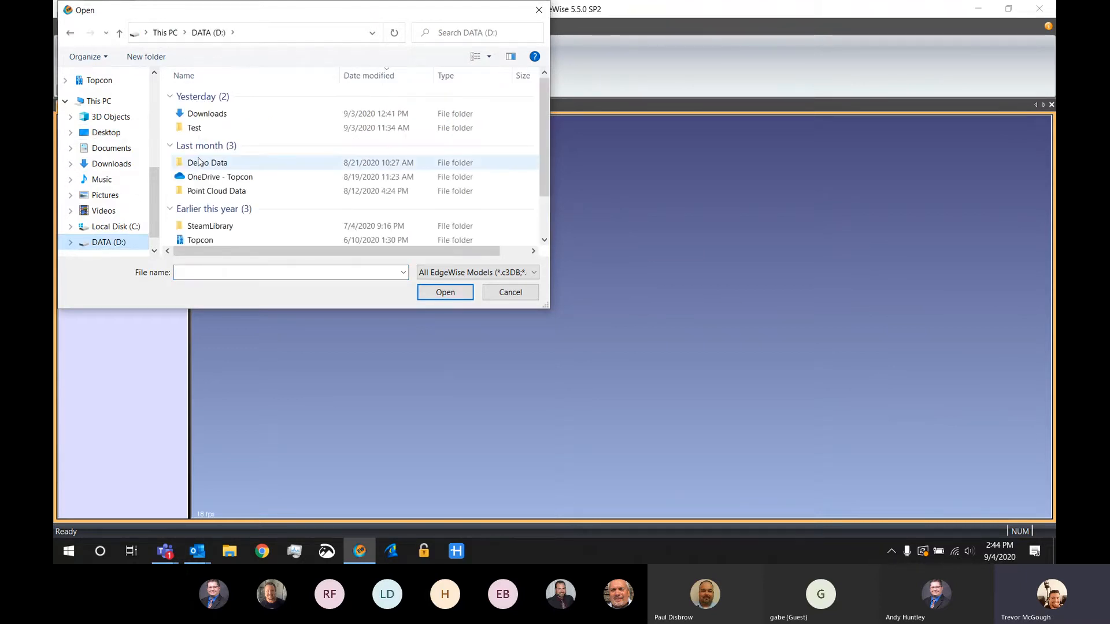
{"action": "double_click", "coordinate": [199, 164]}
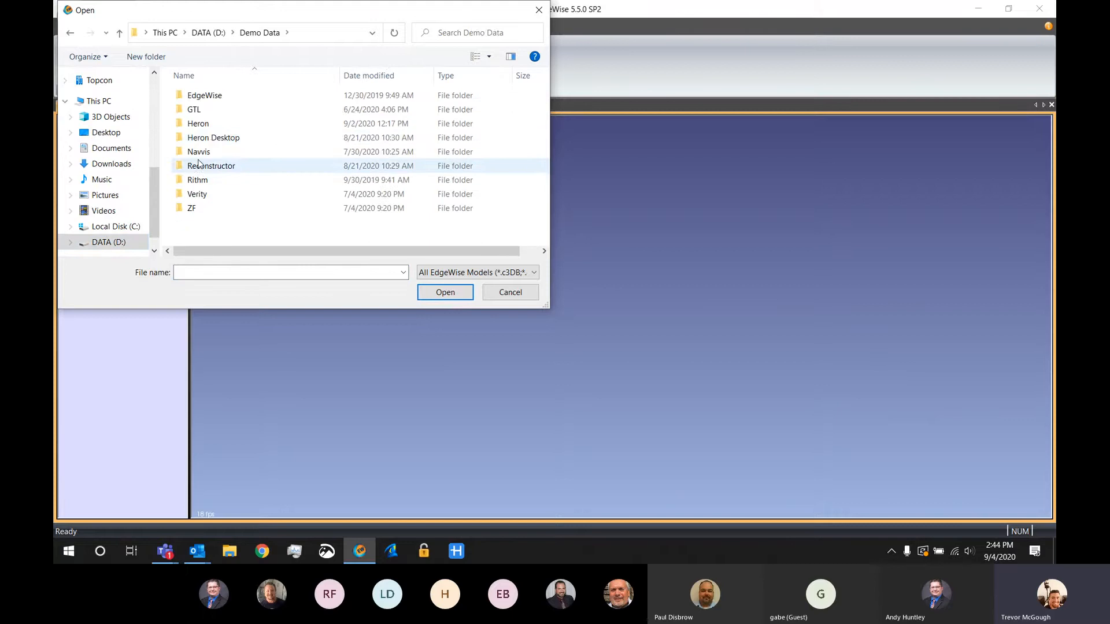
{"action": "double_click", "coordinate": [202, 95]}
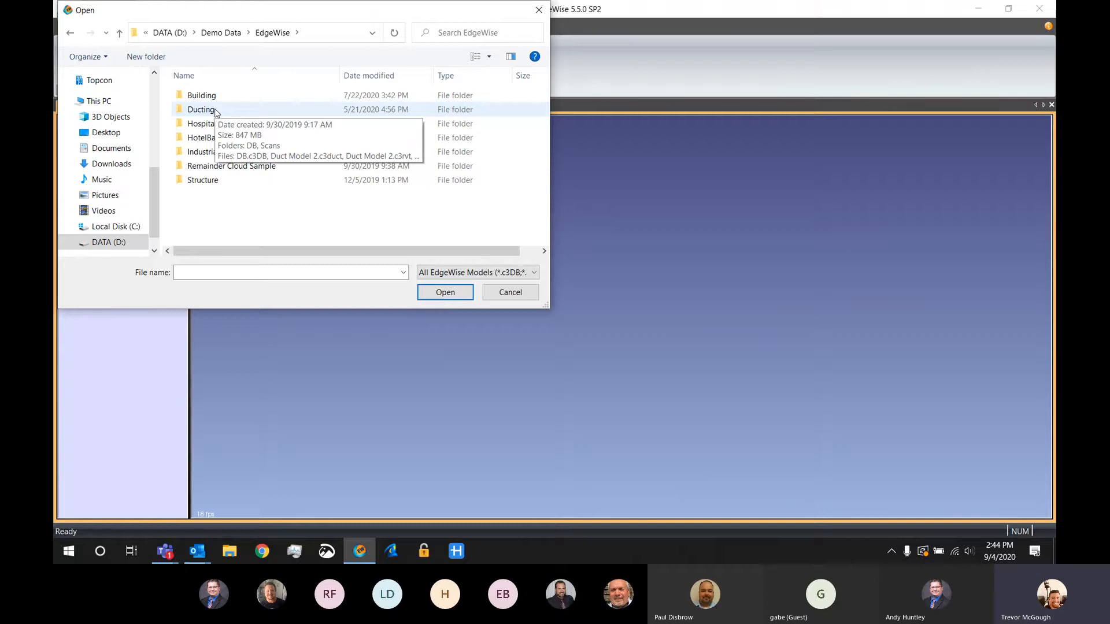
{"action": "double_click", "coordinate": [201, 109]}
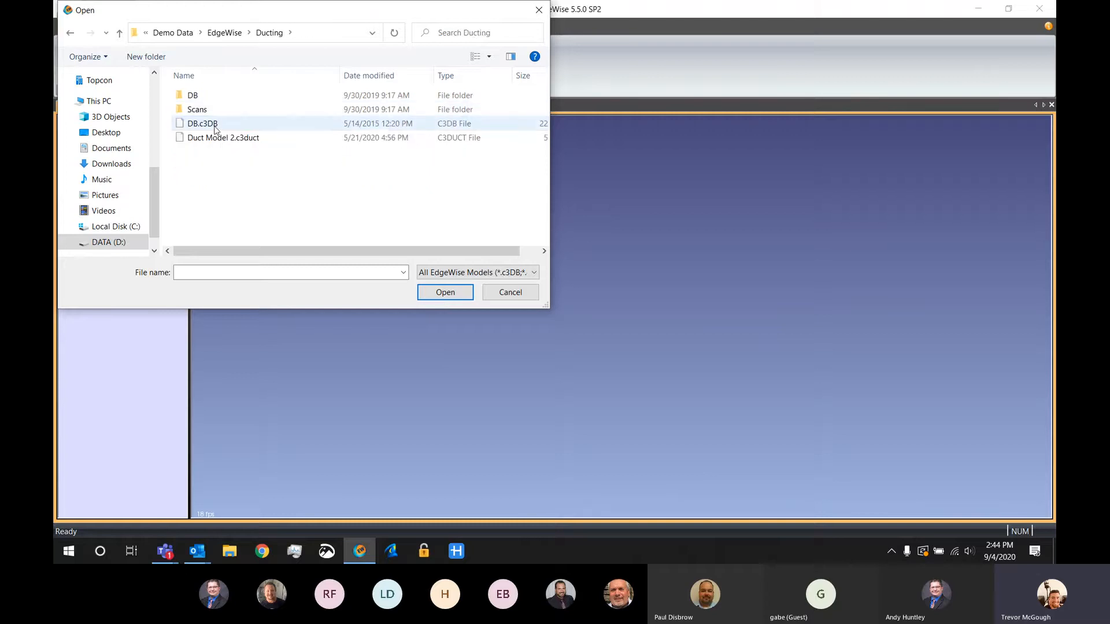
{"action": "left_click", "coordinate": [205, 124]}
{"action": "left_click", "coordinate": [439, 293]}
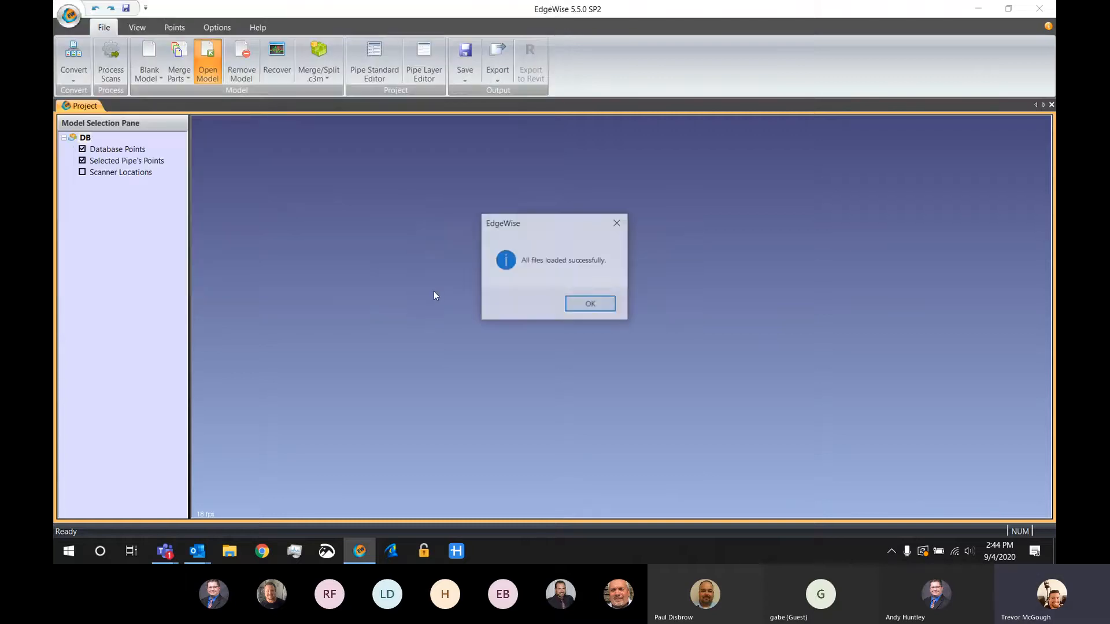
{"action": "key", "text": "Return"}
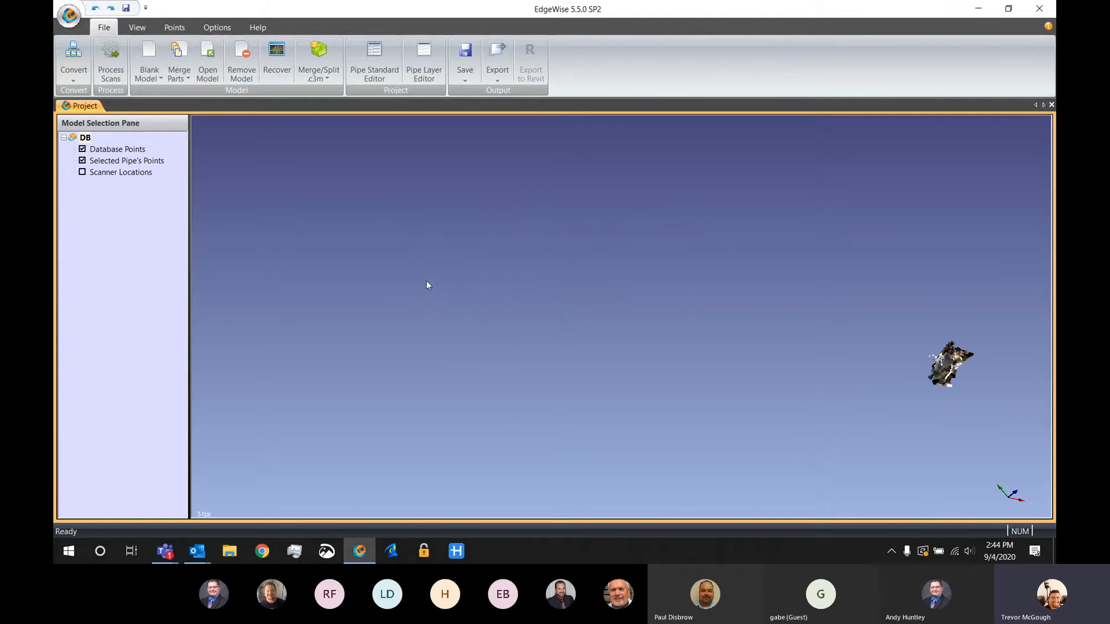
Create a new blank duct model for the ducting point cloud and make it active with the ducting tools available
{"action": "left_click", "coordinate": [137, 27]}
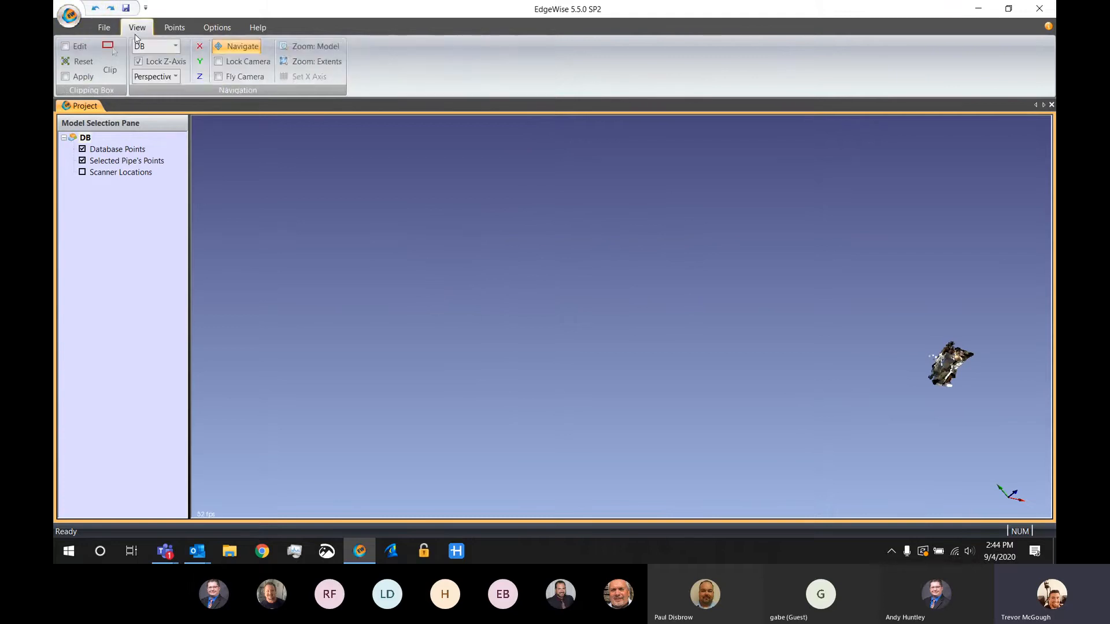
{"action": "left_click", "coordinate": [308, 47]}
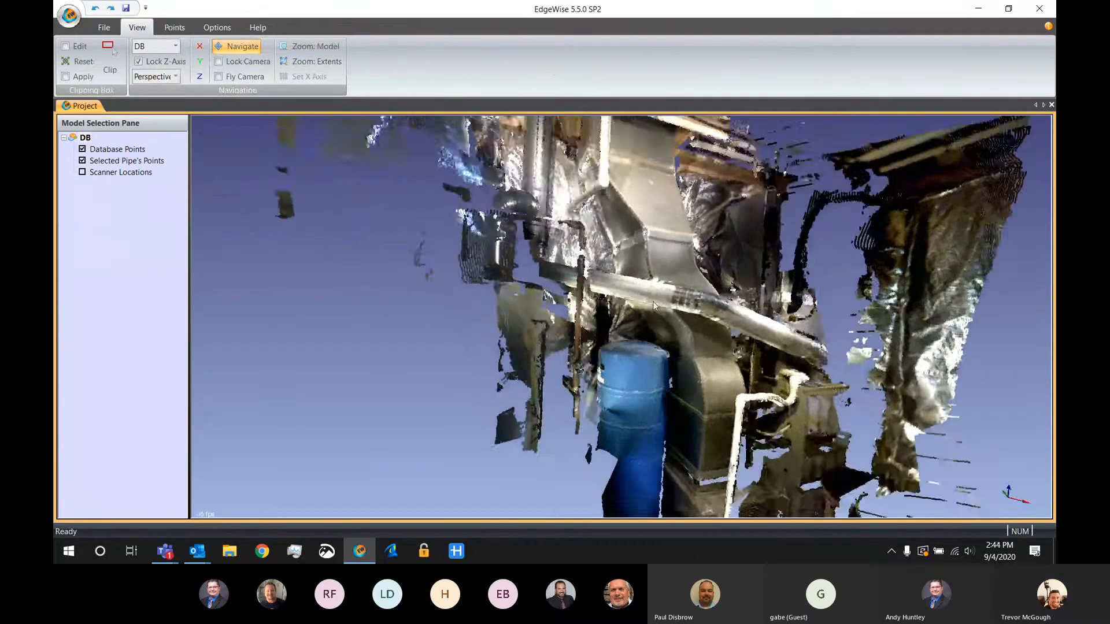
{"action": "scroll", "coordinate": [648, 299], "scroll_direction": "down", "scroll_amount": 3}
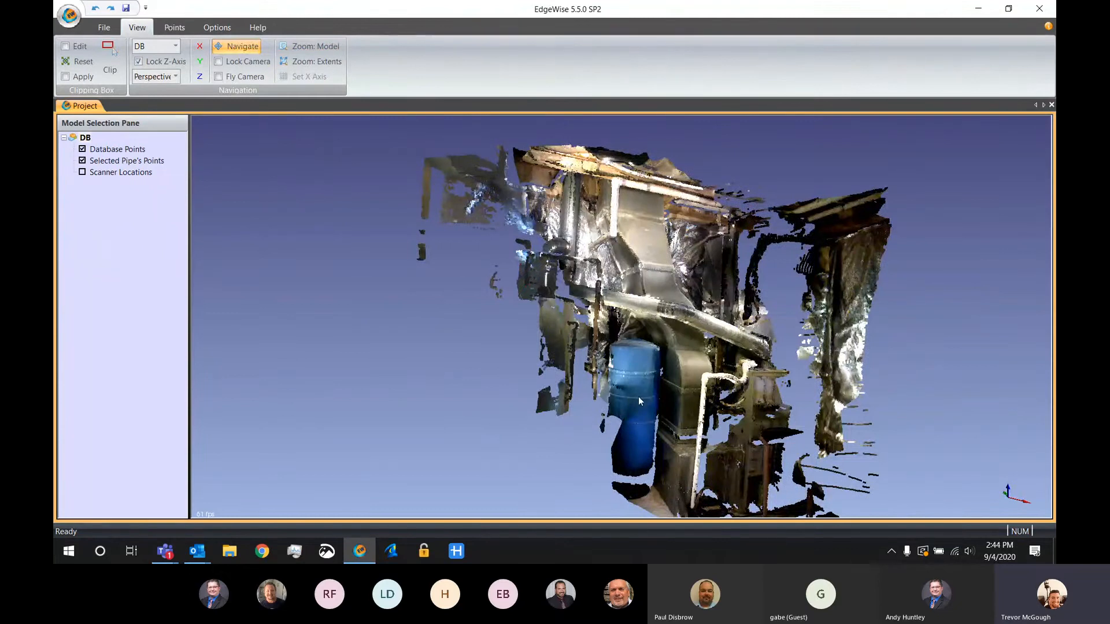
{"action": "left_click", "coordinate": [104, 27]}
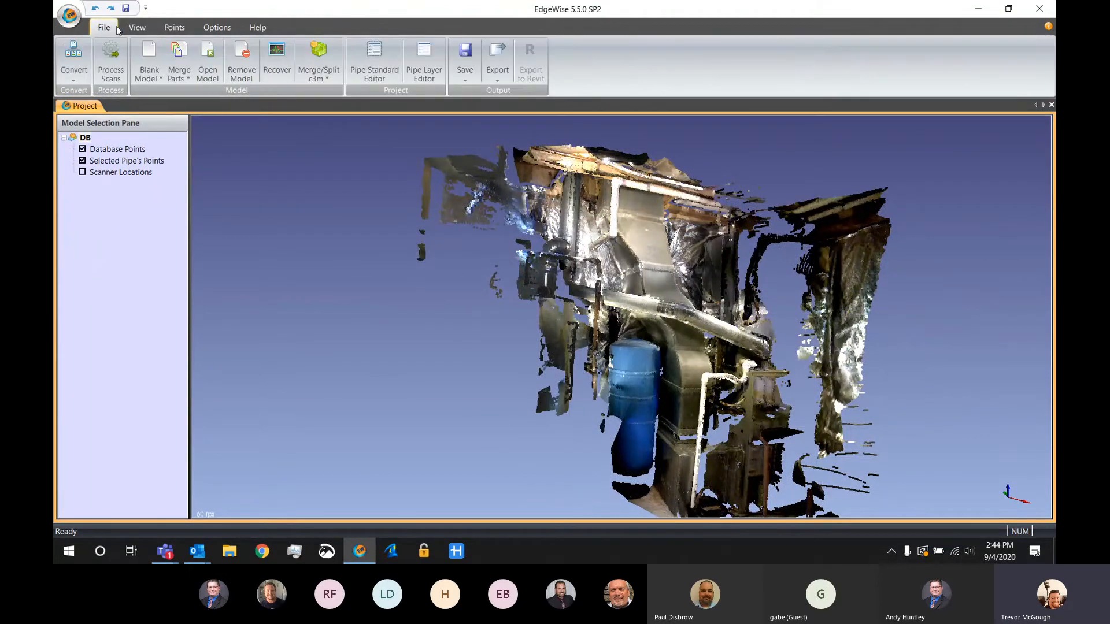
{"action": "left_click", "coordinate": [148, 64]}
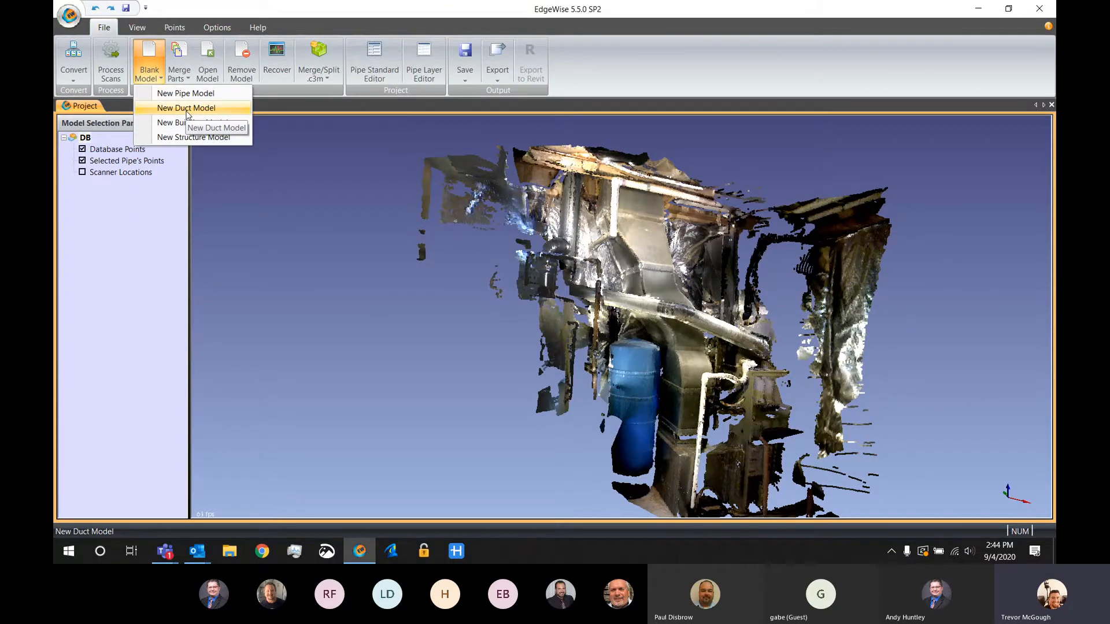
{"action": "left_click", "coordinate": [187, 110]}
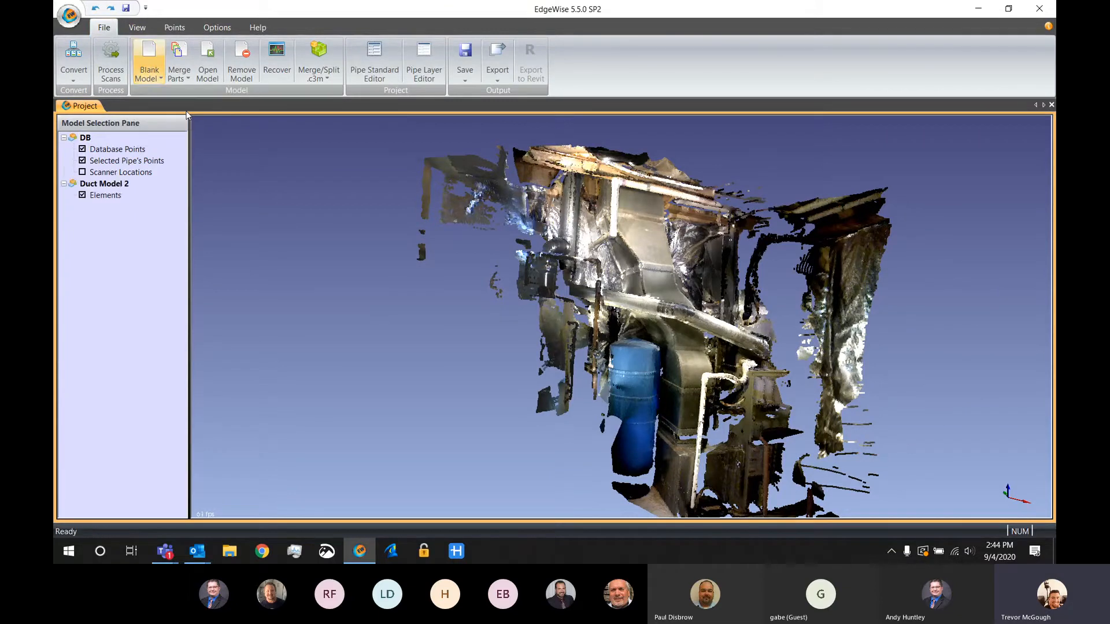
{"action": "left_click", "coordinate": [117, 184]}
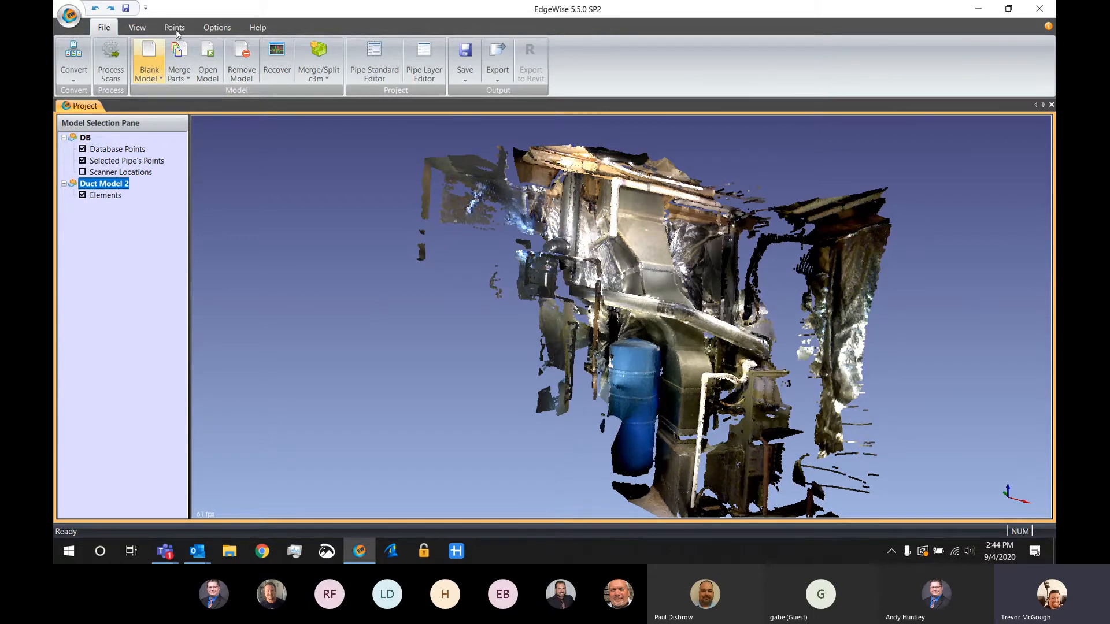
{"action": "left_click", "coordinate": [176, 29]}
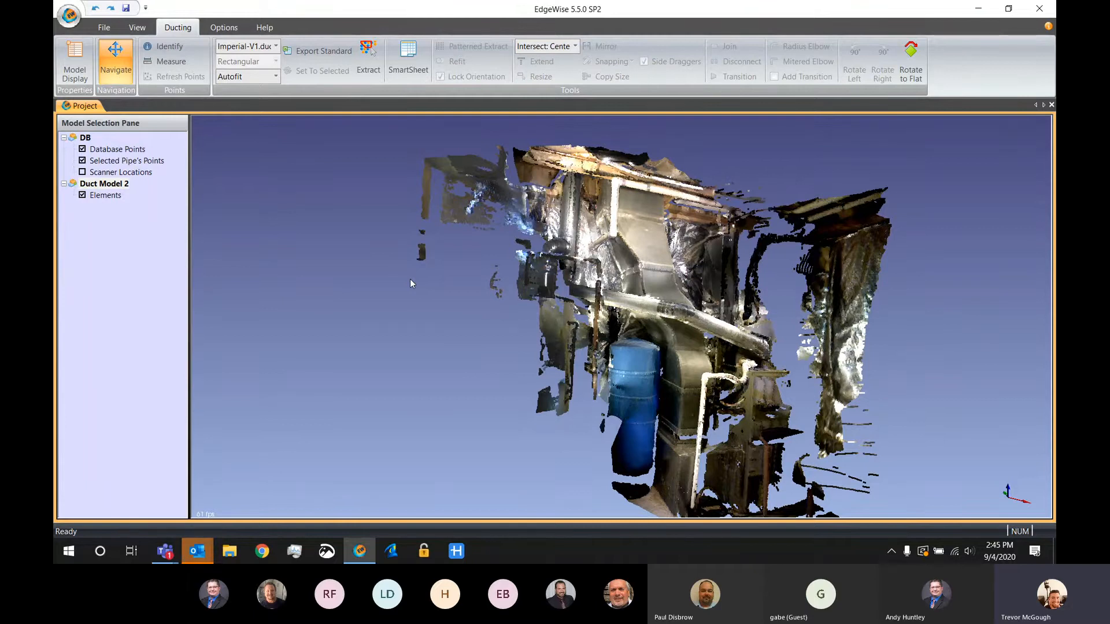
Extract the lower vertical rectangular duct beside the blue tank by fencing its straight section, and check it without the database points
{"action": "left_click_drag", "start_coordinate": [706, 331], "coordinate": [752, 376]}
{"action": "middle_click_drag", "start_coordinate": [736, 367], "coordinate": [632, 250]}
{"action": "scroll", "coordinate": [722, 360], "scroll_direction": "up", "scroll_amount": 5}
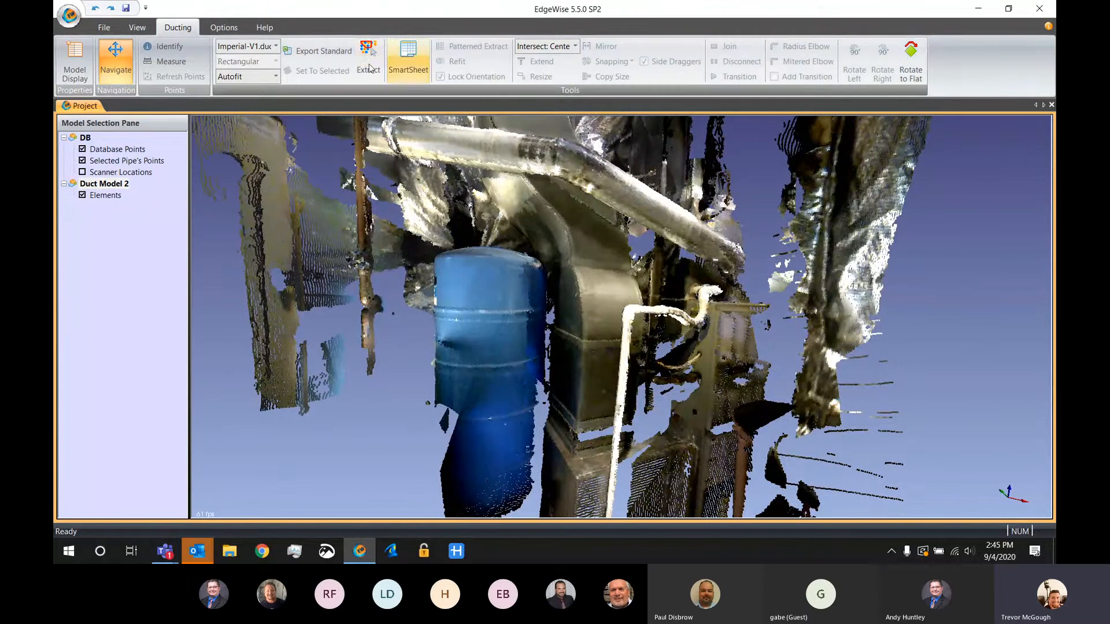
{"action": "left_click", "coordinate": [368, 57]}
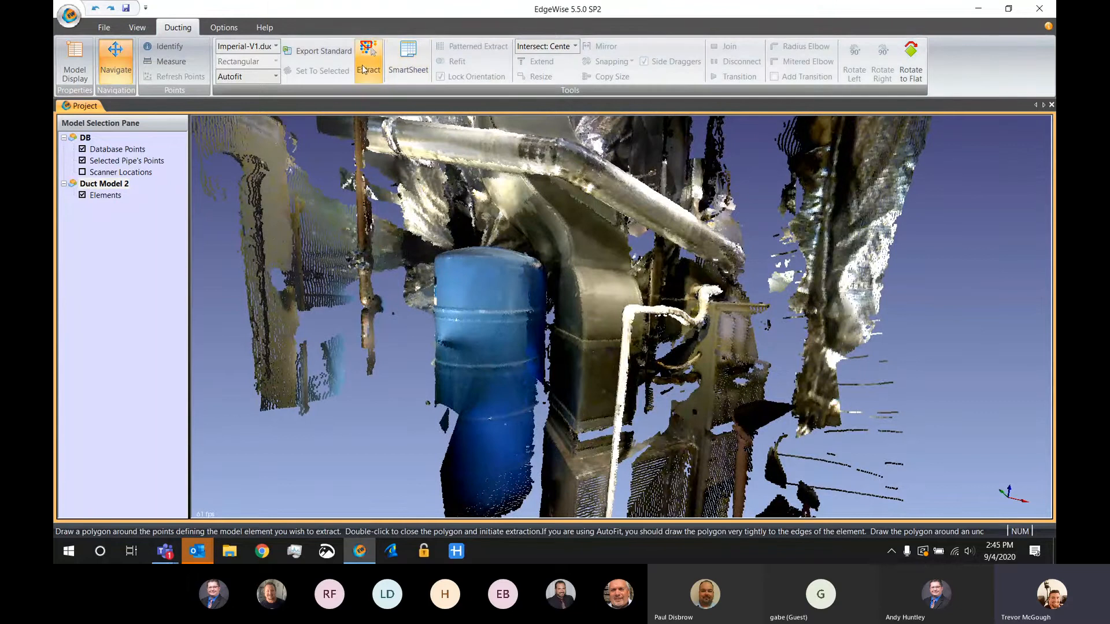
{"action": "left_click", "coordinate": [586, 350]}
{"action": "left_click", "coordinate": [637, 347]}
{"action": "left_click", "coordinate": [637, 428]}
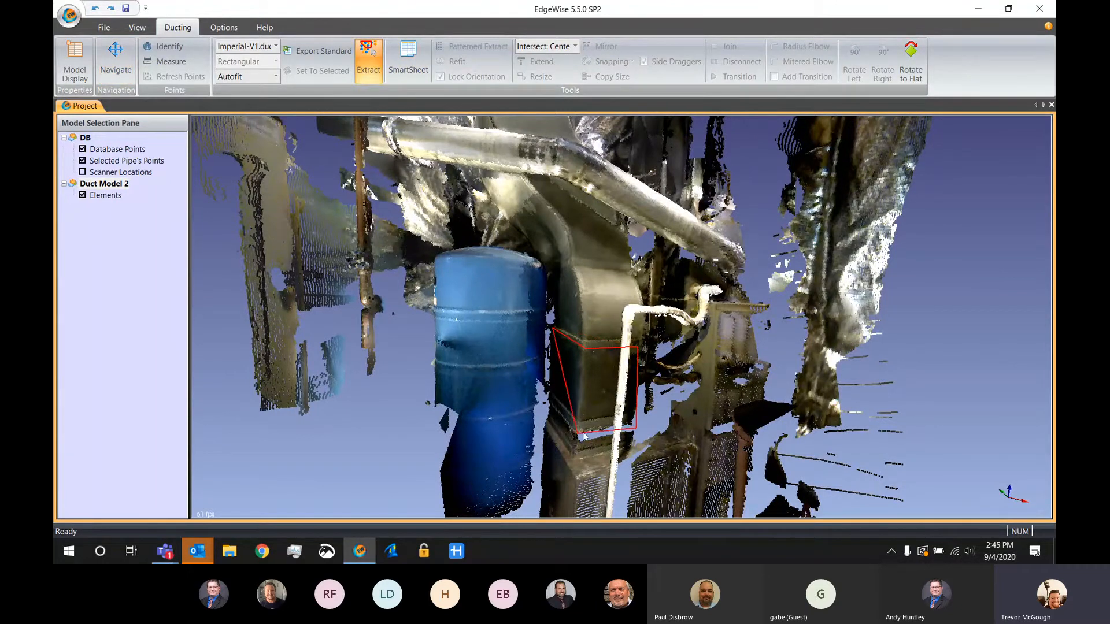
{"action": "left_click", "coordinate": [579, 433]}
{"action": "double_click", "coordinate": [553, 407]}
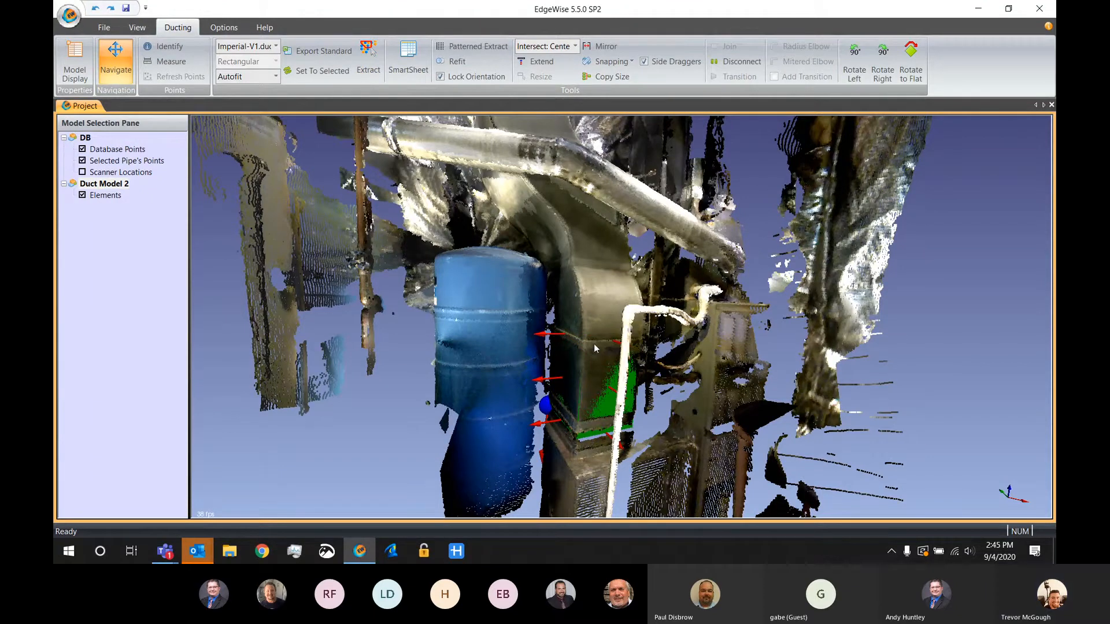
{"action": "key", "text": "d"}
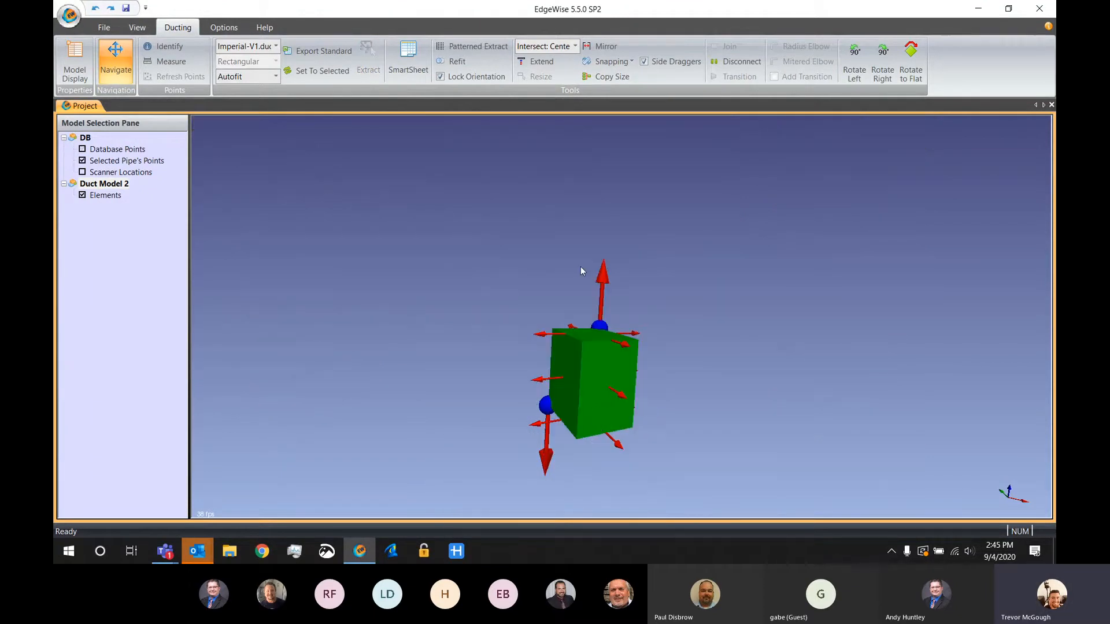
{"action": "key", "text": "d"}
Extract the slanted middle duct section above the lower duct from its rear side and adjust the fitted element with its draggers
{"action": "middle_click_drag", "start_coordinate": [591, 267], "coordinate": [599, 332]}
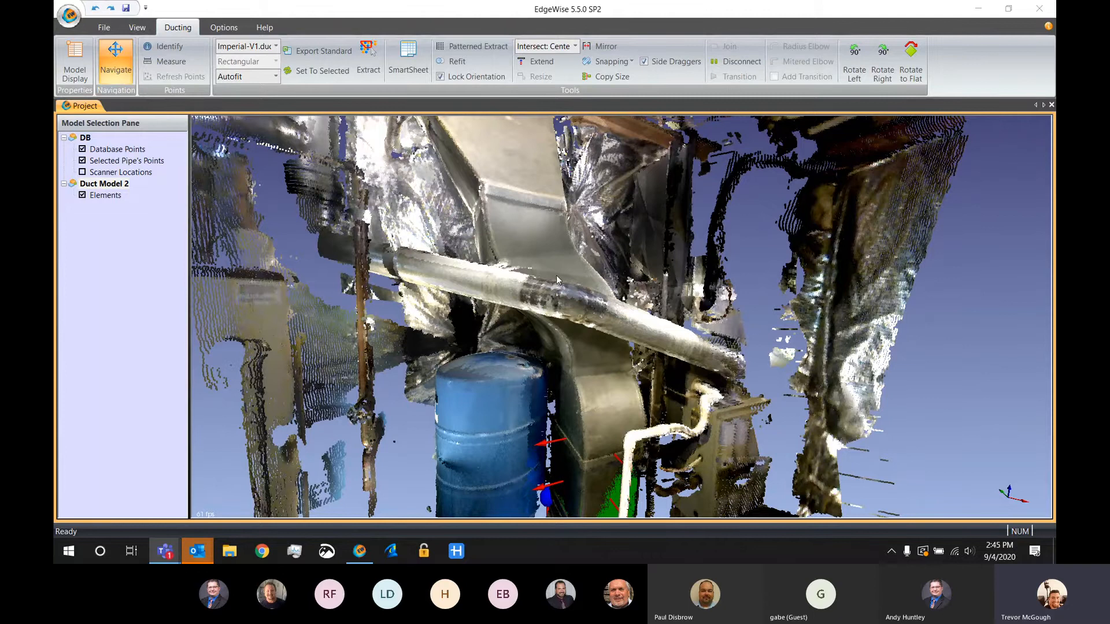
{"action": "left_click_drag", "start_coordinate": [422, 261], "coordinate": [552, 257]}
{"action": "key", "text": "space"}
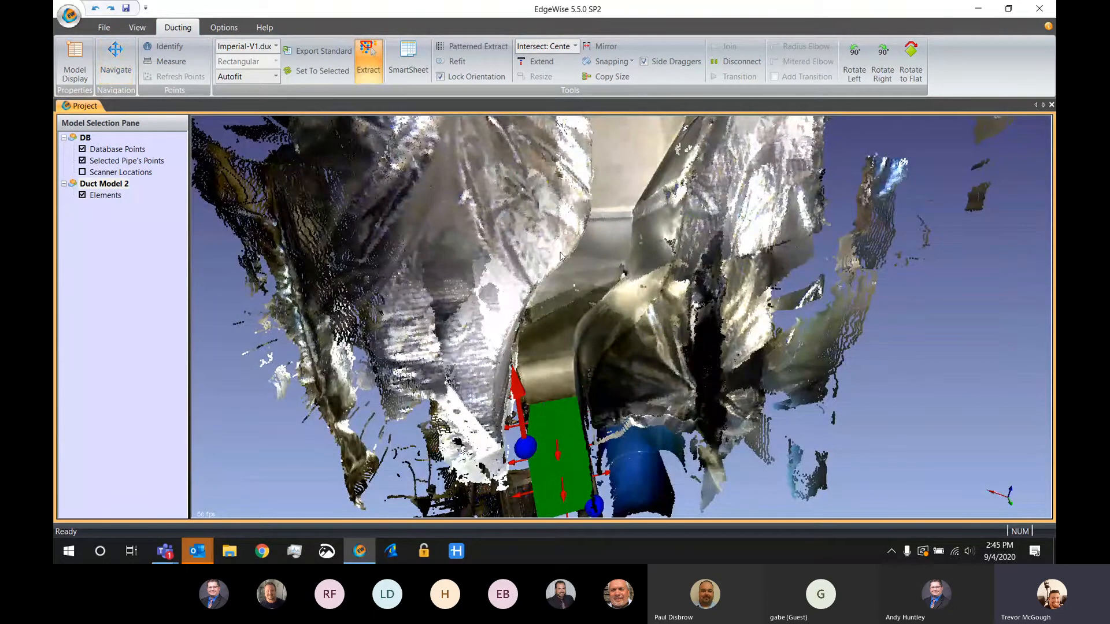
{"action": "left_click", "coordinate": [560, 254]}
{"action": "left_click", "coordinate": [535, 271]}
{"action": "left_click", "coordinate": [630, 342]}
{"action": "double_click", "coordinate": [645, 330]}
{"action": "left_click_drag", "start_coordinate": [704, 162], "coordinate": [671, 190]}
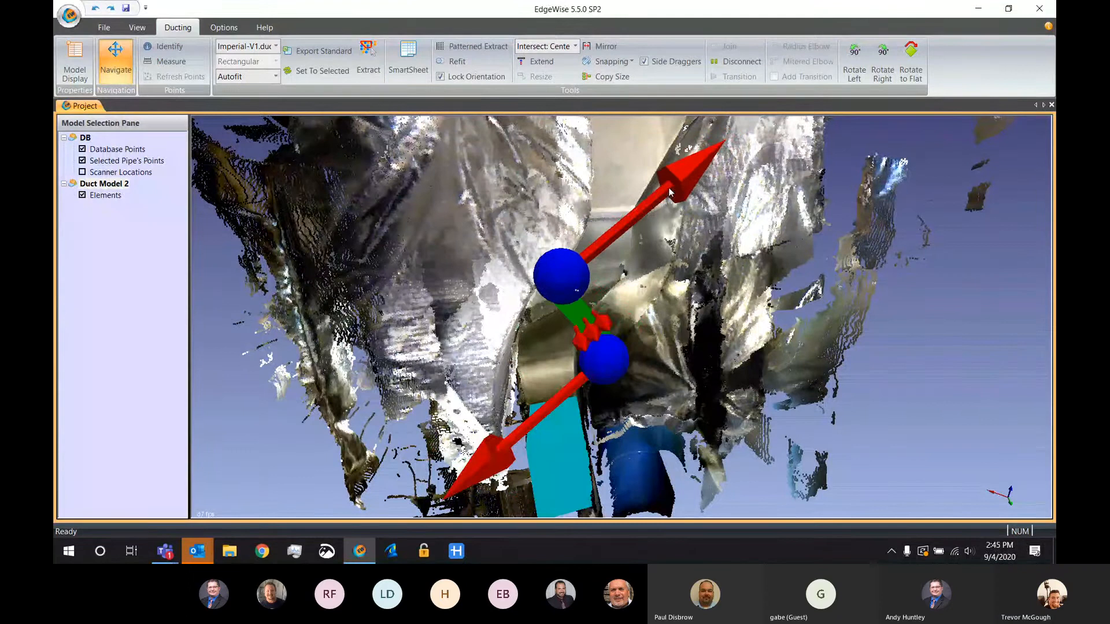
{"action": "left_click_drag", "start_coordinate": [574, 392], "coordinate": [581, 384]}
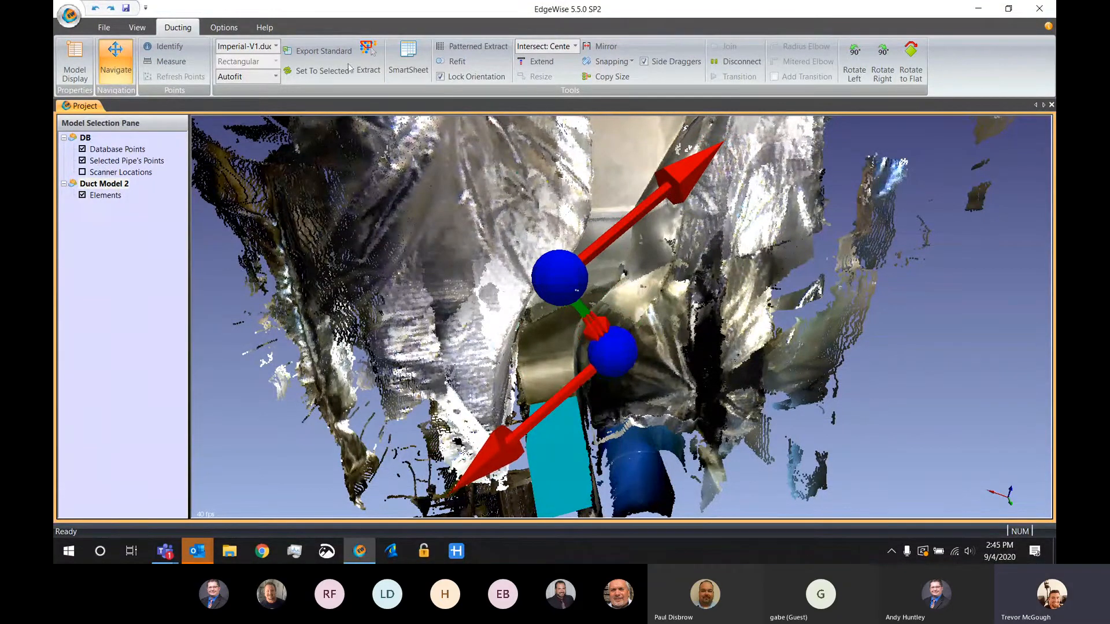
Resize the slanted duct's rectangular profile to match the scan points in the cross-section view, and return to the full 3D view
{"action": "left_click", "coordinate": [405, 58]}
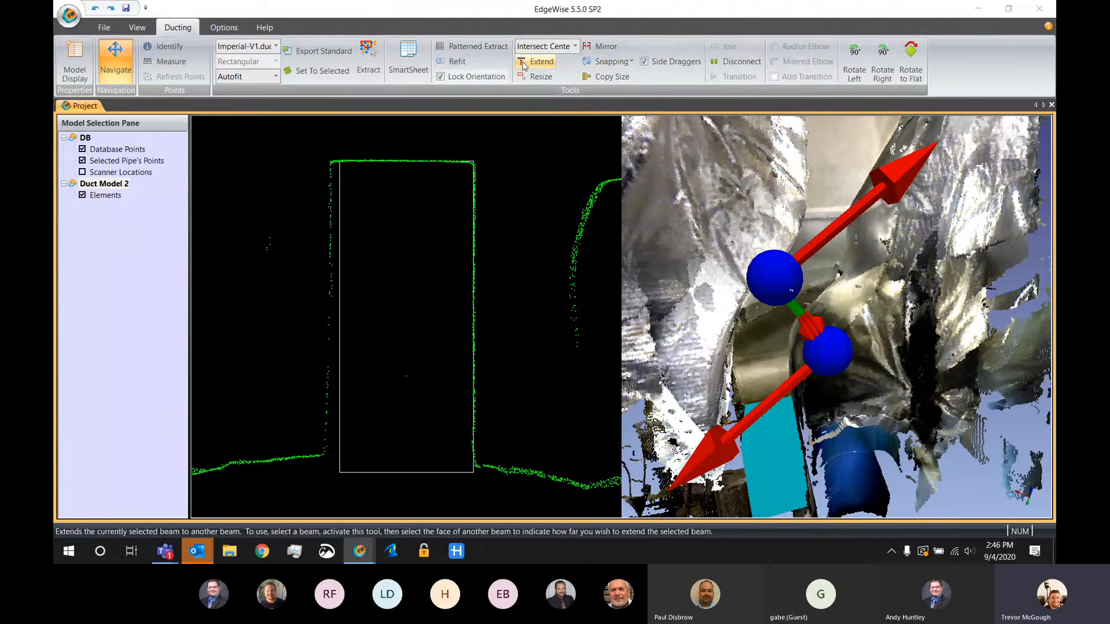
{"action": "left_click", "coordinate": [529, 78]}
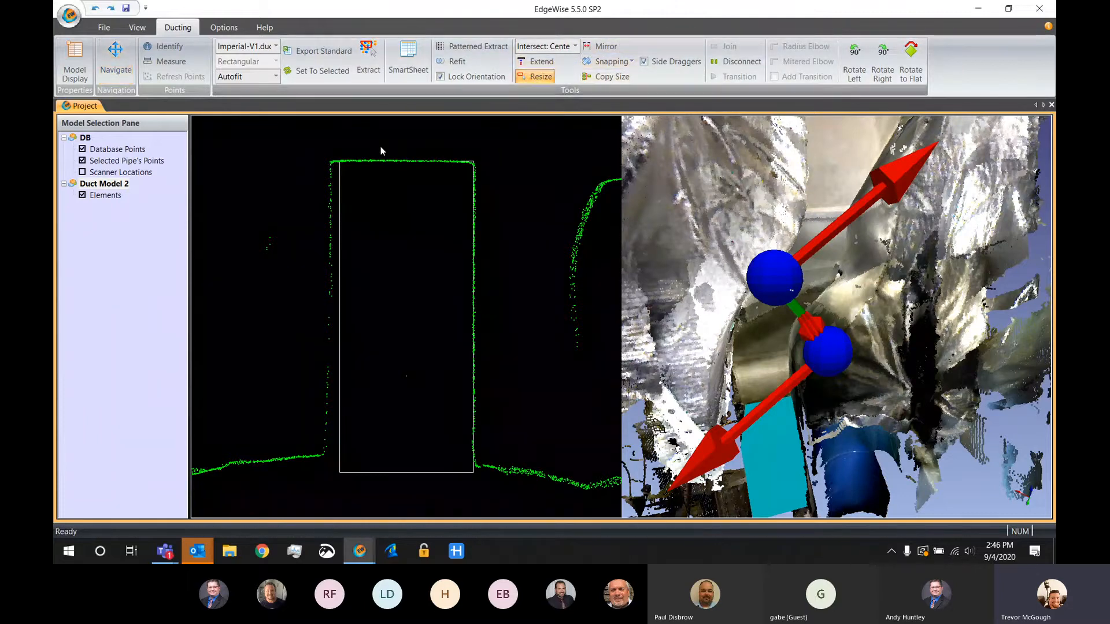
{"action": "left_click_drag", "start_coordinate": [331, 168], "coordinate": [474, 461]}
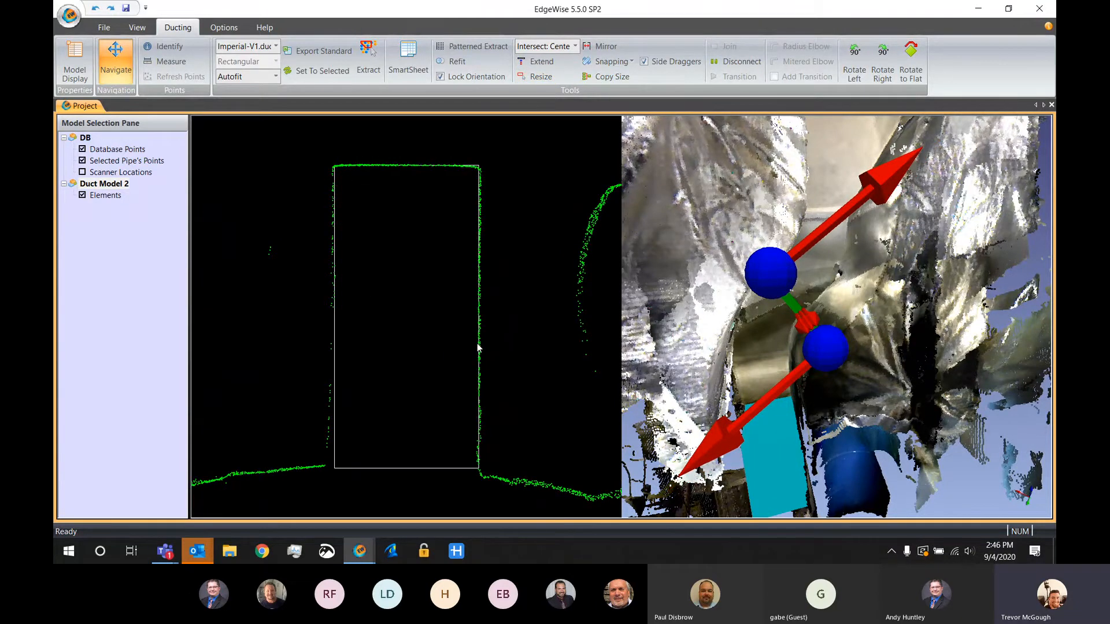
{"action": "key", "text": "Escape"}
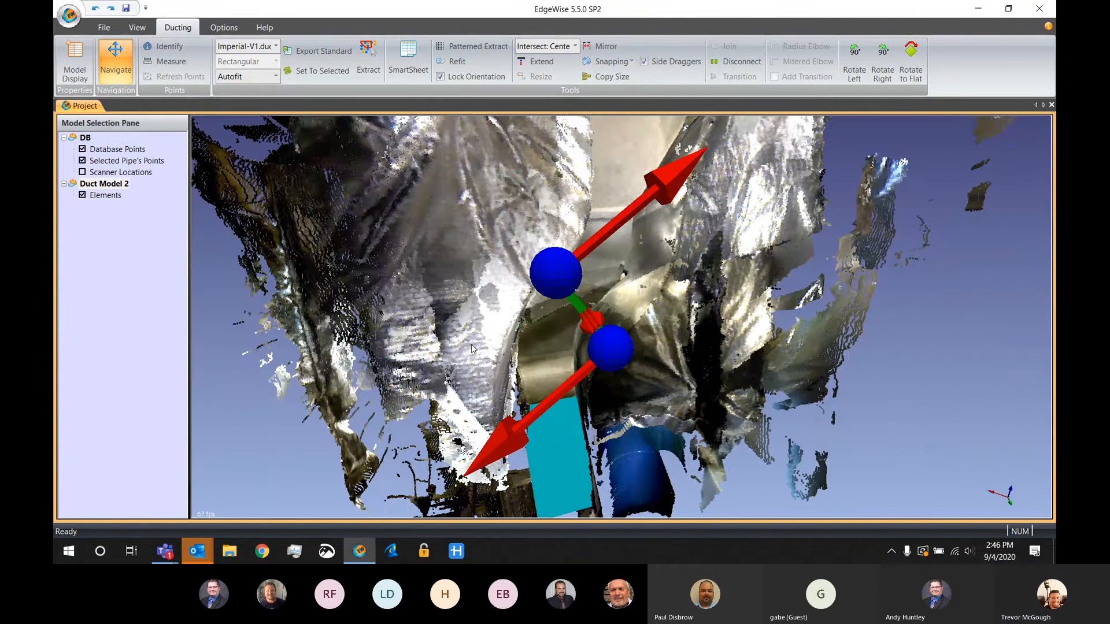
Extract the upper rectangular duct just below the ceiling by fencing its short straight section above the taper
{"action": "left_click_drag", "start_coordinate": [534, 236], "coordinate": [473, 237]}
{"action": "key", "text": "space"}
{"action": "left_click", "coordinate": [449, 229]}
{"action": "left_click", "coordinate": [399, 314]}
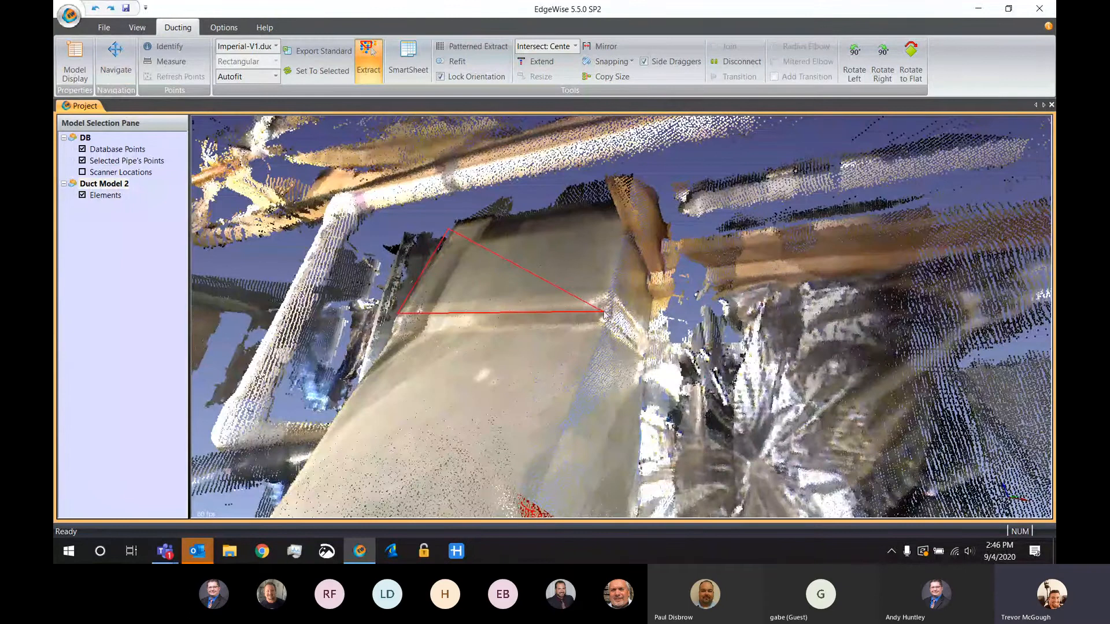
{"action": "left_click", "coordinate": [604, 312]}
{"action": "left_click", "coordinate": [644, 344]}
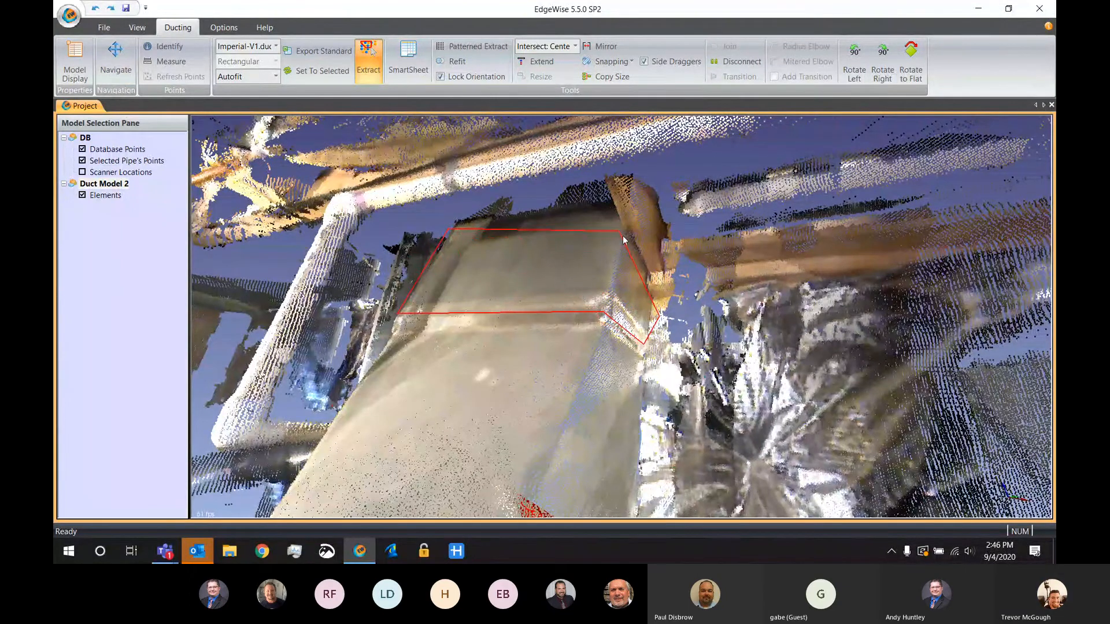
{"action": "double_click", "coordinate": [627, 240]}
{"action": "scroll", "coordinate": [629, 242], "scroll_direction": "down", "scroll_amount": 5}
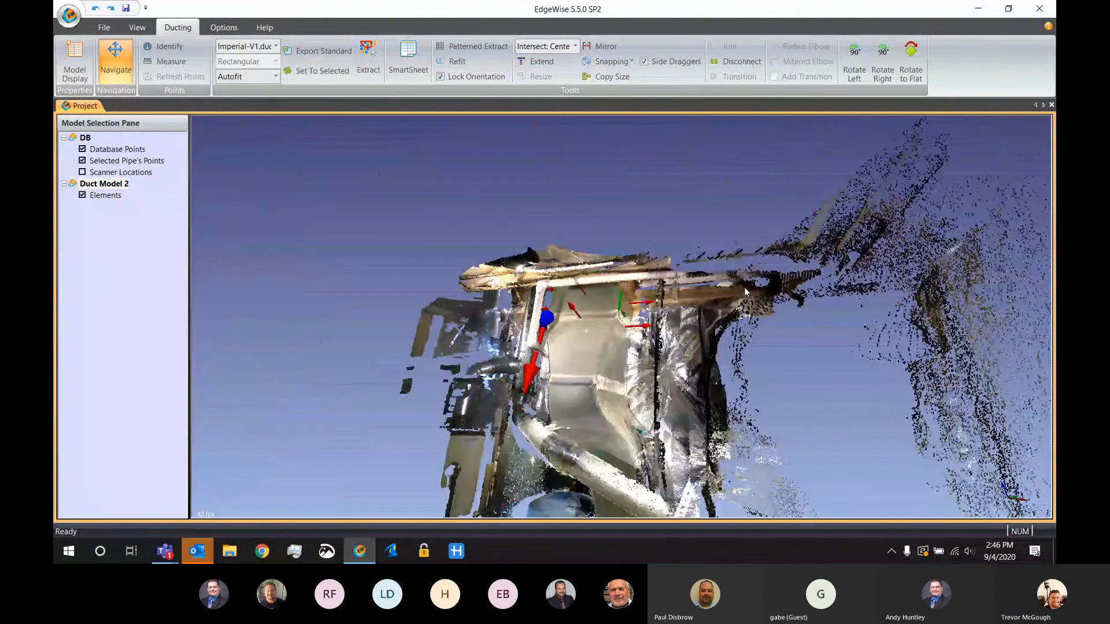
Hide the database points and snap the upper rectangular duct section to a vertical orientation
{"action": "key", "text": "p"}
{"action": "mouse_move", "coordinate": [707, 418]}
{"action": "left_mouse_down"}
{"action": "mouse_move", "coordinate": [689, 409]}
{"action": "mouse_move", "coordinate": [690, 341]}
{"action": "mouse_move", "coordinate": [680, 364]}
{"action": "mouse_move", "coordinate": [702, 400]}
{"action": "left_mouse_up"}
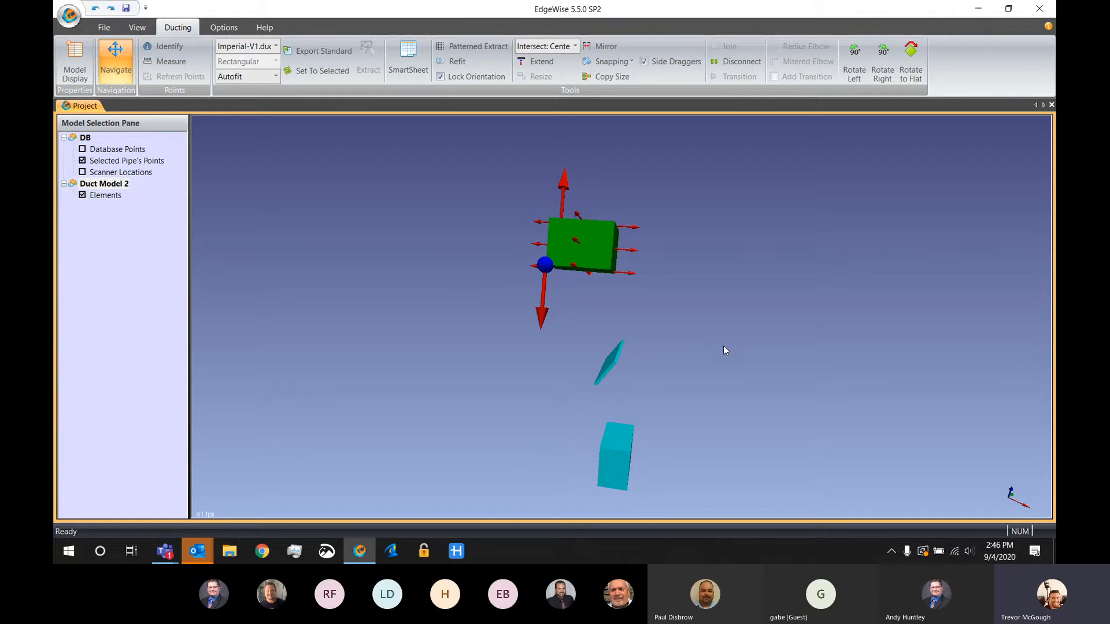
{"action": "left_click", "coordinate": [610, 61]}
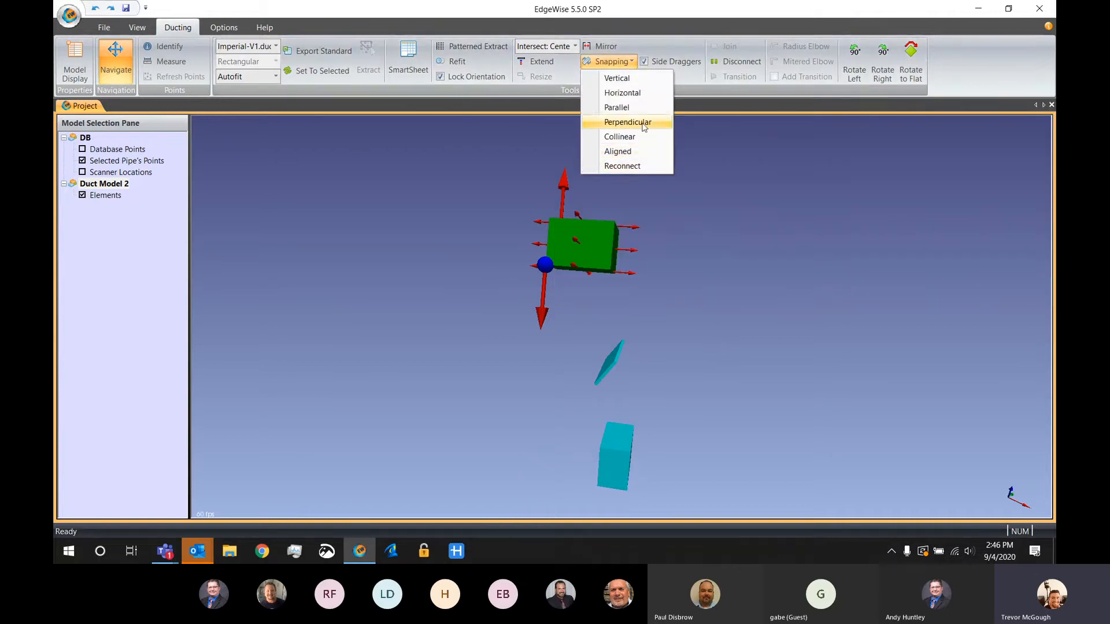
{"action": "left_click", "coordinate": [616, 107]}
{"action": "key", "text": "Escape"}
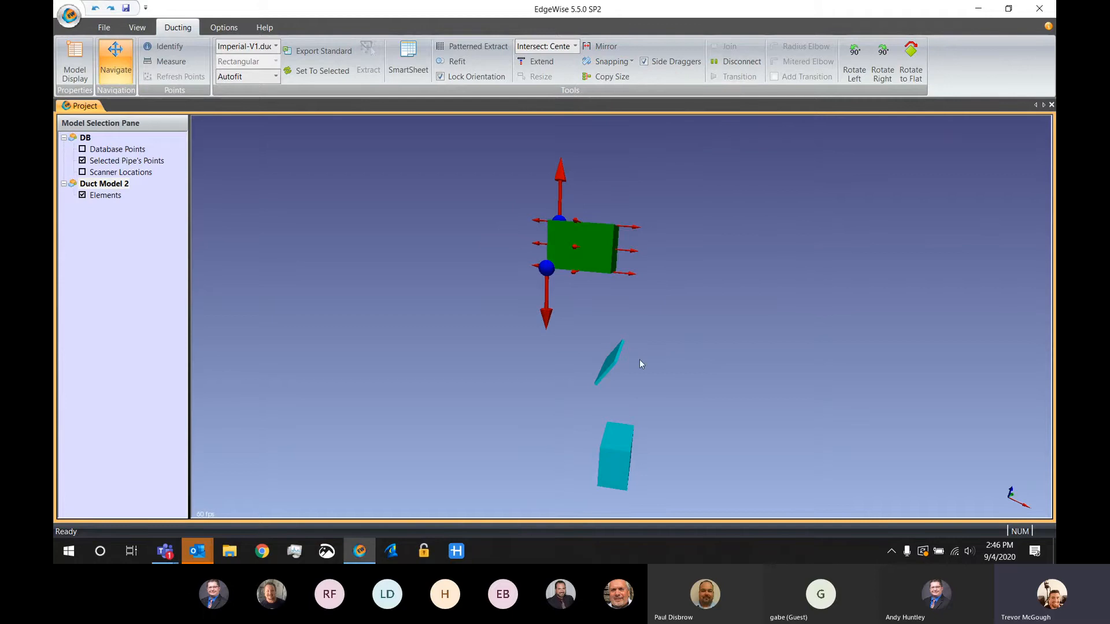
Select the upper and slanted middle duct sections together and snap them into alignment with the Aligned option
{"action": "left_click_drag", "start_coordinate": [735, 400], "coordinate": [449, 195]}
{"action": "left_click", "coordinate": [628, 62]}
{"action": "left_click", "coordinate": [632, 151]}
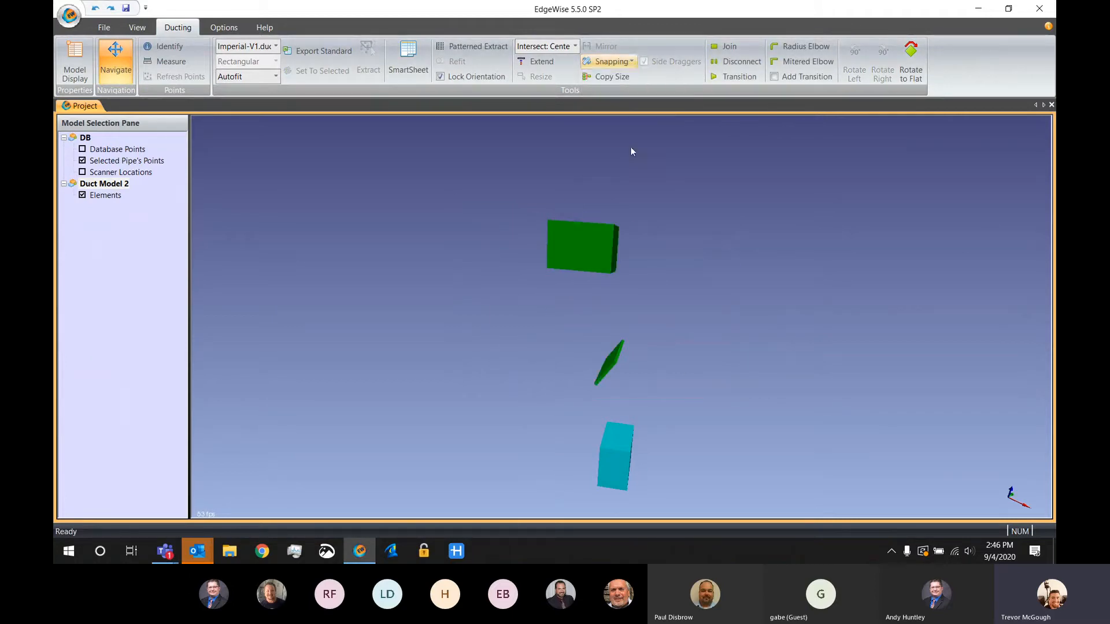
{"action": "left_click", "coordinate": [614, 442]}
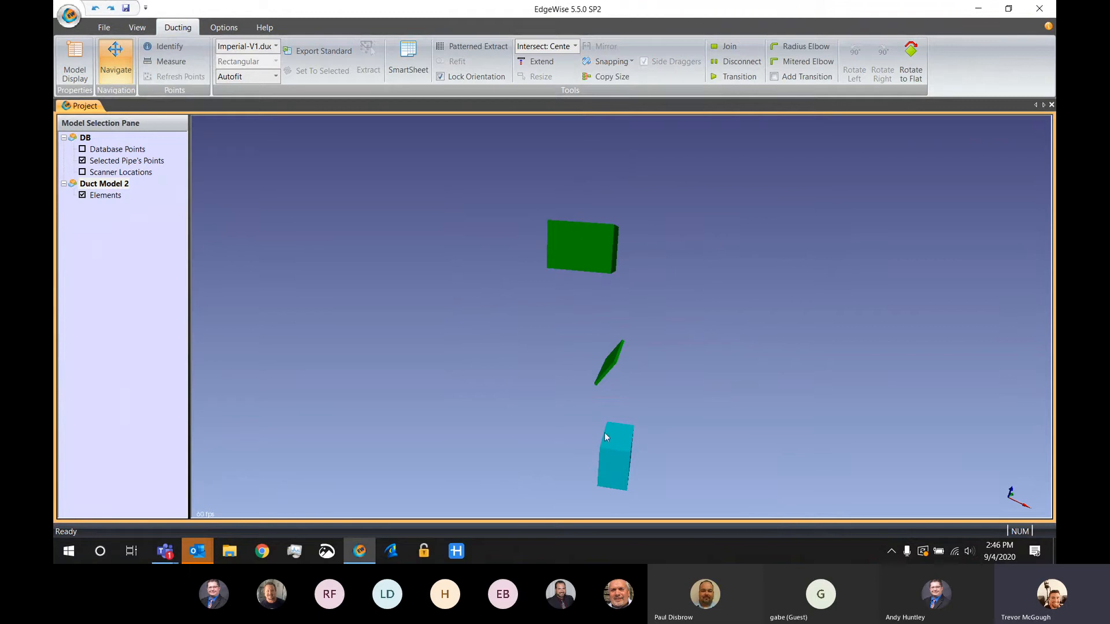
Connect the upper duct to the slanted middle duct with a radius elbow that includes an added transition
{"action": "left_click_drag", "start_coordinate": [752, 414], "coordinate": [712, 364]}
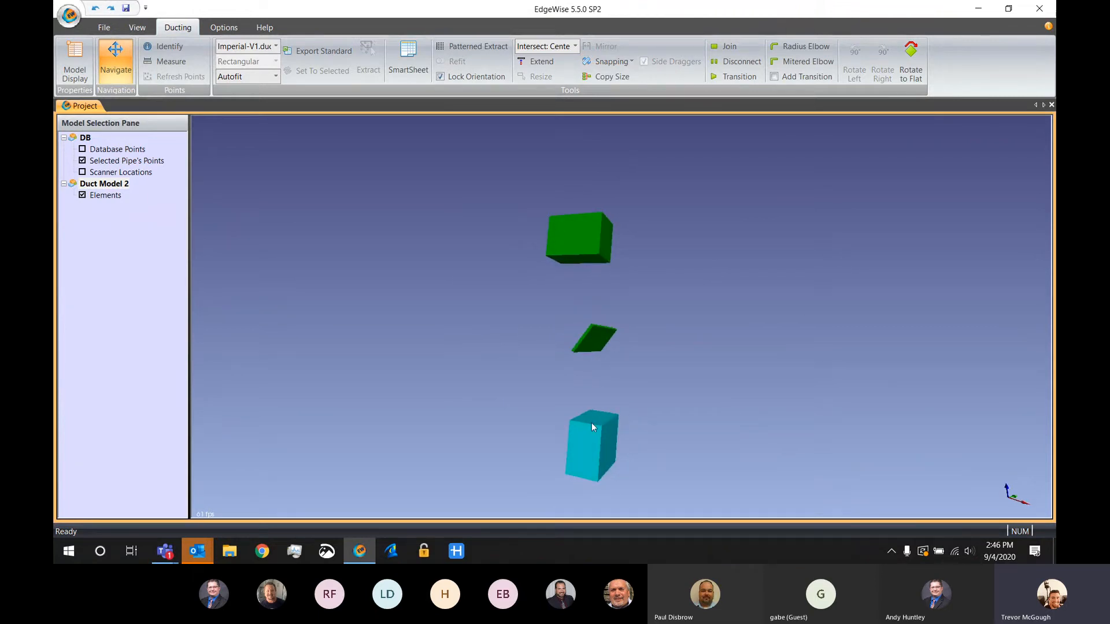
{"action": "left_click", "coordinate": [775, 77]}
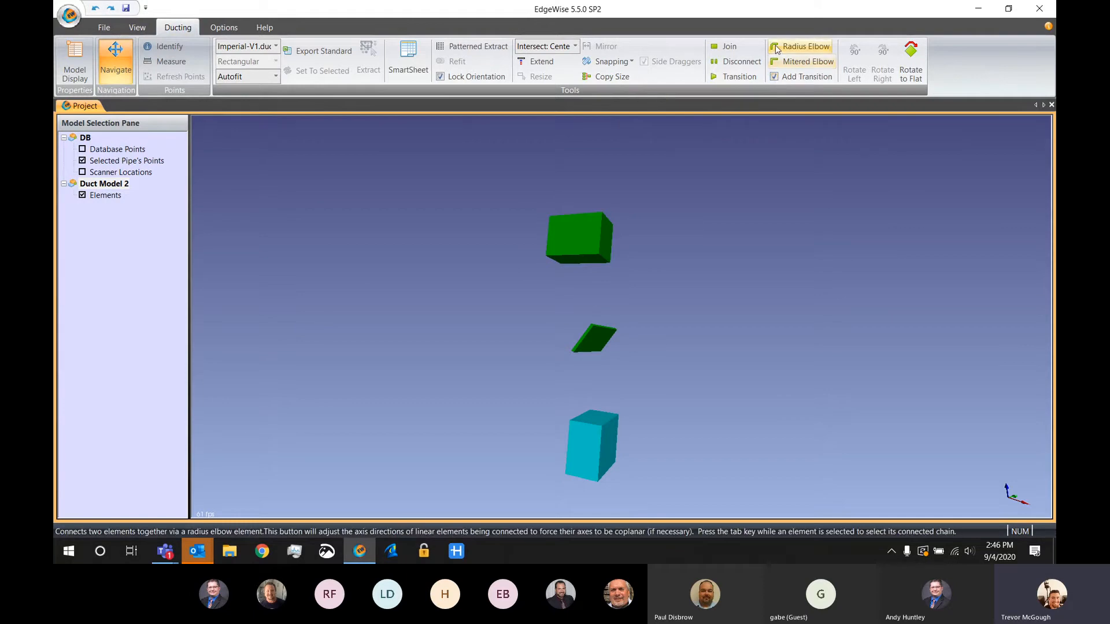
{"action": "left_click", "coordinate": [774, 51]}
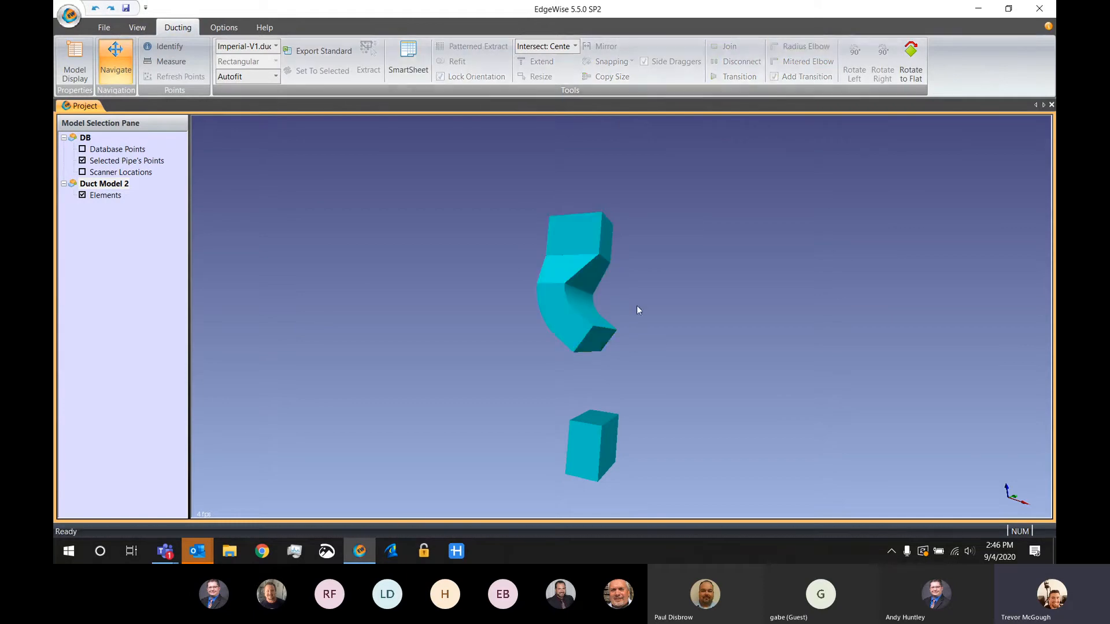
Connect the slanted middle duct to the lower vertical duct with a radius elbow and transition
{"action": "left_click", "coordinate": [611, 338]}
{"action": "left_click", "coordinate": [594, 445], "text": "ctrl"}
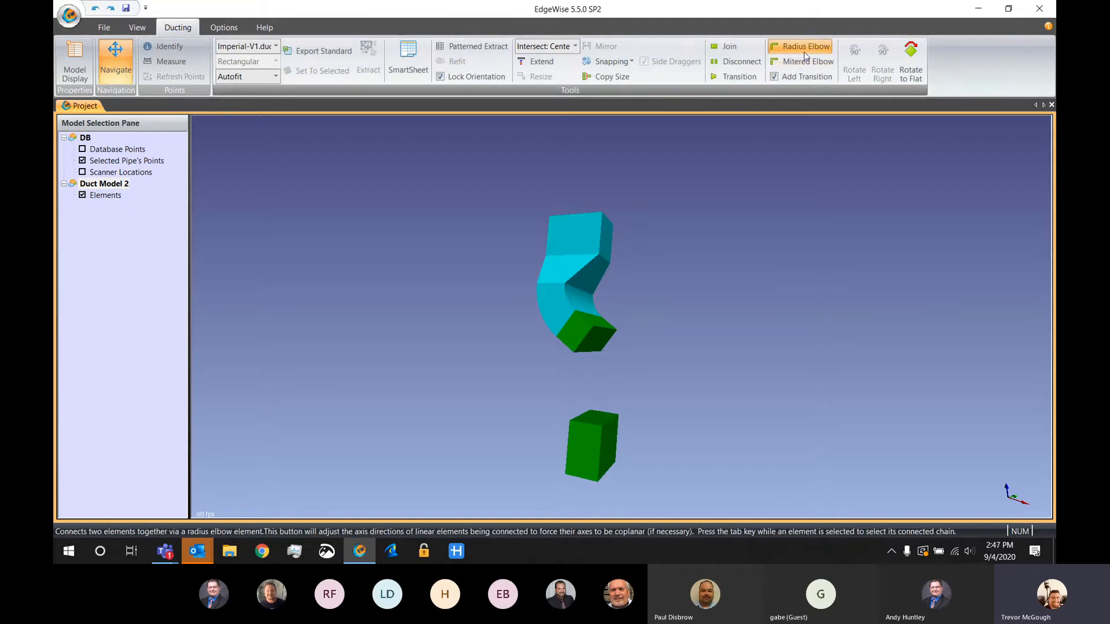
{"action": "left_click", "coordinate": [805, 55]}
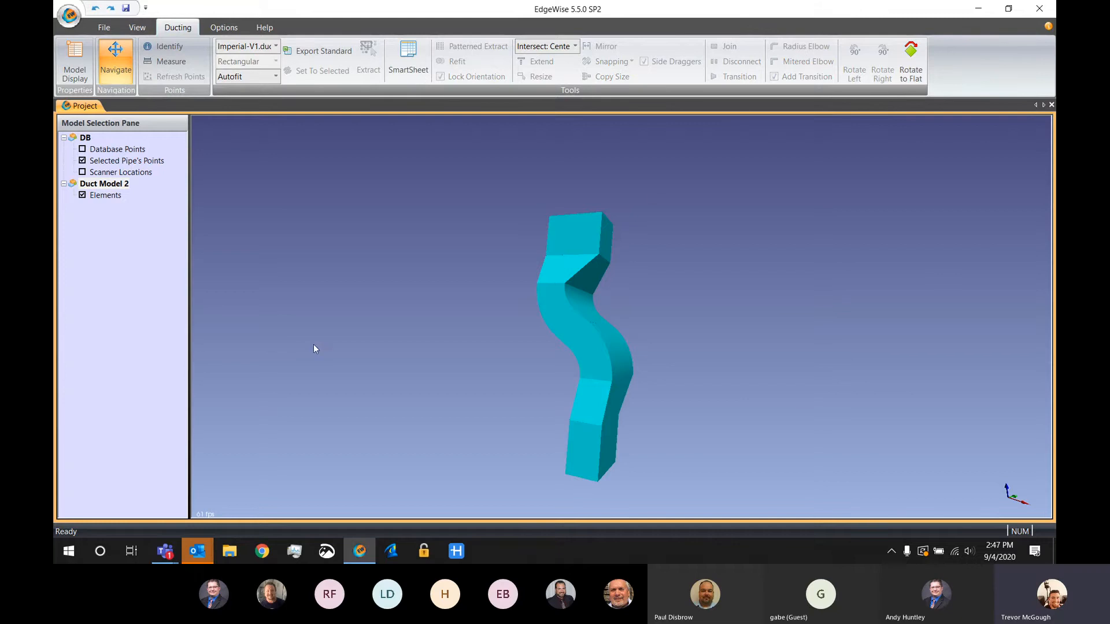
Show the database points again and adjust the upper radius elbow with its dragger to fit the scanned duct
{"action": "key", "text": "d"}
{"action": "left_click_drag", "start_coordinate": [430, 311], "coordinate": [493, 320]}
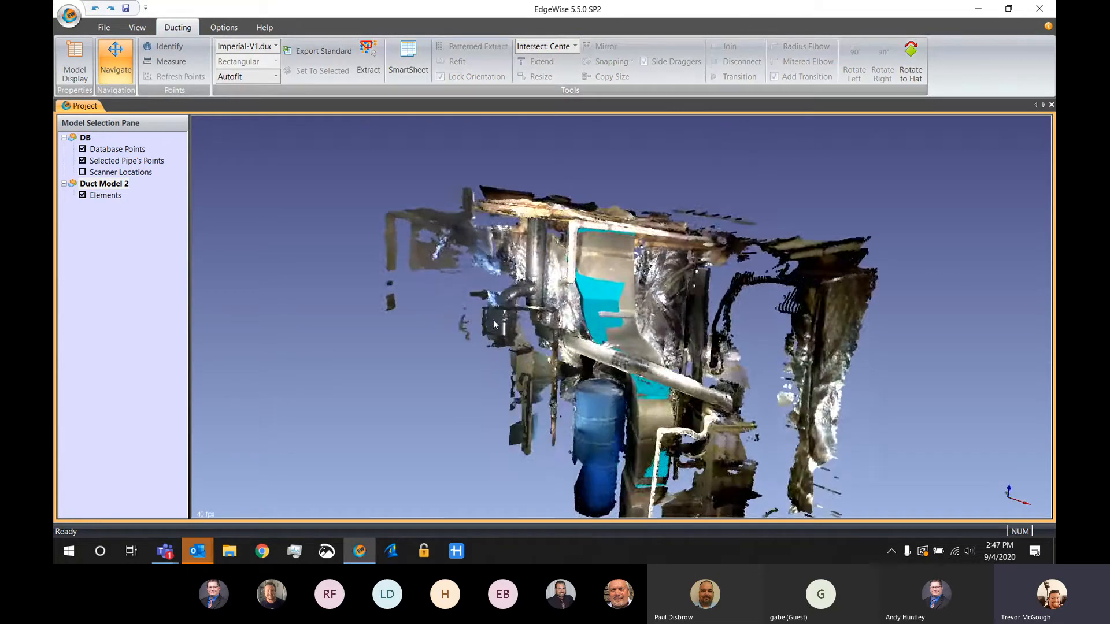
{"action": "scroll", "coordinate": [575, 300], "scroll_direction": "up", "scroll_amount": 3}
{"action": "scroll", "coordinate": [575, 300], "scroll_direction": "up", "scroll_amount": 1}
{"action": "left_click", "coordinate": [573, 300]}
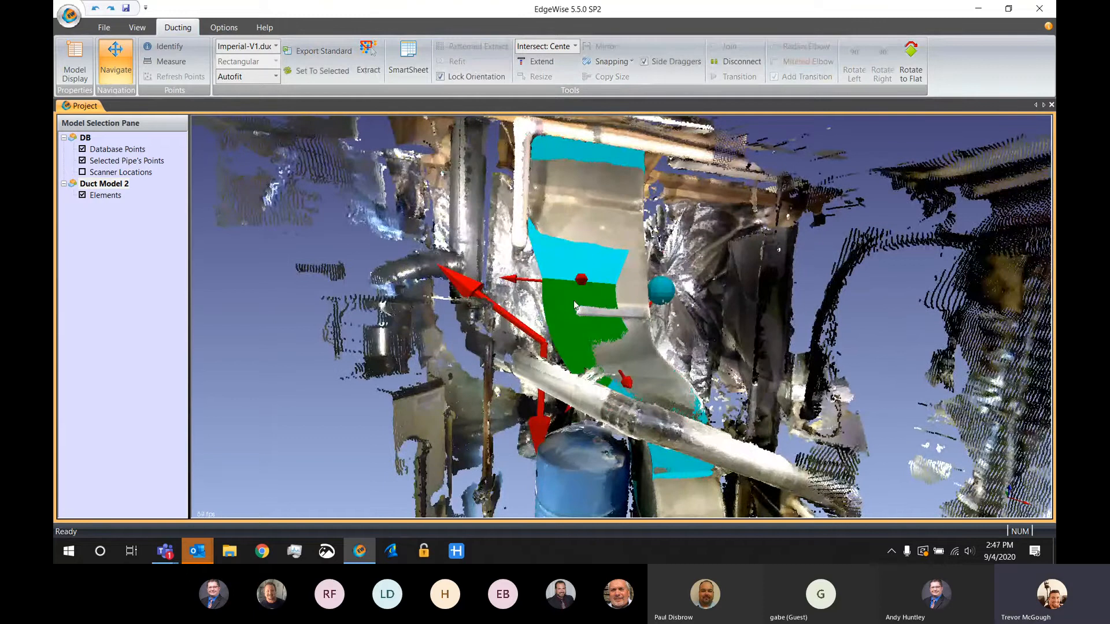
{"action": "left_click_drag", "start_coordinate": [473, 304], "coordinate": [480, 316]}
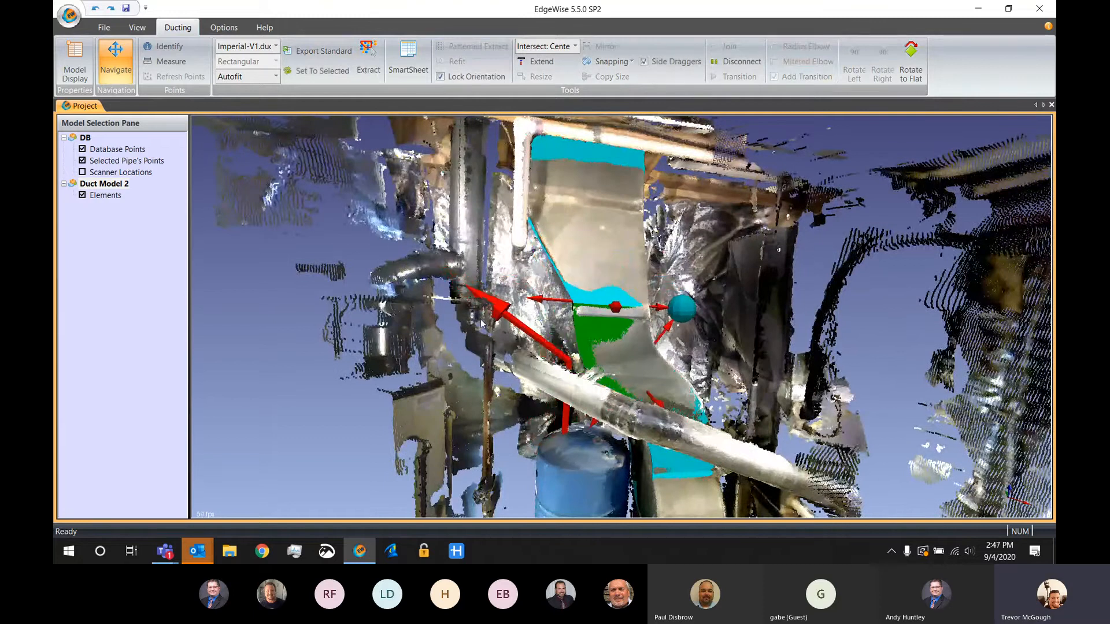
Adjust the transition between the upper duct and the elbow with its dragger to follow the scanned taper
{"action": "left_click", "coordinate": [571, 263]}
{"action": "left_click_drag", "start_coordinate": [527, 214], "coordinate": [522, 200]}
{"action": "mouse_move", "coordinate": [743, 283]}
{"action": "left_mouse_down"}
{"action": "mouse_move", "coordinate": [788, 281]}
{"action": "mouse_move", "coordinate": [759, 262]}
{"action": "mouse_move", "coordinate": [754, 280]}
{"action": "left_mouse_up"}
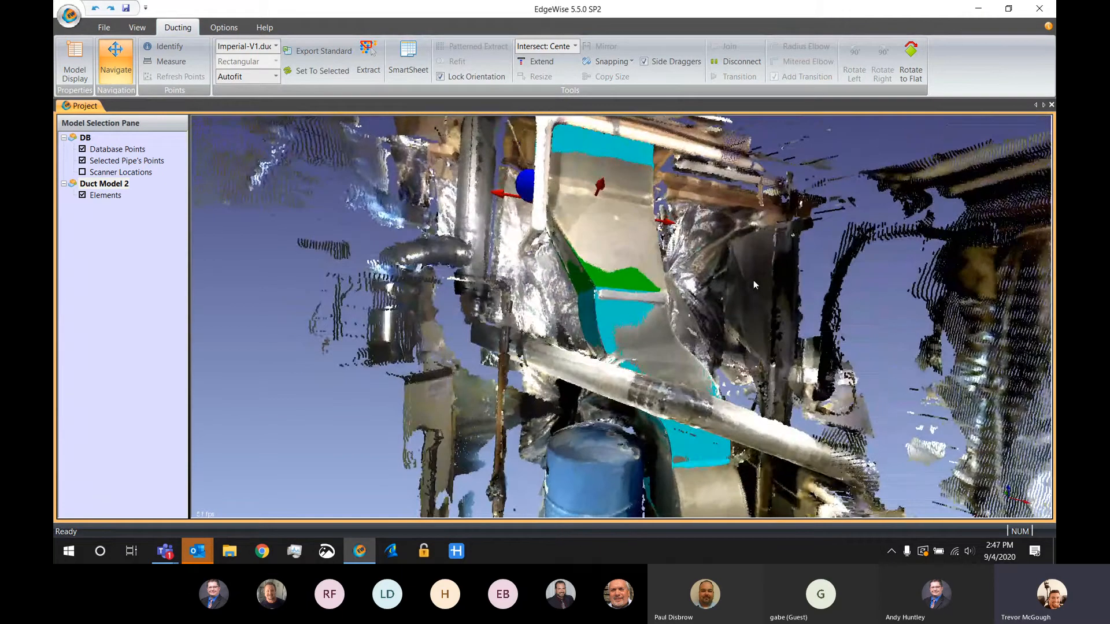
Hide the database points, select the whole connected duct run to check it, and clear the selection
{"action": "key", "text": "d"}
{"action": "left_click", "coordinate": [615, 168]}
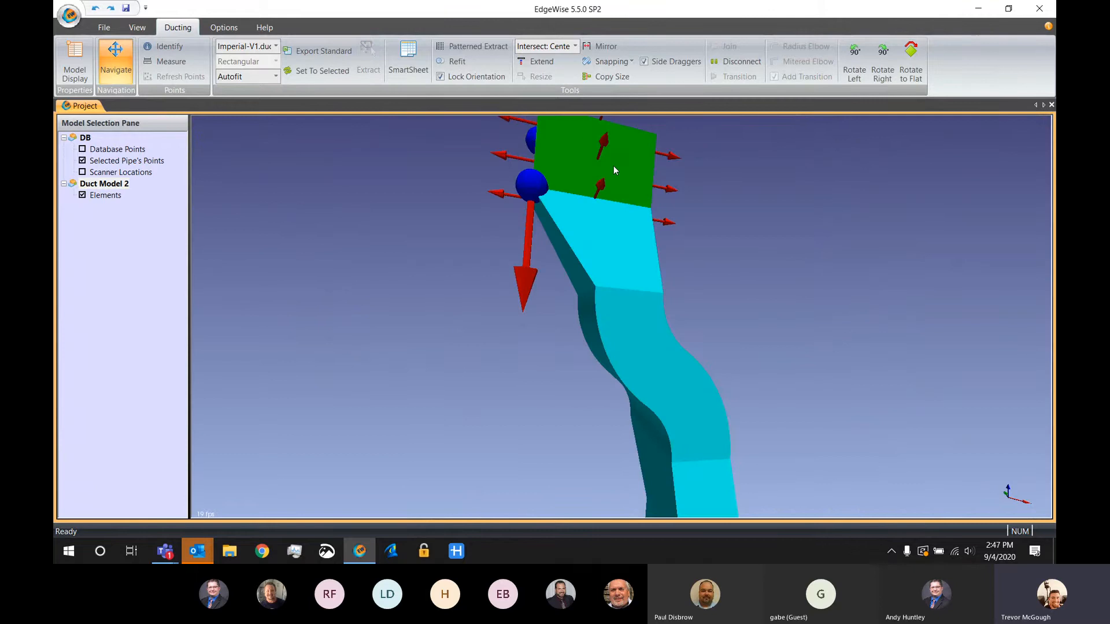
{"action": "double_click", "coordinate": [613, 165]}
{"action": "scroll", "coordinate": [774, 260], "scroll_direction": "down", "scroll_amount": 5}
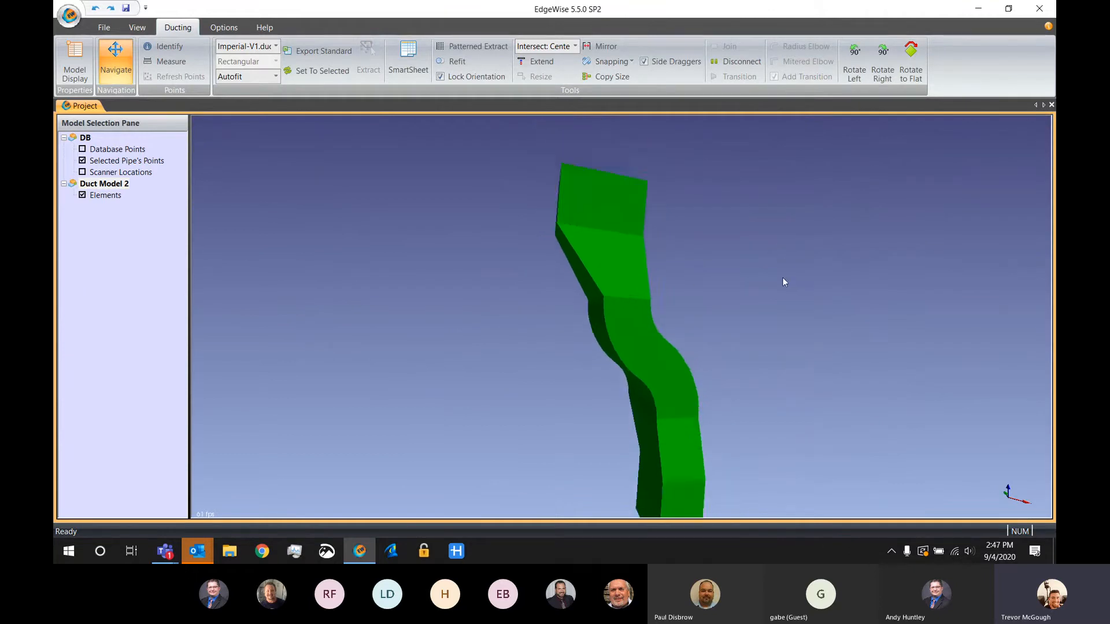
{"action": "left_click", "coordinate": [741, 272]}
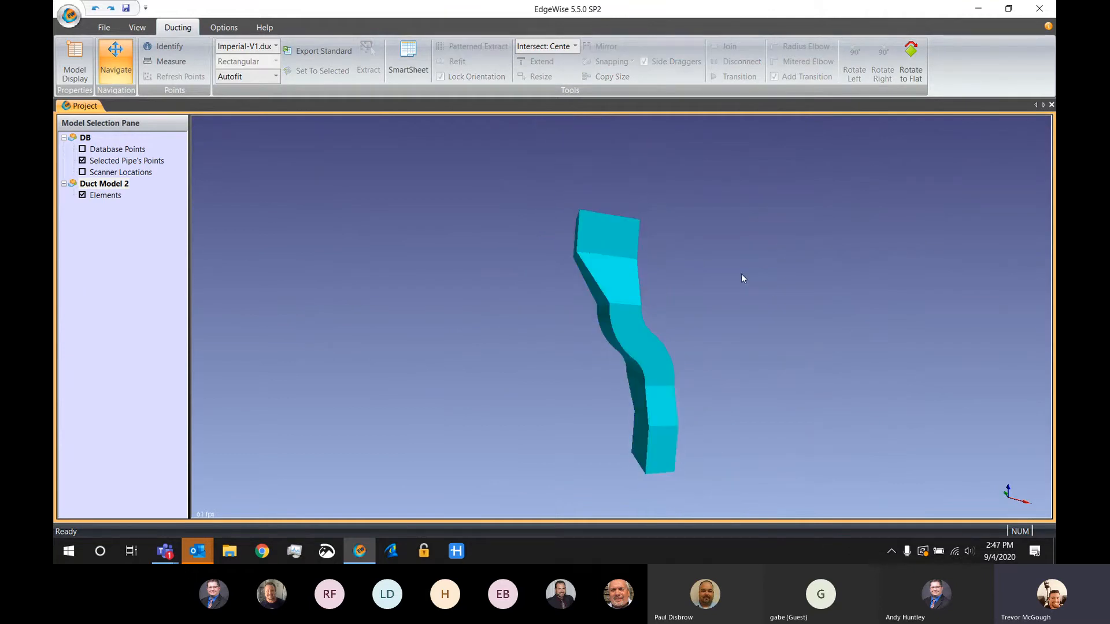
Look over the export options available for the duct model and close them without exporting
{"action": "left_click", "coordinate": [104, 27]}
{"action": "left_click", "coordinate": [498, 63]}
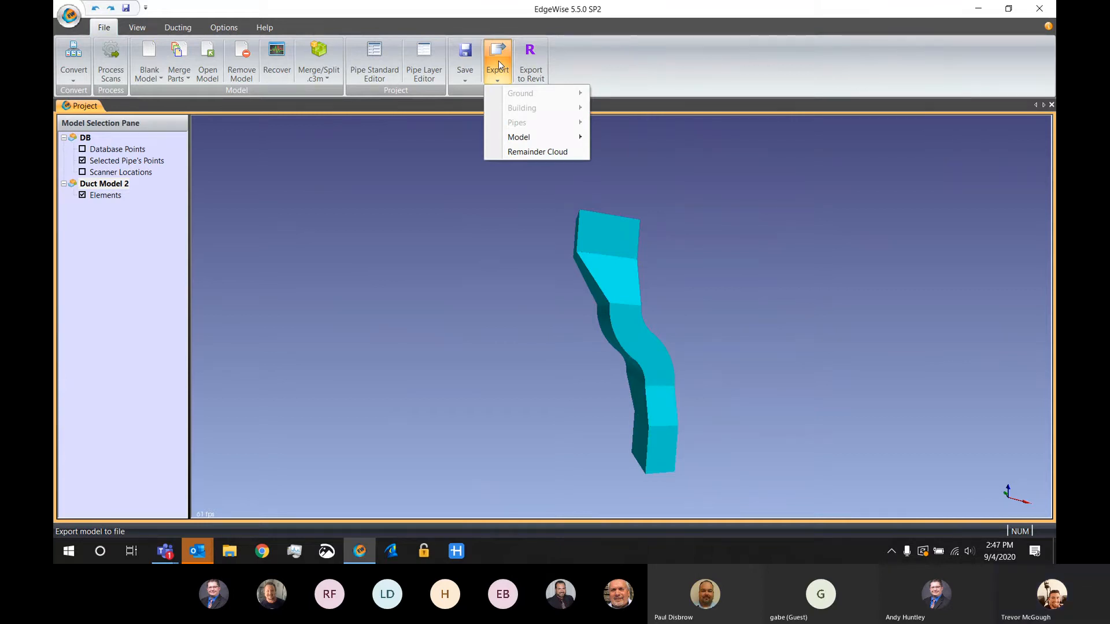
{"action": "left_click", "coordinate": [390, 279]}
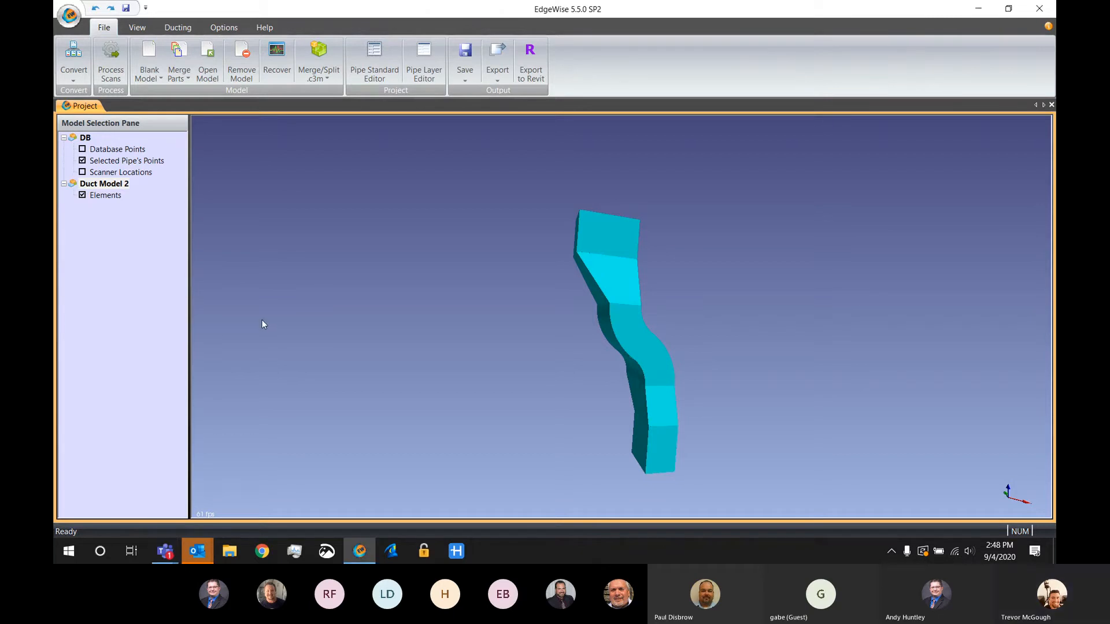
Find and launch Revit 2020
{"action": "left_click", "coordinate": [74, 557]}
{"action": "type", "text": "revit"}
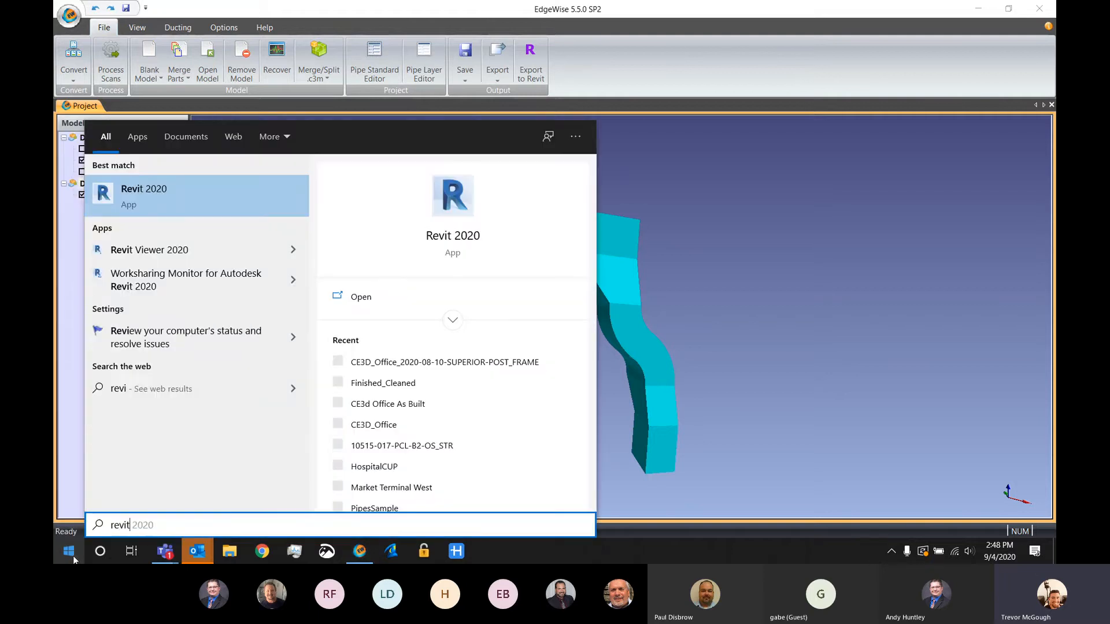
{"action": "key", "text": "Return"}
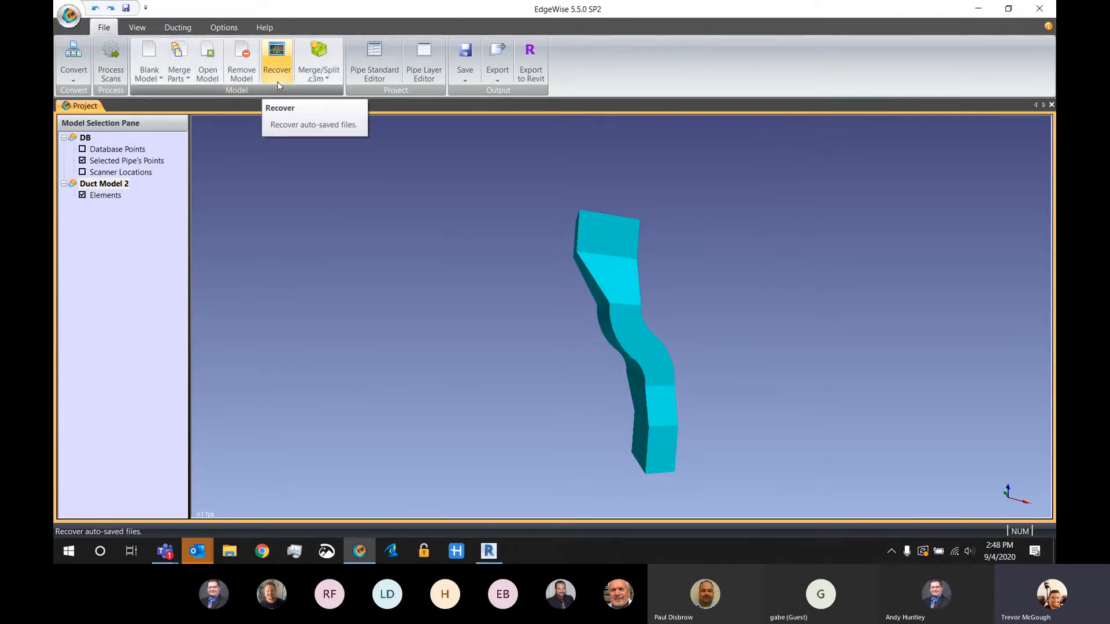
Remove the loaded duct model and open the ExtractedWalls model with its Demo_Walls_NewAlgorithm database from the Building folder
{"action": "left_click", "coordinate": [242, 69]}
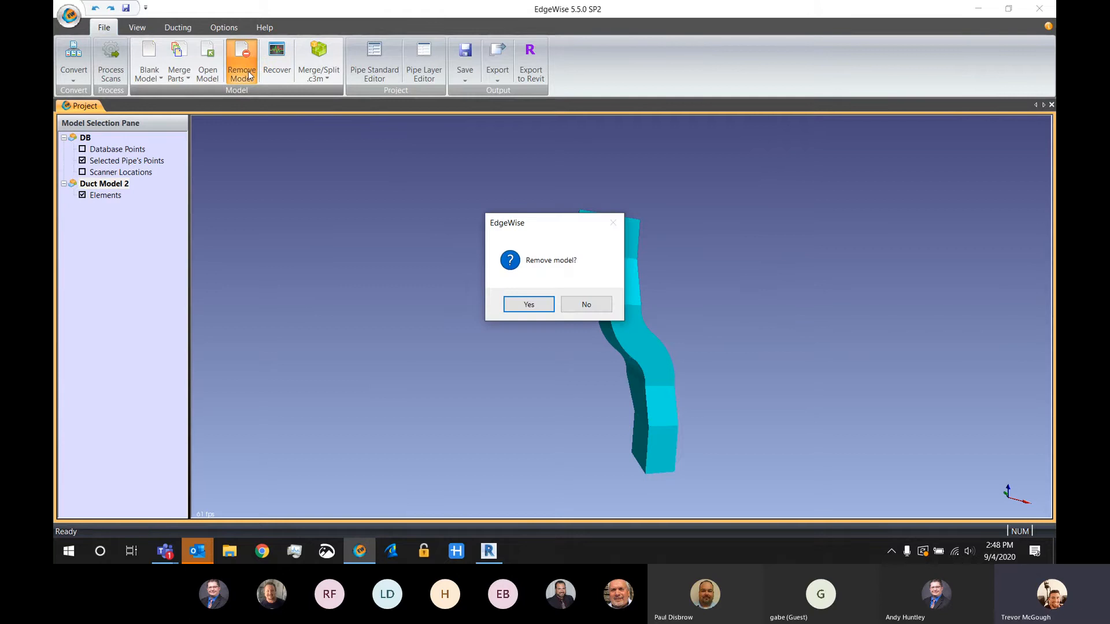
{"action": "key", "text": "Return"}
{"action": "left_click", "coordinate": [215, 80]}
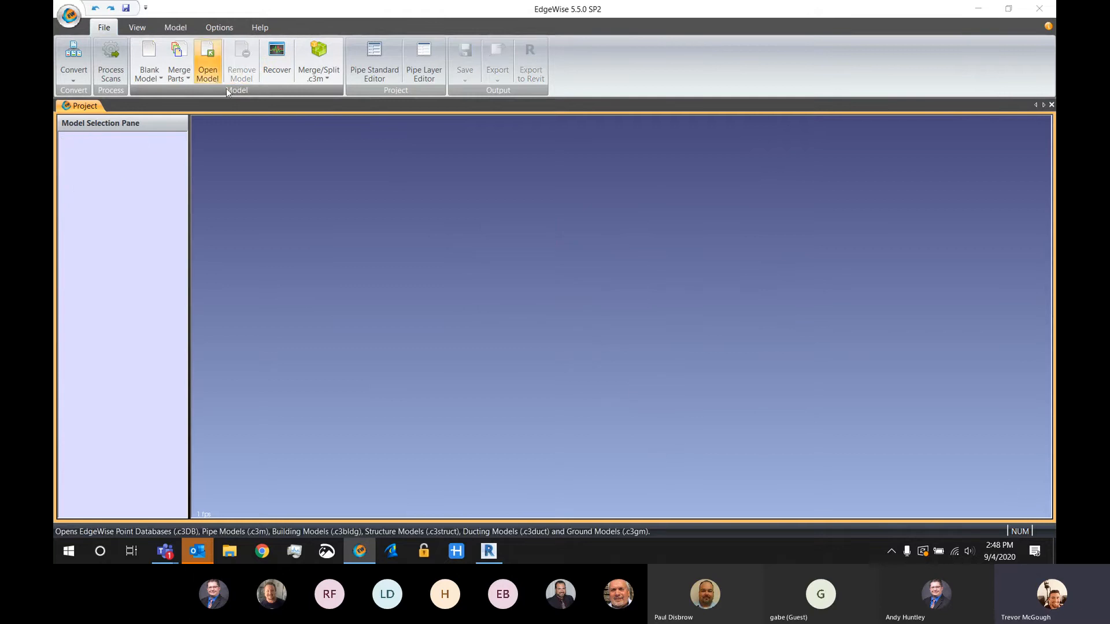
{"action": "left_click", "coordinate": [225, 32]}
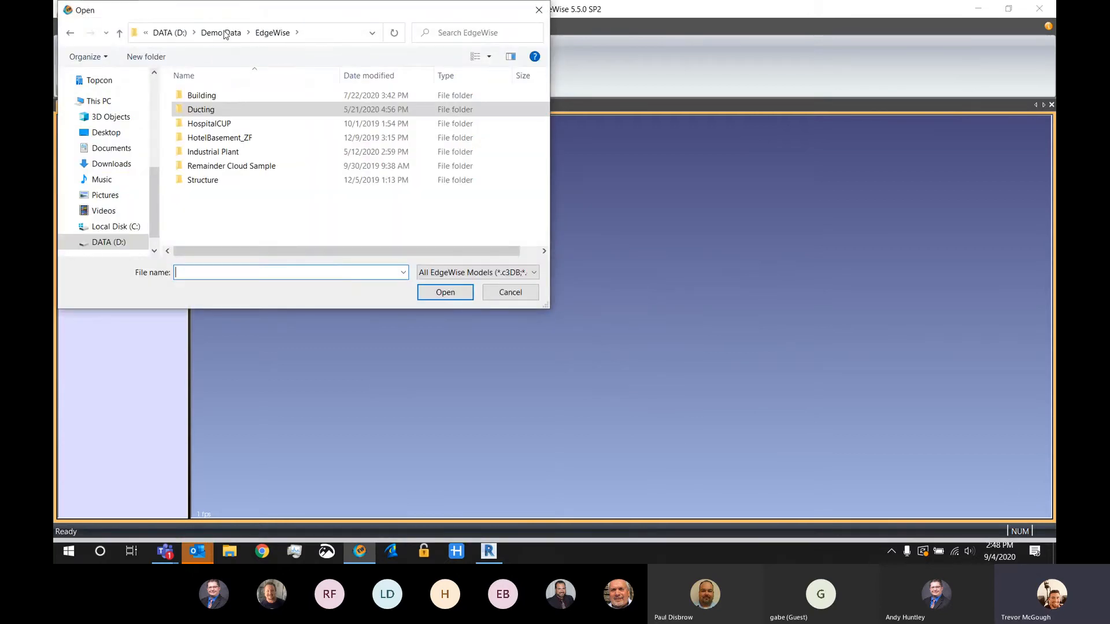
{"action": "double_click", "coordinate": [209, 96]}
{"action": "left_click_drag", "start_coordinate": [215, 215], "coordinate": [226, 182]}
{"action": "left_click", "coordinate": [445, 293]}
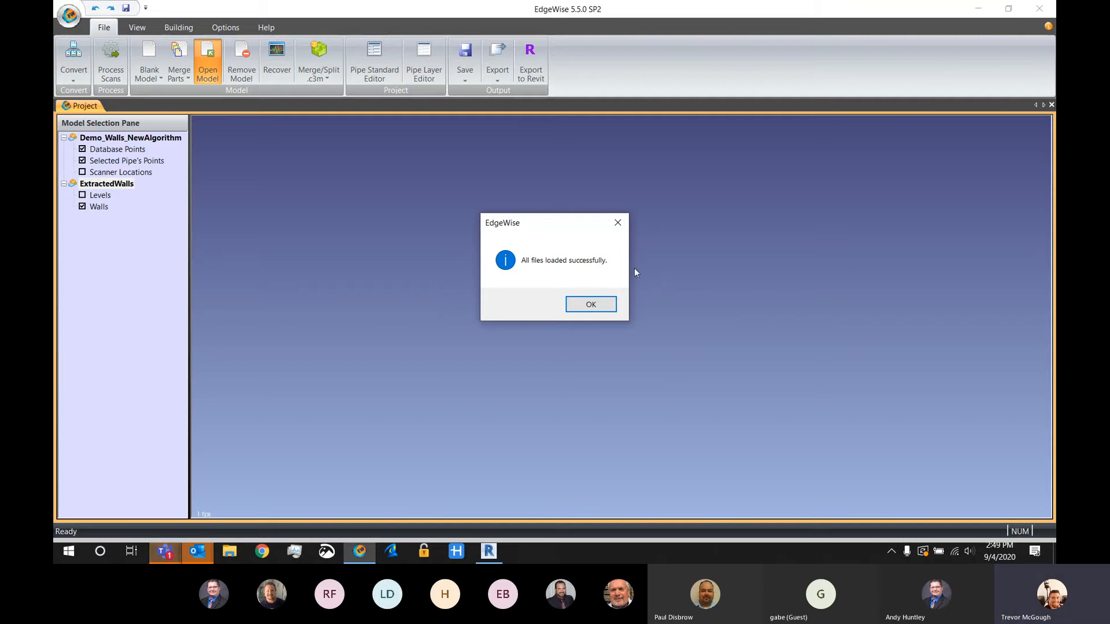
{"action": "left_click", "coordinate": [591, 304]}
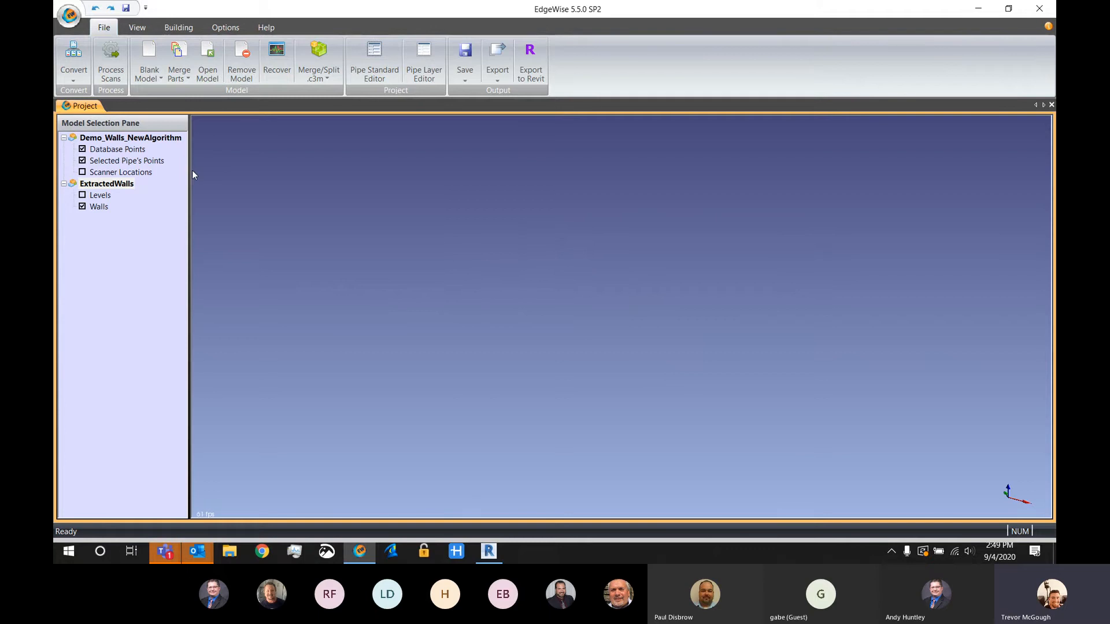
Examine the extracted walls with the database points shown, and again from several angles with the points hidden
{"action": "left_click", "coordinate": [137, 28]}
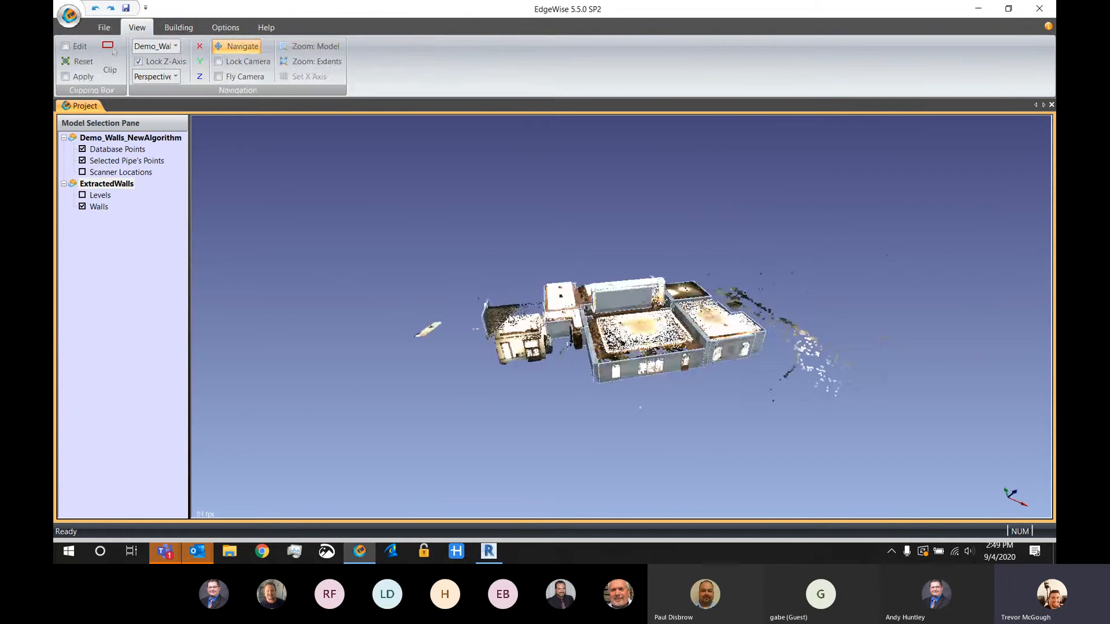
{"action": "scroll", "coordinate": [536, 329], "scroll_direction": "up", "scroll_amount": 3}
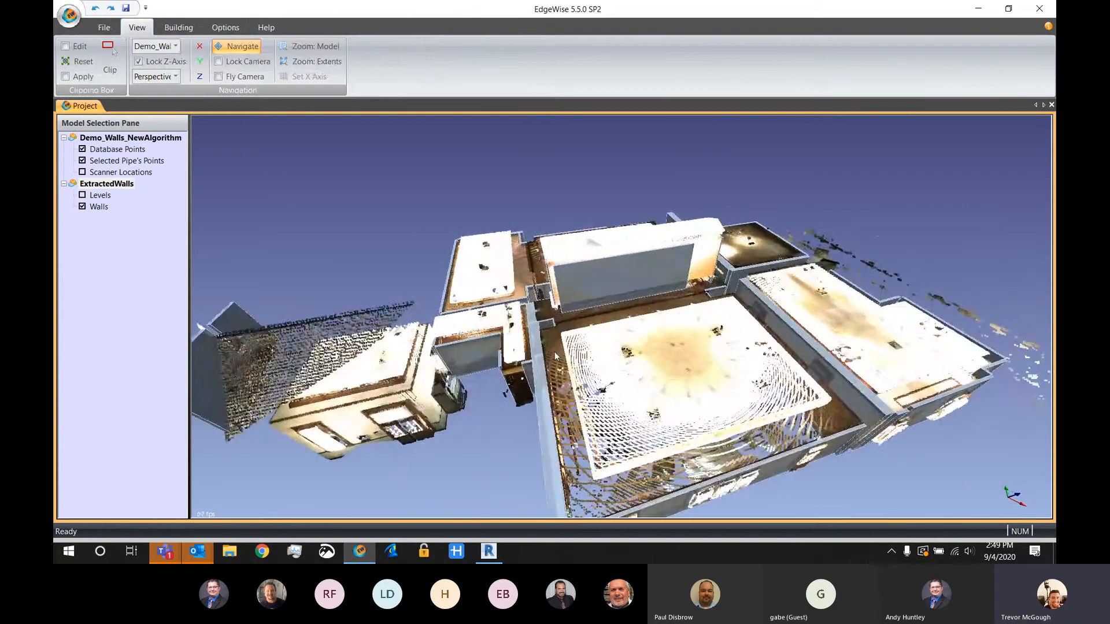
{"action": "left_click_drag", "start_coordinate": [536, 329], "coordinate": [584, 340]}
{"action": "key", "text": "d"}
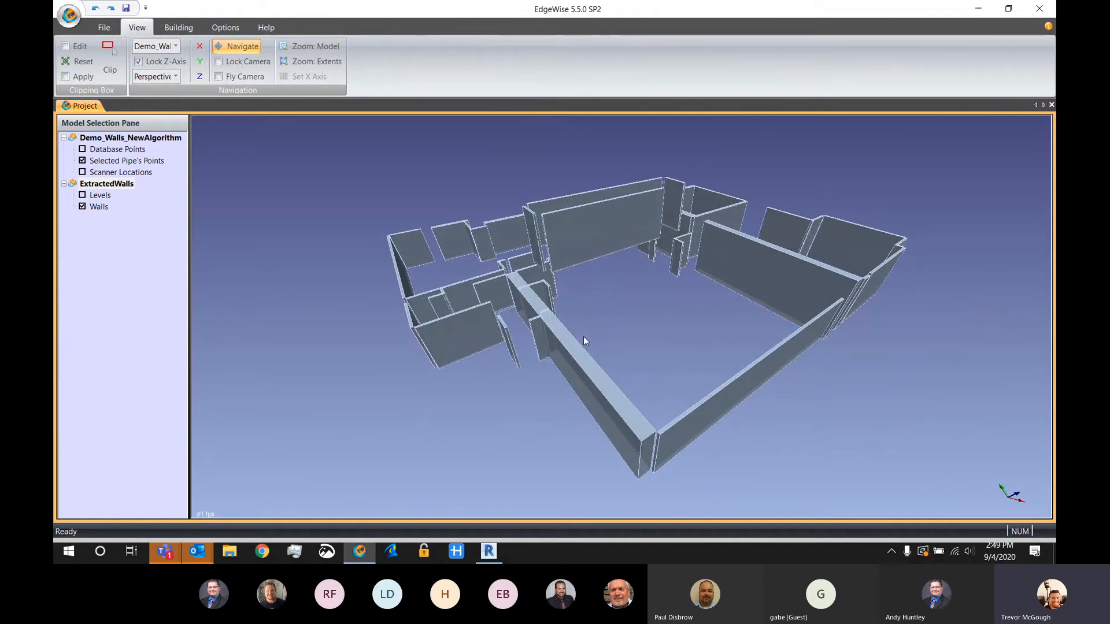
{"action": "left_click_drag", "start_coordinate": [801, 401], "coordinate": [662, 363]}
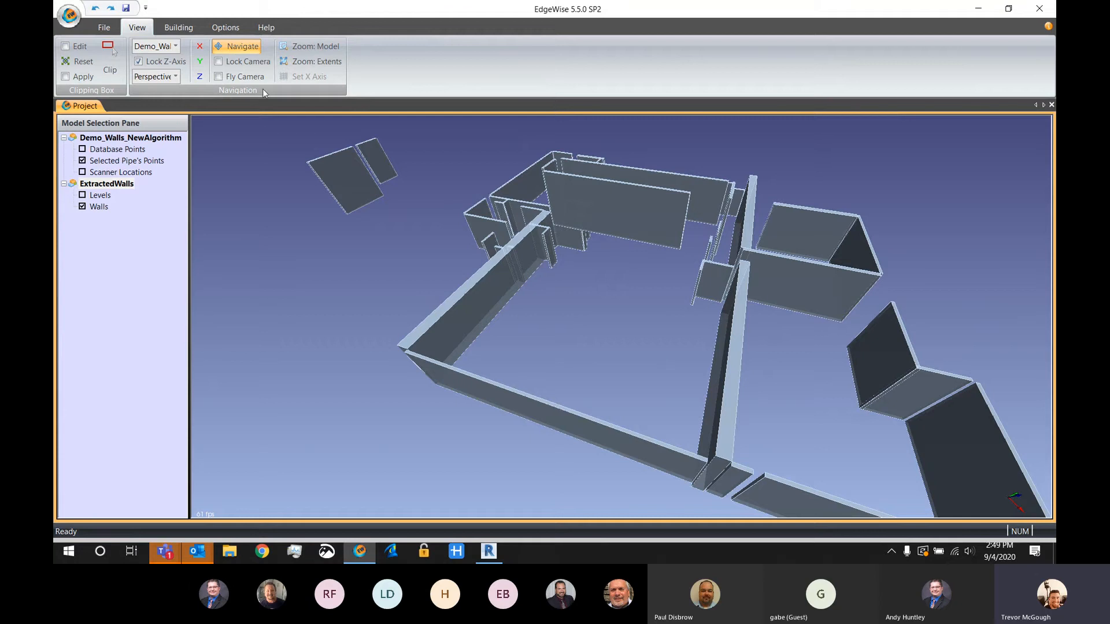
{"action": "left_click", "coordinate": [179, 27]}
{"action": "middle_click_drag", "start_coordinate": [396, 230], "coordinate": [306, 252]}
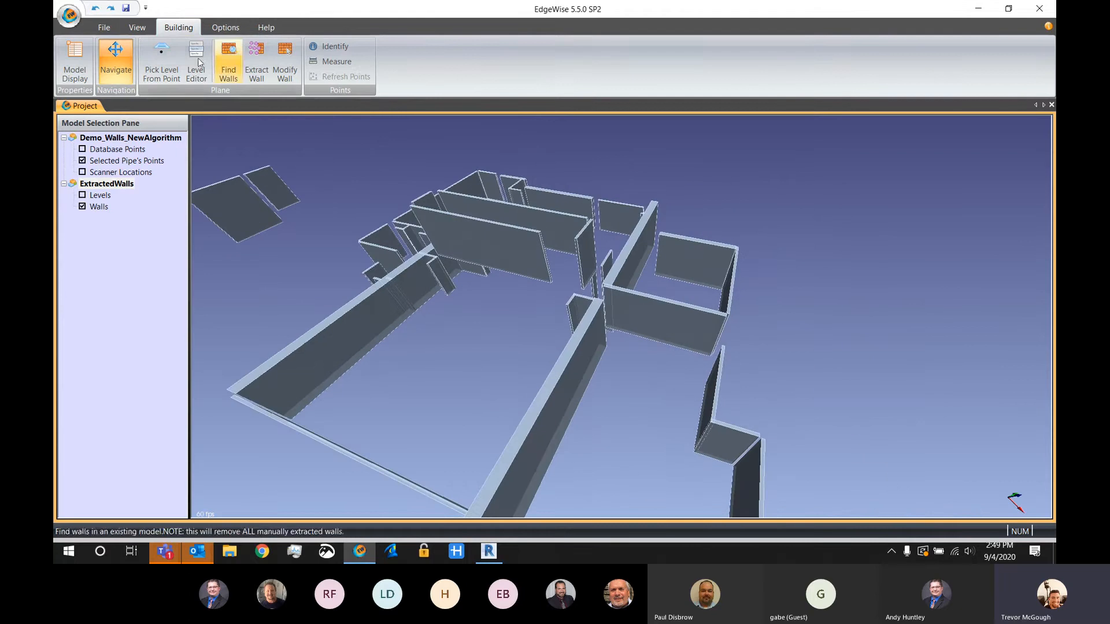
Export the extracted walls to Revit, saving them on the Desktop as ExtractedWalls in the EdgeWise Revit (*.c3rvt) format
{"action": "left_click", "coordinate": [104, 27]}
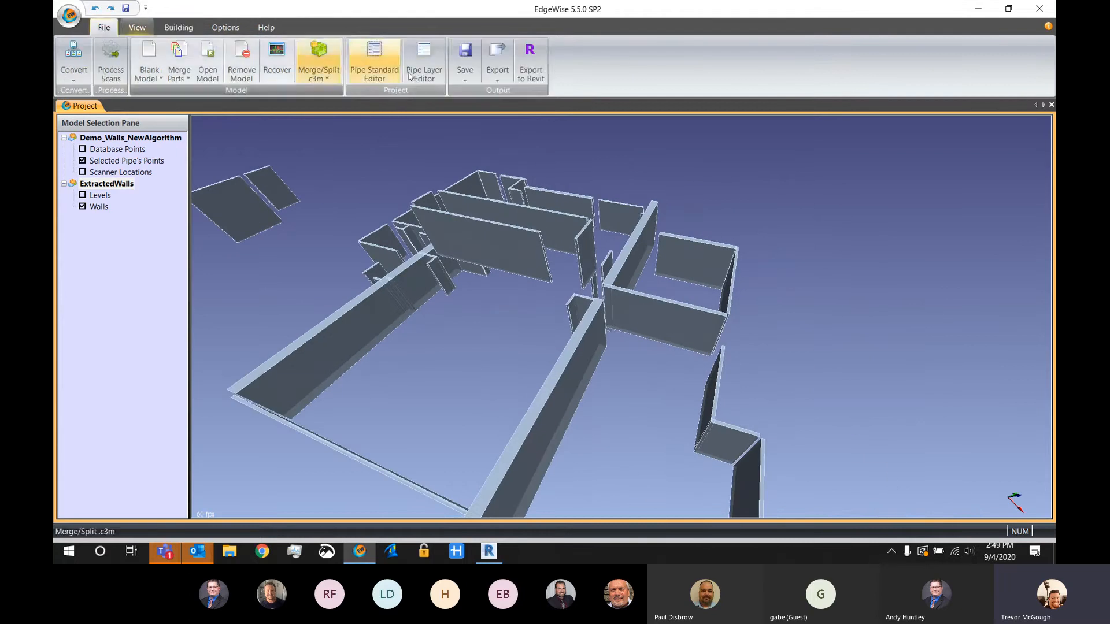
{"action": "left_click", "coordinate": [531, 72]}
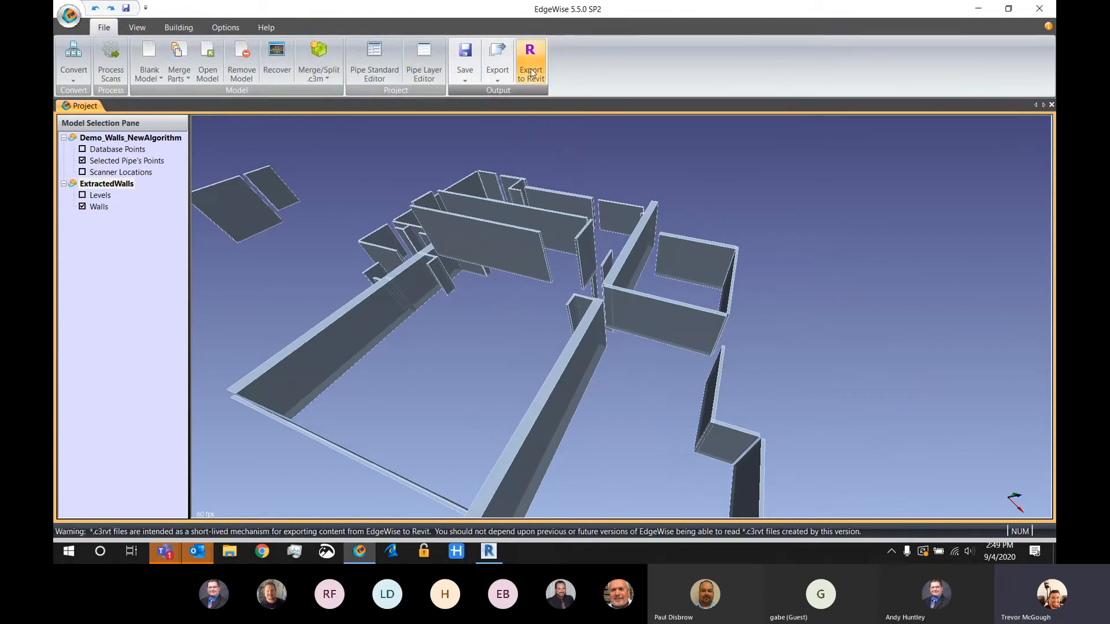
{"action": "scroll", "coordinate": [137, 122], "scroll_direction": "up", "scroll_amount": 8}
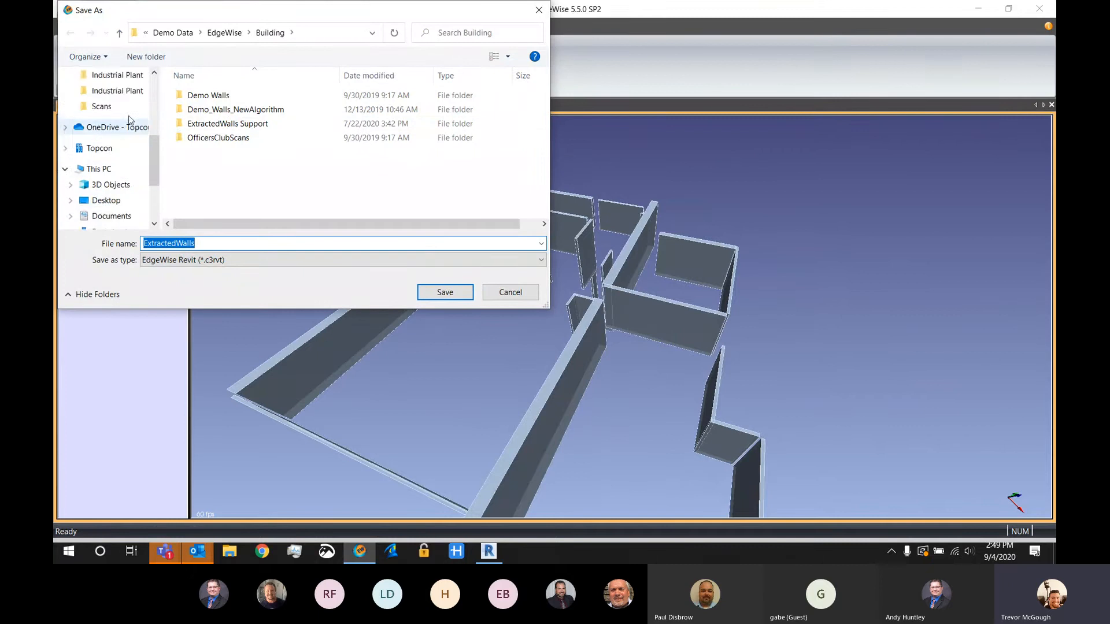
{"action": "scroll", "coordinate": [108, 91], "scroll_direction": "up", "scroll_amount": 2}
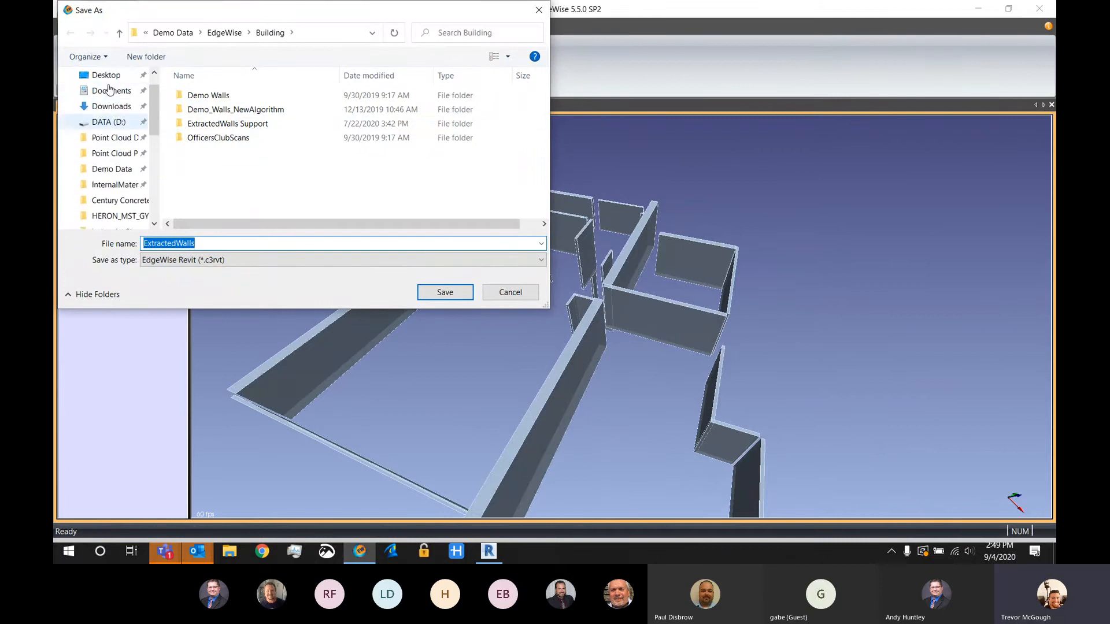
{"action": "left_click", "coordinate": [105, 74]}
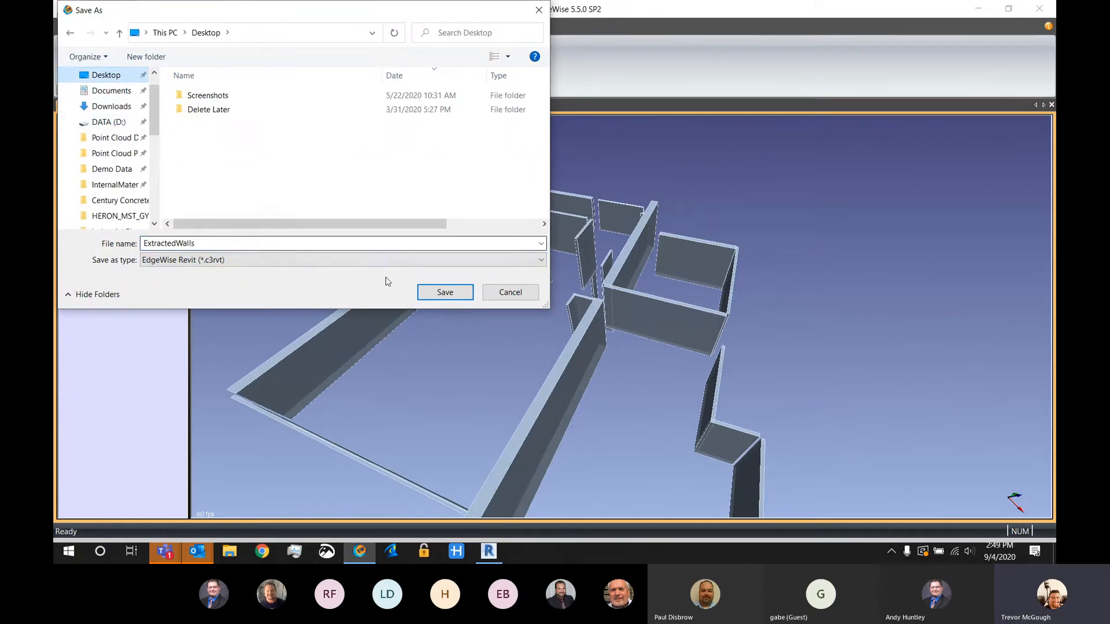
{"action": "left_click", "coordinate": [442, 291]}
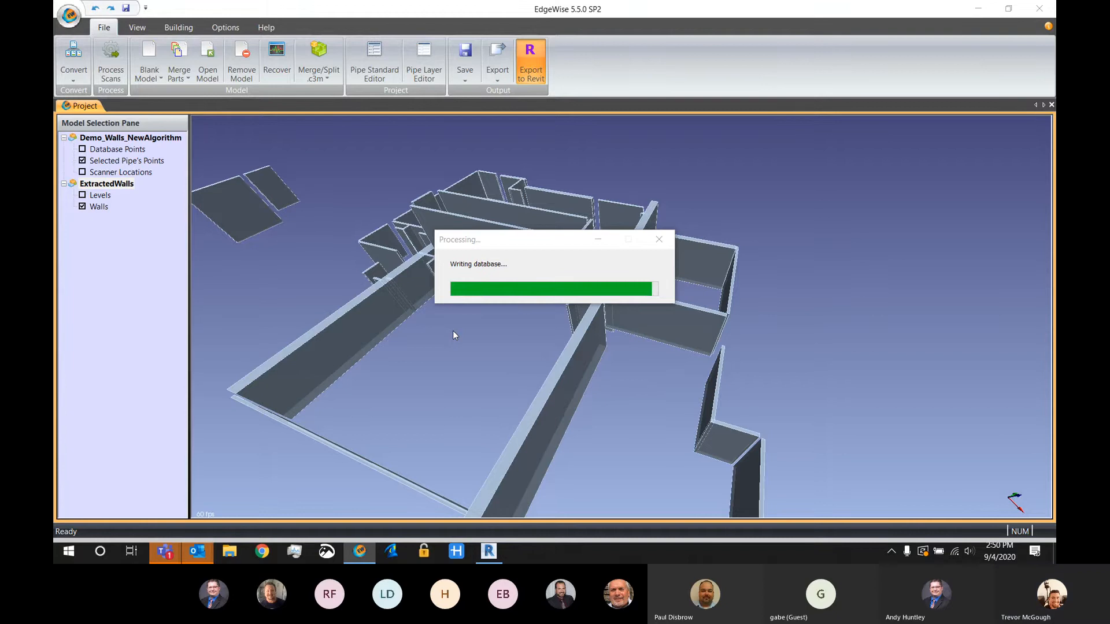
{"action": "left_click", "coordinate": [575, 304]}
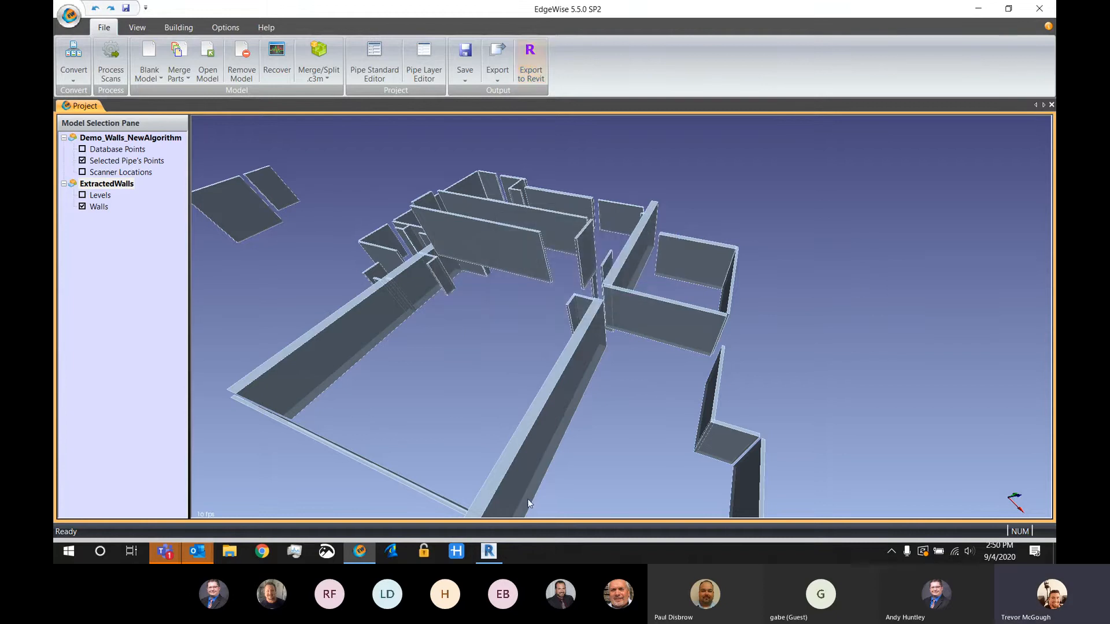
Switch to Revit 2020 and create a new project from the architectural template
{"action": "left_click", "coordinate": [489, 551]}
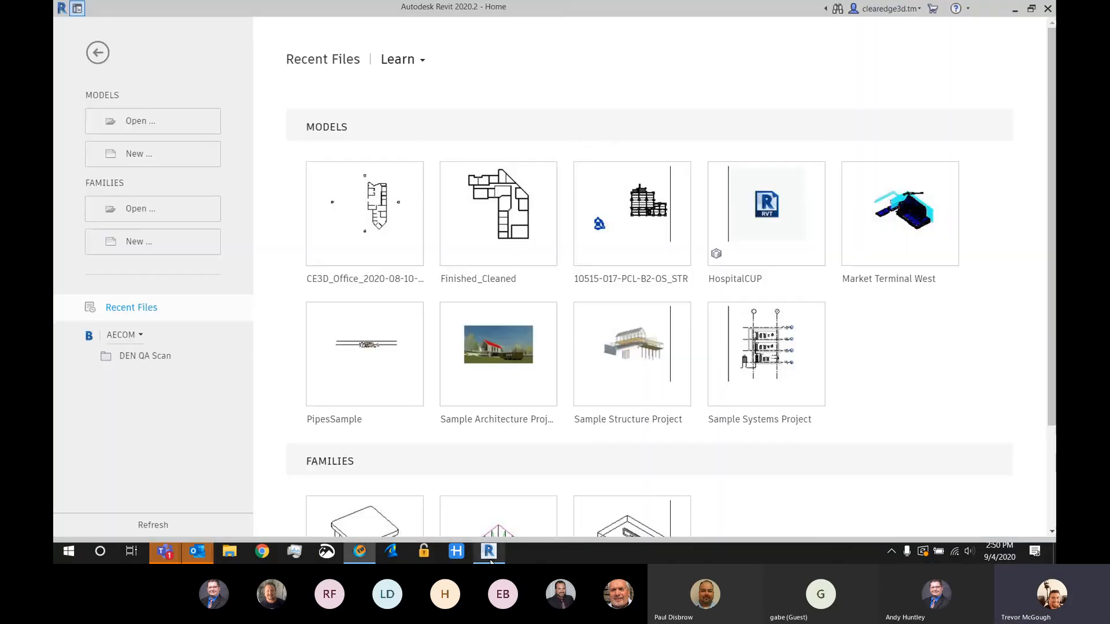
{"action": "left_click", "coordinate": [139, 153]}
{"action": "left_click", "coordinate": [512, 247]}
{"action": "left_click", "coordinate": [498, 284]}
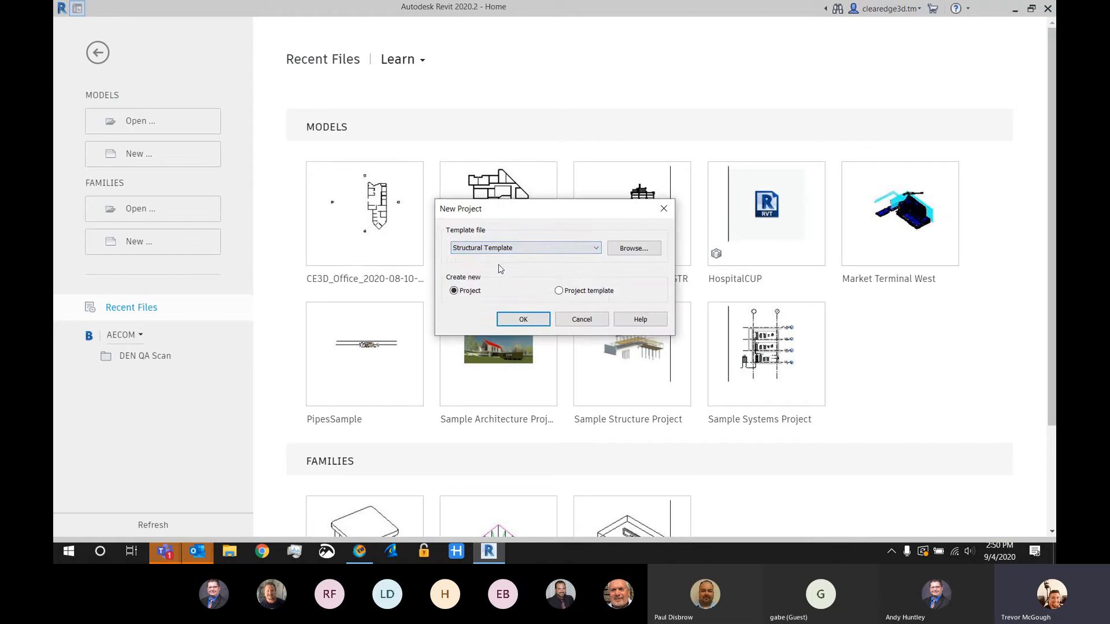
{"action": "left_click", "coordinate": [520, 248]}
{"action": "left_click", "coordinate": [489, 275]}
{"action": "left_click", "coordinate": [511, 319]}
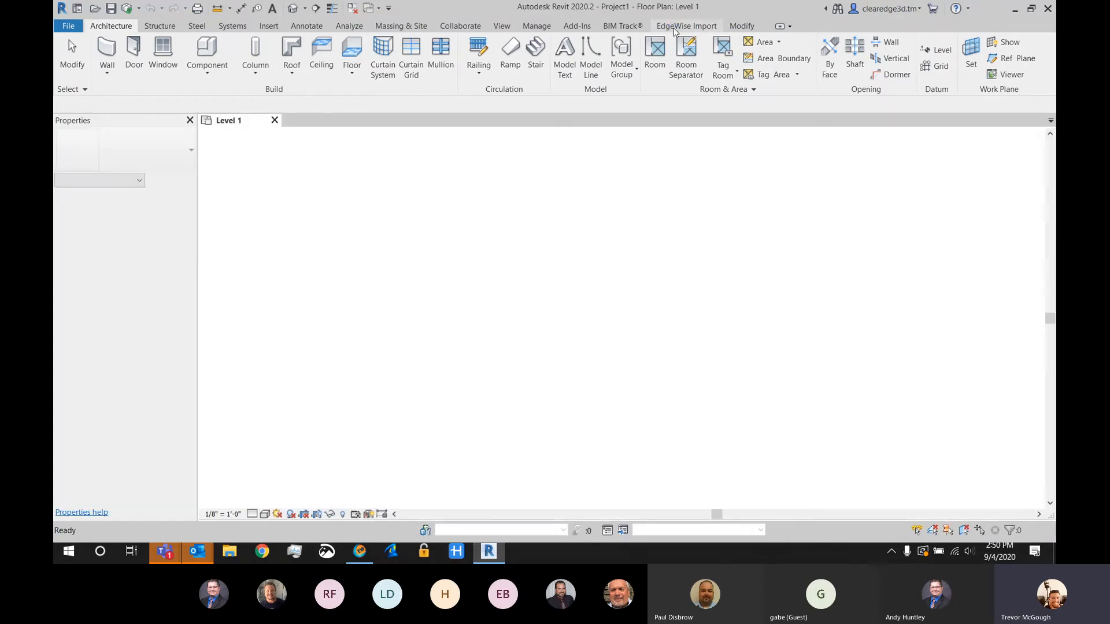
Open the exported ExtractedWalls_0000001599245393.c3rvt file from the Desktop through the EdgeWise import add-in
{"action": "left_click", "coordinate": [673, 26]}
{"action": "left_click", "coordinate": [68, 69]}
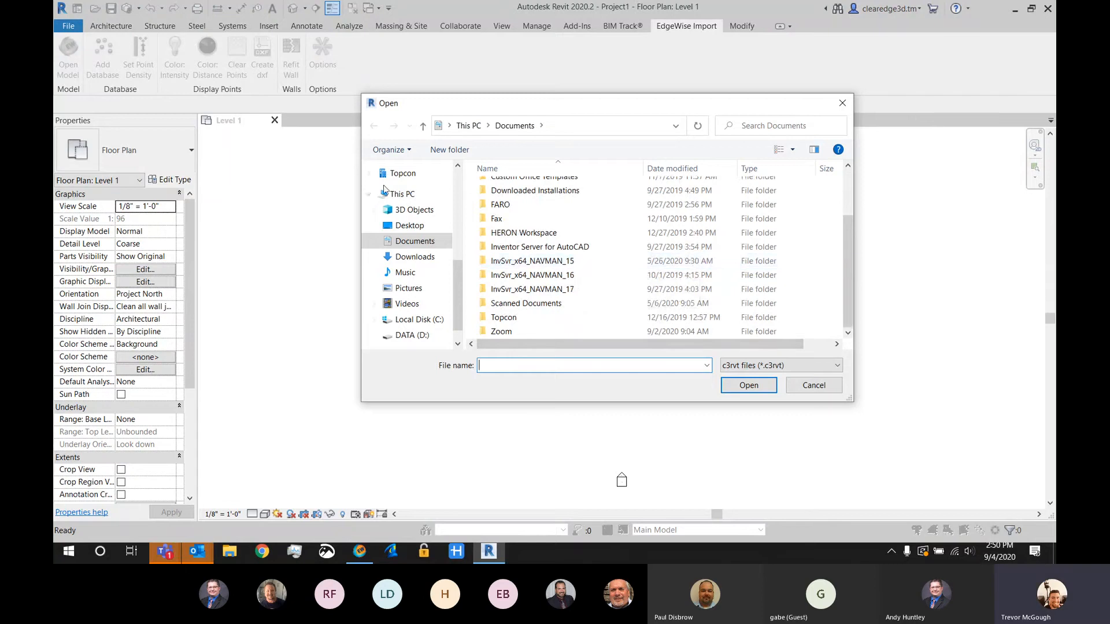
{"action": "left_click", "coordinate": [408, 225]}
{"action": "left_click", "coordinate": [544, 236]}
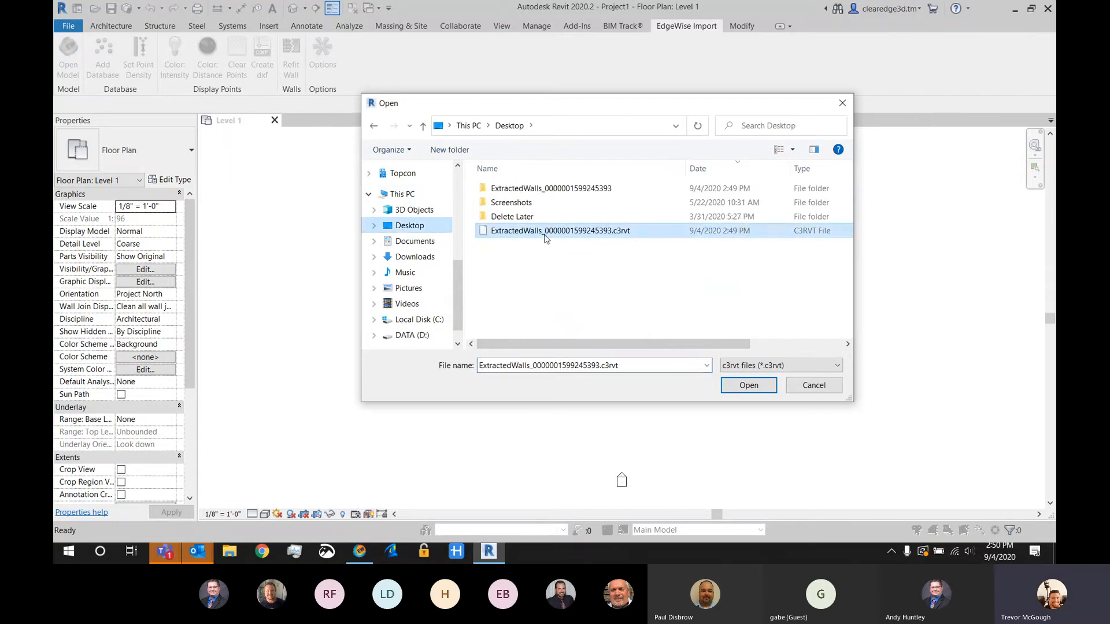
{"action": "left_click", "coordinate": [748, 385]}
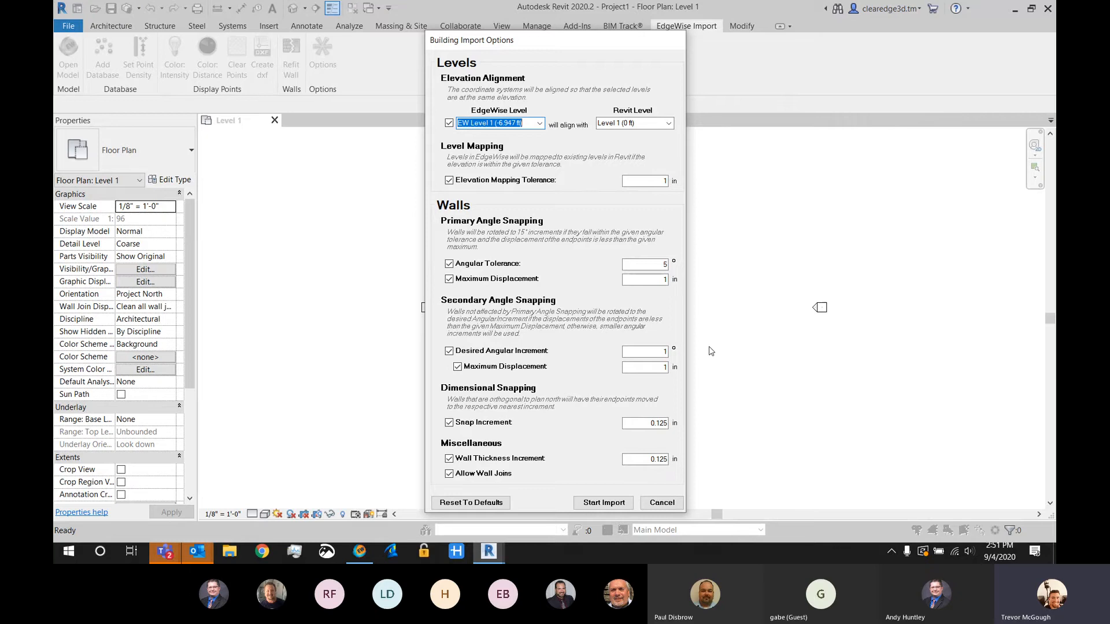
Import the walls with the preset building import options, decline the survey point adjustment and dismiss the report
{"action": "left_click", "coordinate": [603, 502]}
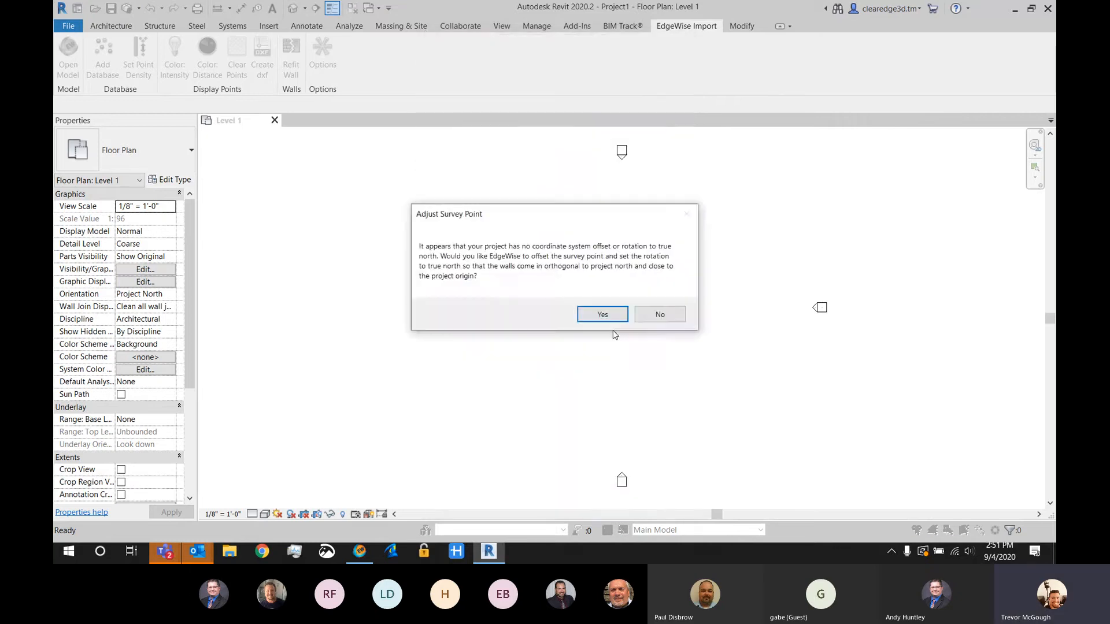
{"action": "left_click", "coordinate": [659, 315]}
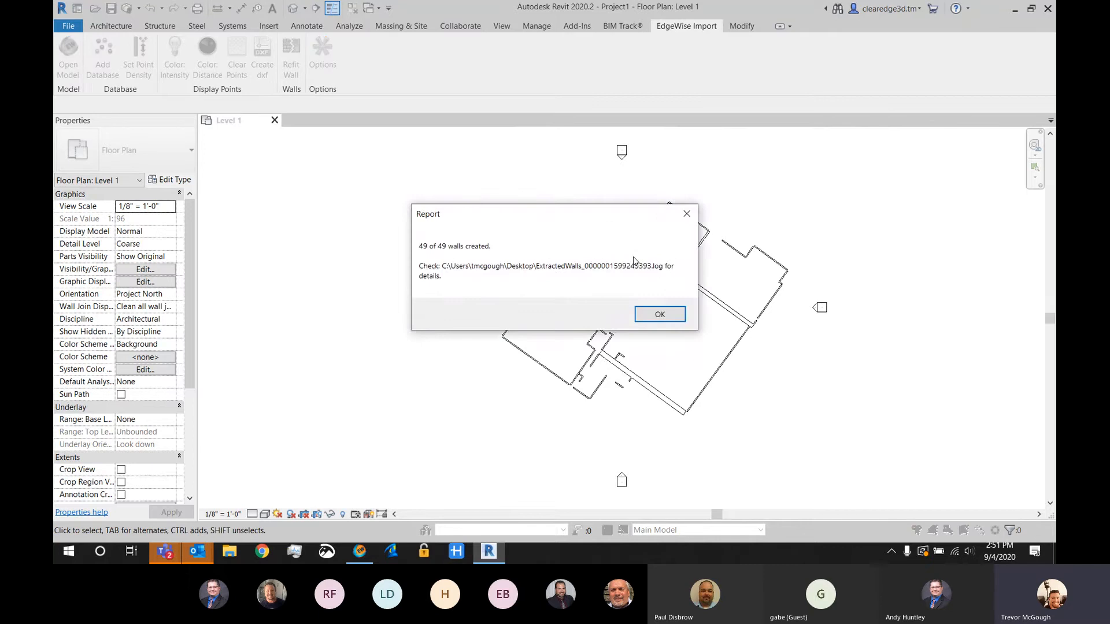
{"action": "left_click", "coordinate": [661, 314]}
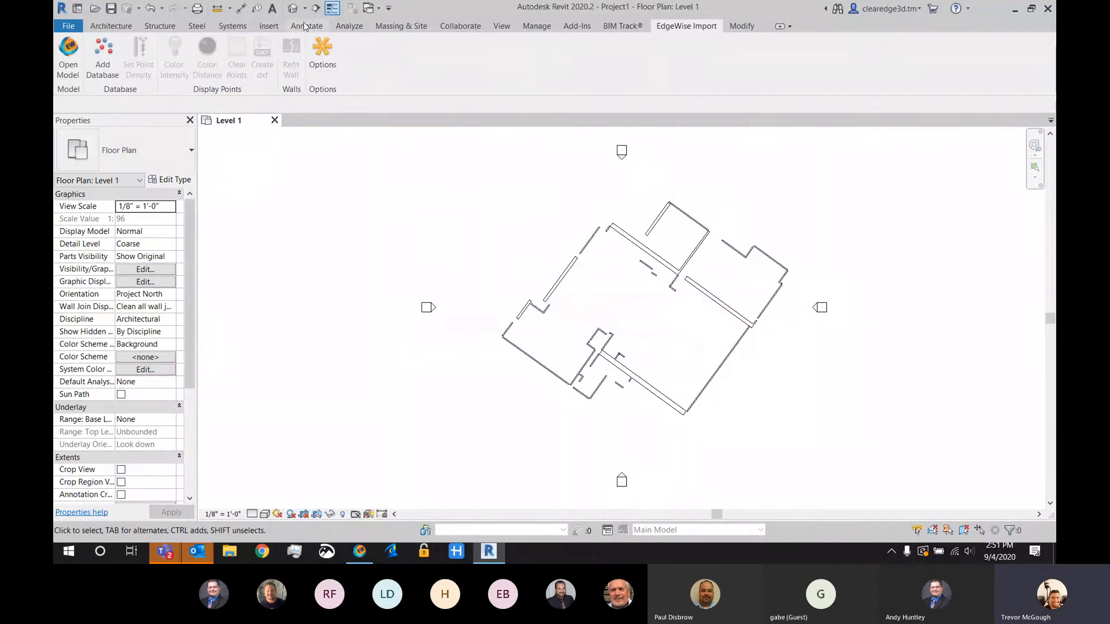
Open the 3D view of the imported walls and link the EdgeWise point database to the project
{"action": "left_click", "coordinate": [293, 8]}
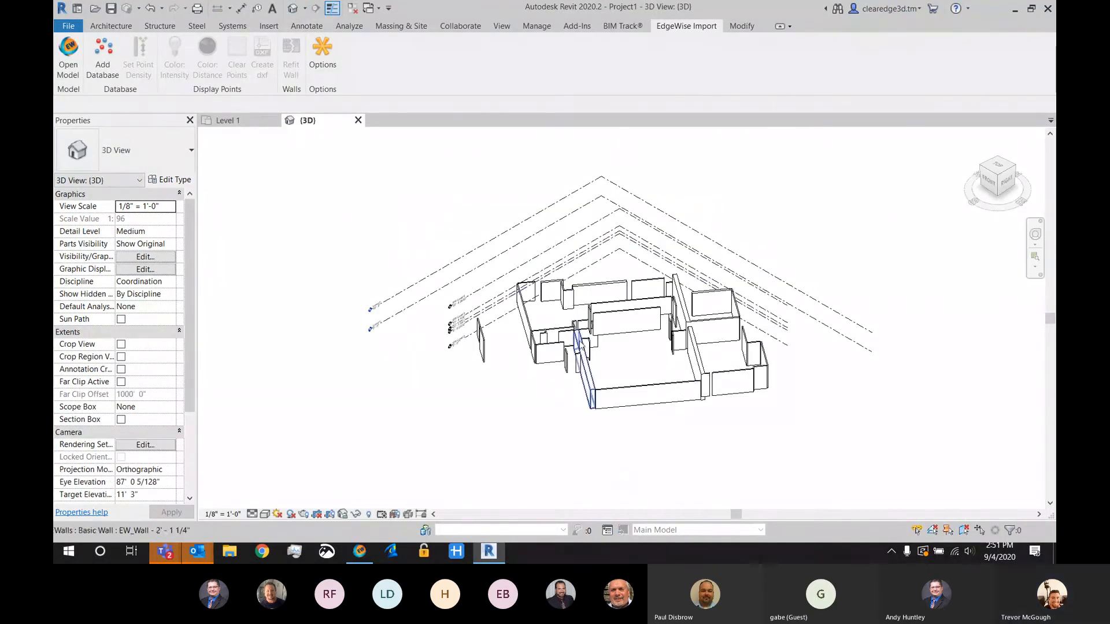
{"action": "scroll", "coordinate": [630, 358], "scroll_direction": "up", "scroll_amount": 5}
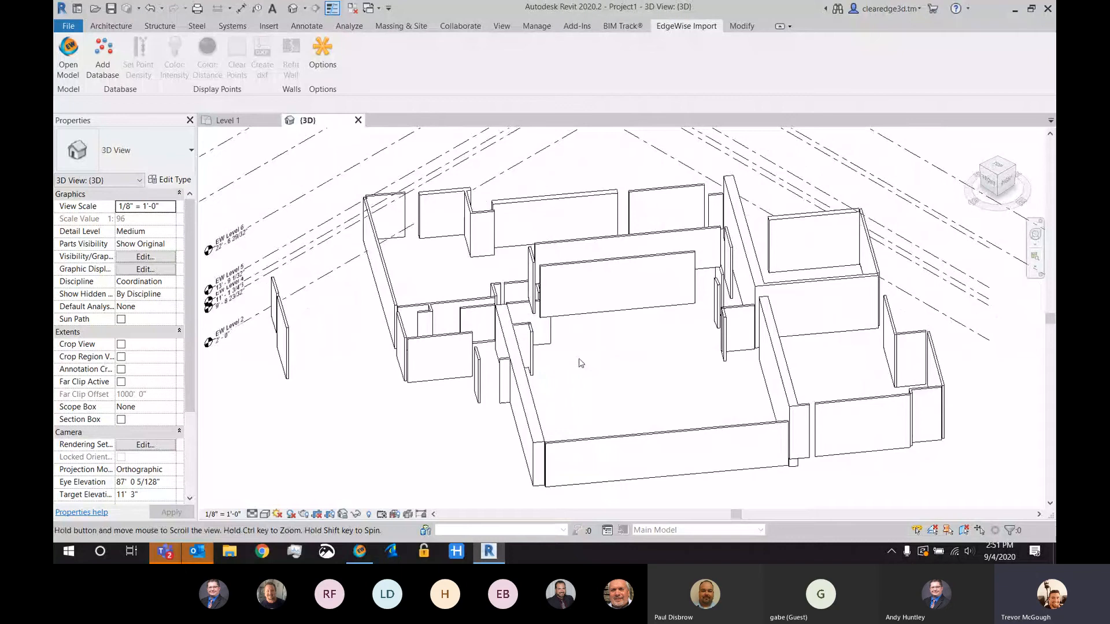
{"action": "left_click", "coordinate": [103, 53]}
{"action": "double_click", "coordinate": [544, 231]}
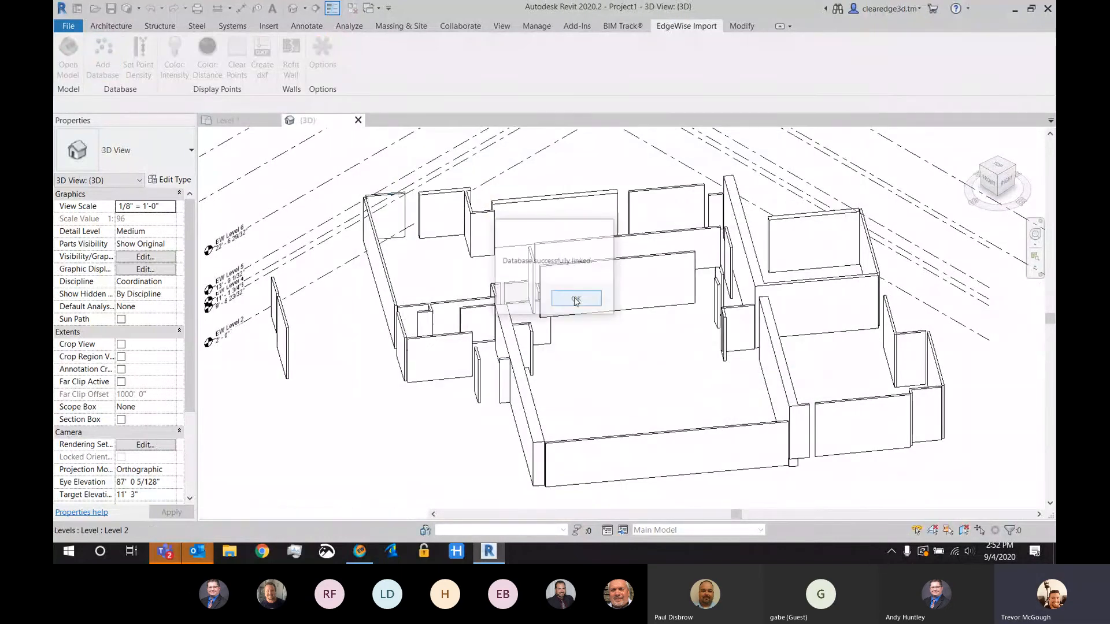
{"action": "left_click", "coordinate": [575, 299]}
Set the 3D view to Wireframe and display the large room's long front wall points coloured by distance
{"action": "left_click", "coordinate": [265, 514]}
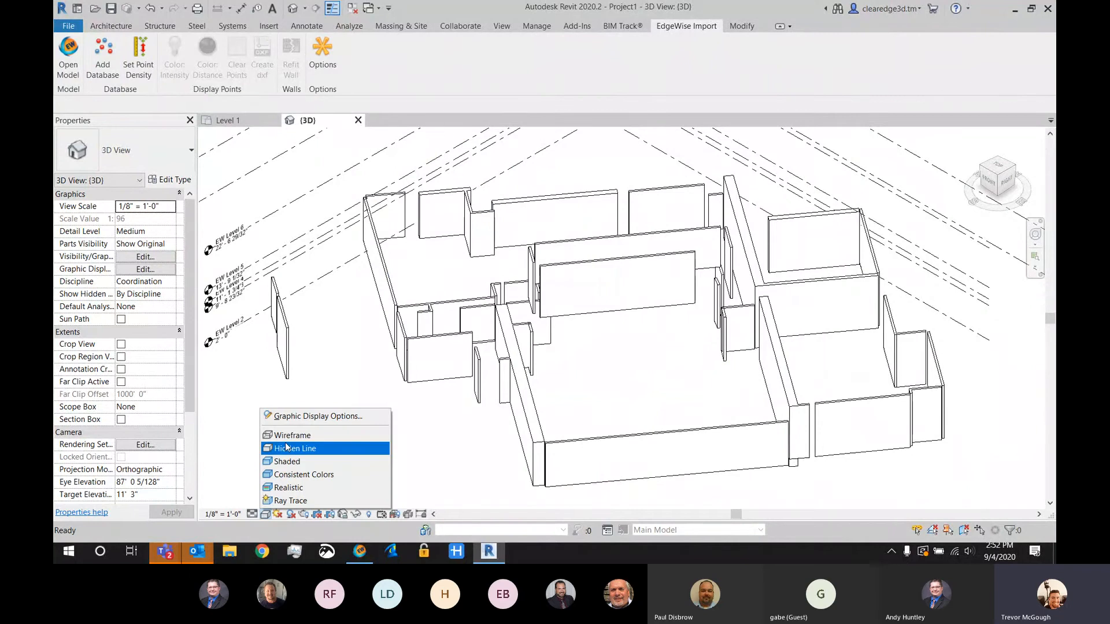
{"action": "left_click", "coordinate": [289, 435]}
{"action": "left_click", "coordinate": [601, 445]}
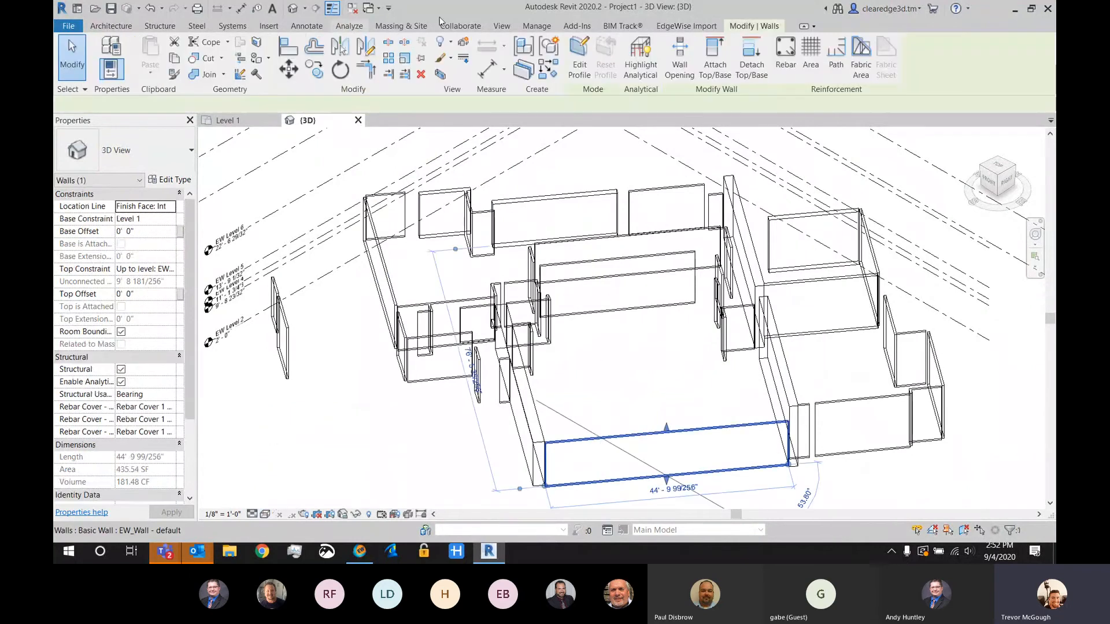
{"action": "left_click", "coordinate": [183, 54]}
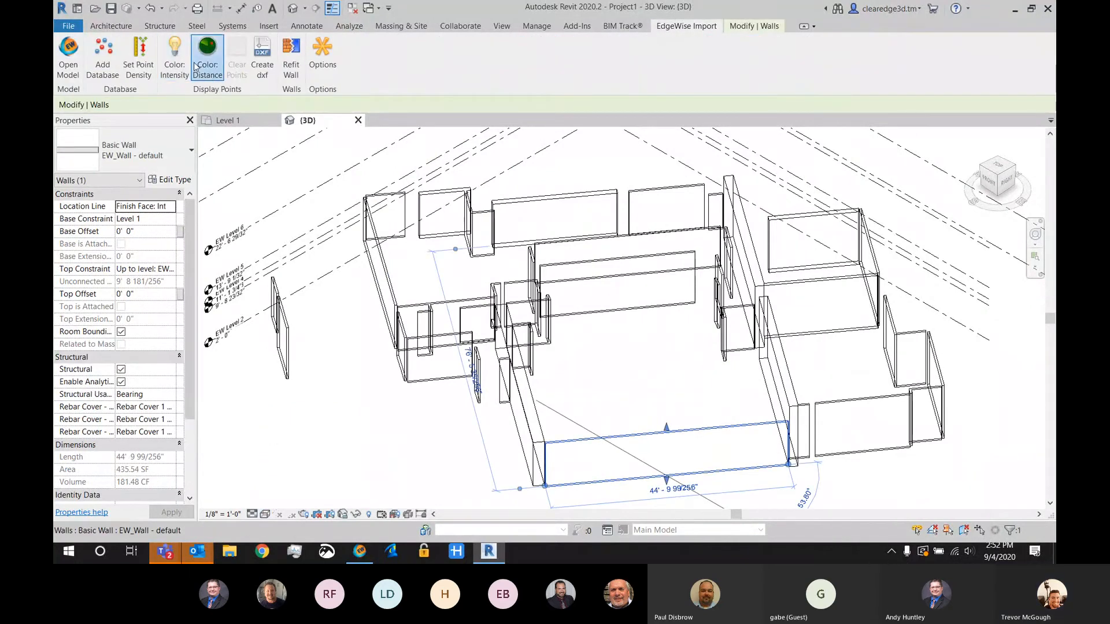
{"action": "scroll", "coordinate": [489, 313], "scroll_direction": "down", "scroll_amount": 3}
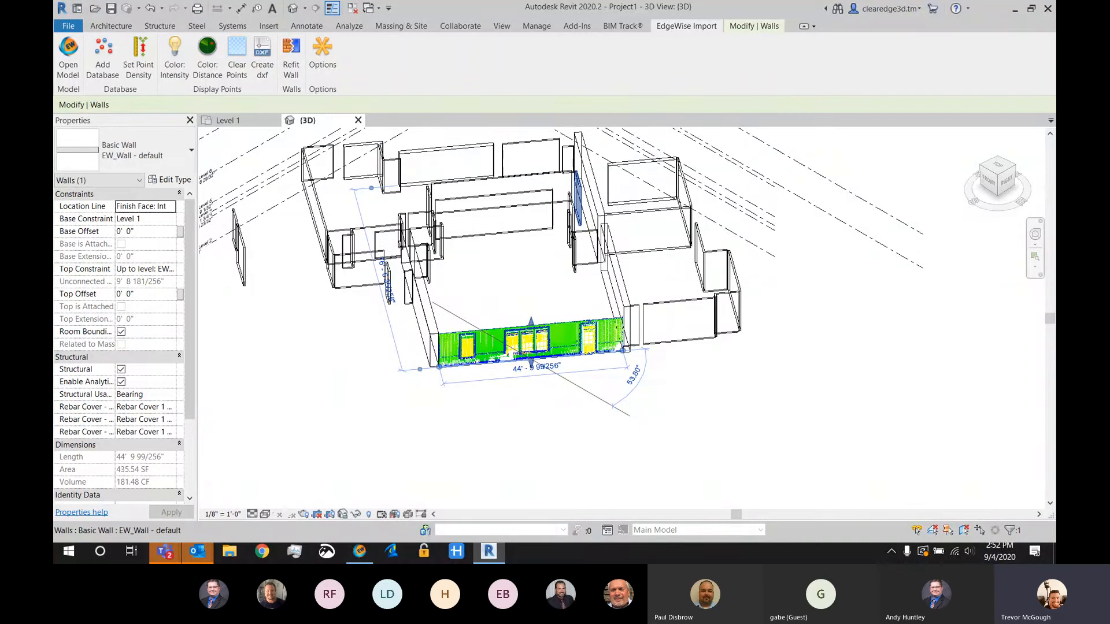
Display the adjoining shorter front wall's points coloured by distance, and look over its Refit Wall options without applying them
{"action": "left_click", "coordinate": [671, 298]}
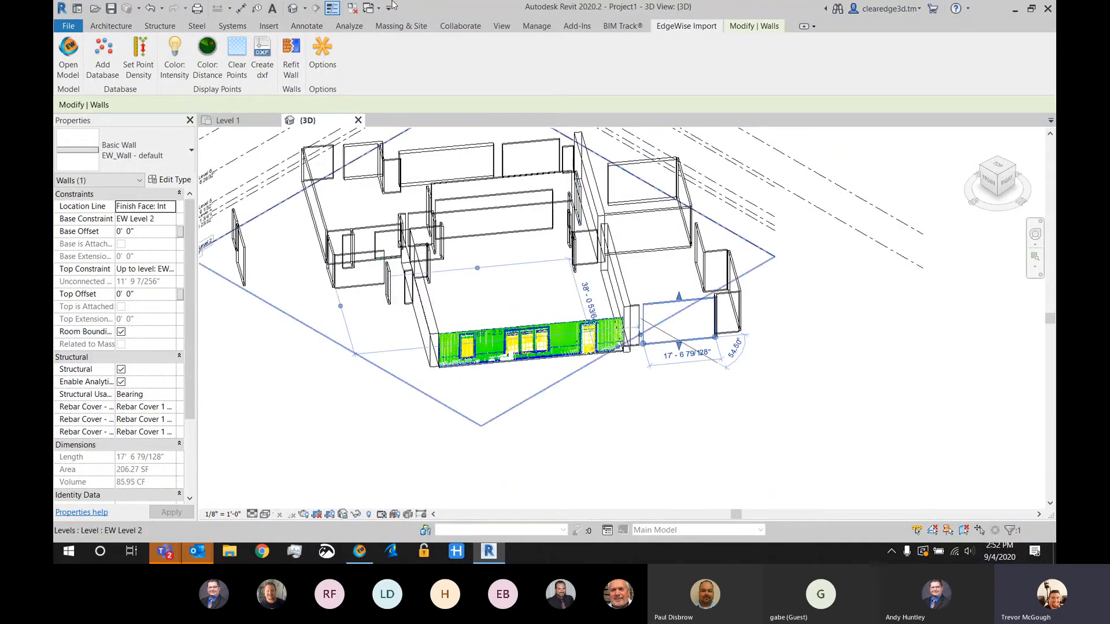
{"action": "left_click", "coordinate": [207, 55]}
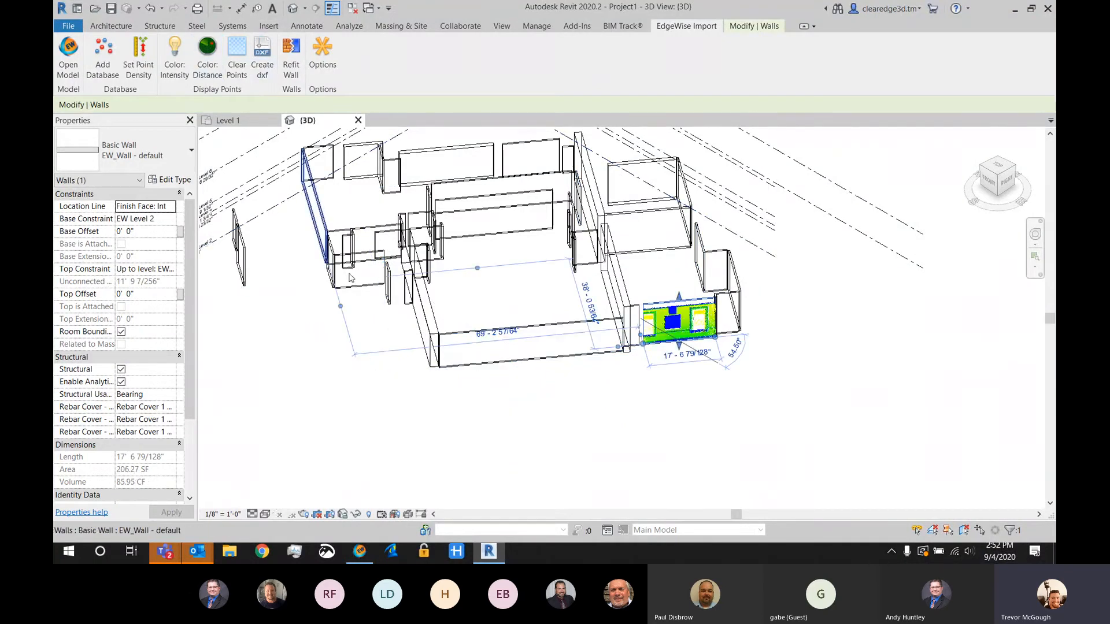
{"action": "left_click", "coordinate": [292, 64]}
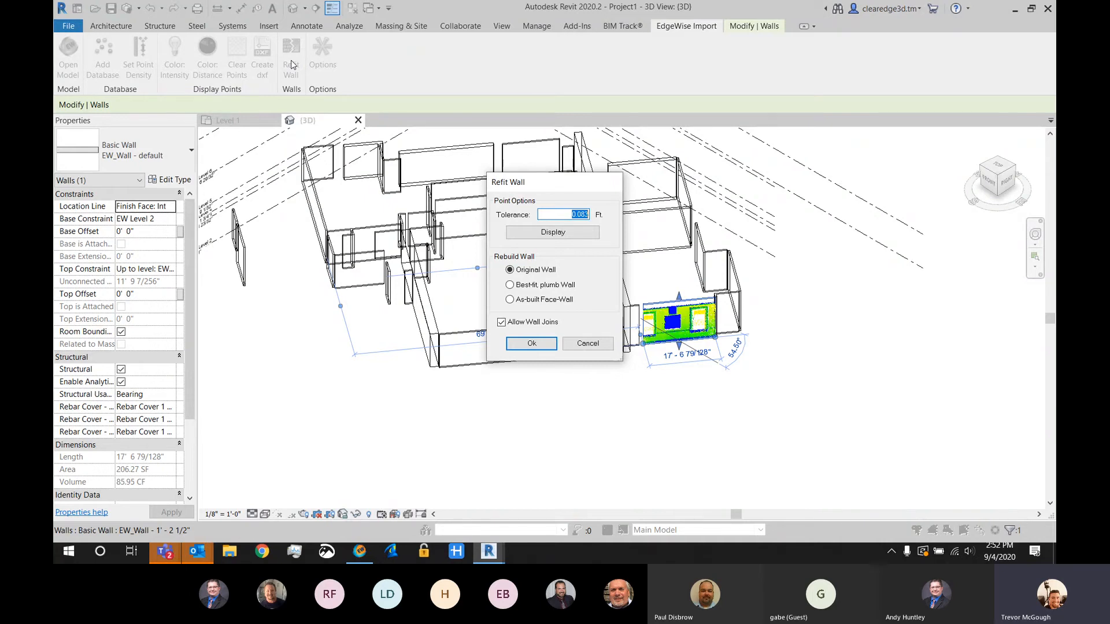
{"action": "left_click", "coordinate": [592, 344]}
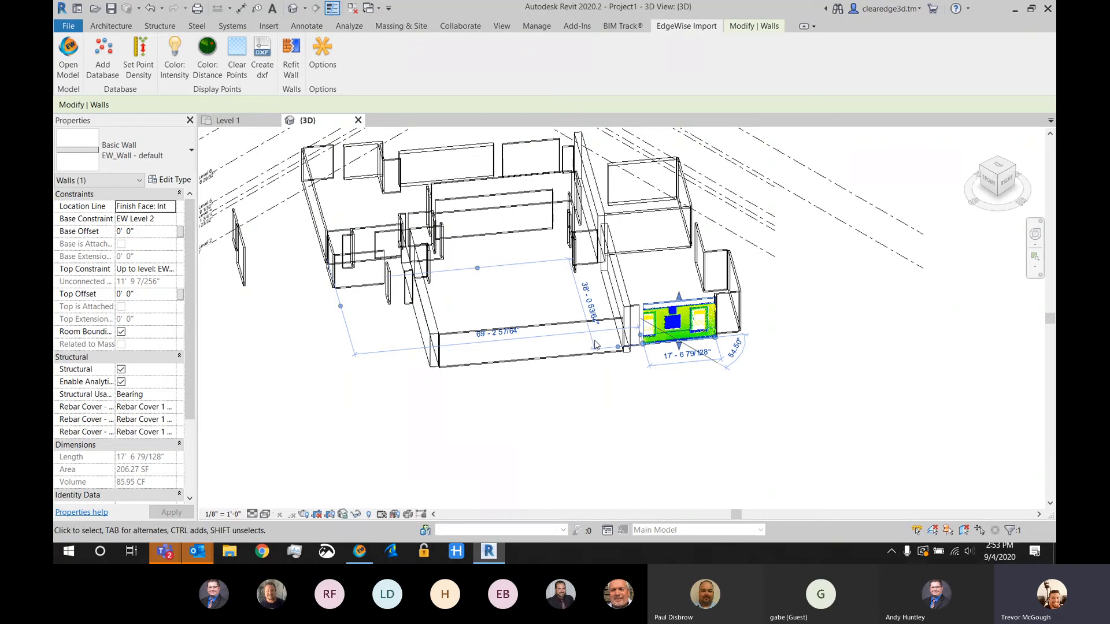
Link the ExtractedWalls.rcp point cloud from the Building folder into the project, choosing its positioning option, and clear the wall selection
{"action": "left_click", "coordinate": [269, 26]}
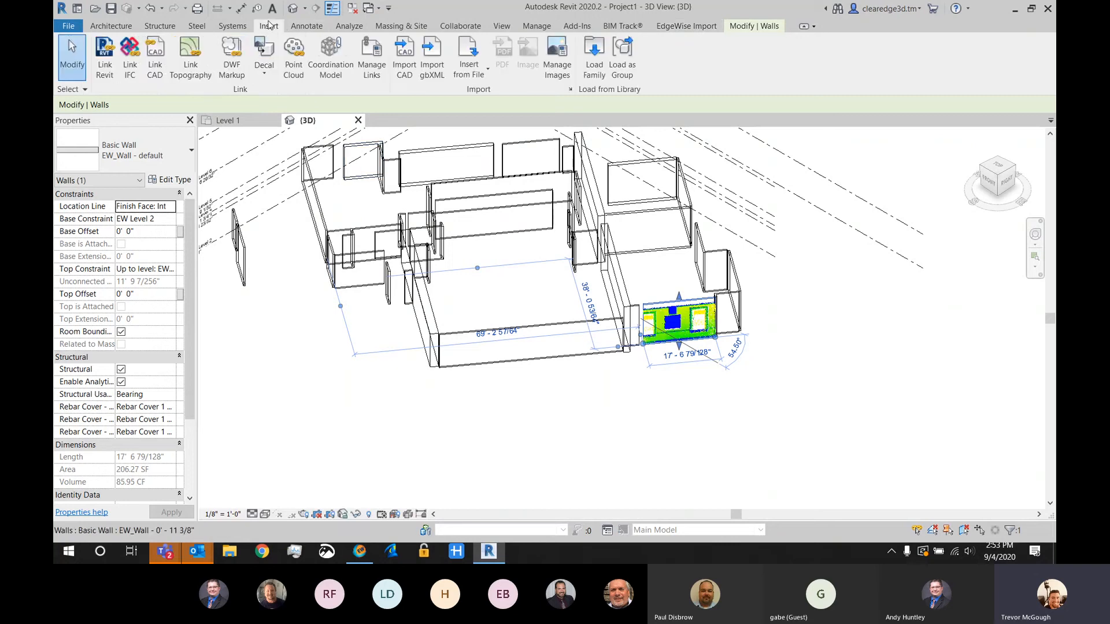
{"action": "left_click", "coordinate": [288, 65]}
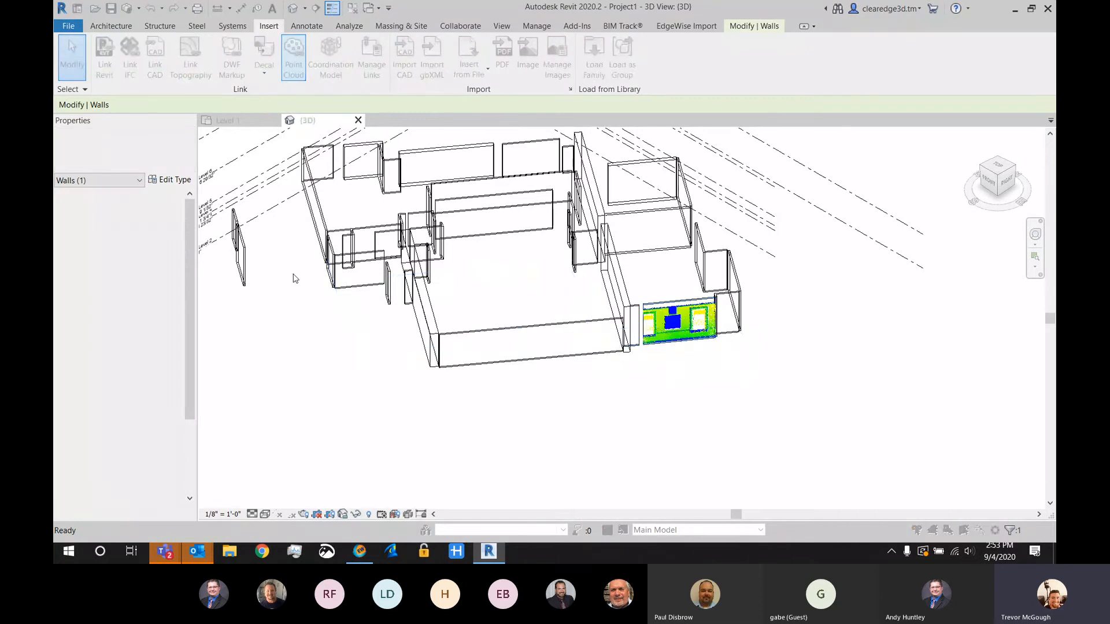
{"action": "left_click", "coordinate": [437, 195]}
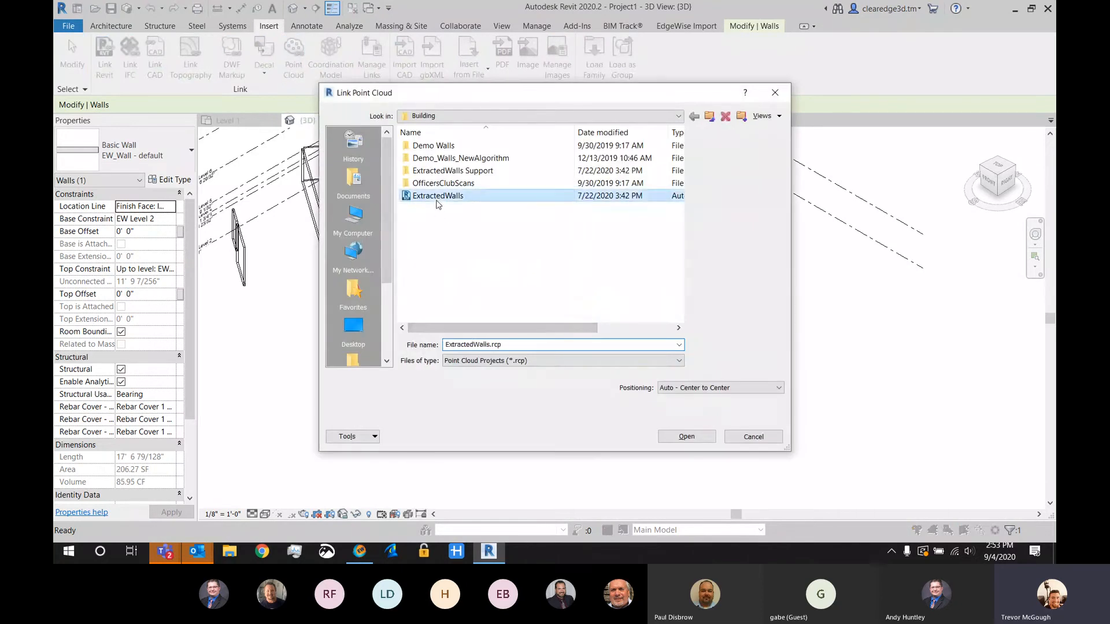
{"action": "left_click", "coordinate": [697, 388]}
{"action": "left_click", "coordinate": [692, 416]}
{"action": "left_click", "coordinate": [687, 437]}
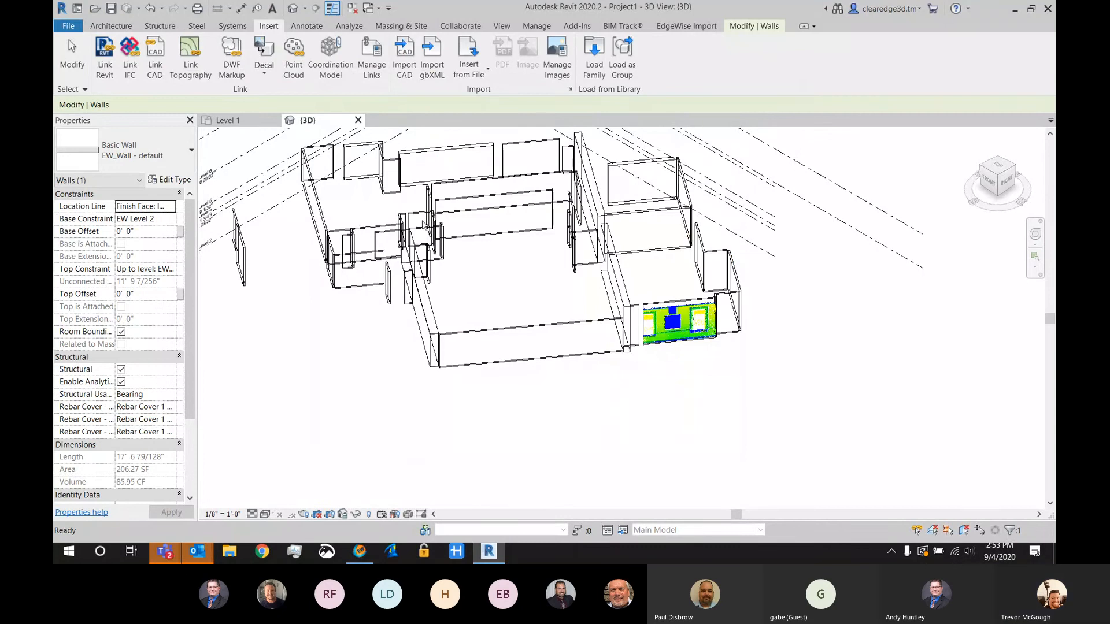
{"action": "left_click", "coordinate": [68, 39]}
Compare the walls with the linked point cloud up close, and check the wall type of the large room's thick side wall
{"action": "scroll", "coordinate": [491, 310], "scroll_direction": "up", "scroll_amount": 6}
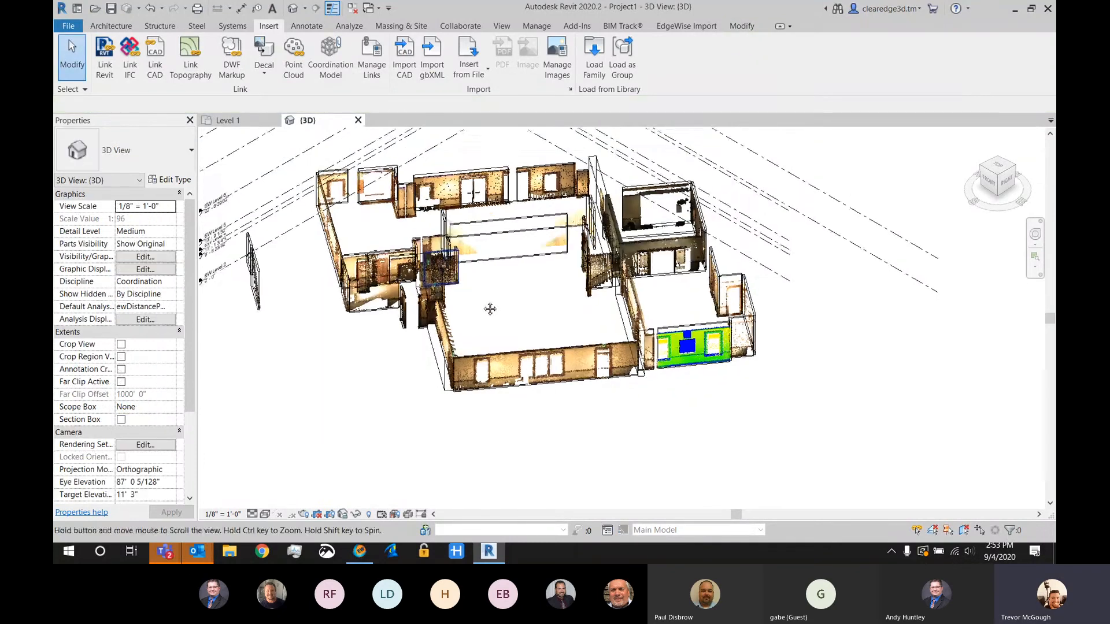
{"action": "middle_click_drag", "start_coordinate": [539, 415], "coordinate": [528, 369]}
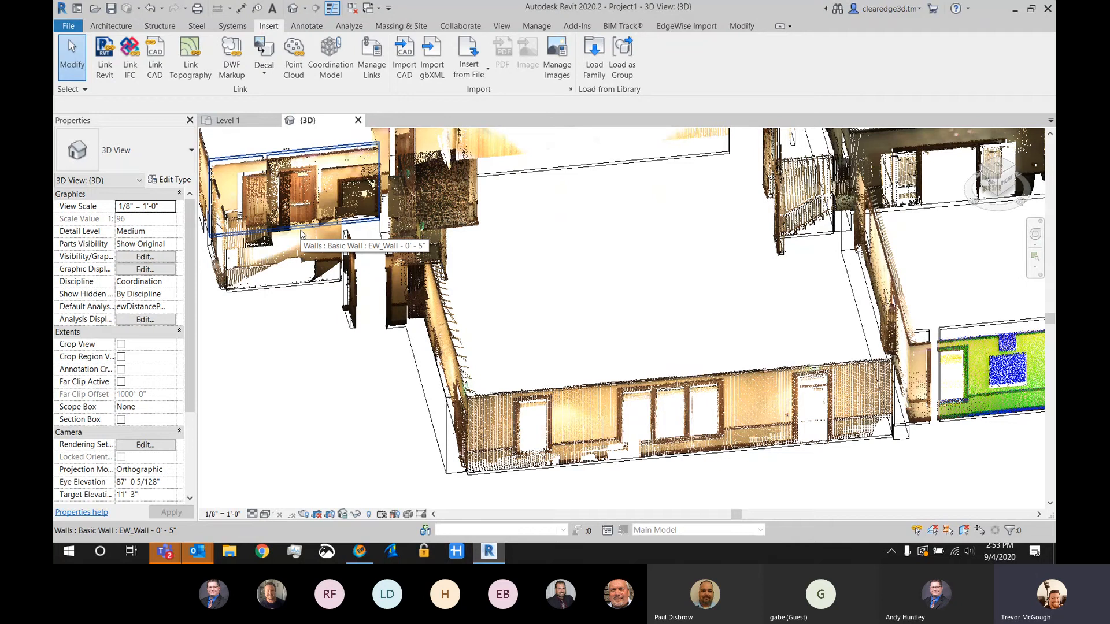
{"action": "left_click", "coordinate": [430, 418]}
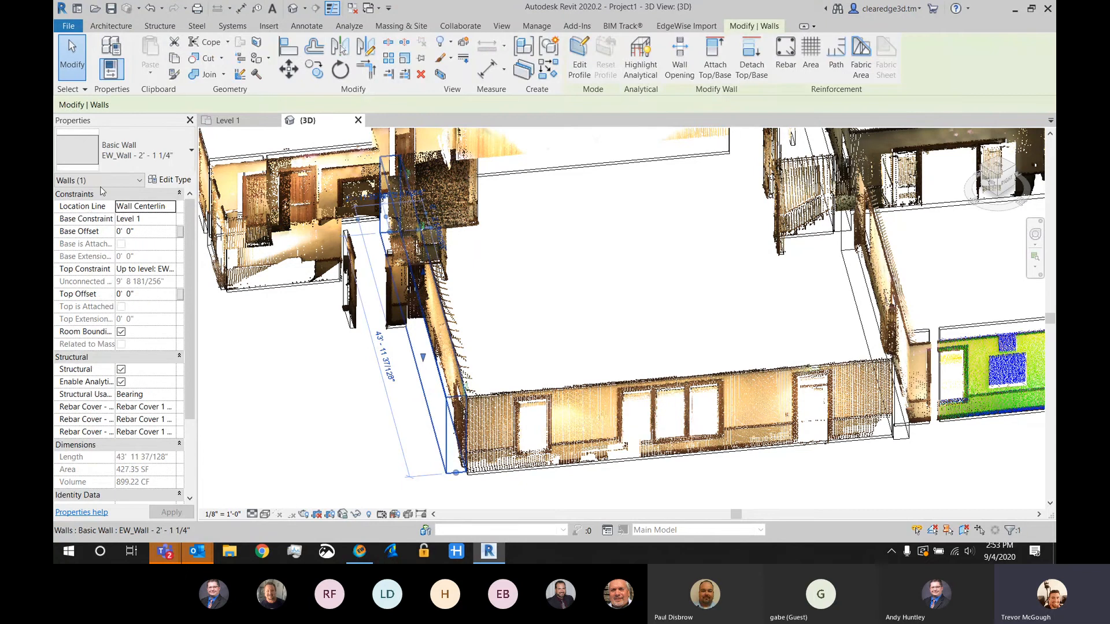
{"action": "left_click", "coordinate": [121, 161]}
{"action": "left_click", "coordinate": [121, 162]}
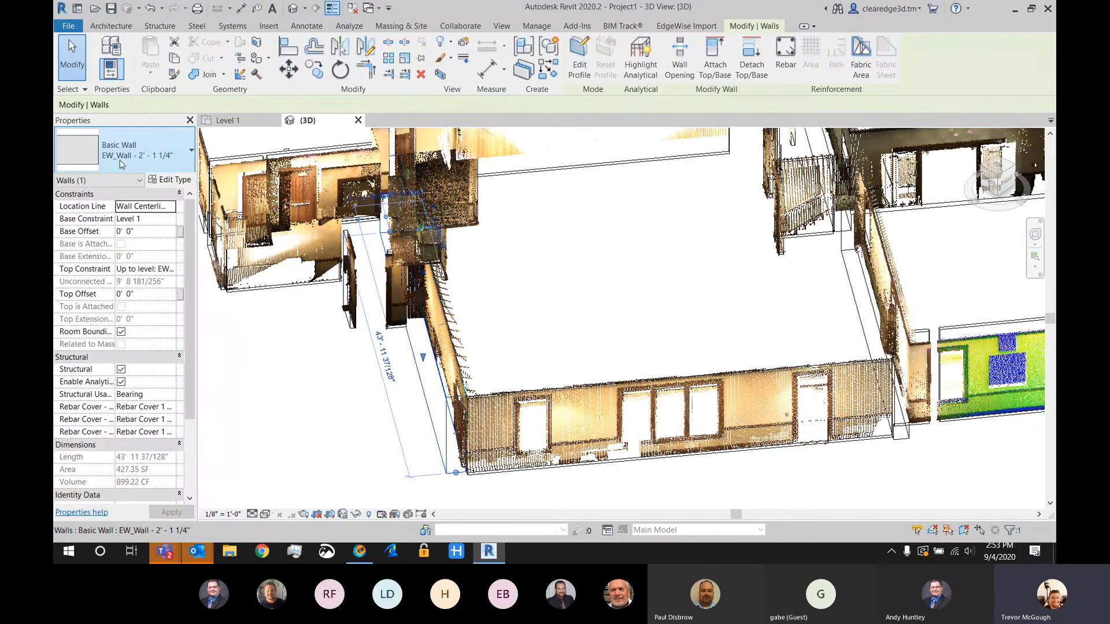